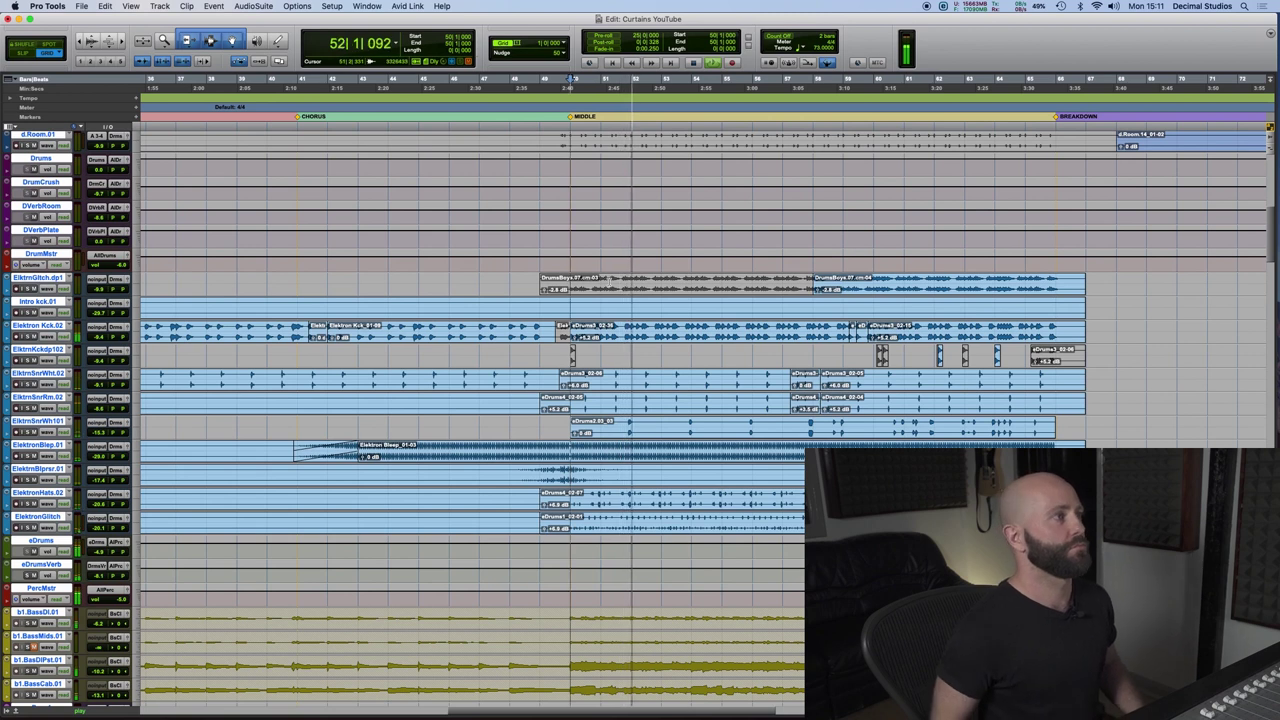
Listen to the electronic drum tracks in the MIDDLE section while viewing their clips, and stop playback.
scroll(608, 292, right, 5)
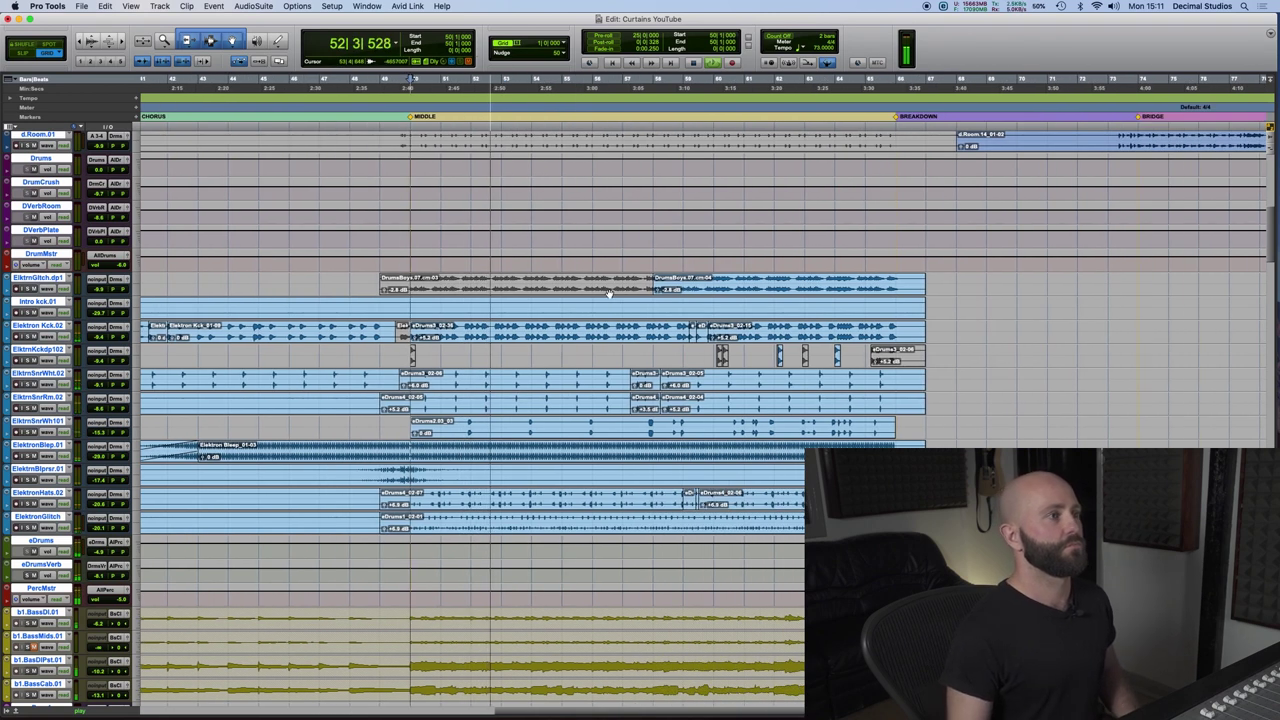
key(super+bracketright)
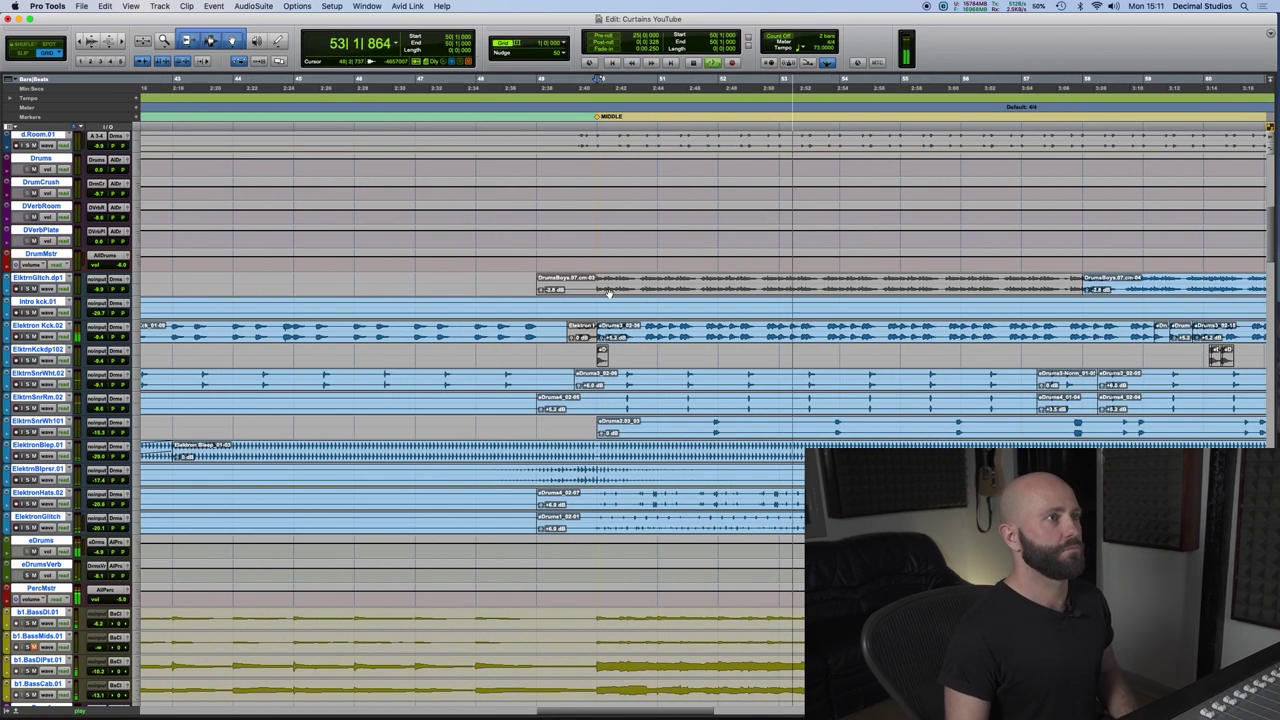
scroll(608, 292, right, 3)
key(super+bracketleft)
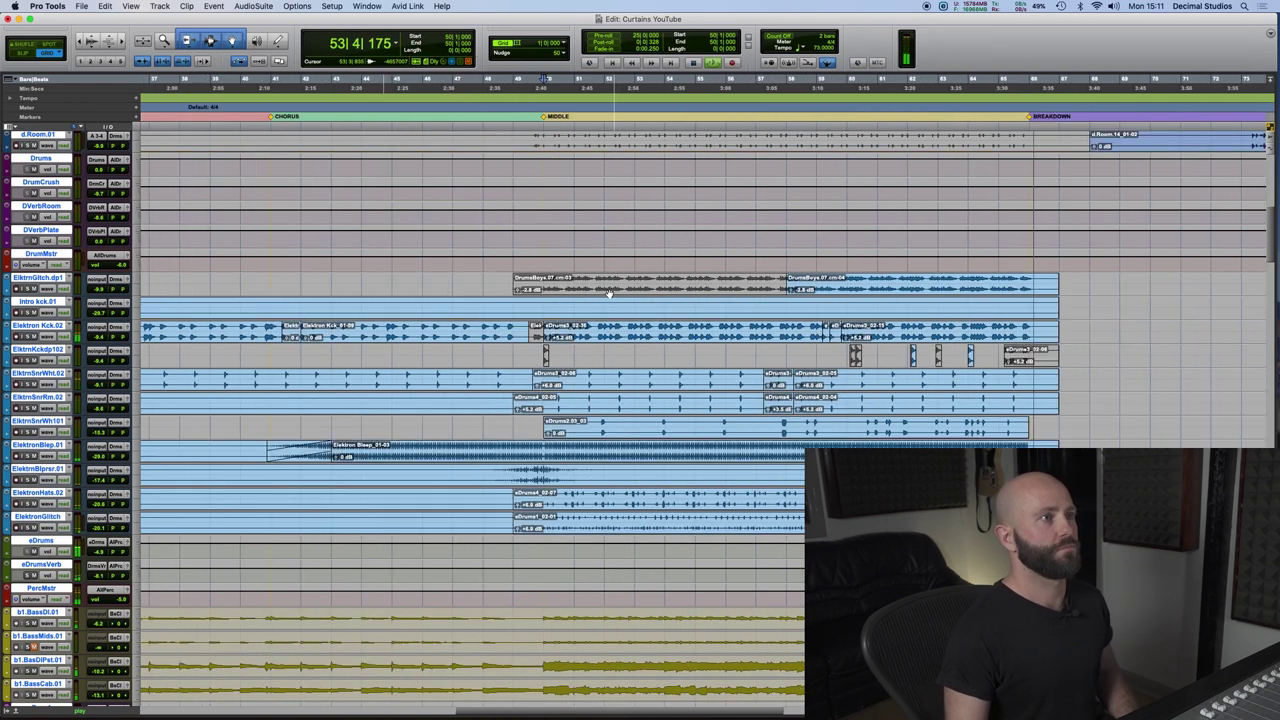
key(space)
Play the live drum tracks through the OUTRO section and stop playback.
scroll(630, 320, up, 10)
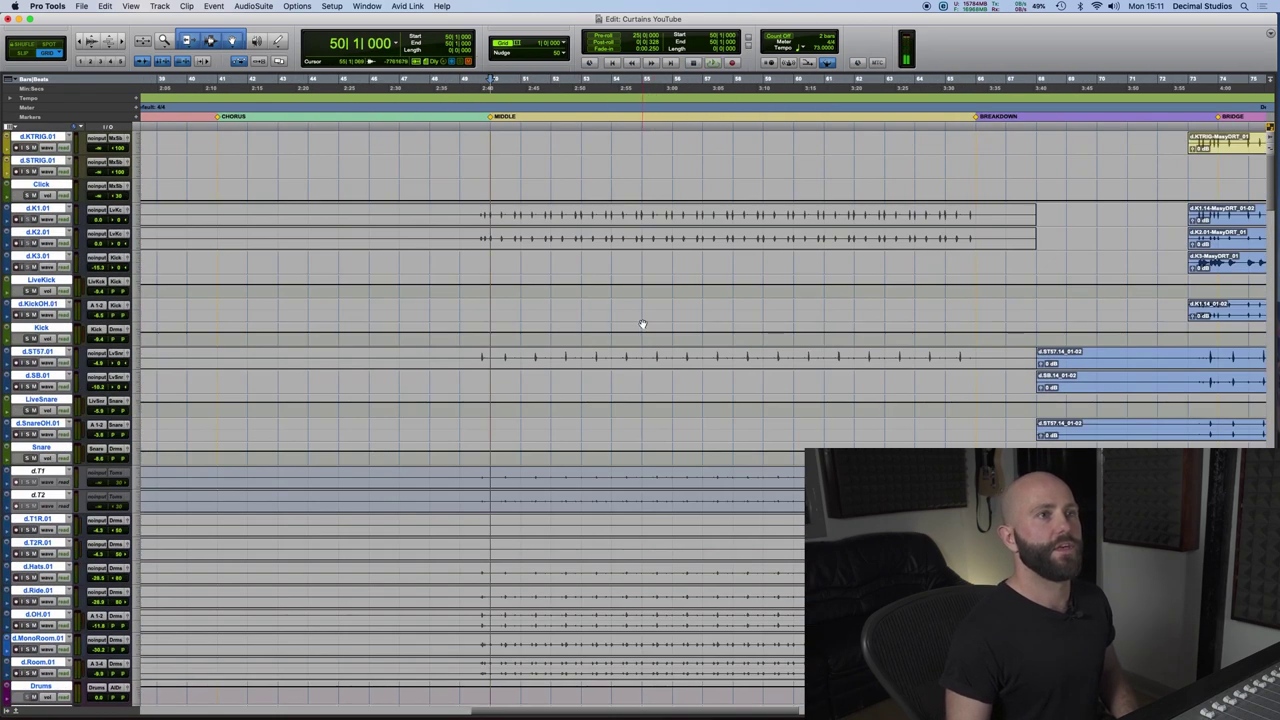
scroll(643, 324, right, 10)
scroll(752, 127, right, 2)
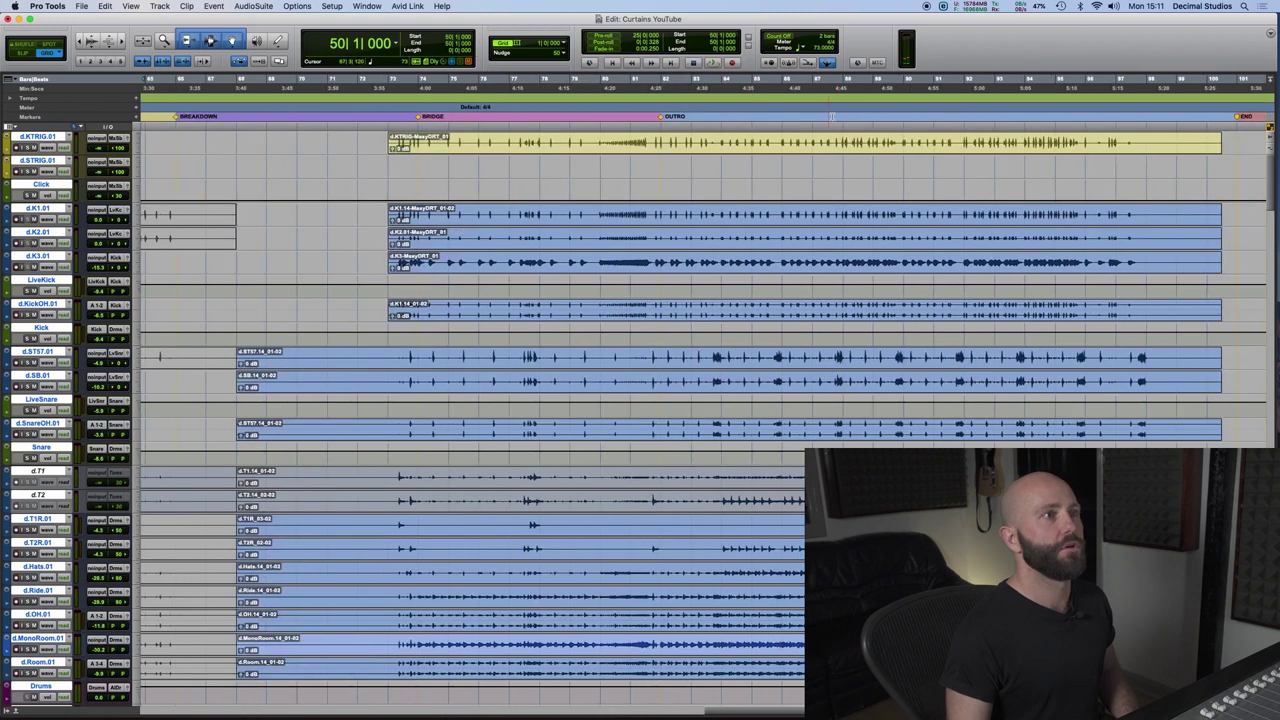
key(space)
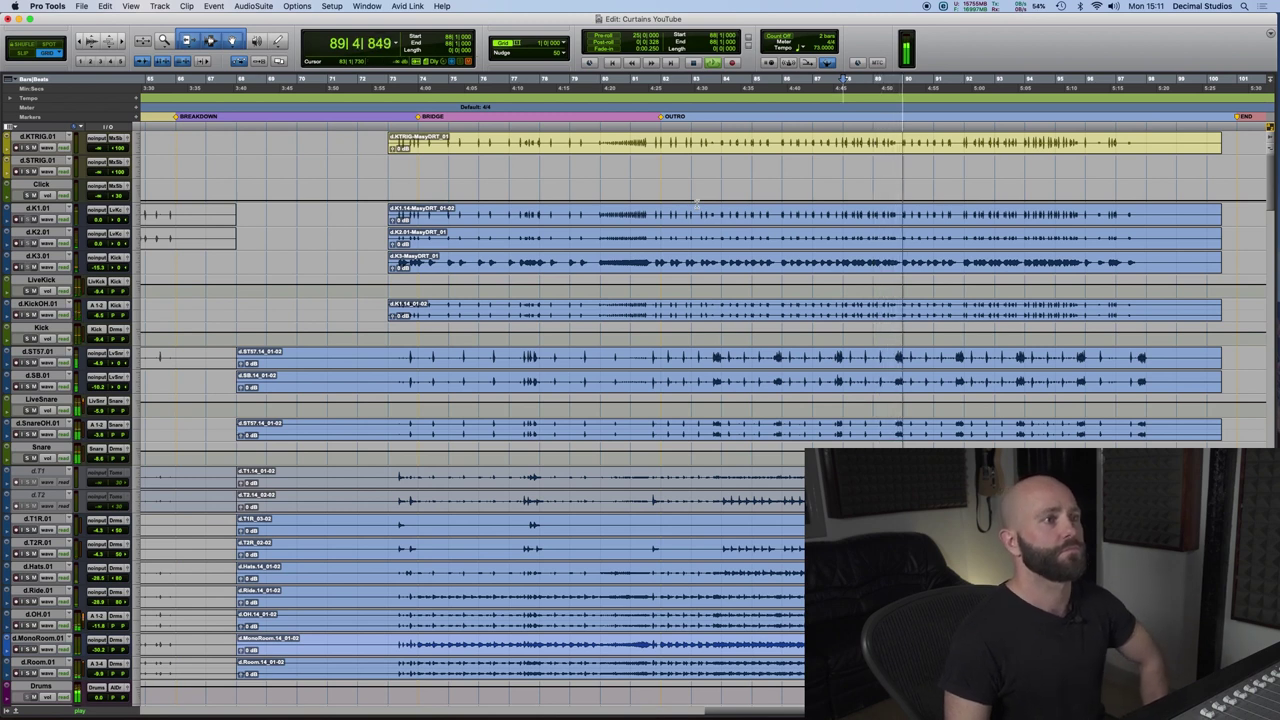
scroll(697, 201, down, 2)
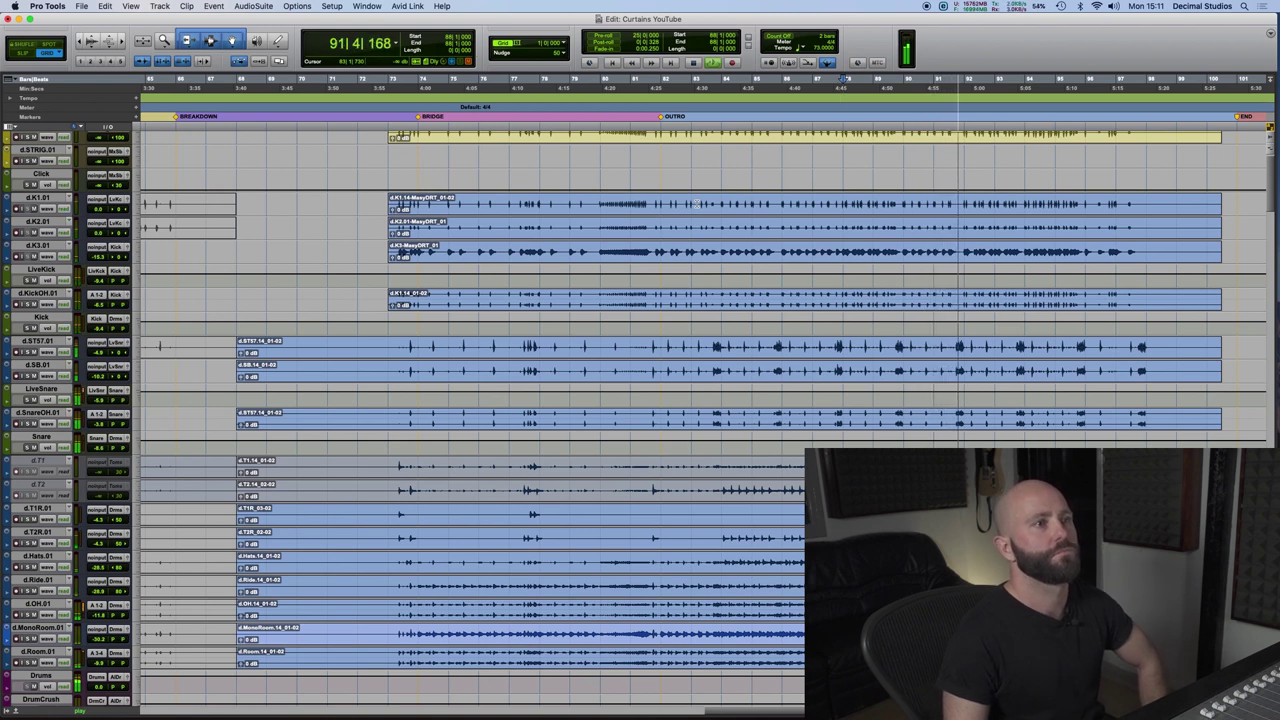
key(space)
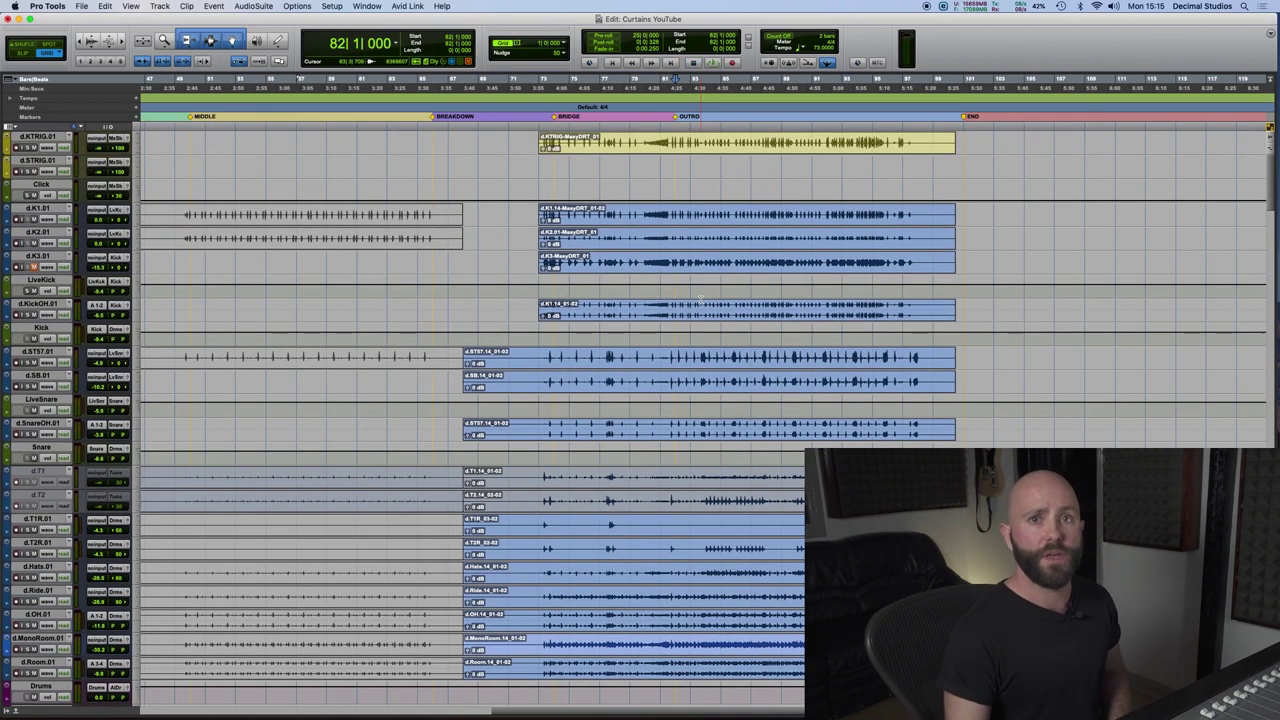
Place the play position at bar 82 and examine the outro's live drum tracks from the kick mics down to the room mics.
click(718, 91)
key(super+bracketright)
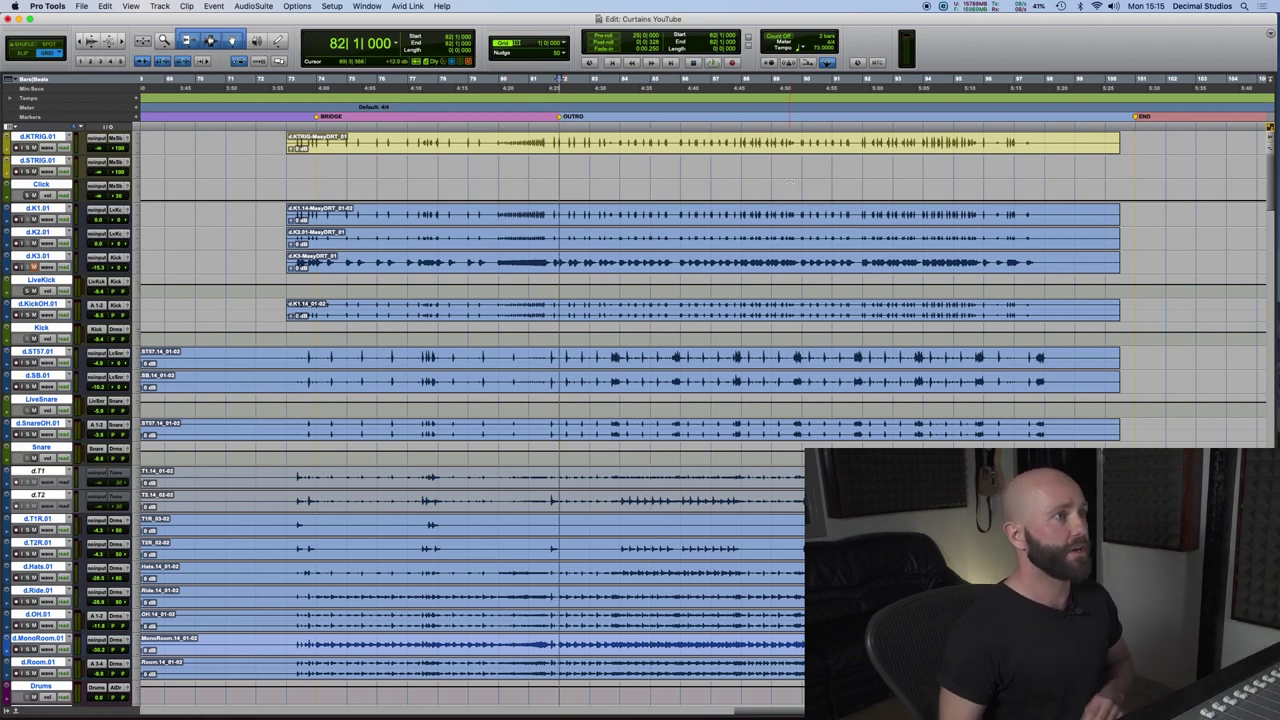
scroll(645, 257, down, 1)
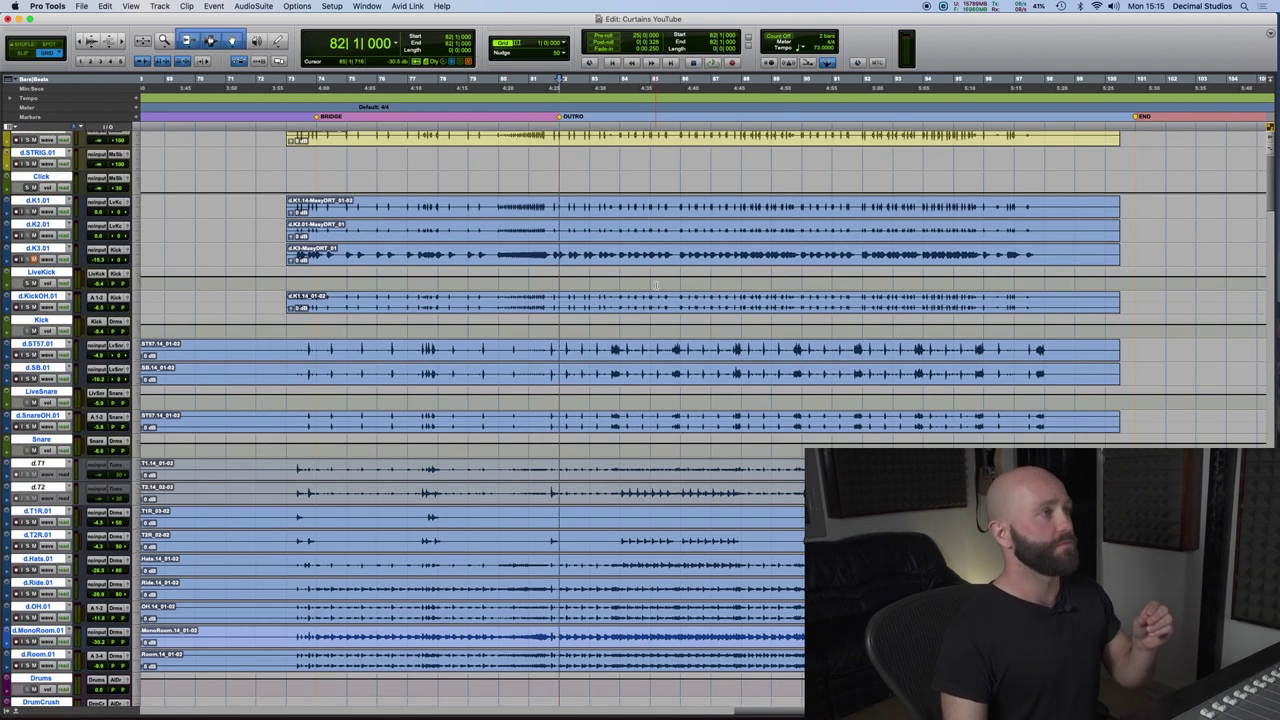
scroll(656, 285, down, 5)
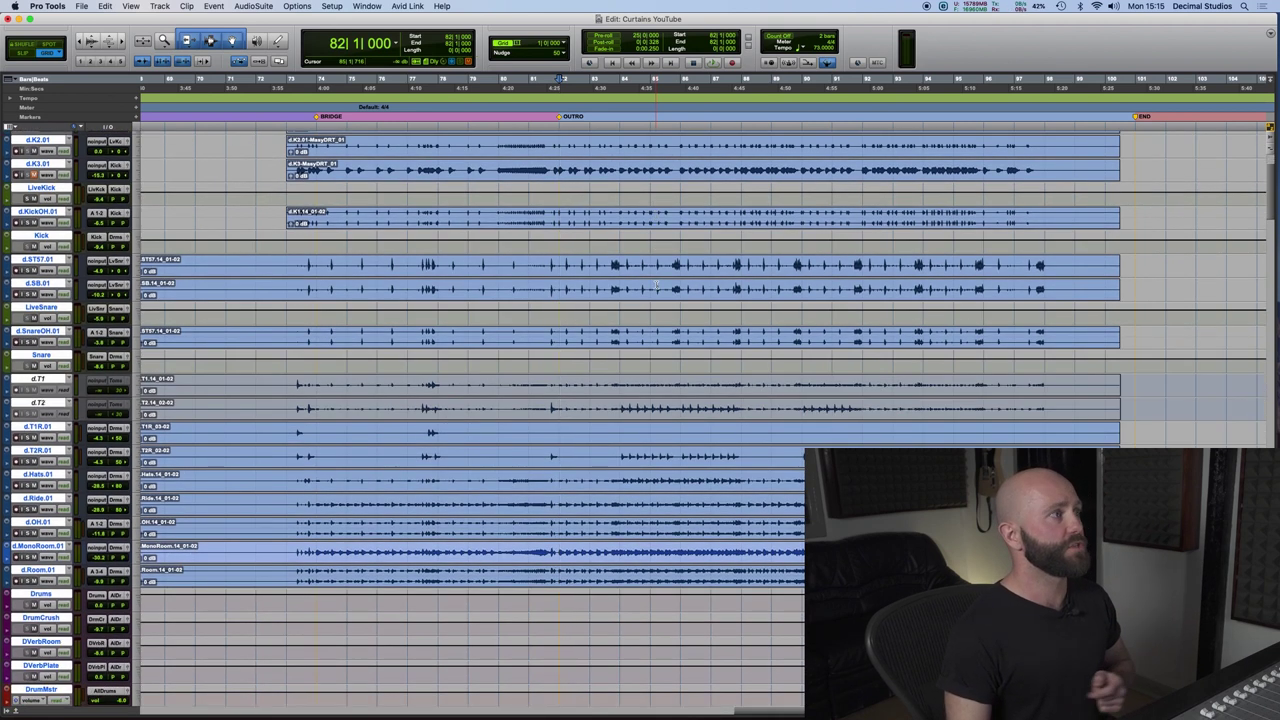
scroll(656, 285, down, 1)
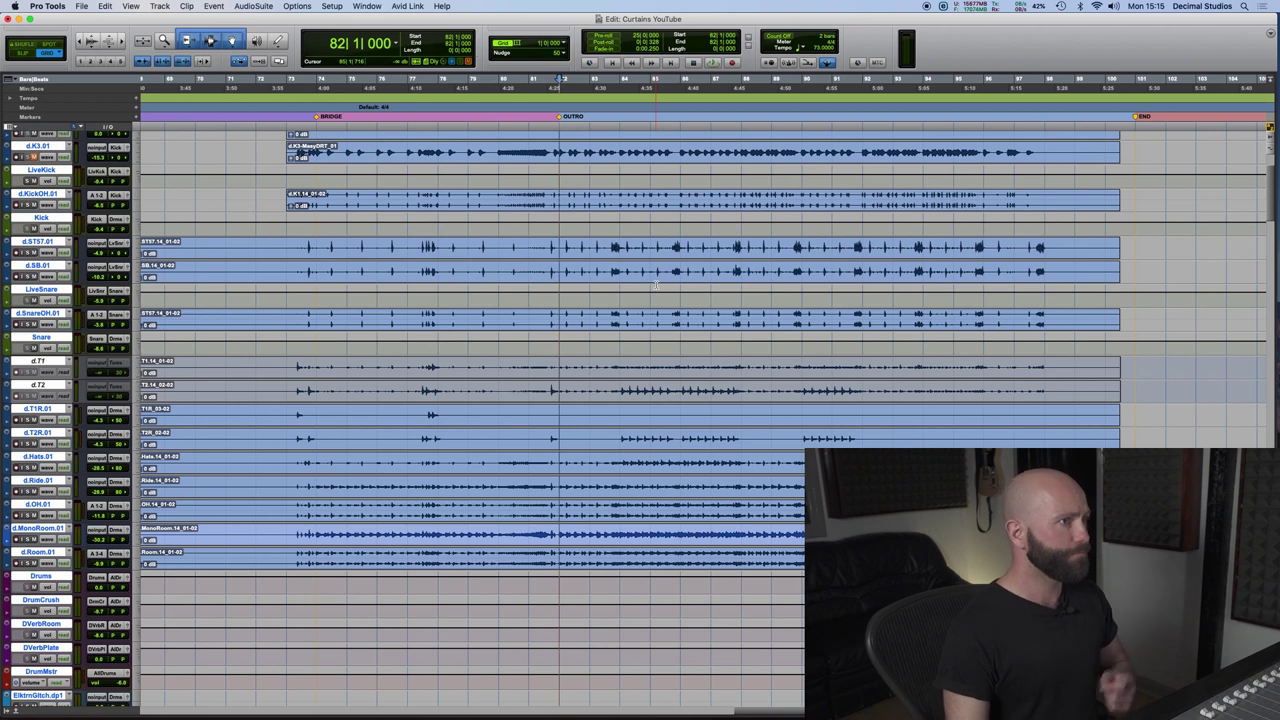
scroll(656, 285, down, 2)
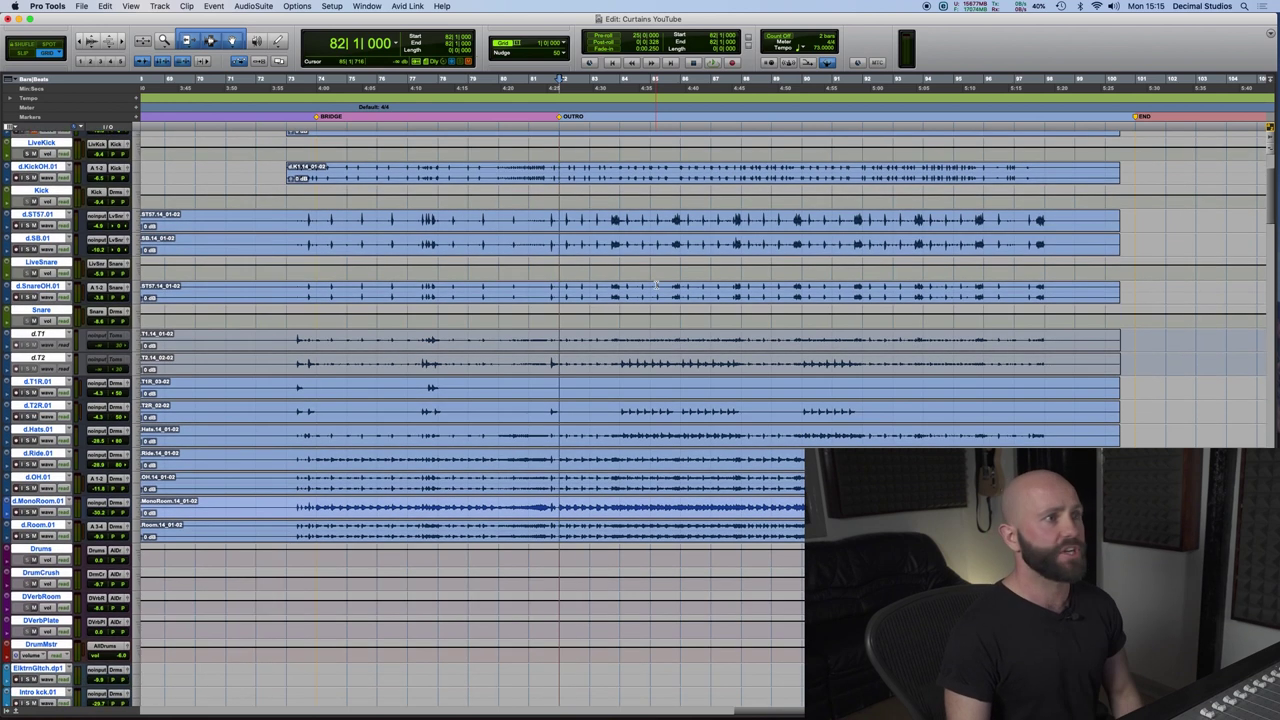
scroll(656, 285, down, 5)
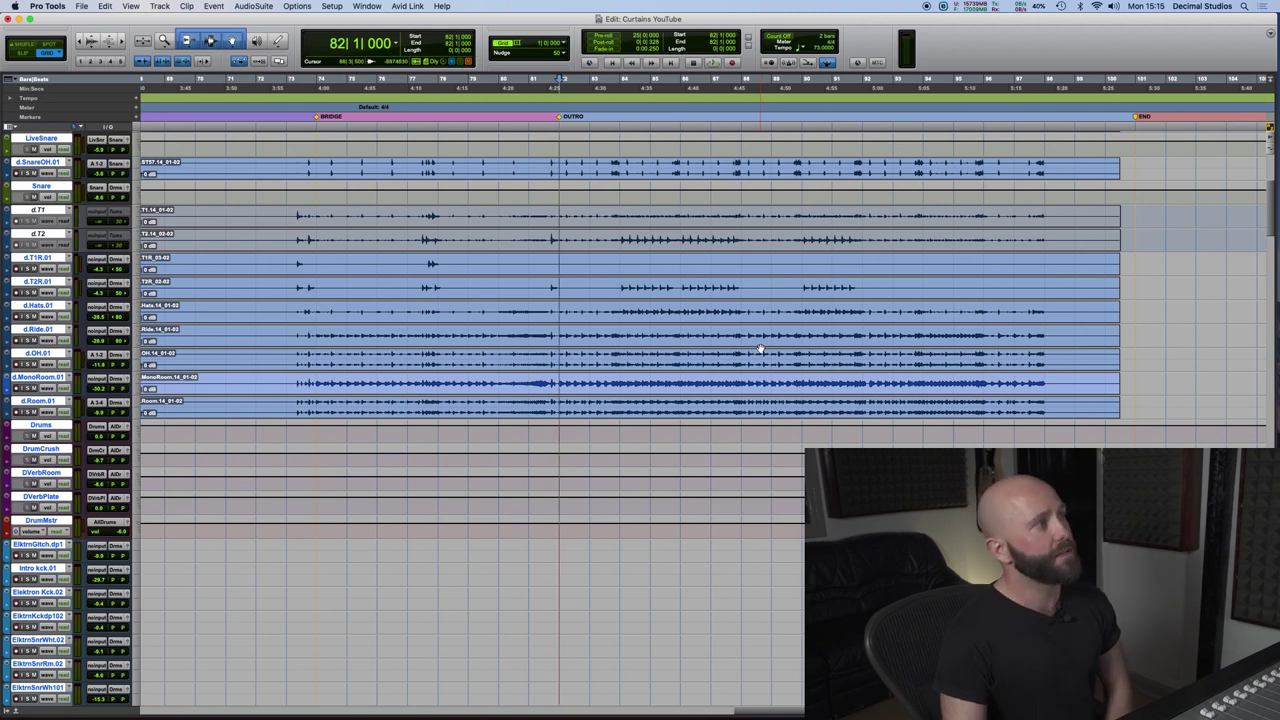
scroll(760, 348, down, 1)
Bring the play position back to bar 82 at the OUTRO marker, across all tracks.
click(830, 343)
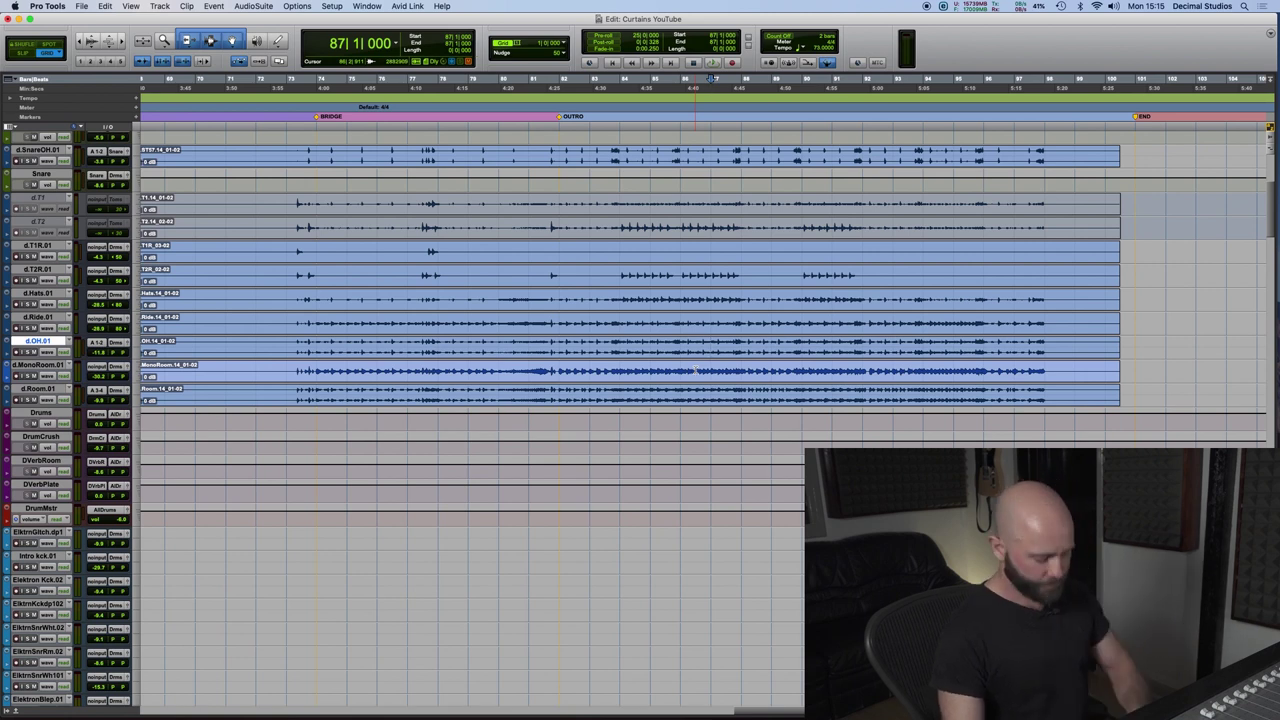
key(super+equal)
key(super+equal)
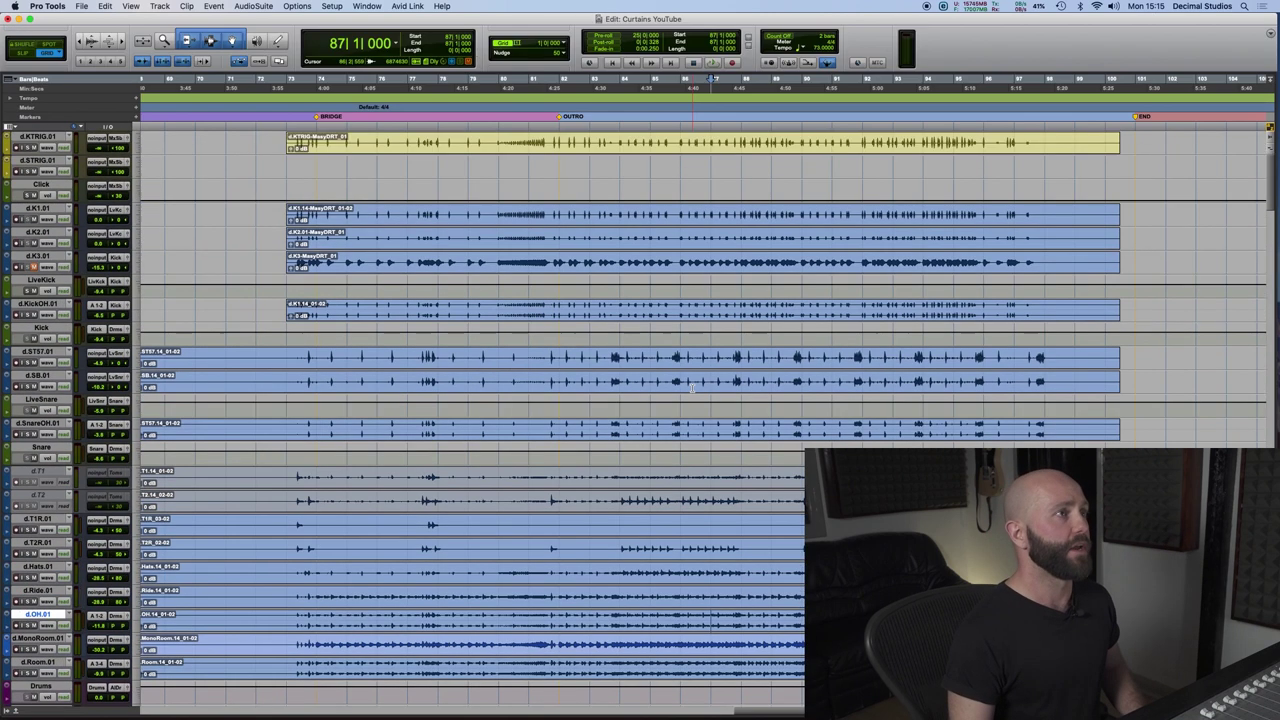
click(561, 93)
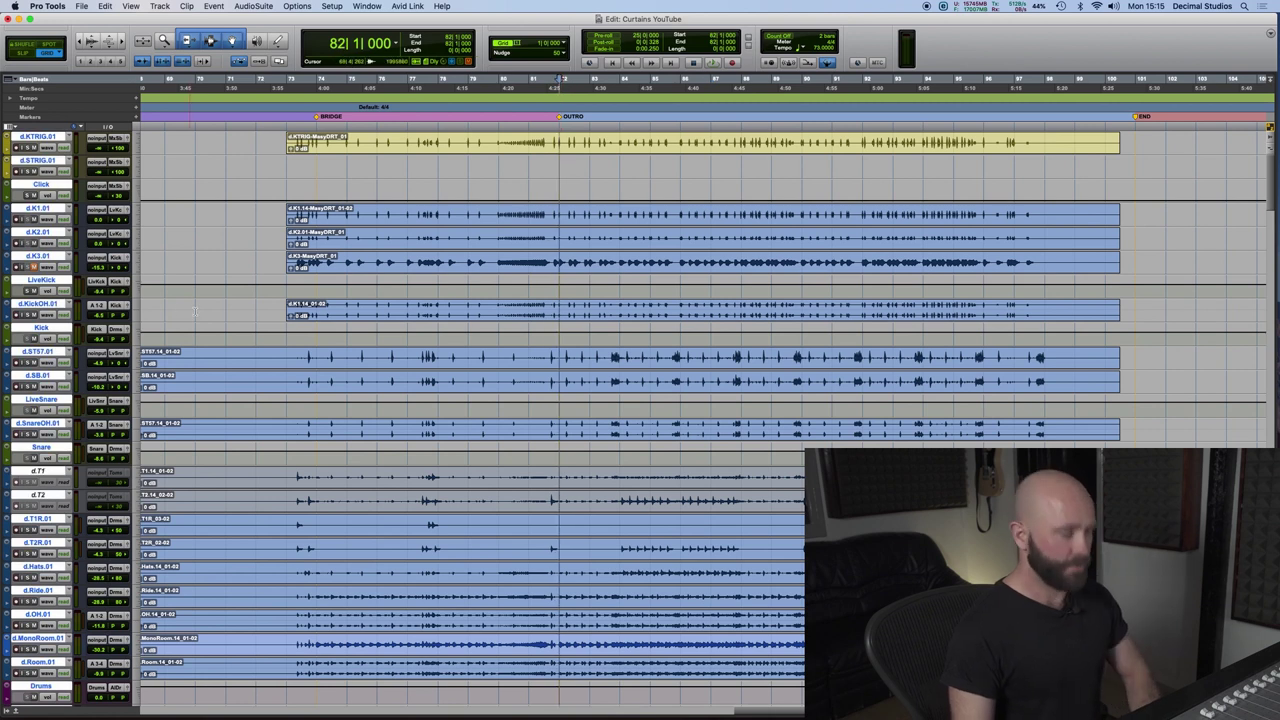
Inspect the Trigger 2 plug-in on the kick overhead track in the Mix window, and close it.
key(super+equal)
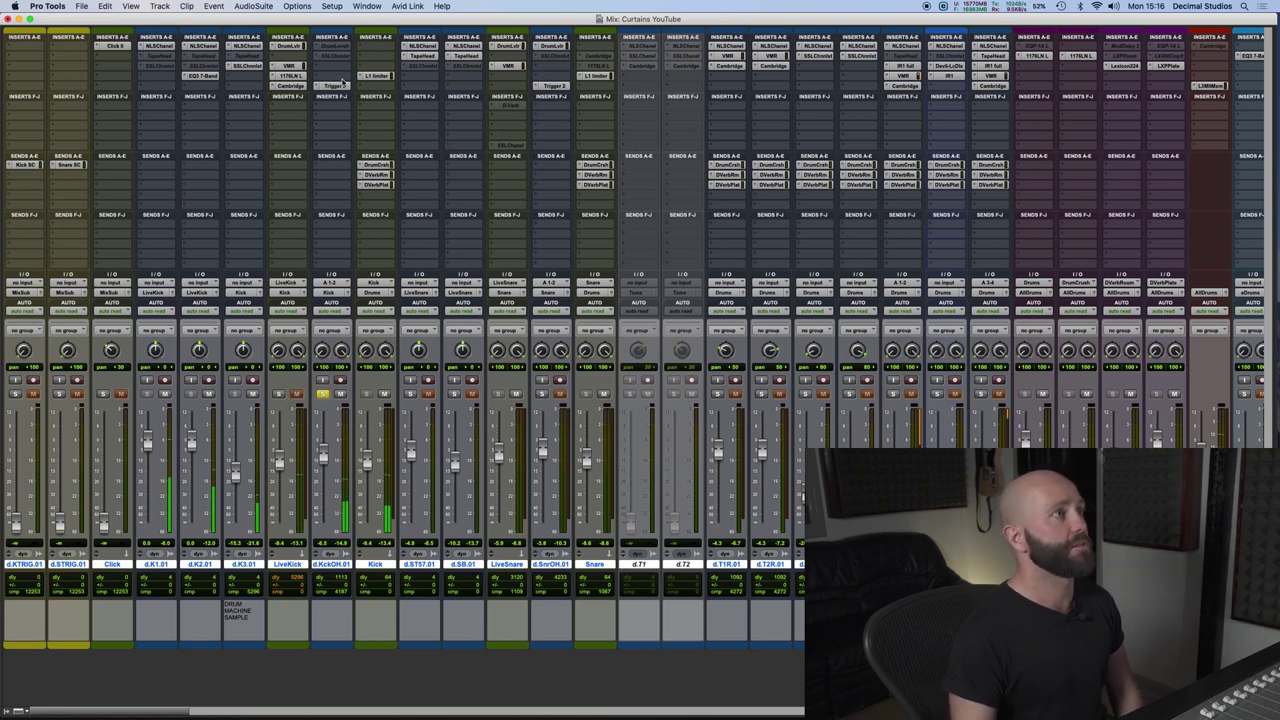
click(343, 83)
click(363, 112)
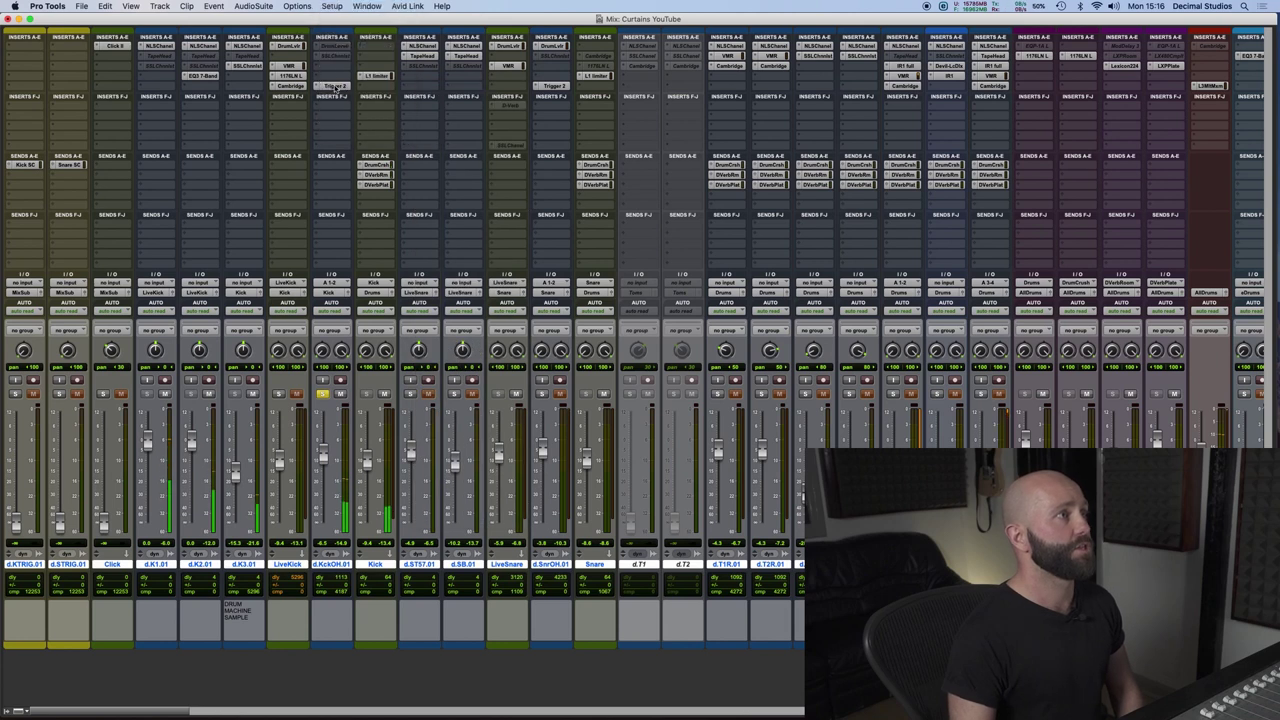
drag(780, 160, 918, 115)
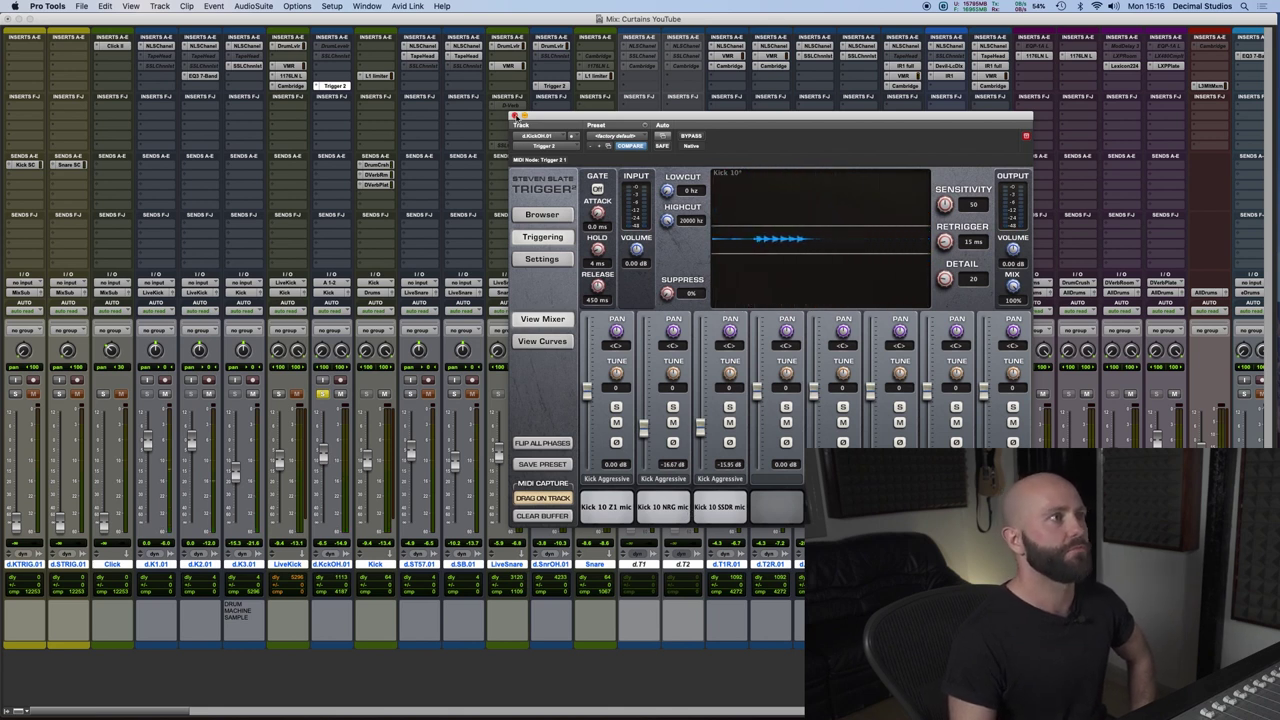
click(515, 115)
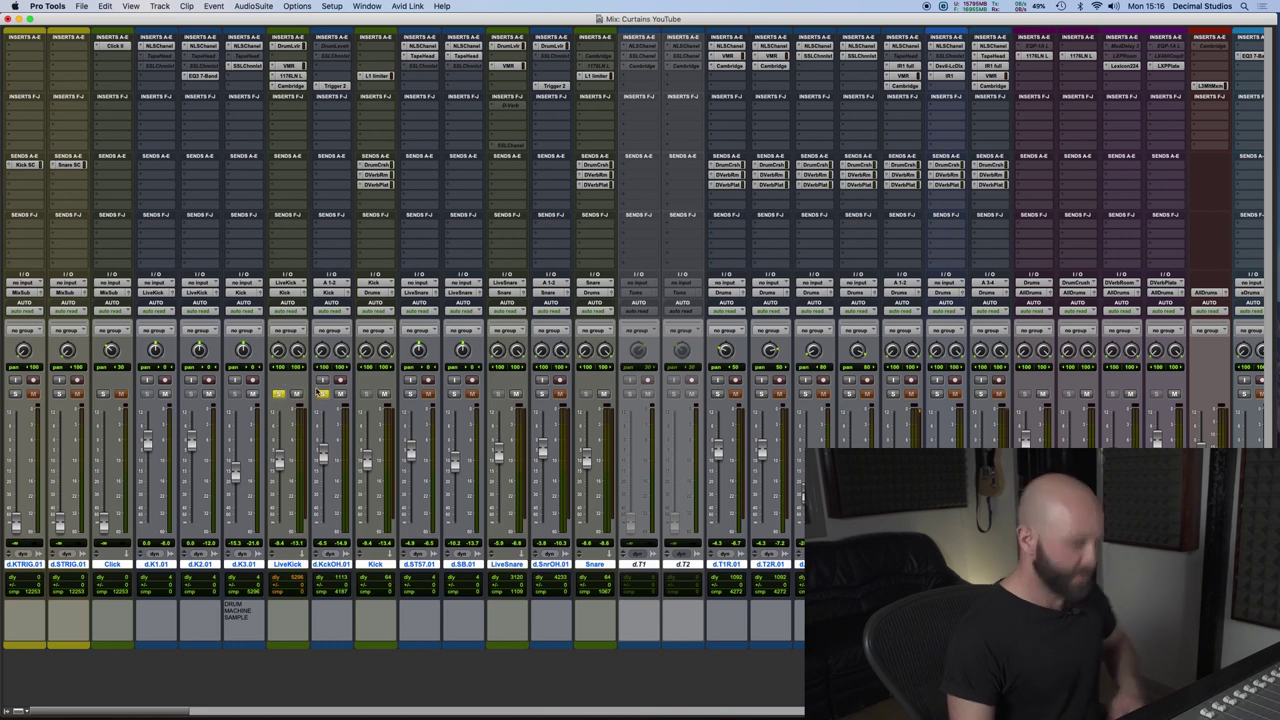
Play the outro in the Edit window from bar 82 with only the LiveKick track soloed.
key(super+equal)
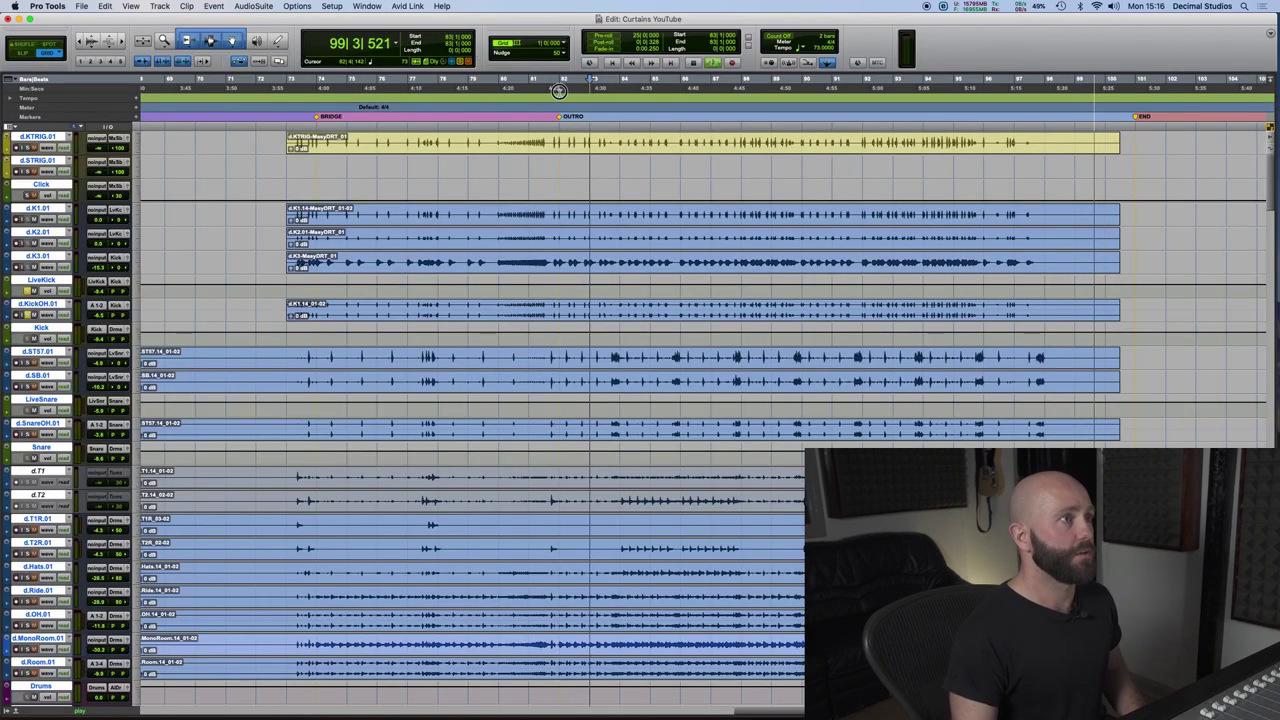
key(super+equal)
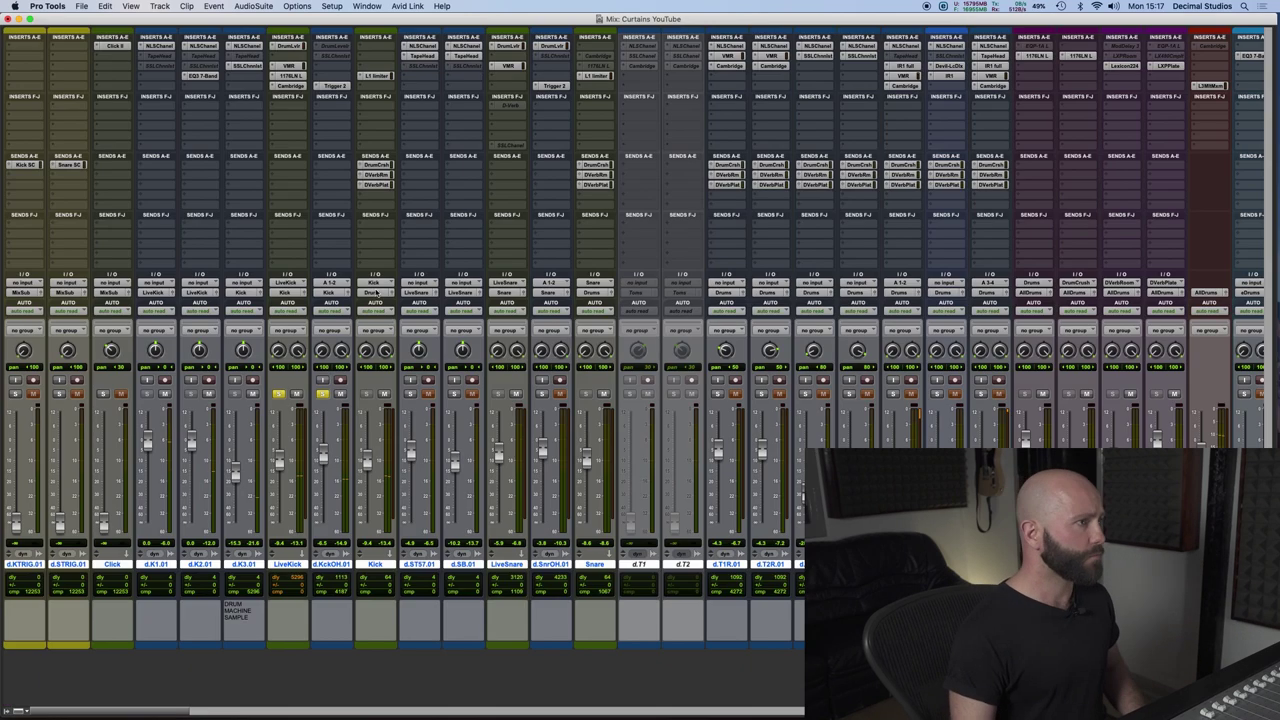
key(super+equal)
key(space)
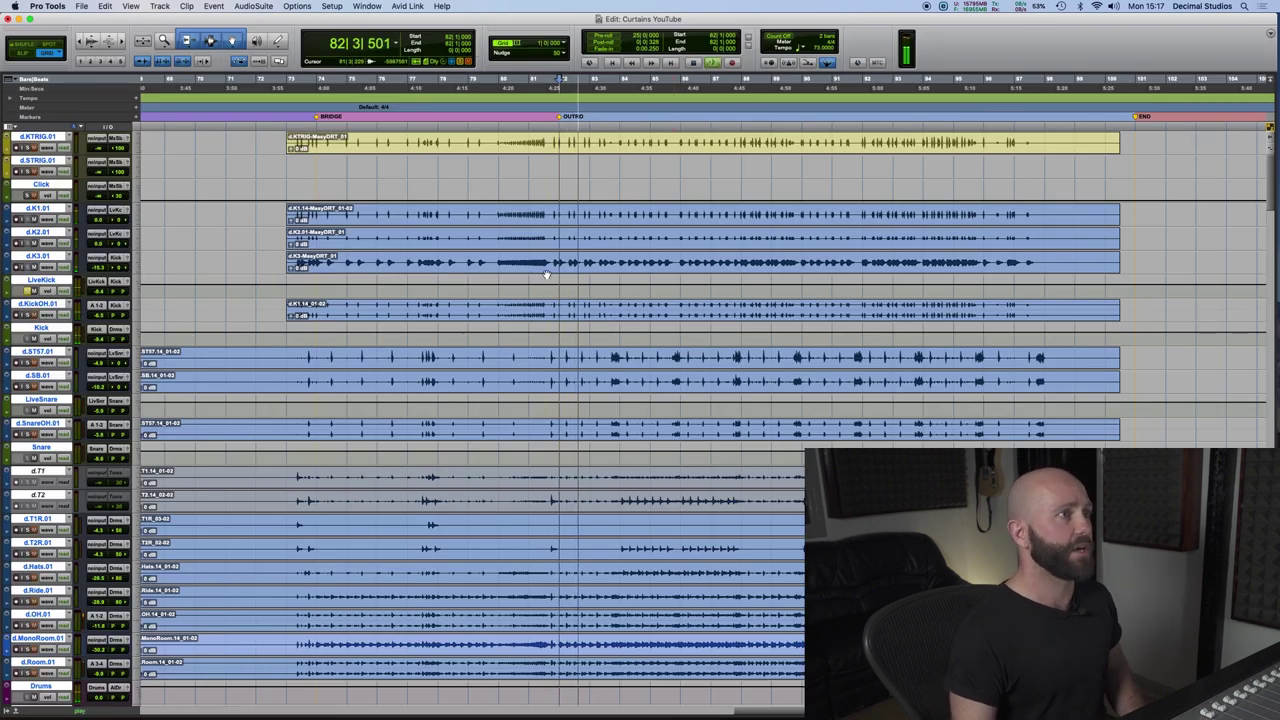
Zoom in on the outro timeline and set the track height to medium.
key(super+bracketright)
click(137, 241)
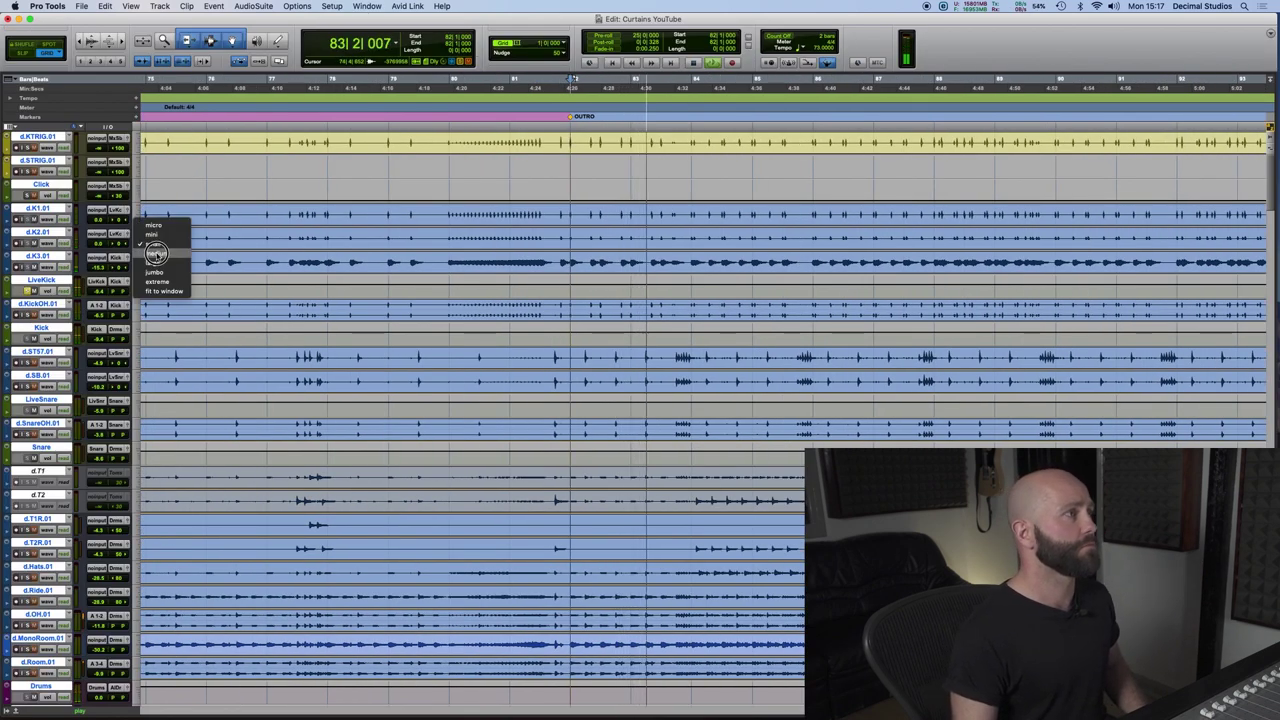
click(165, 268)
Open the Drum Leveler plug-in on the LiveKick track in the Mix window and examine its settings.
key(super+equal)
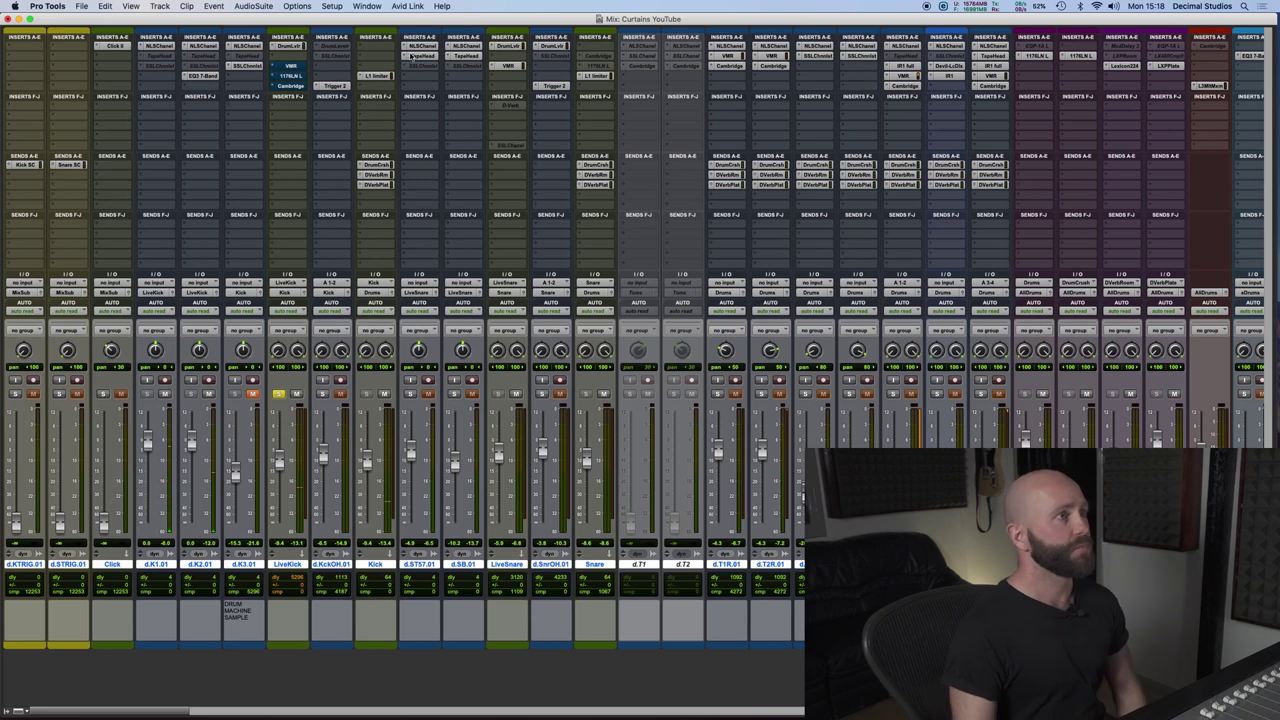
click(290, 46)
drag(677, 125, 598, 121)
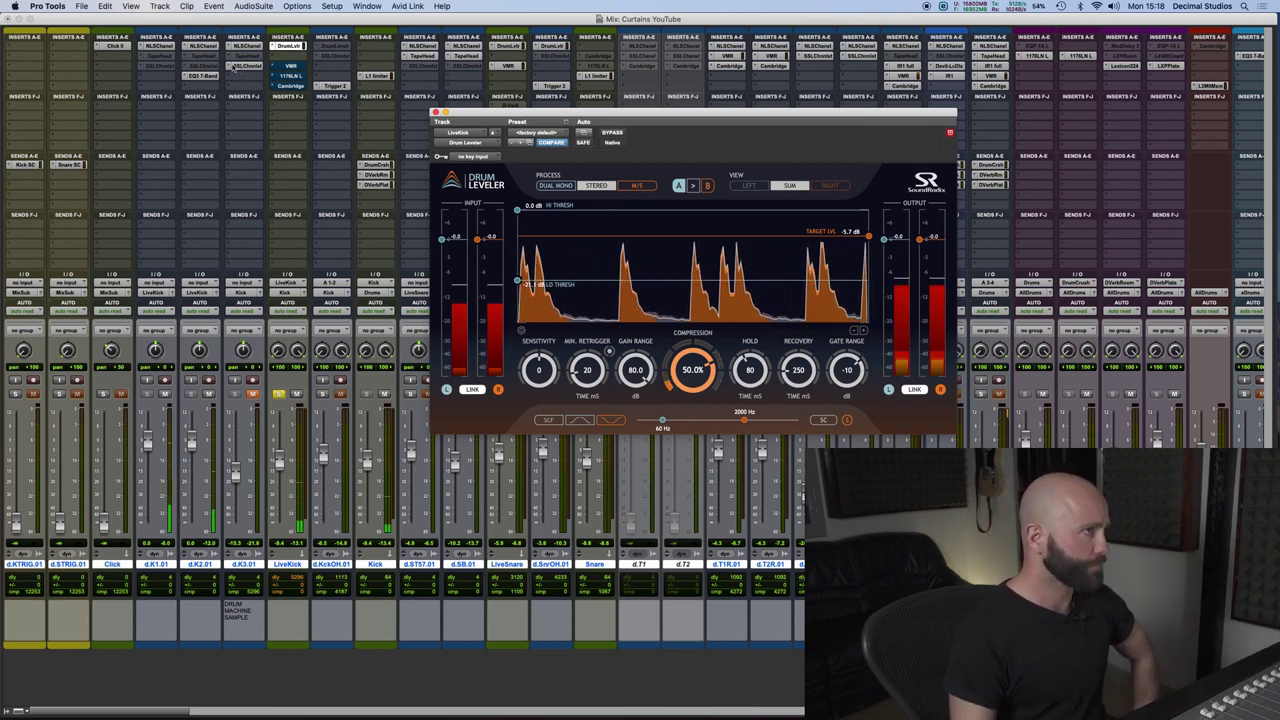
Inspect the EQ3 7-Band on the d.K2.01 kick track, and close it.
click(201, 75)
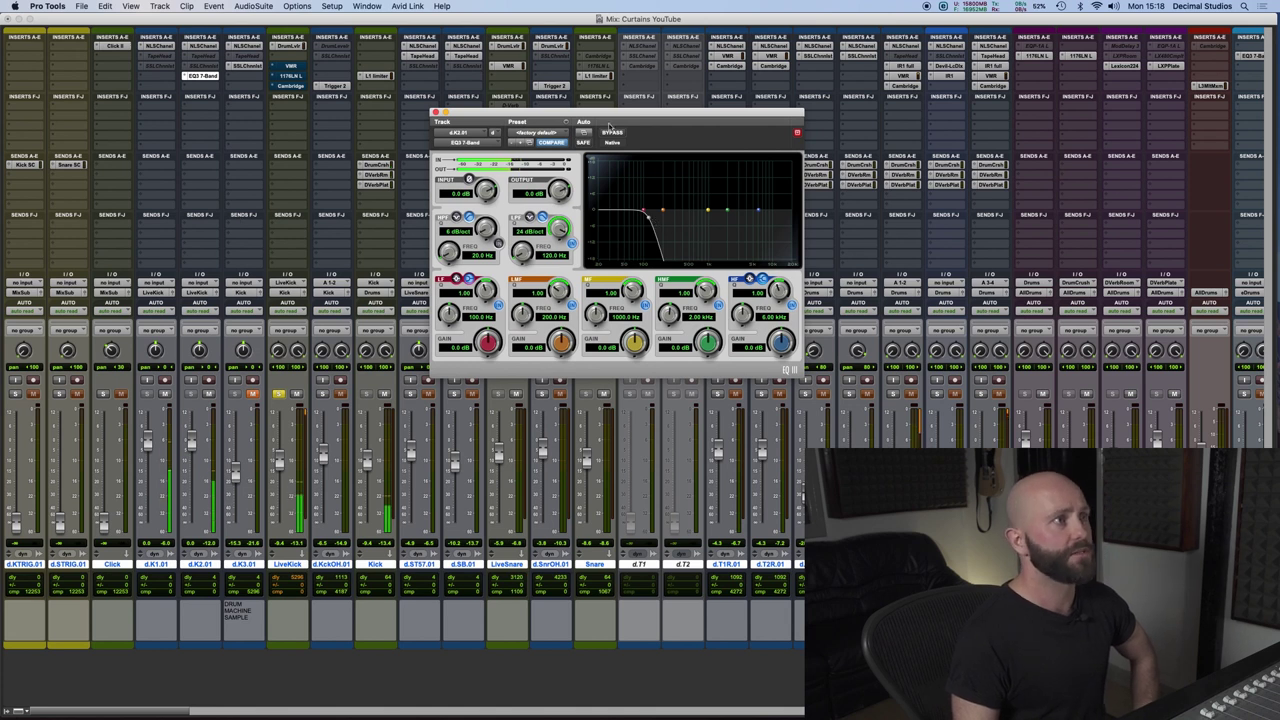
drag(609, 125, 747, 114)
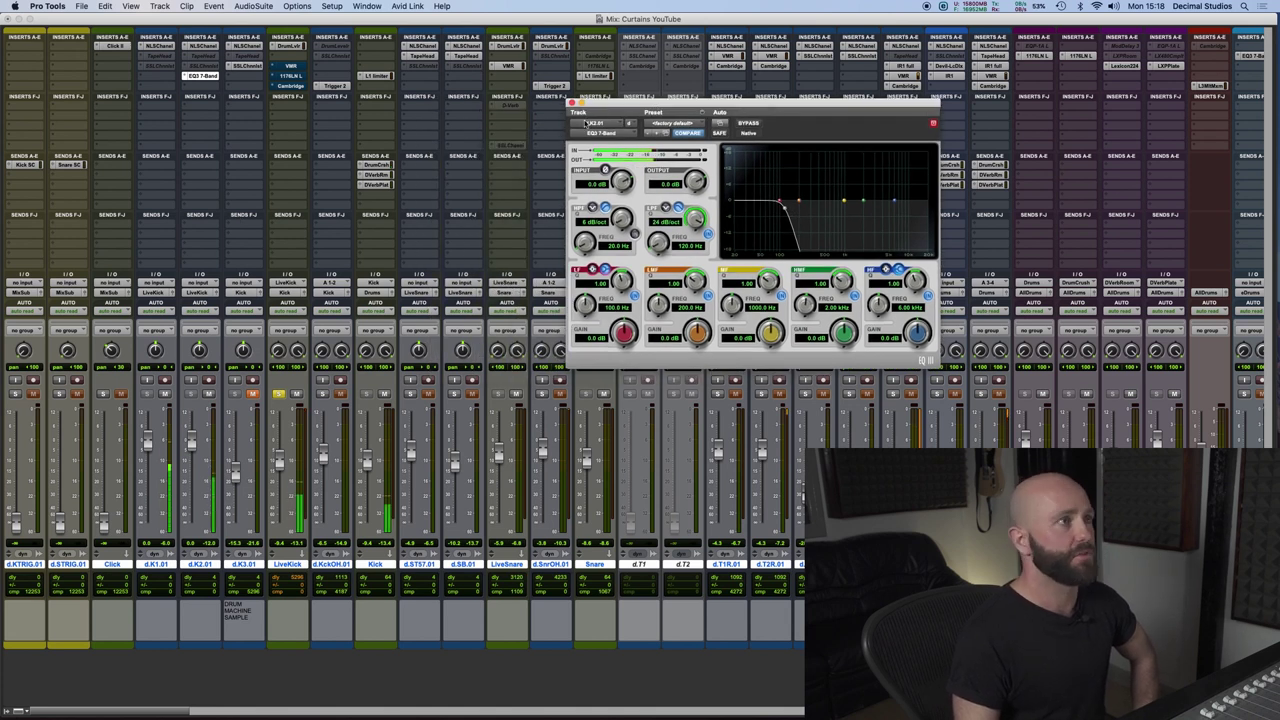
drag(572, 113, 592, 110)
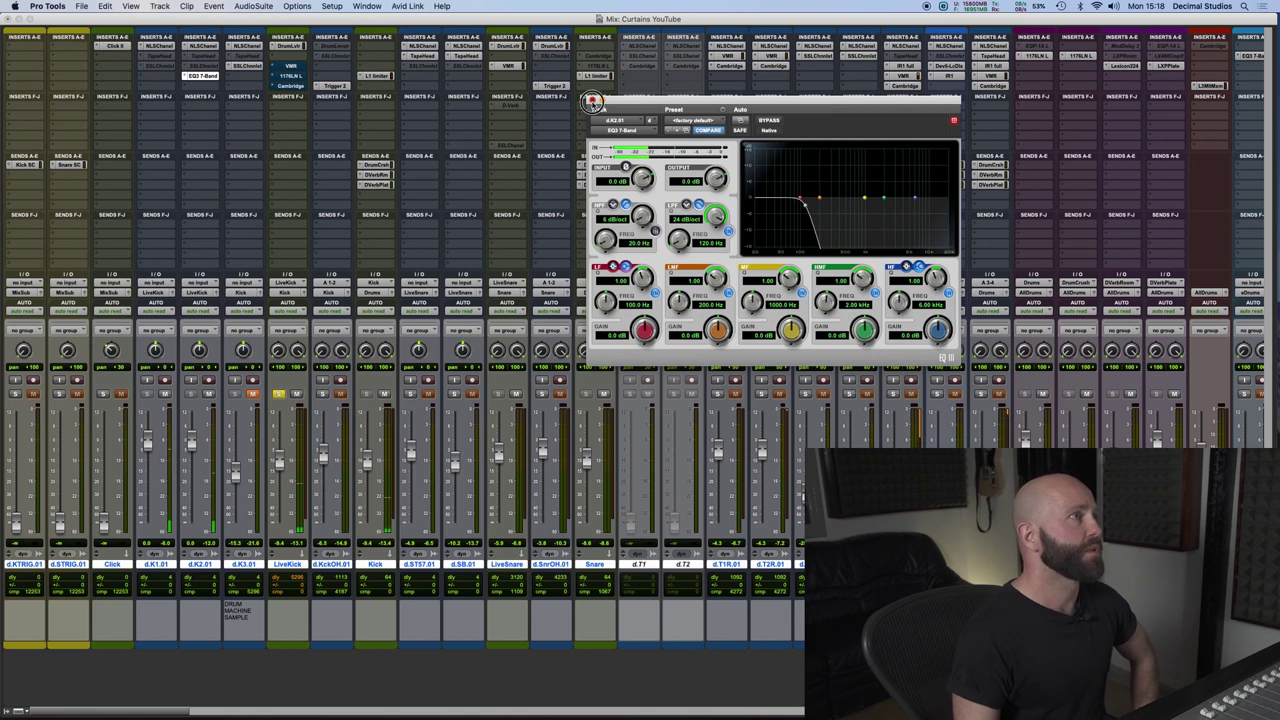
click(592, 101)
Compare the LiveKick's Drum Leveler bypassed and active during playback over the Edit window, and close the plug-in.
click(288, 46)
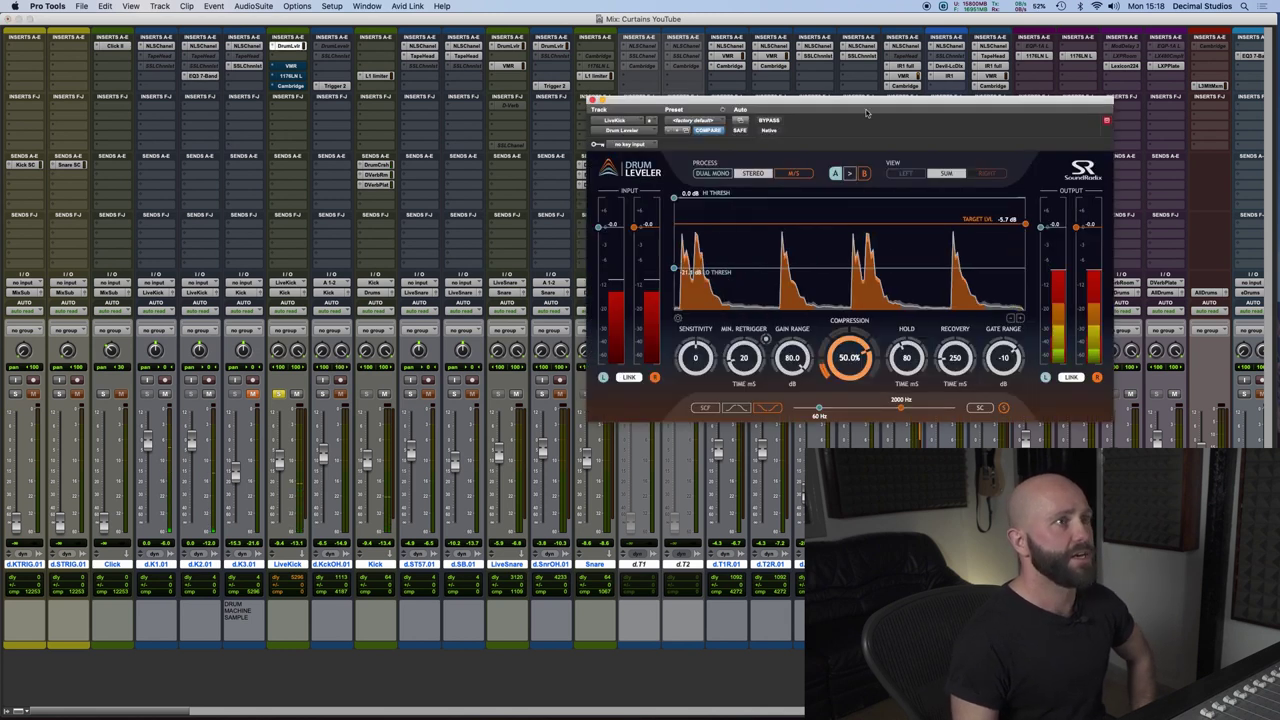
drag(867, 104, 815, 107)
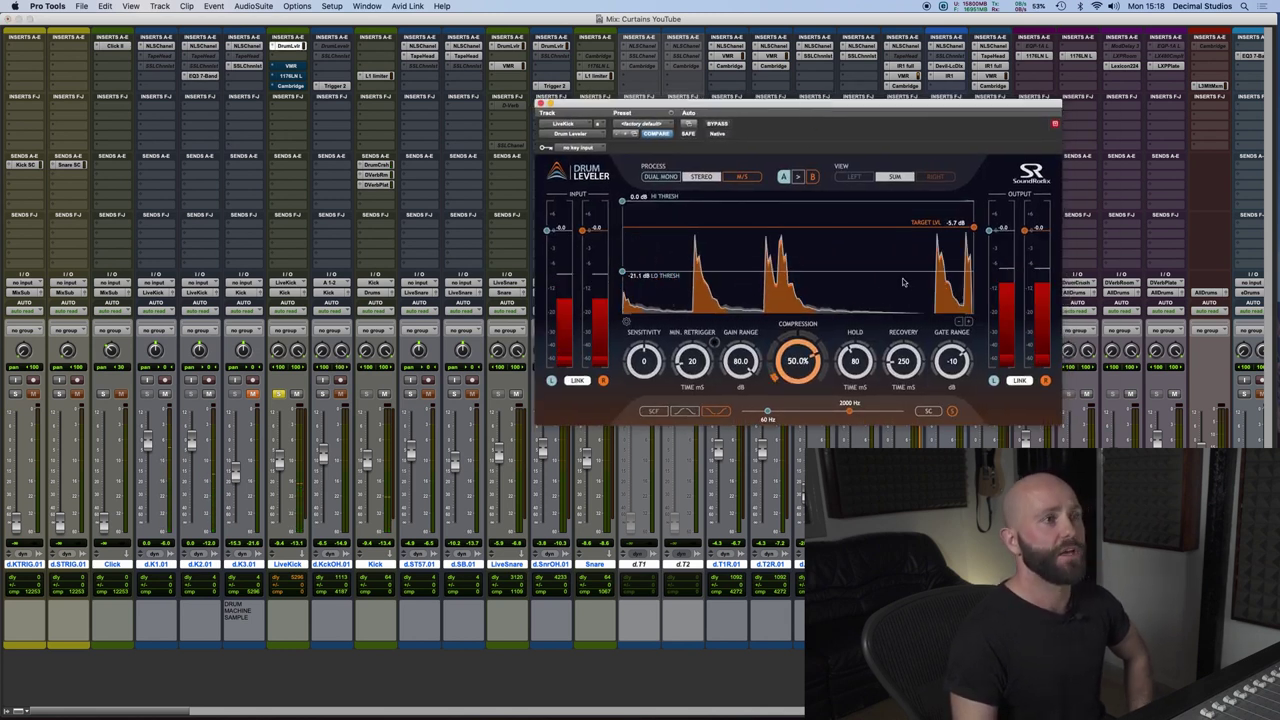
key(super+equal)
drag(736, 112, 654, 119)
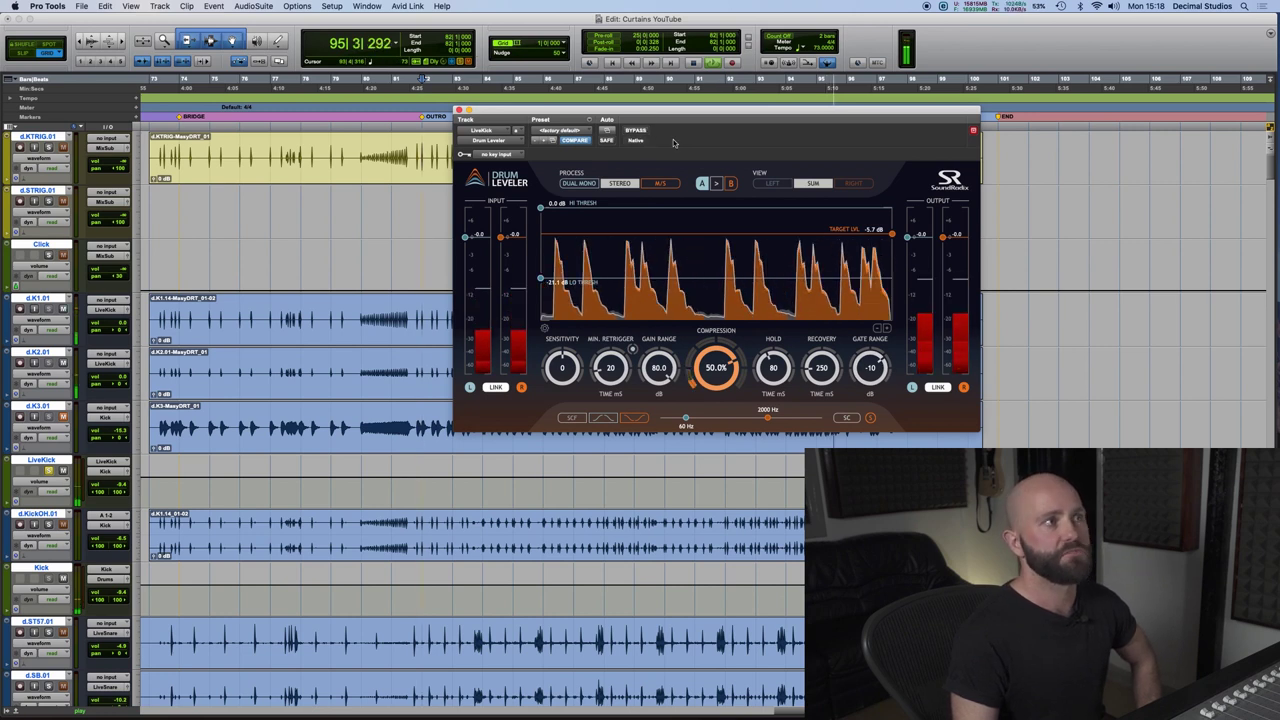
click(637, 131)
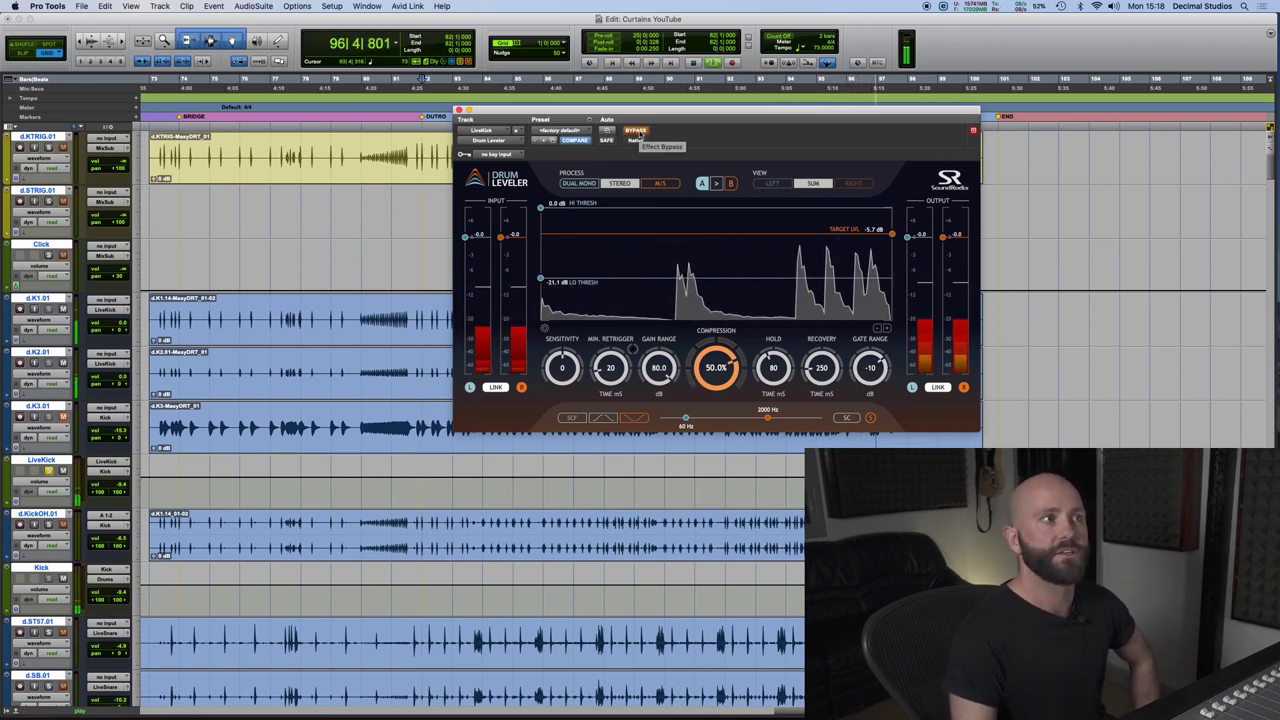
click(637, 131)
click(459, 110)
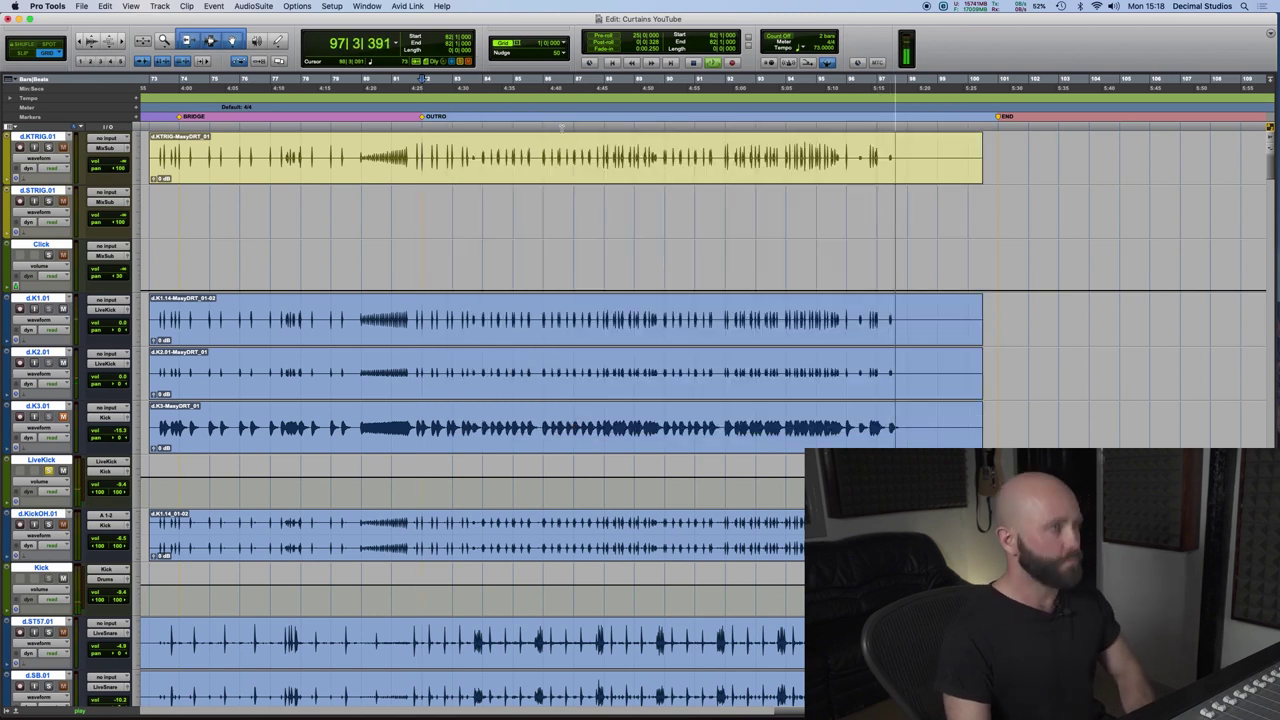
Select bars 82 to 97 and play the outro with the LiveKick's Virtual Mix Rack open over the Edit window.
key(super+equal)
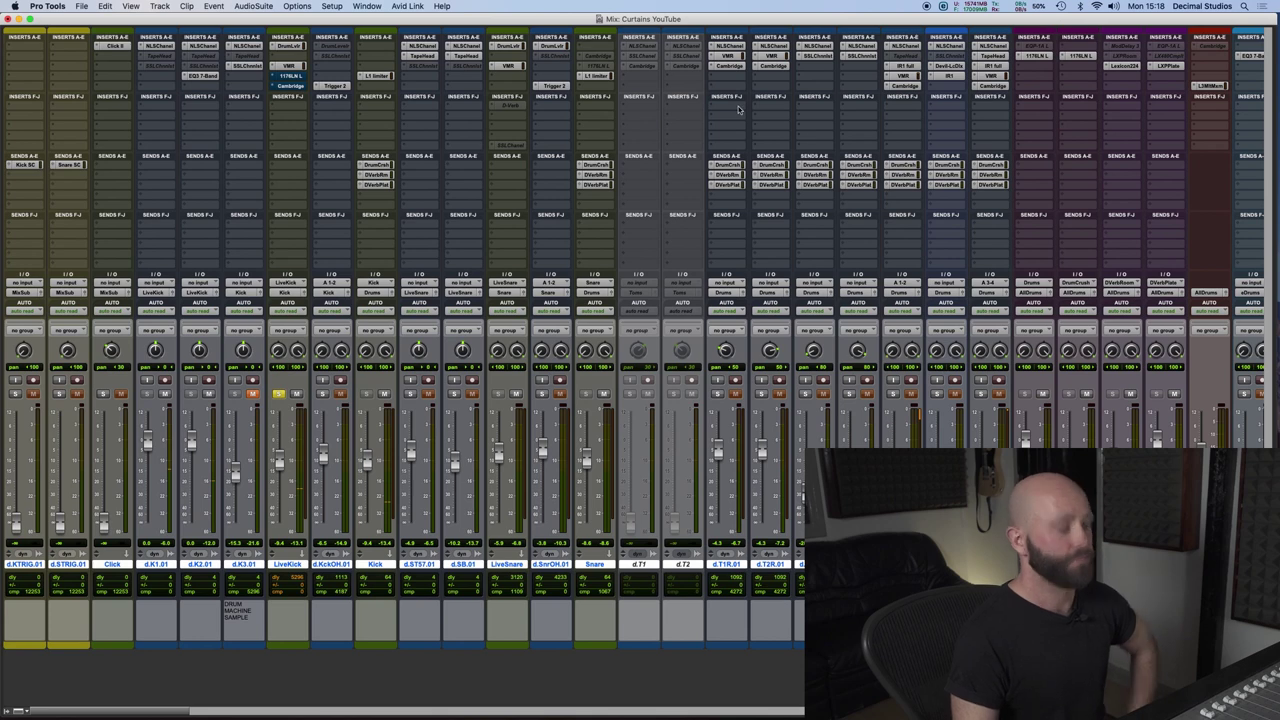
key(super+equal)
drag(738, 110, 560, 234)
key(space)
drag(424, 94, 880, 97)
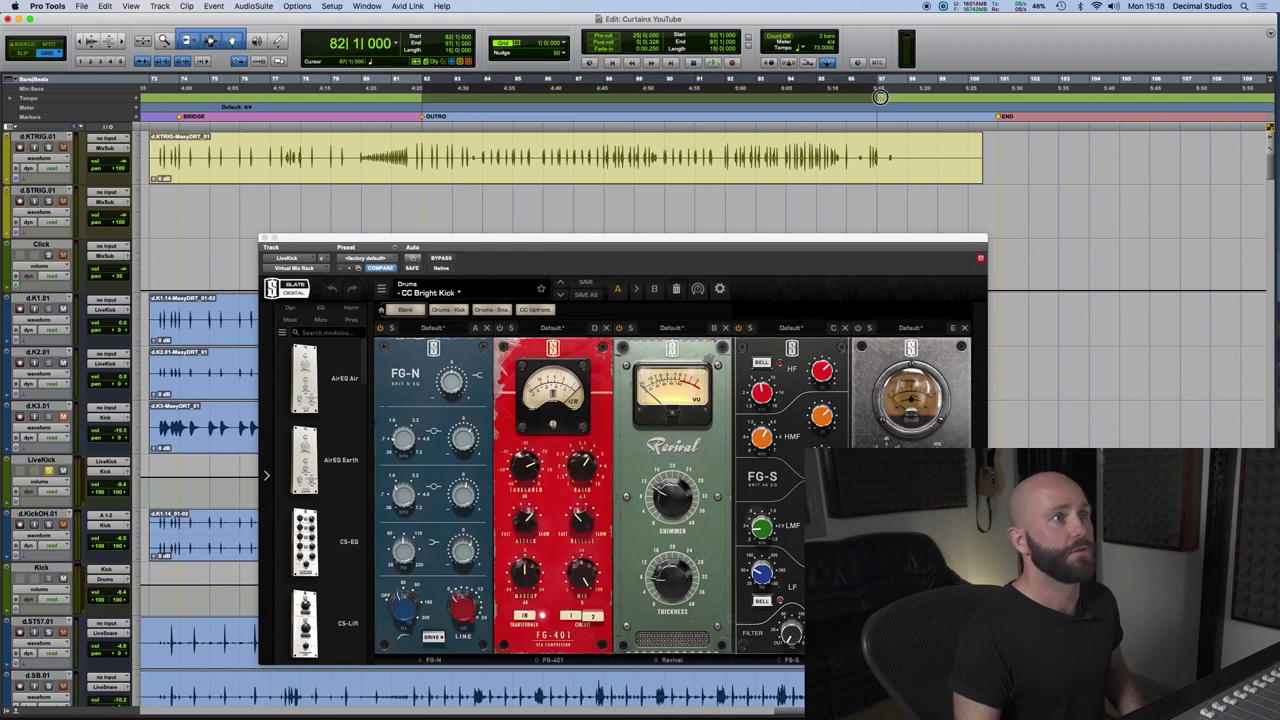
key(space)
drag(641, 238, 643, 104)
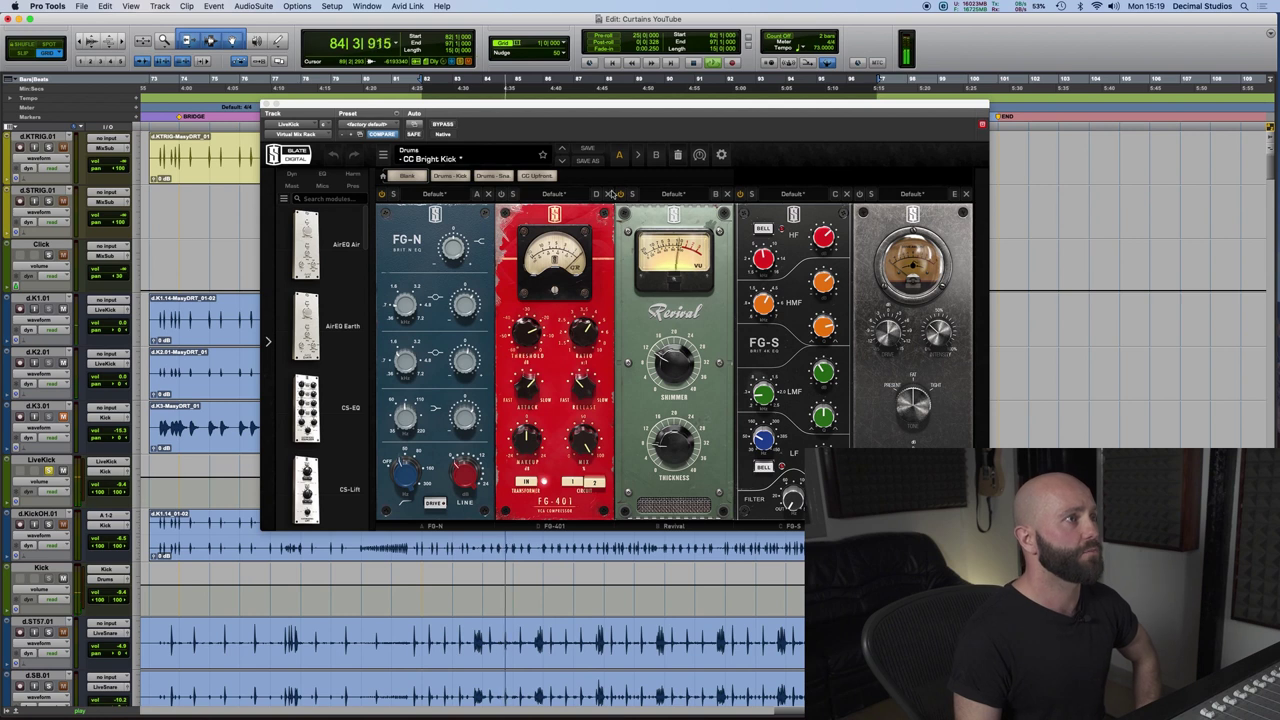
Remove the FG-401 compressor and the last module from the LiveKick's Virtual Mix Rack, and close the plug-in.
click(603, 110)
click(608, 193)
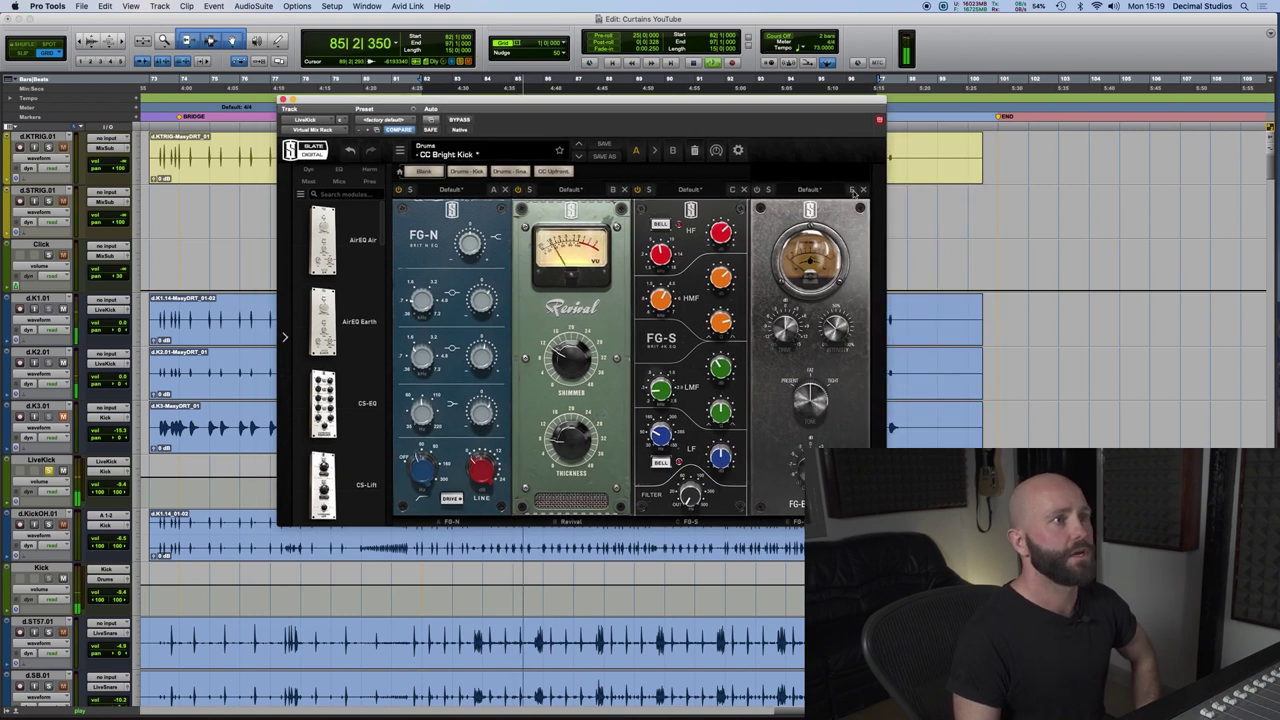
click(863, 190)
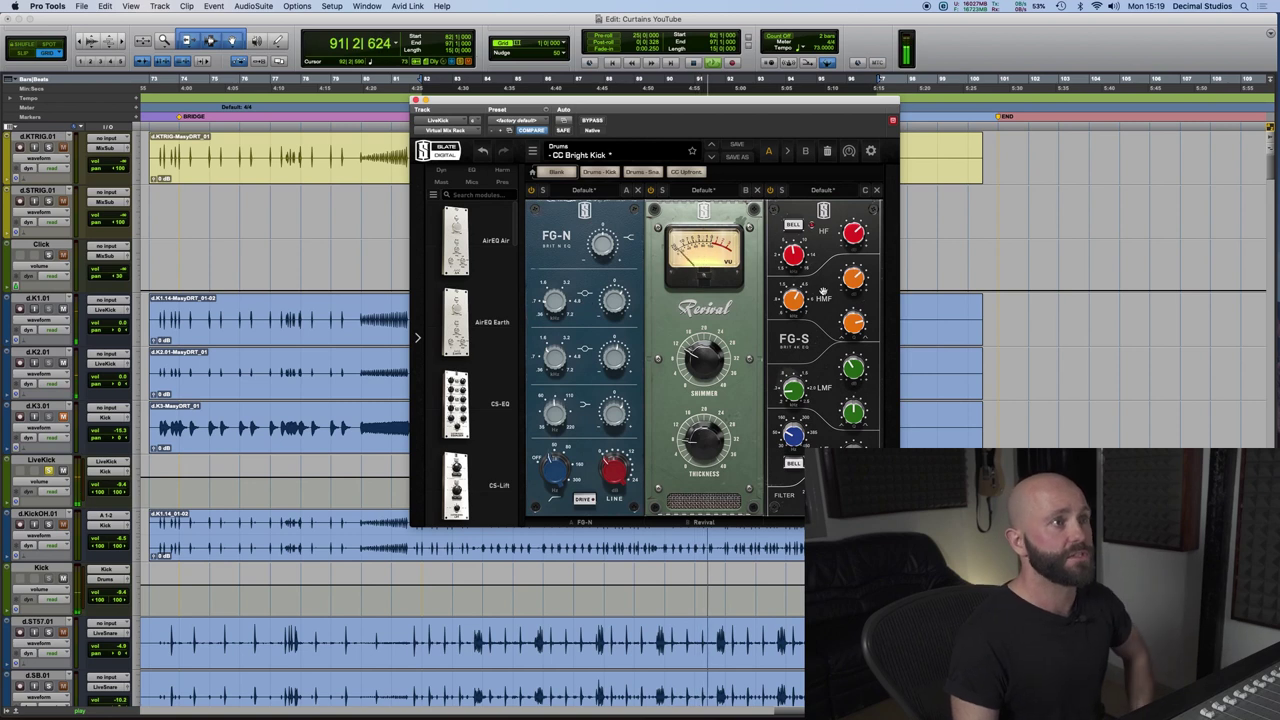
drag(825, 101, 825, 112)
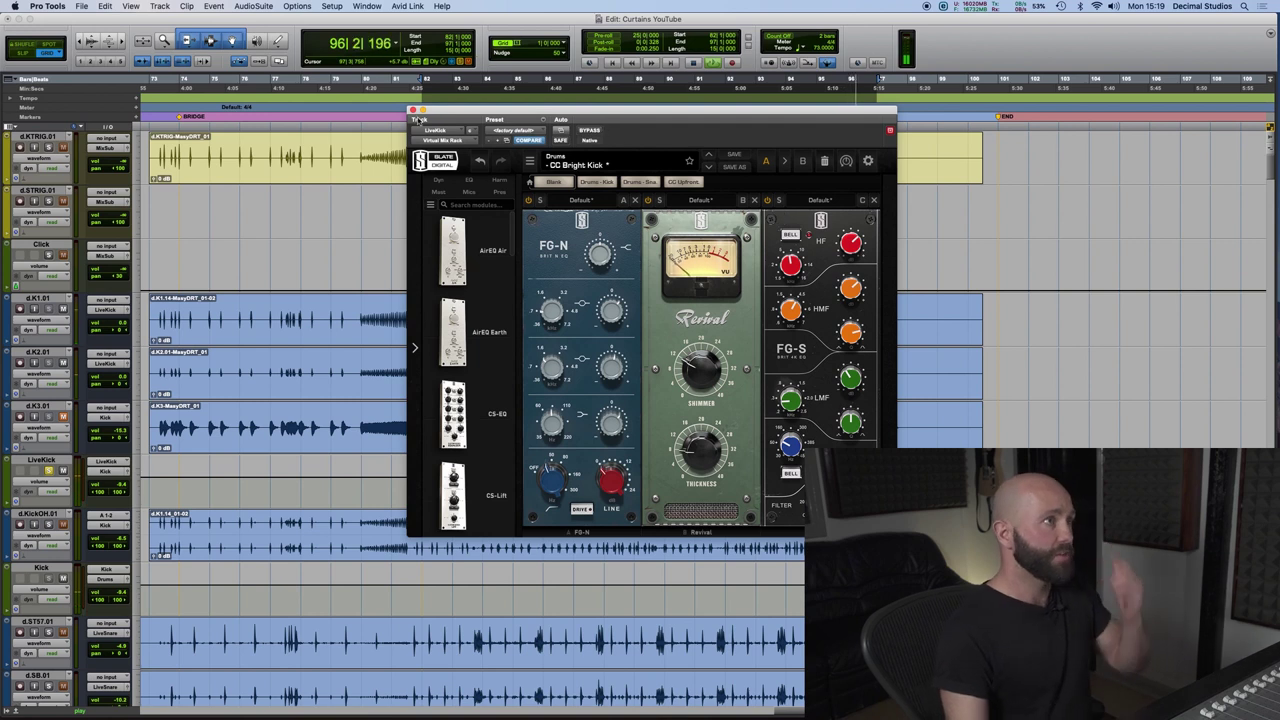
click(412, 110)
Examine the UAD 1176LN limiter and the Cambridge EQ on the LiveKick track over the Mix window, closing each one.
key(super+equal)
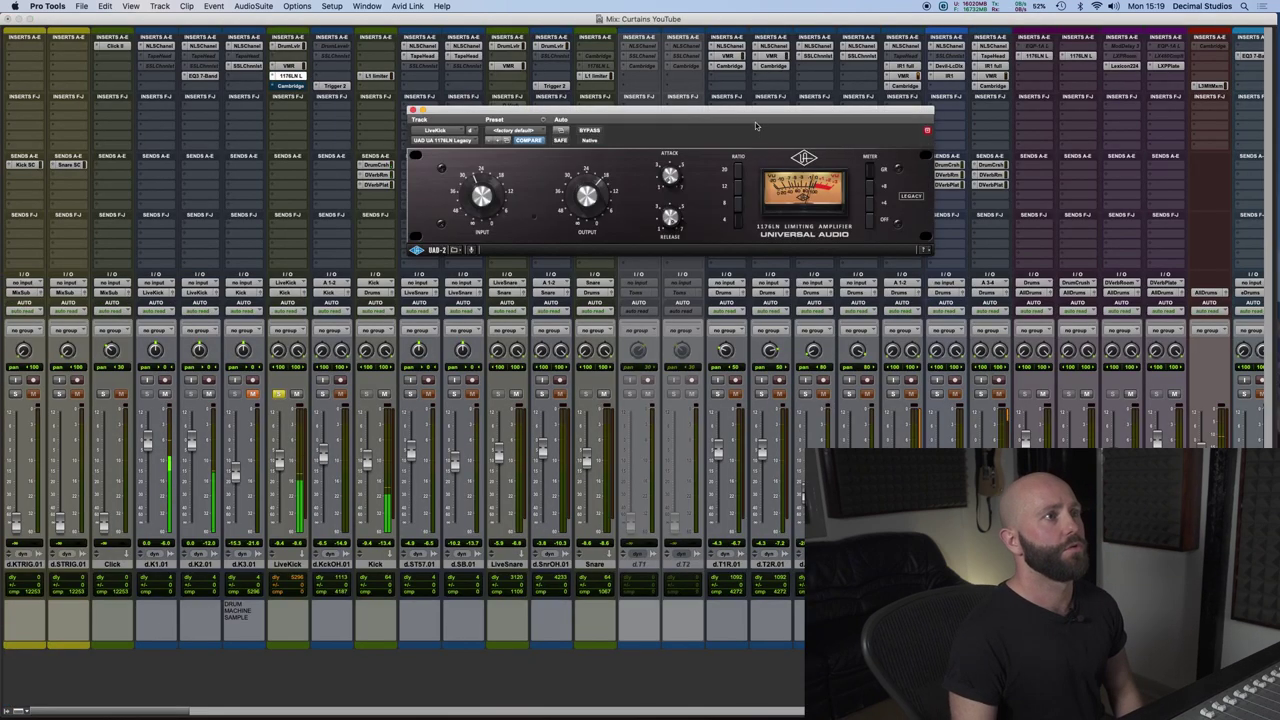
drag(753, 113, 802, 144)
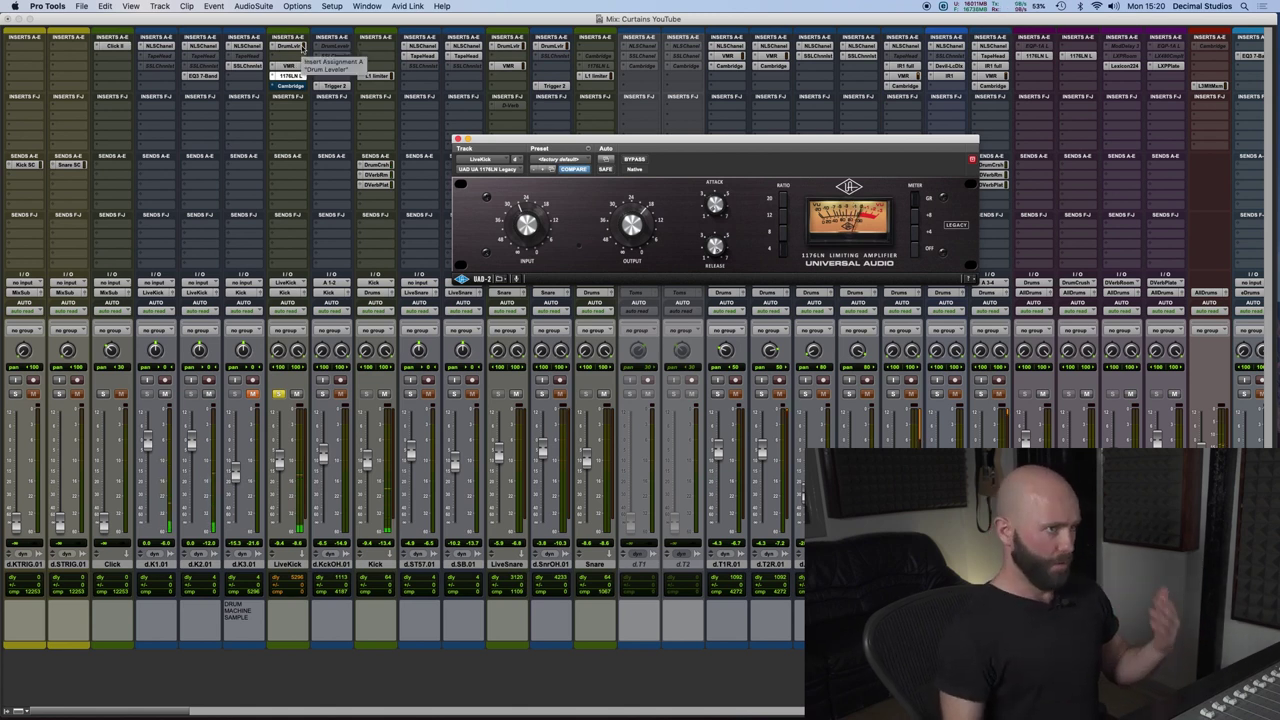
drag(813, 147, 849, 151)
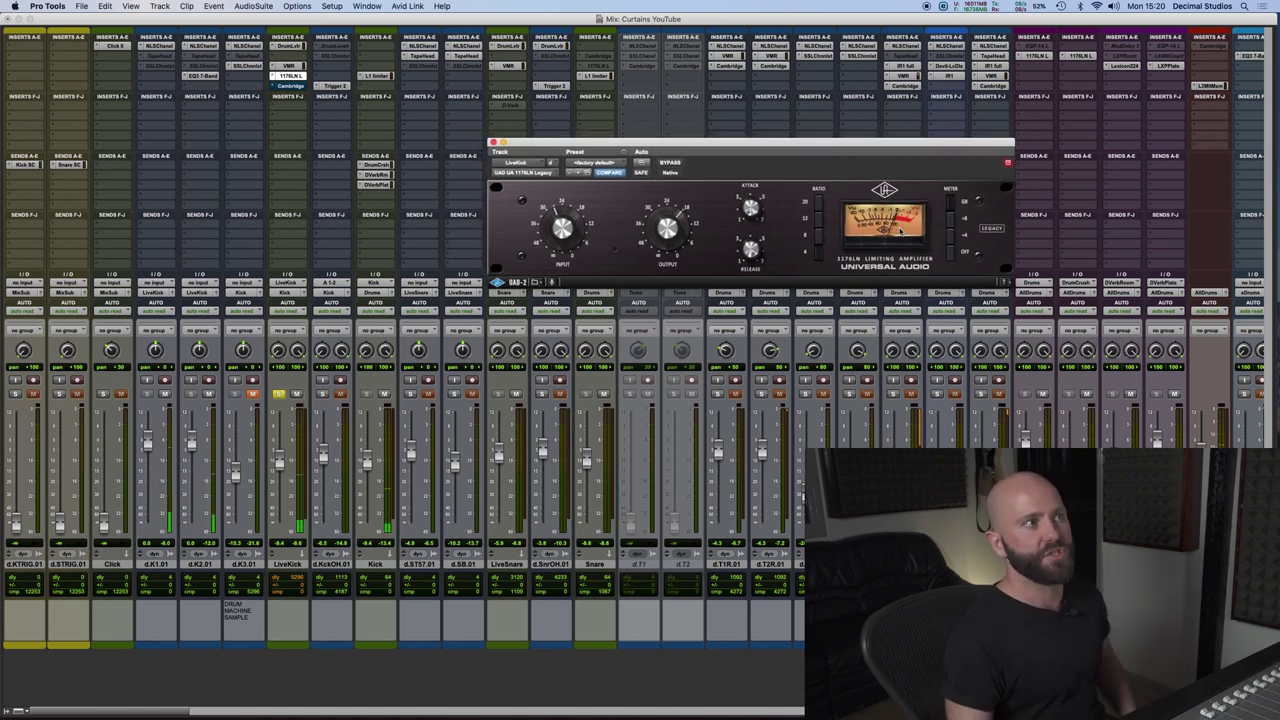
drag(738, 148, 755, 144)
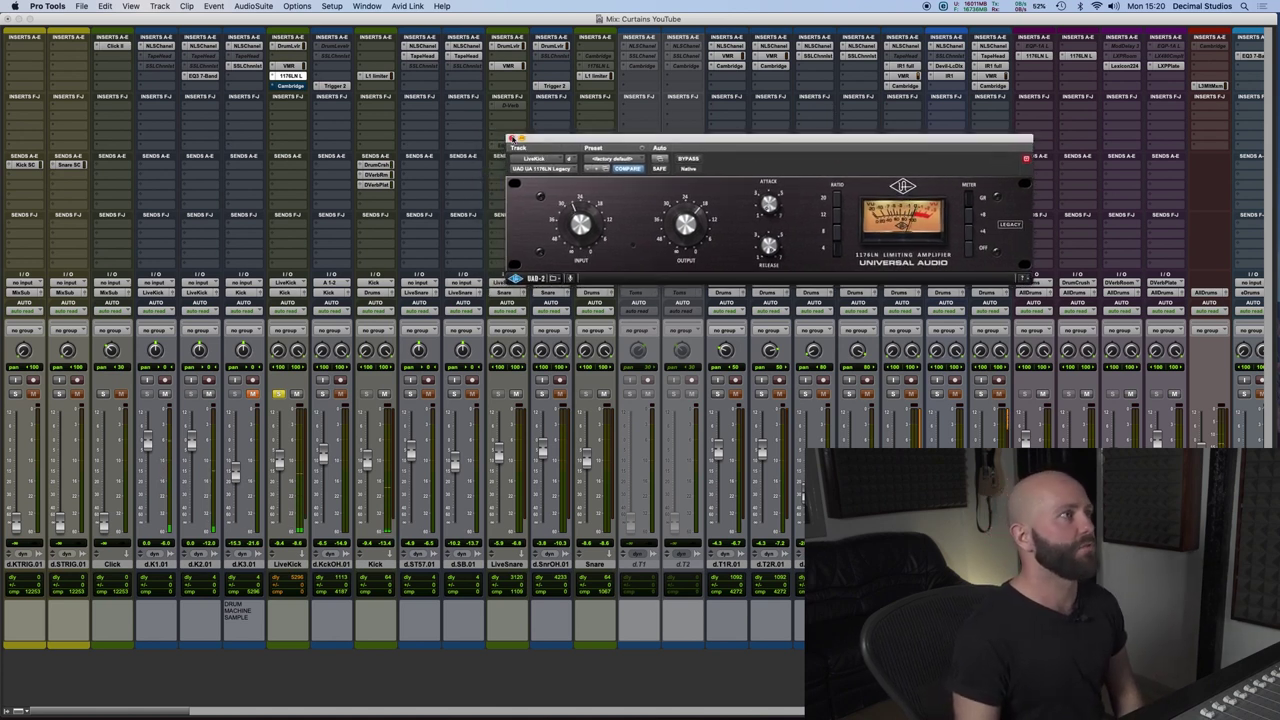
click(510, 138)
drag(633, 136, 624, 155)
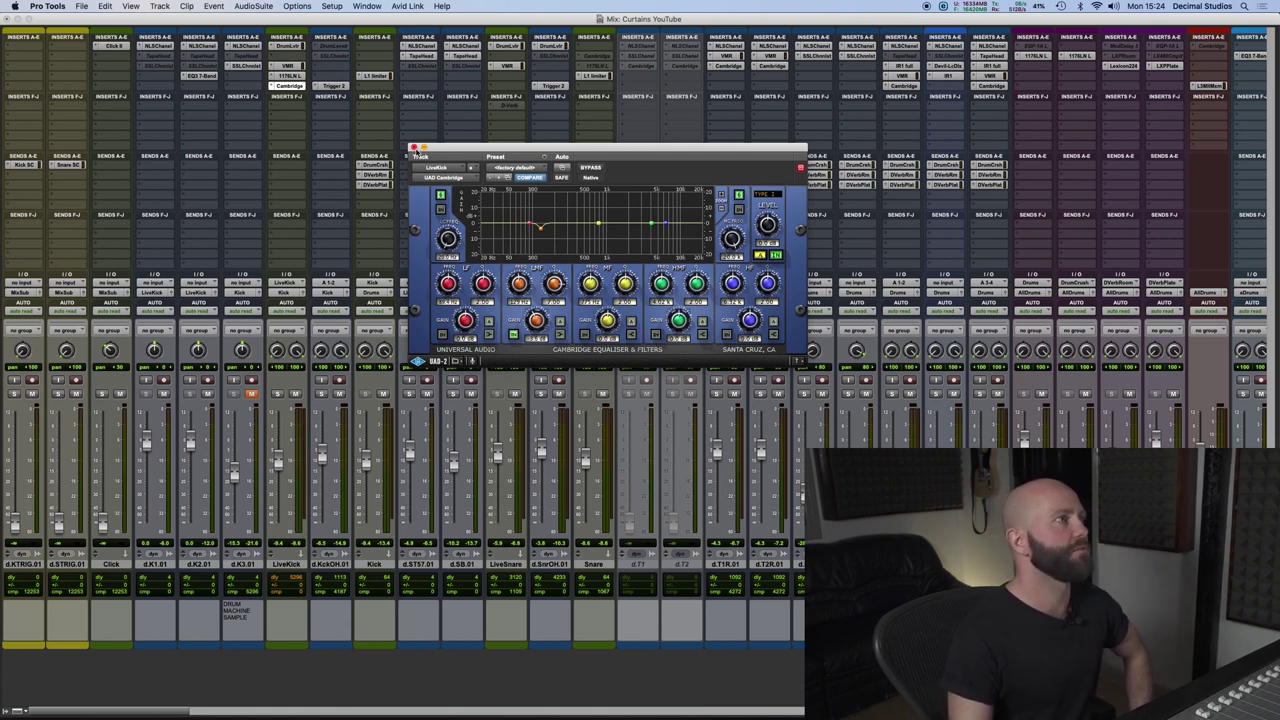
click(414, 147)
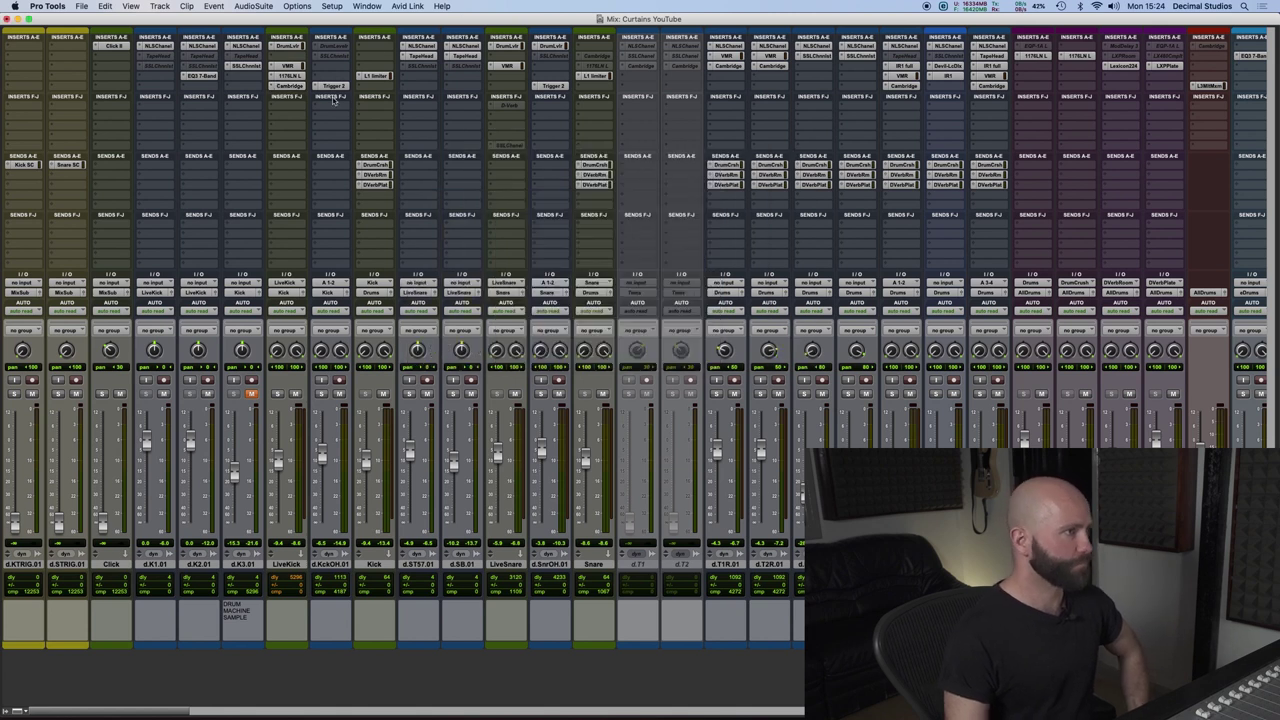
Solo the LiveKick and d.KickOH.01 tracks, examine the Trigger 2 plug-in on d.KickOH.01, and close it.
click(278, 393)
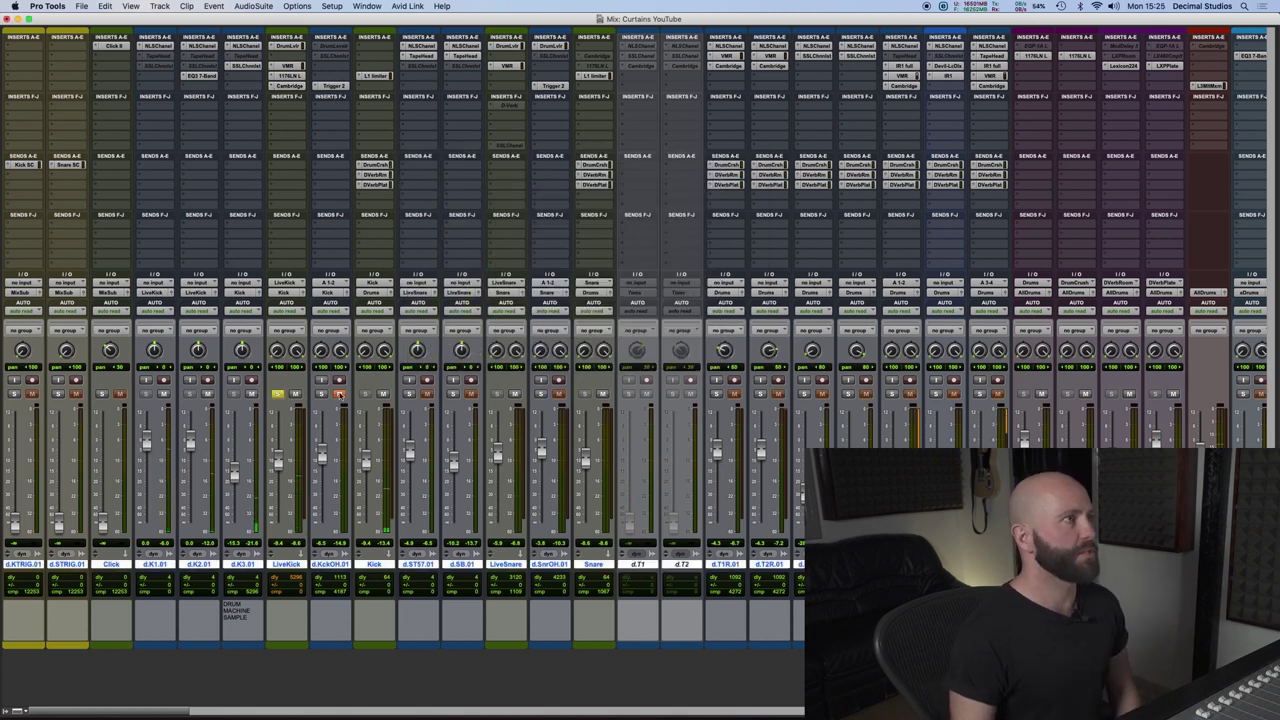
click(321, 394)
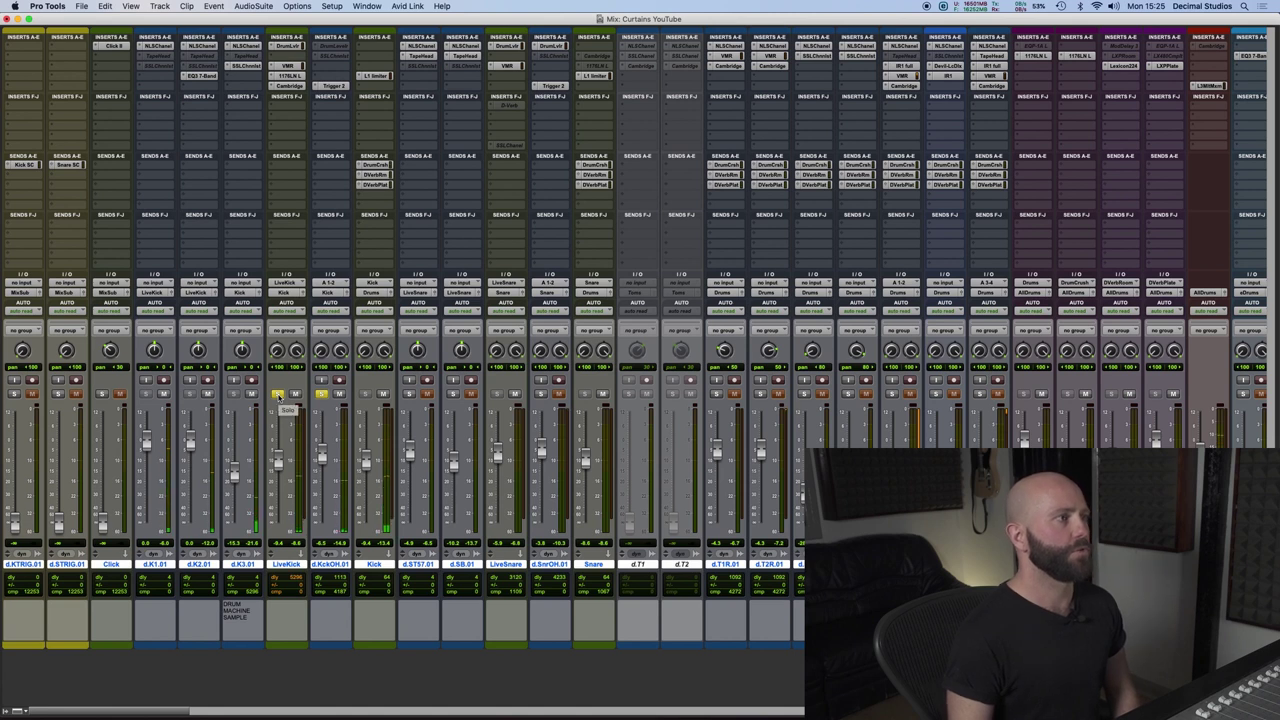
click(333, 86)
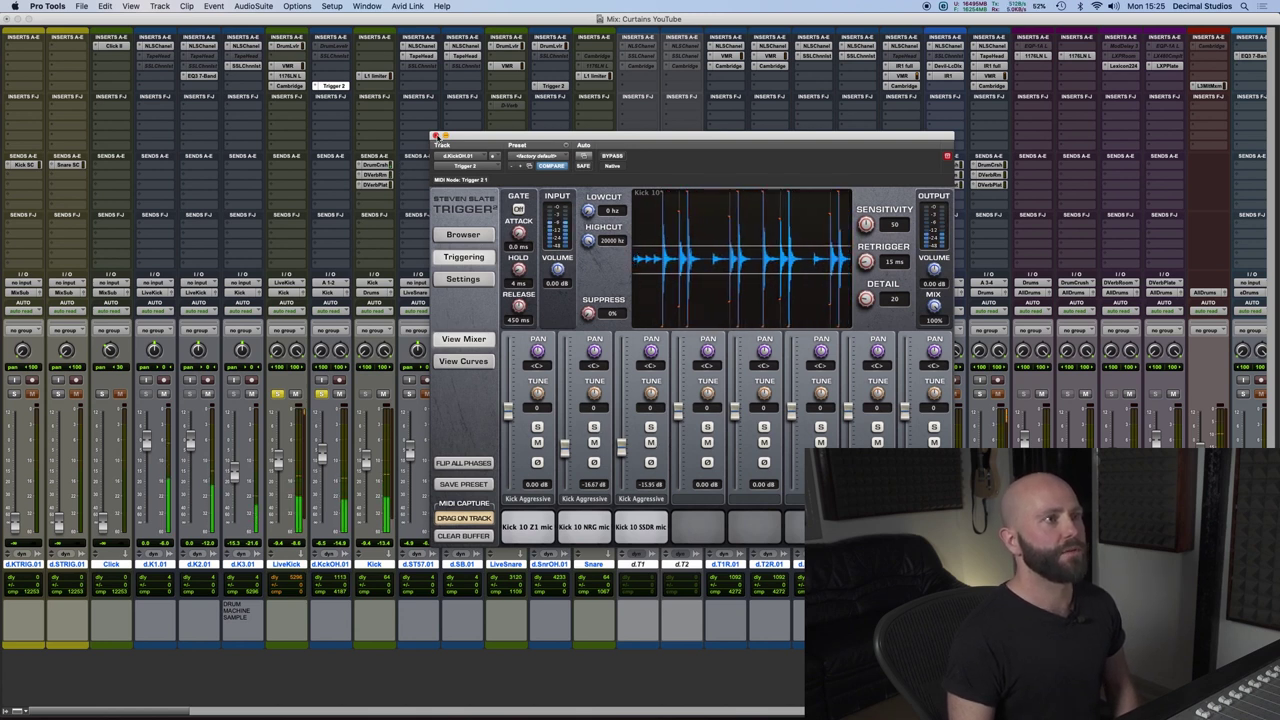
click(435, 135)
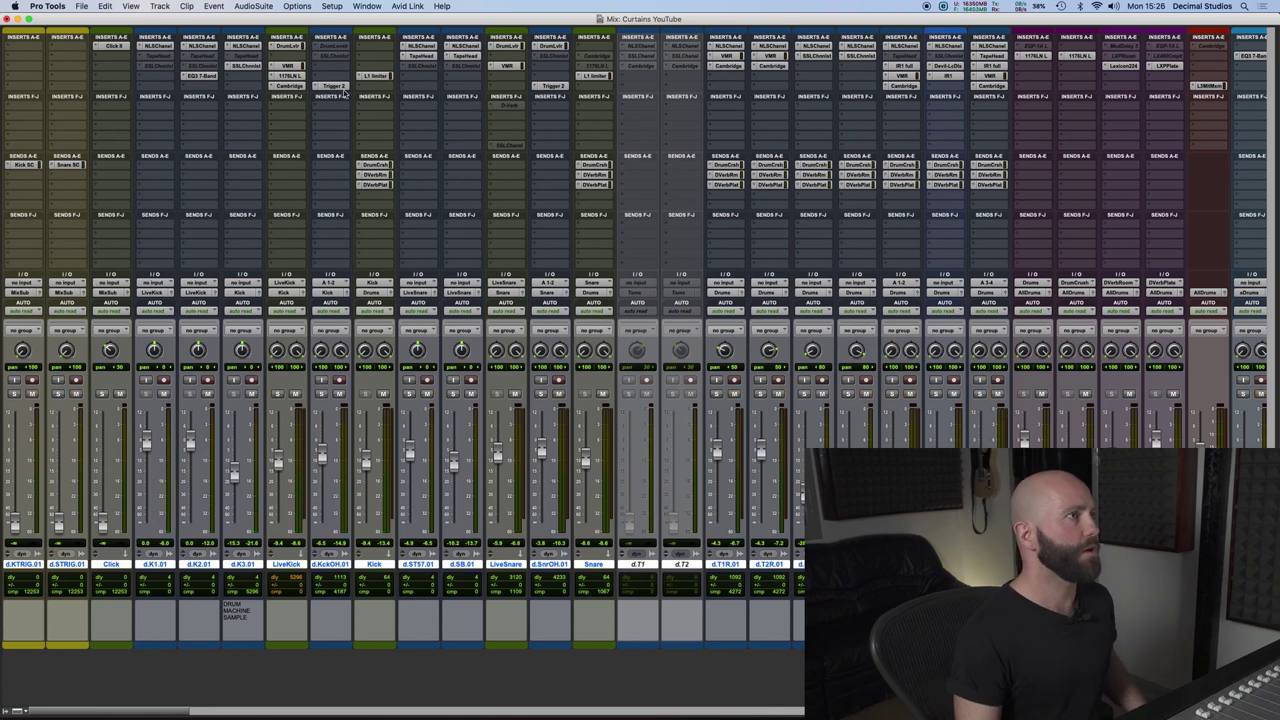
Select only the LiveKick track and open the L1 Limiter on the Kick track to examine its settings.
click(509, 110)
click(386, 129)
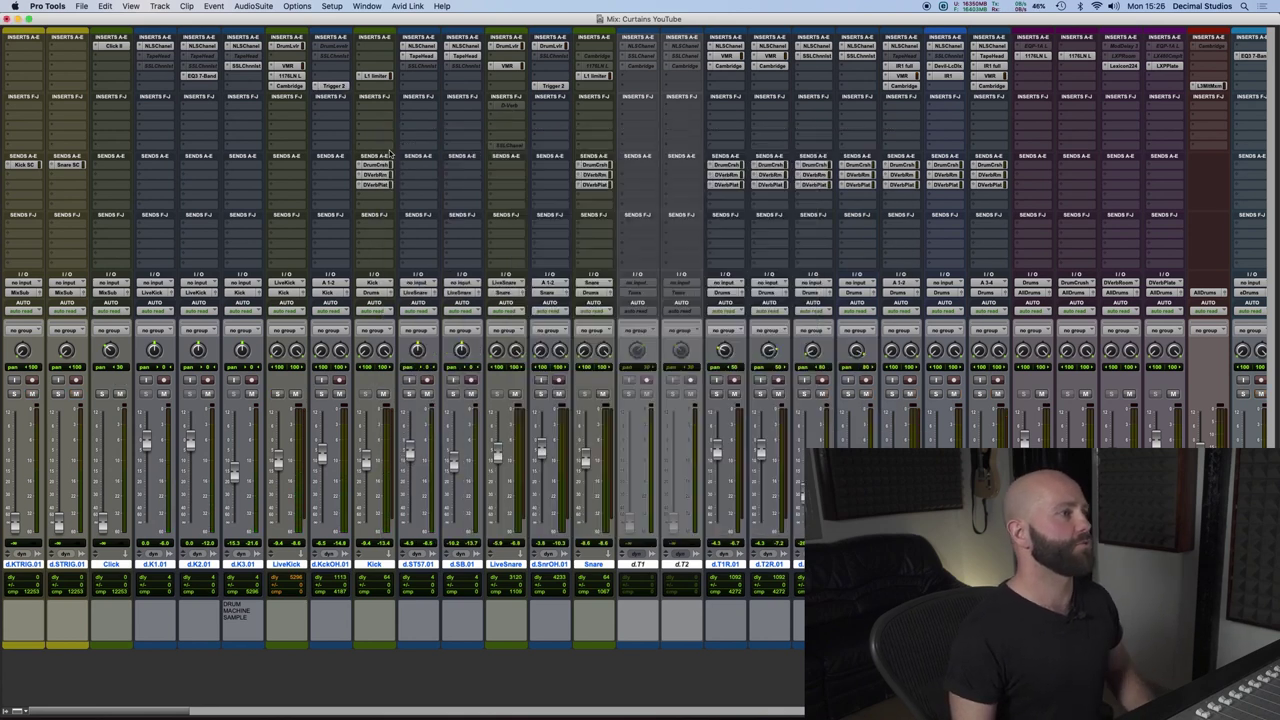
click(341, 566)
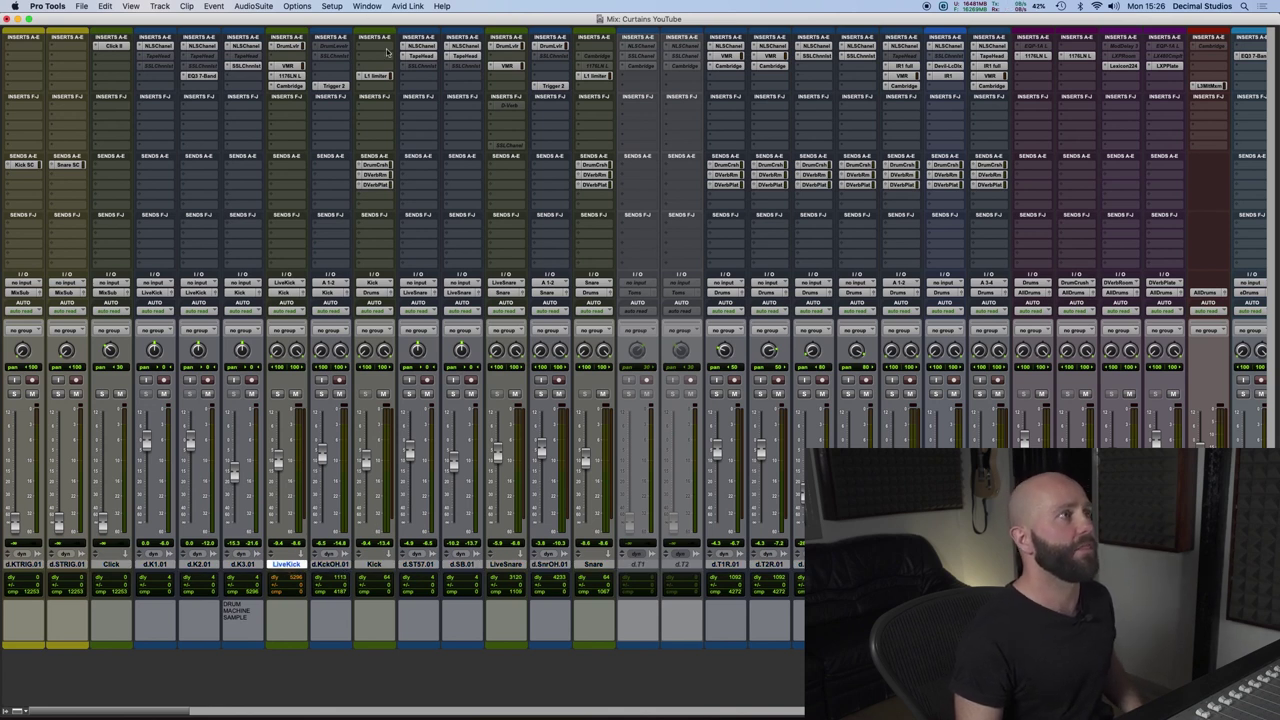
click(378, 77)
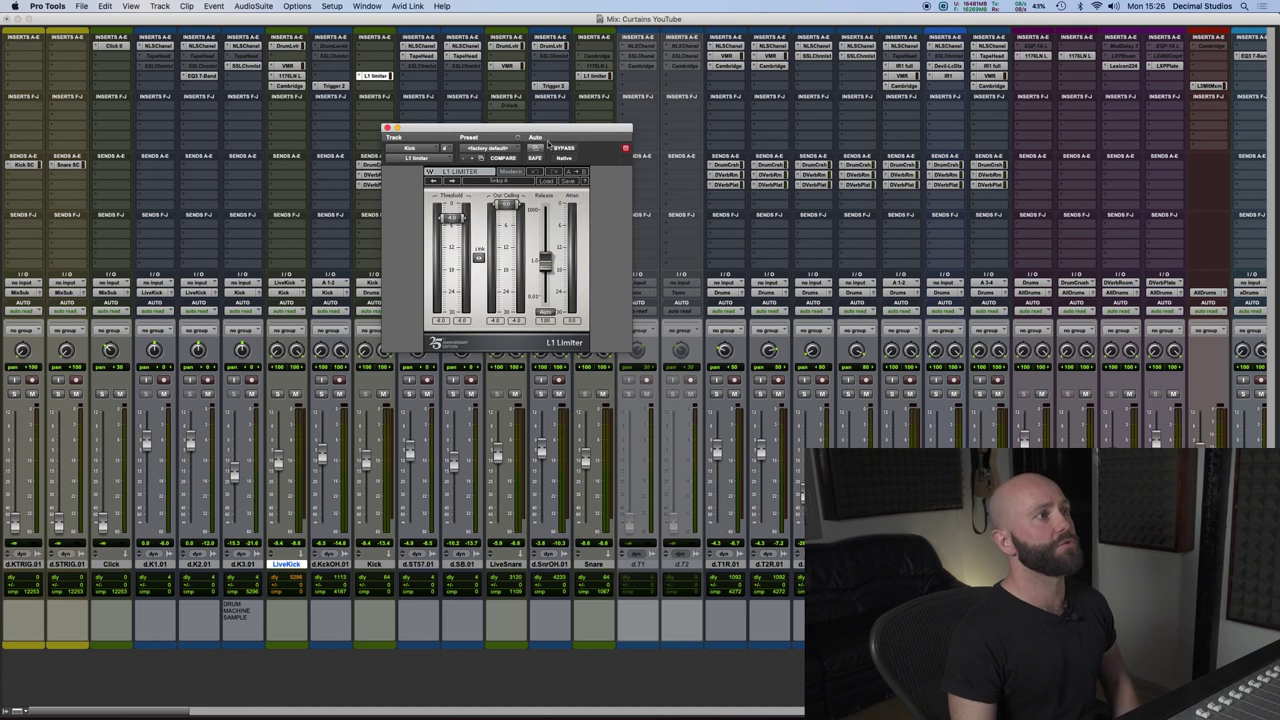
drag(548, 143, 632, 148)
drag(518, 133, 703, 146)
Solo the live kick tracks, compare the Kick's L1 Limiter bypassed and active during outro playback, and close the plug-in.
click(321, 394)
key(super+equal)
key(space)
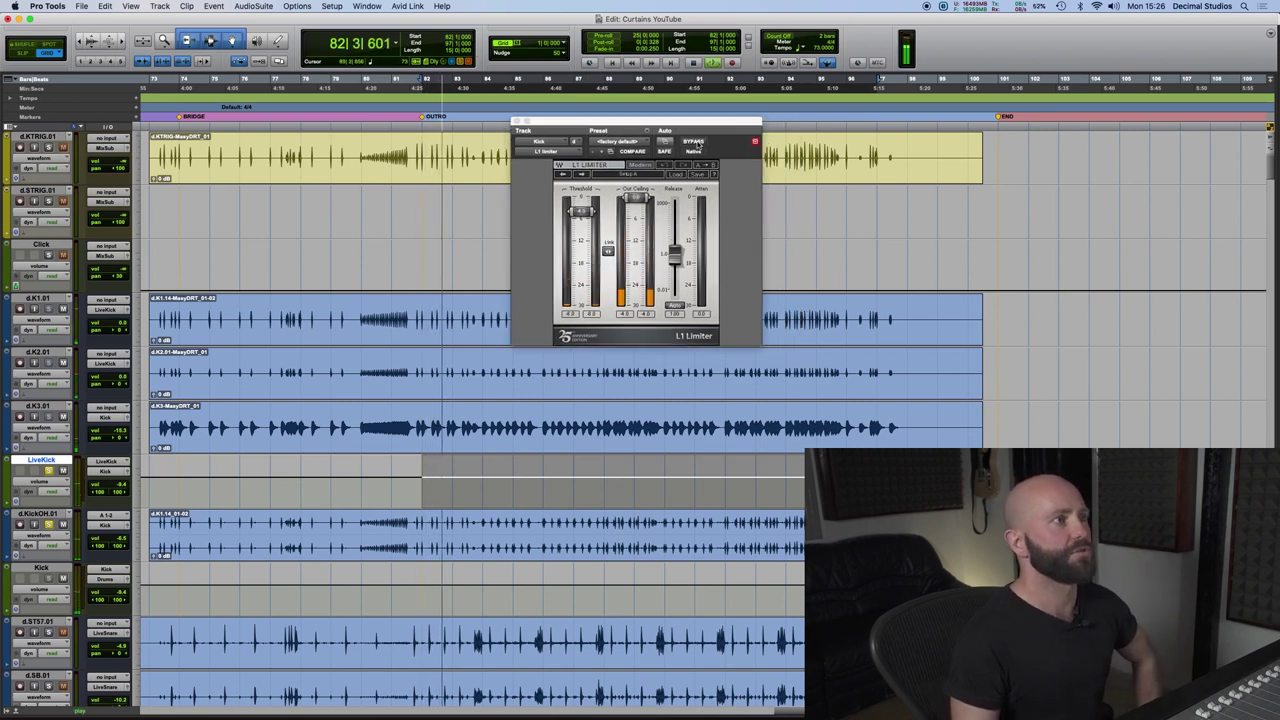
click(701, 145)
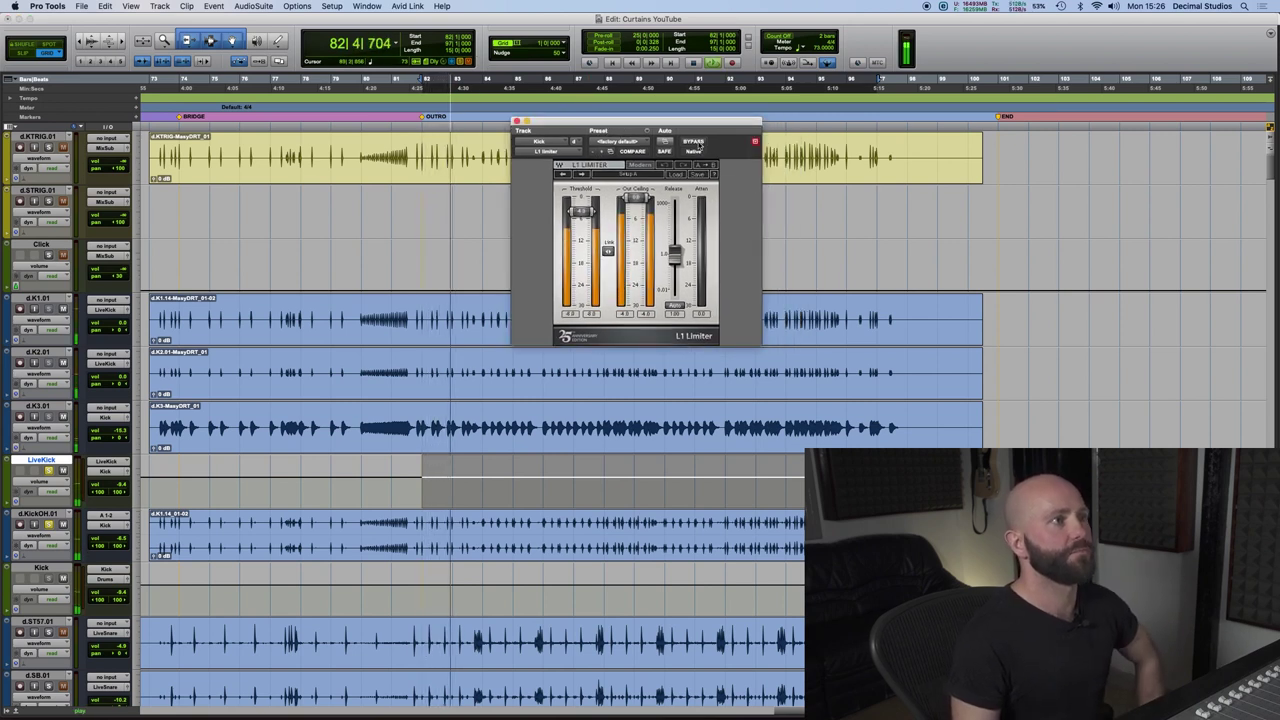
click(692, 142)
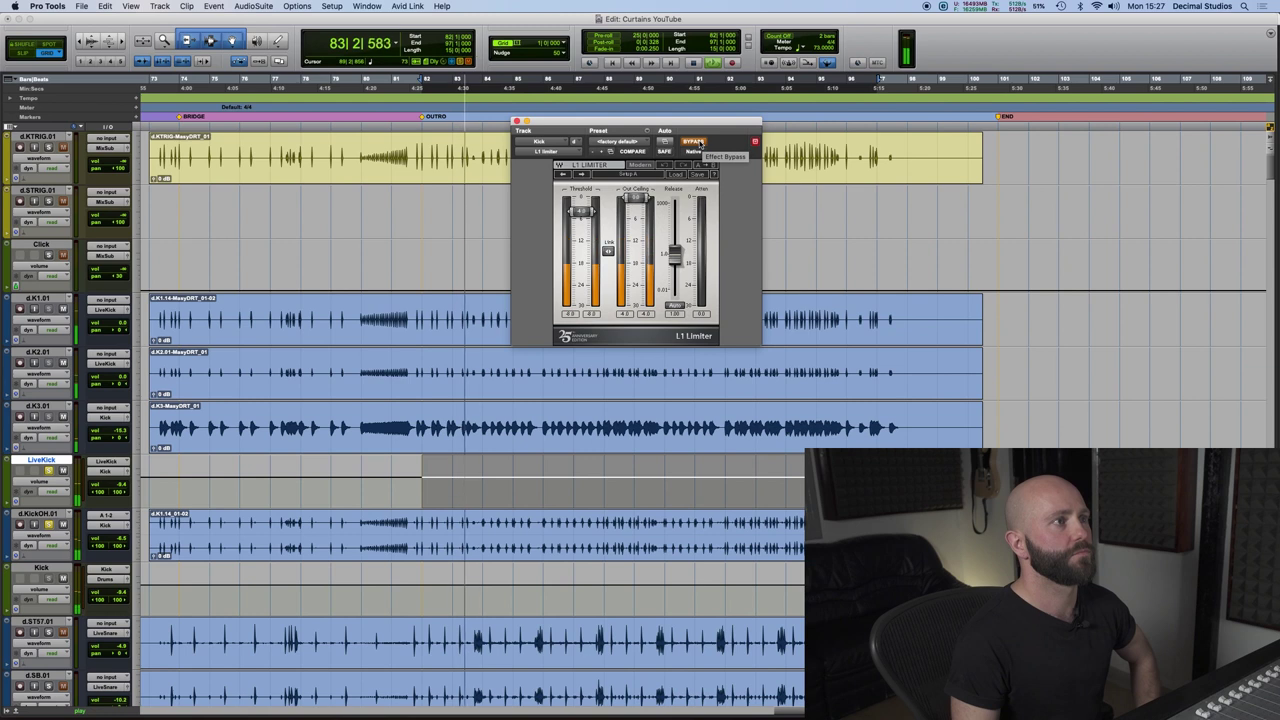
click(516, 121)
Solo the d.ST57.01 and d.SB.01 snare tracks and bypass their TapeHead inserts plus the LiveSnare's Drum Leveler and VMR.
key(super+equal)
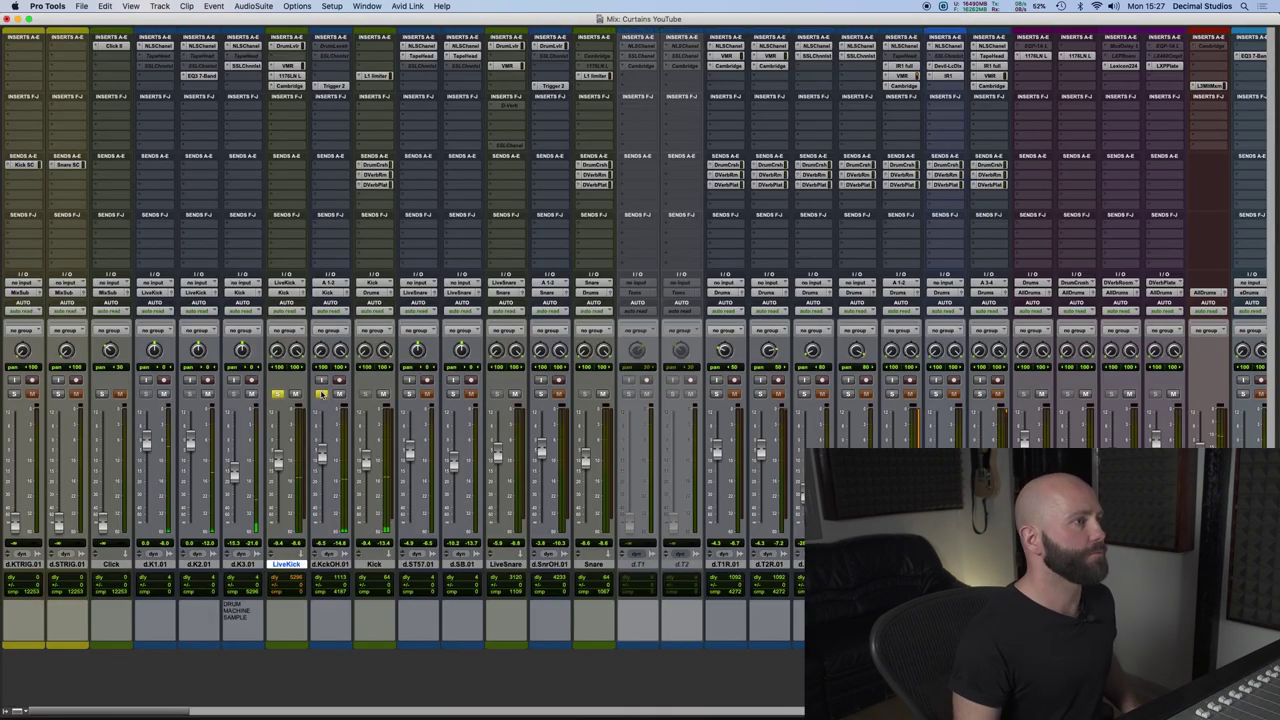
click(410, 394)
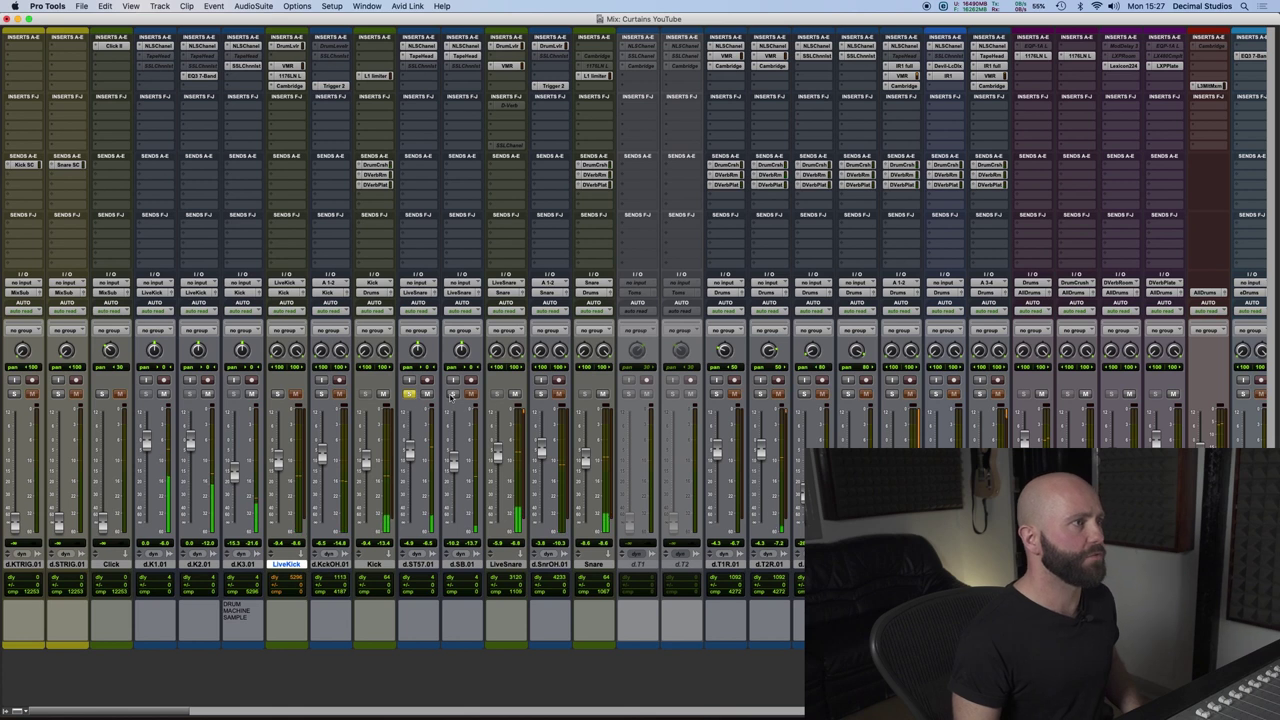
click(454, 394)
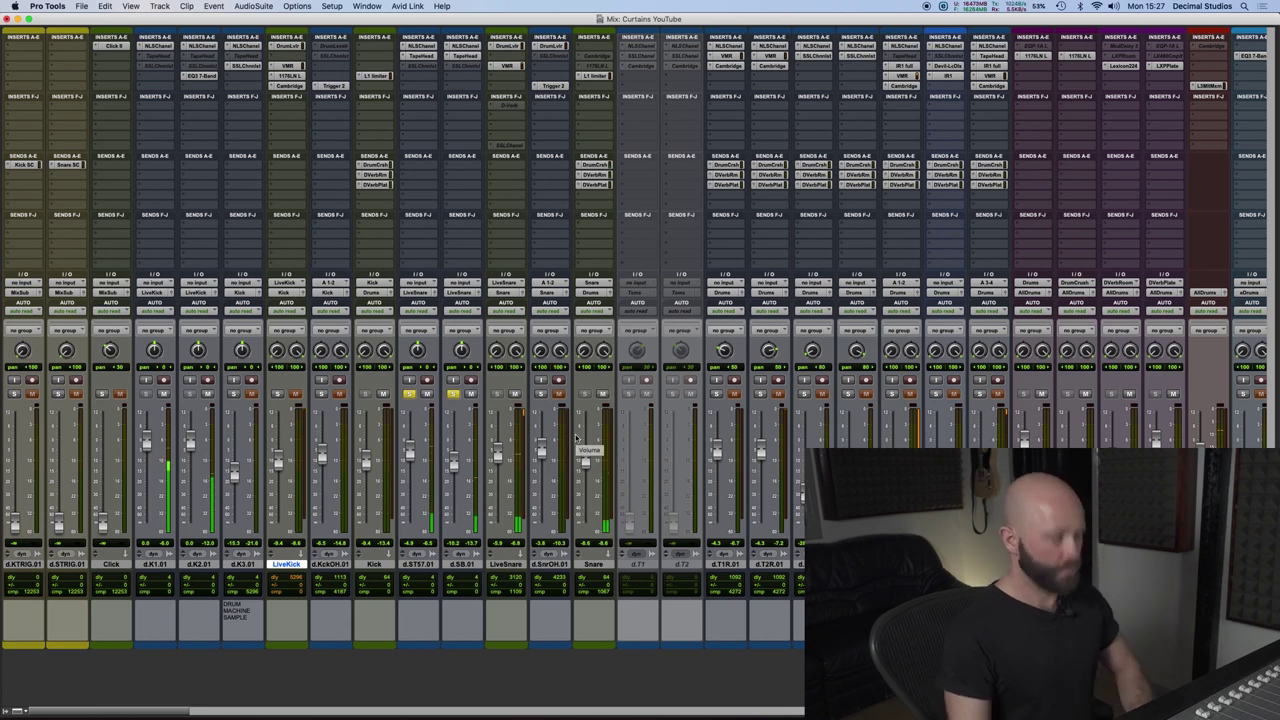
key(super+equal)
key(super+equal)
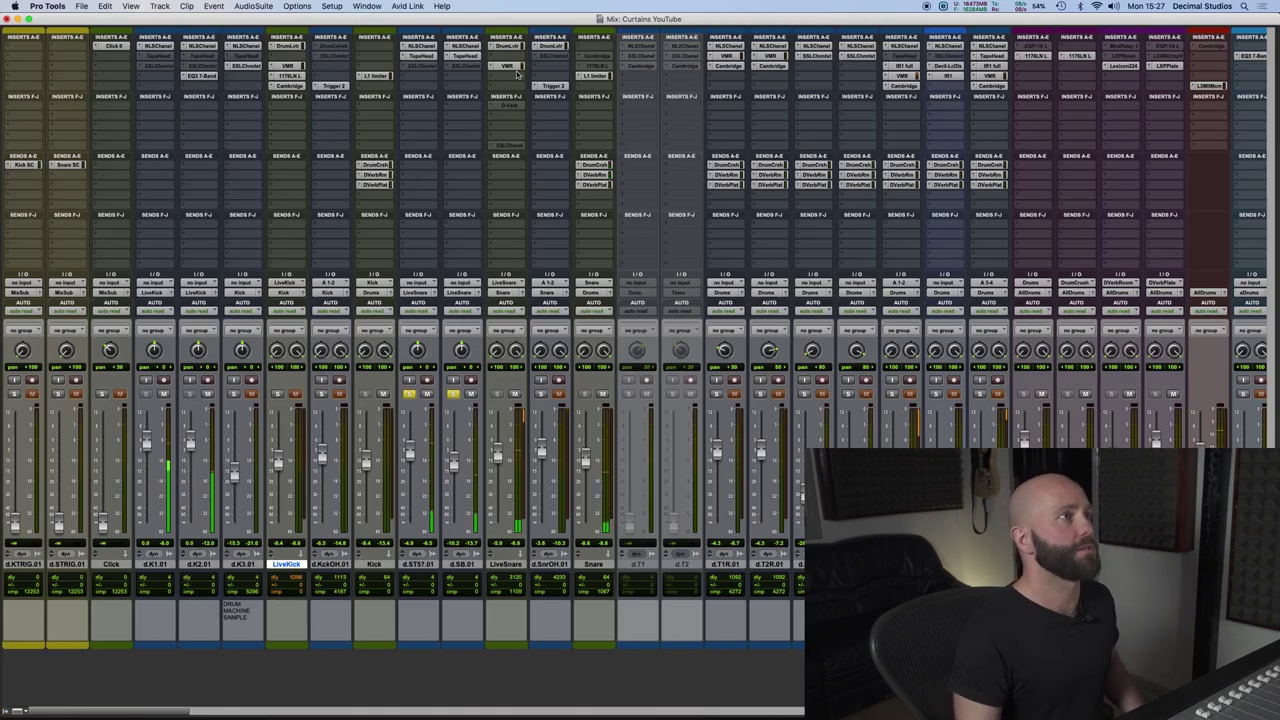
drag(477, 52, 421, 55)
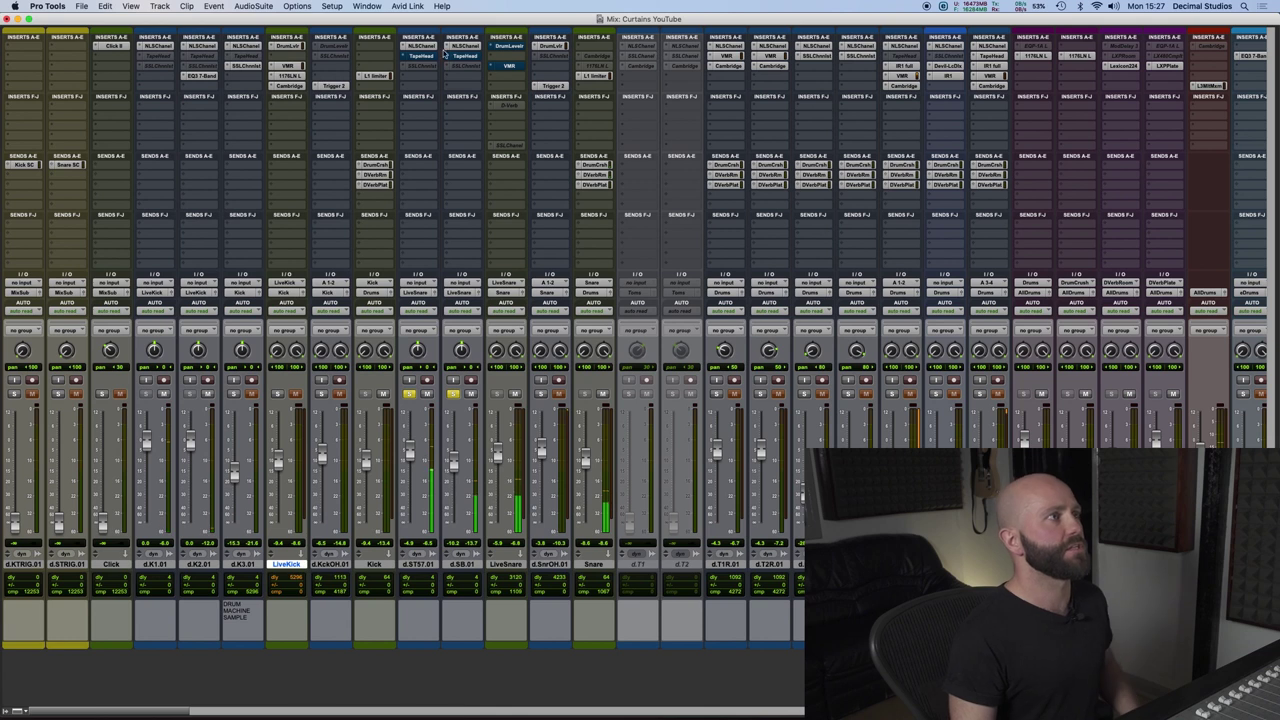
Examine the NLS Channel on the d.ST57.01 track, close it, and toggle the solo on d.SB.01 to compare the snares.
click(424, 47)
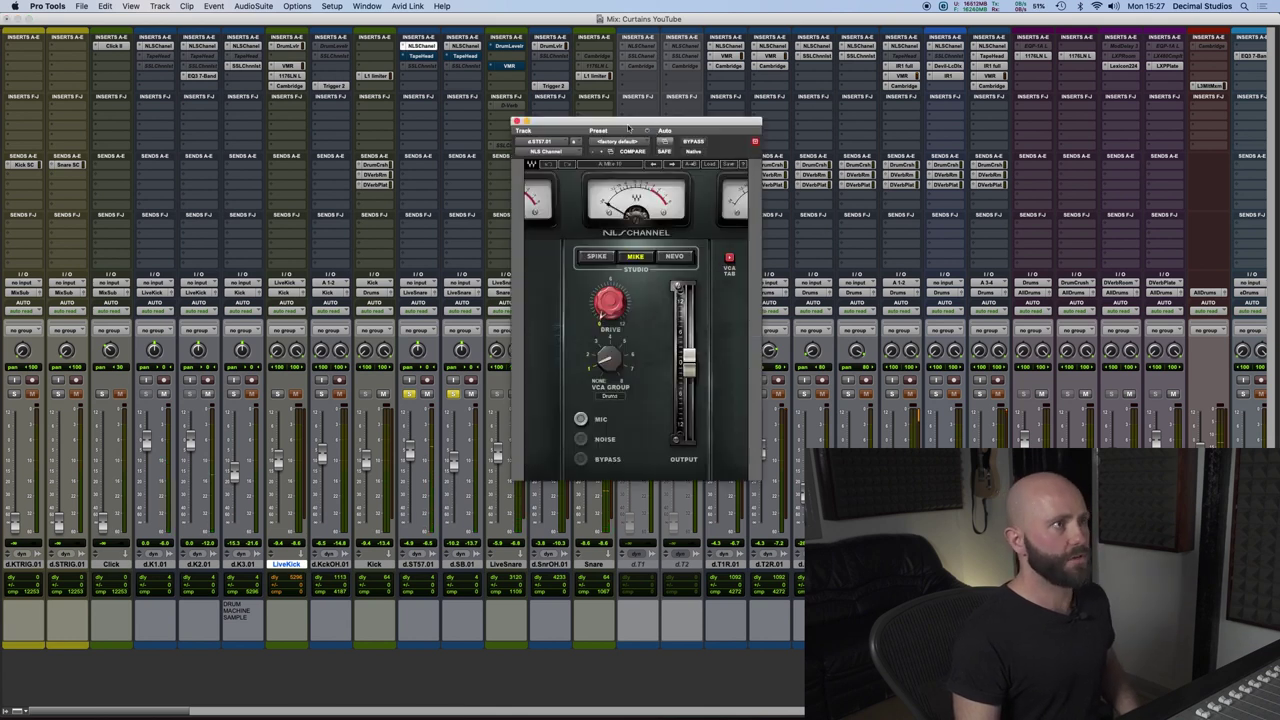
drag(628, 128, 632, 119)
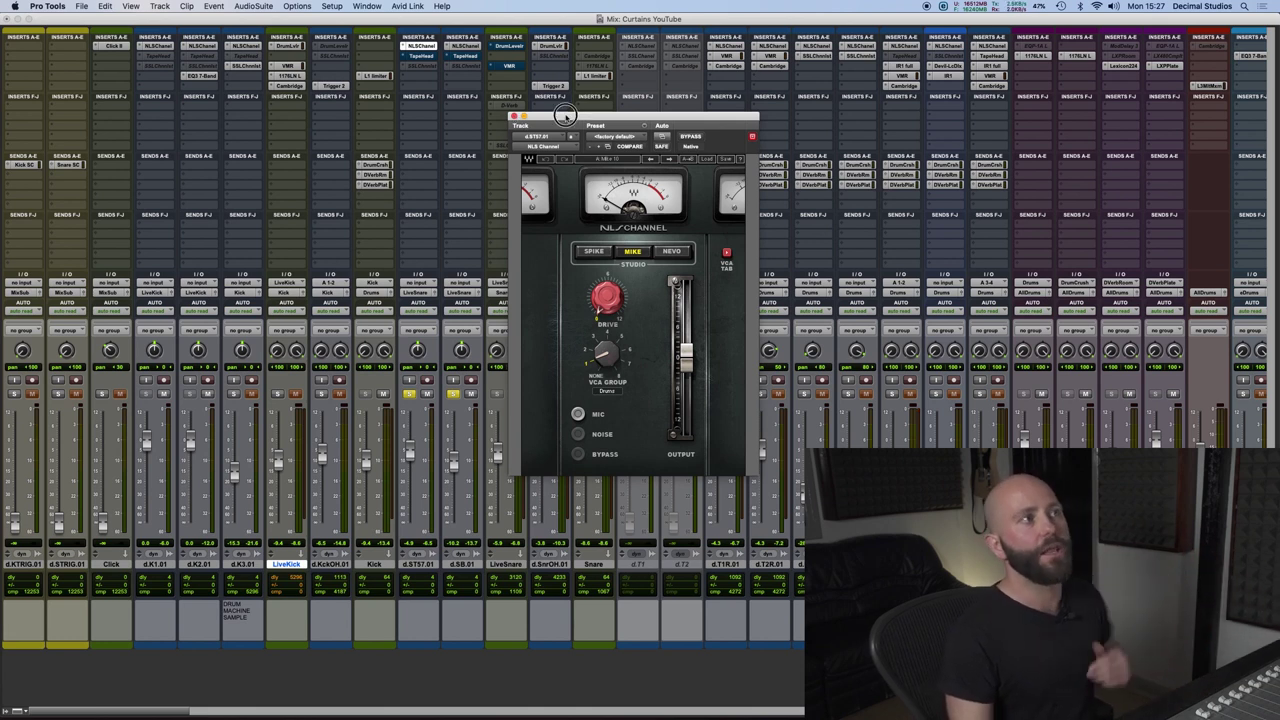
drag(554, 118, 555, 117)
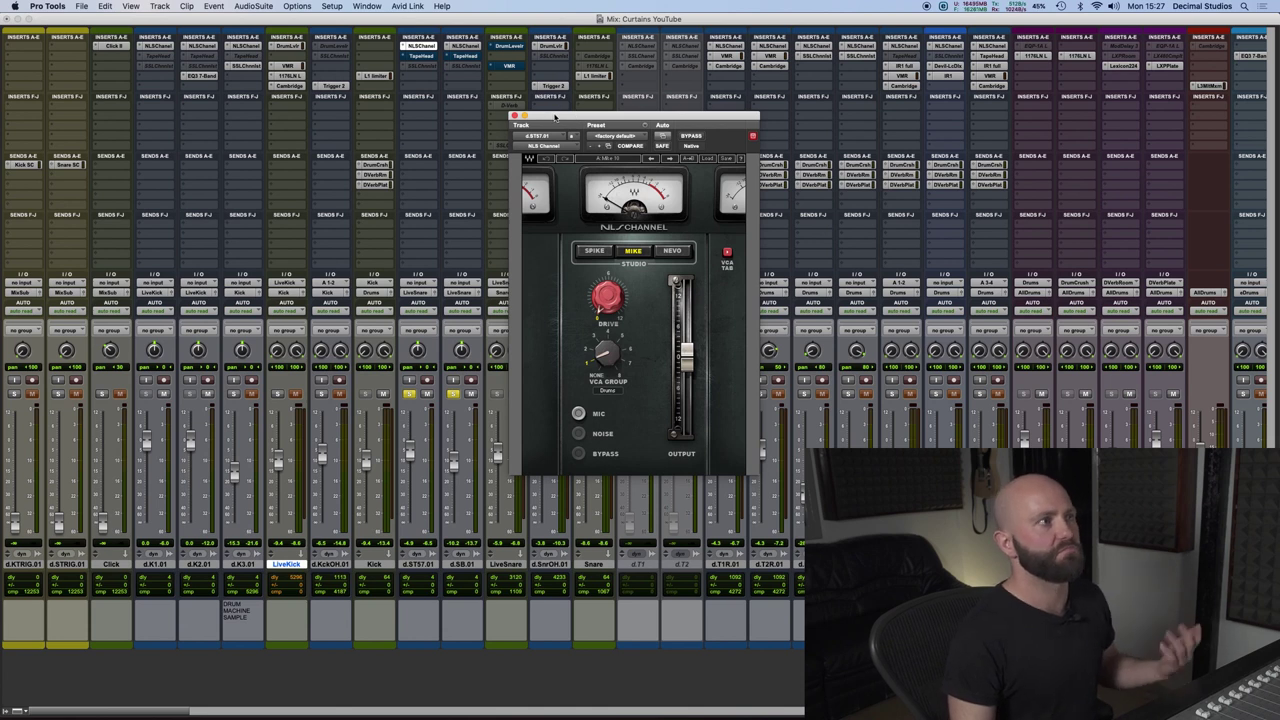
click(515, 117)
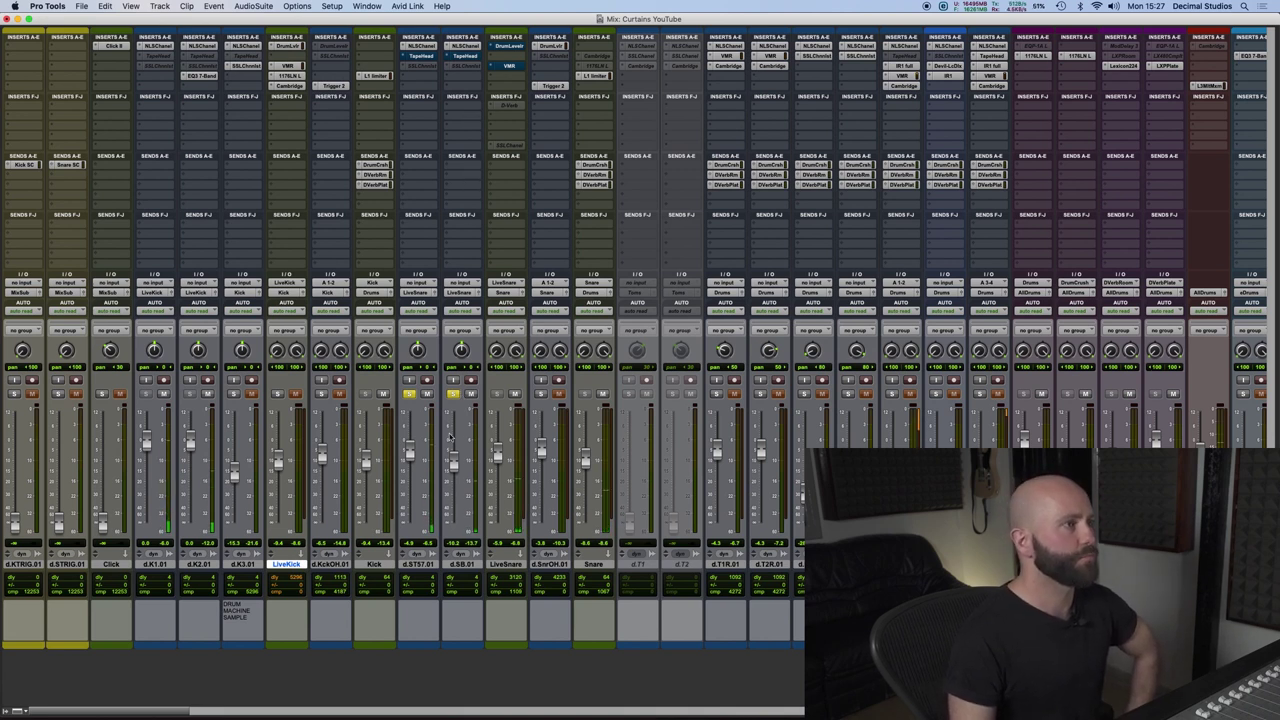
click(453, 393)
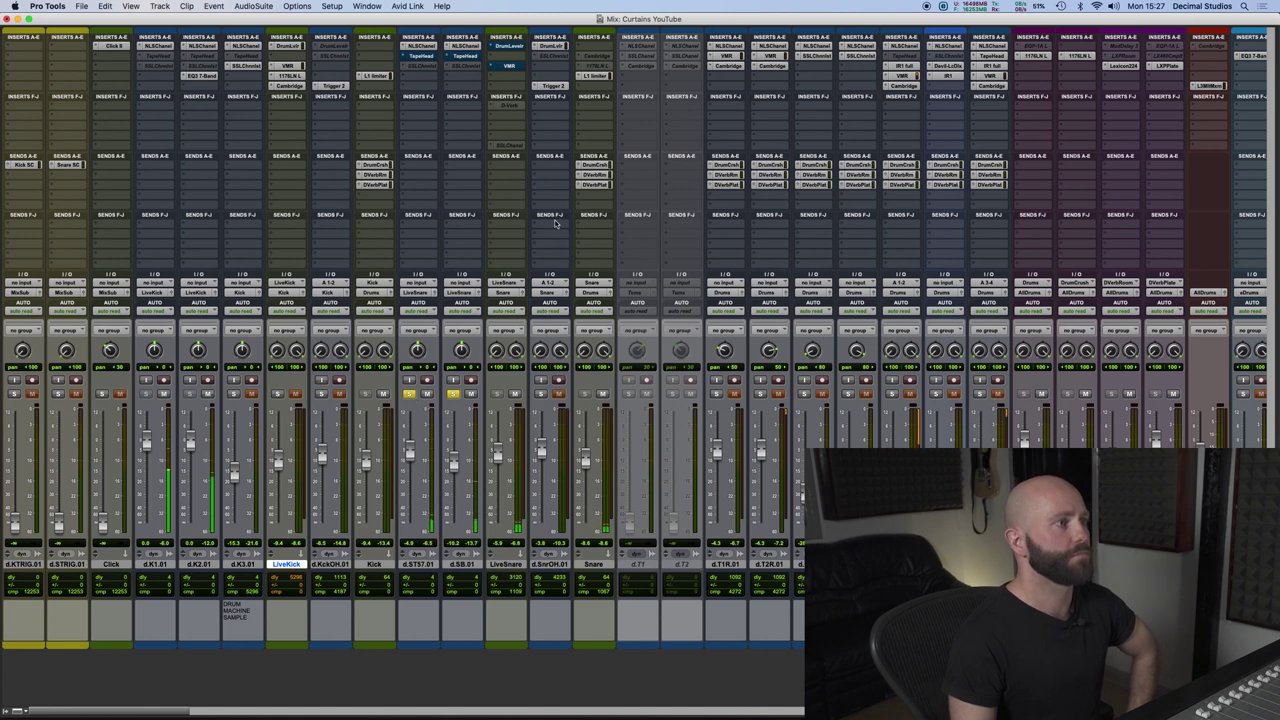
Open TapeHead on d.ST57.01 and compare it bypassed and active on both the d.ST57.01 and d.SB.01 snare tracks.
click(437, 58)
drag(632, 114, 561, 220)
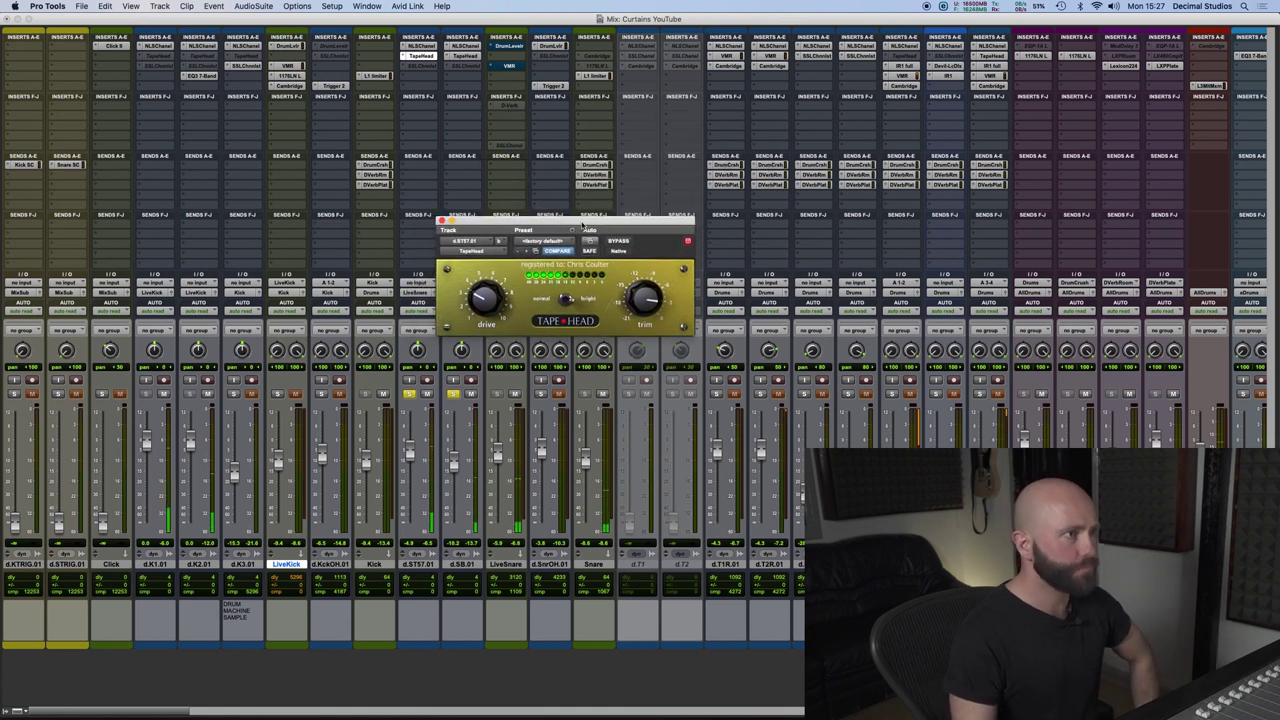
click(618, 241)
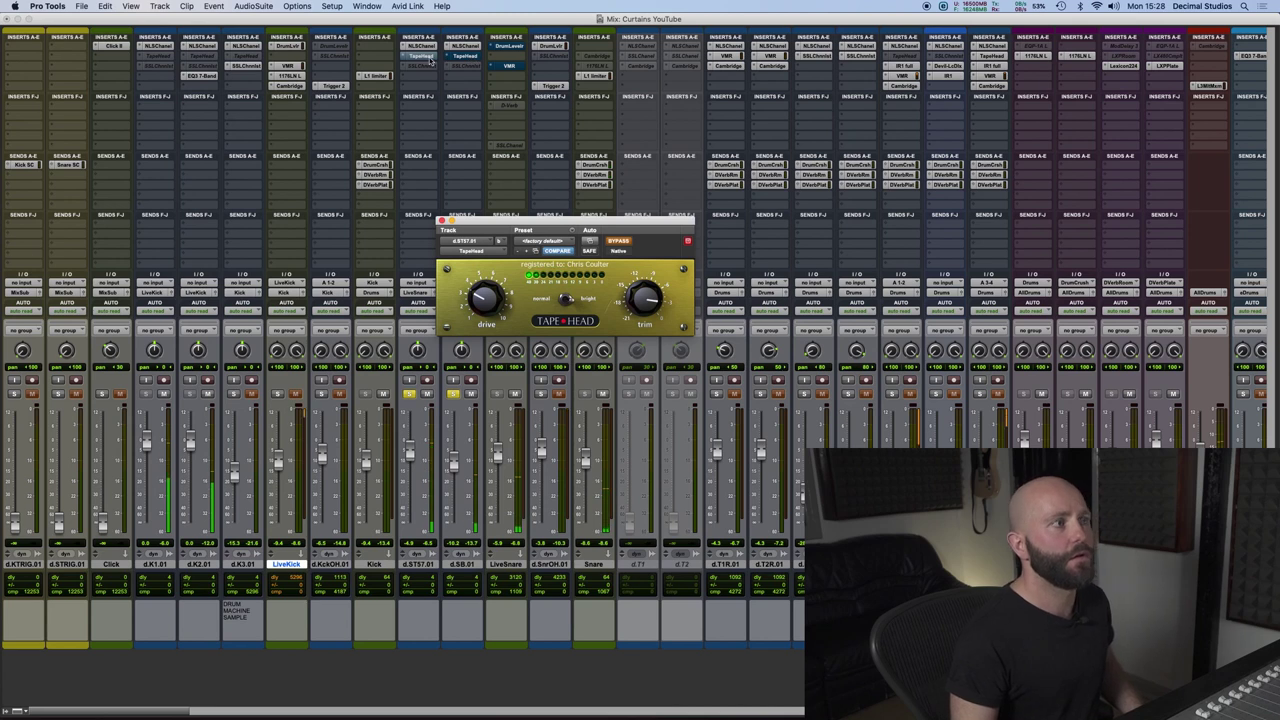
click(465, 56)
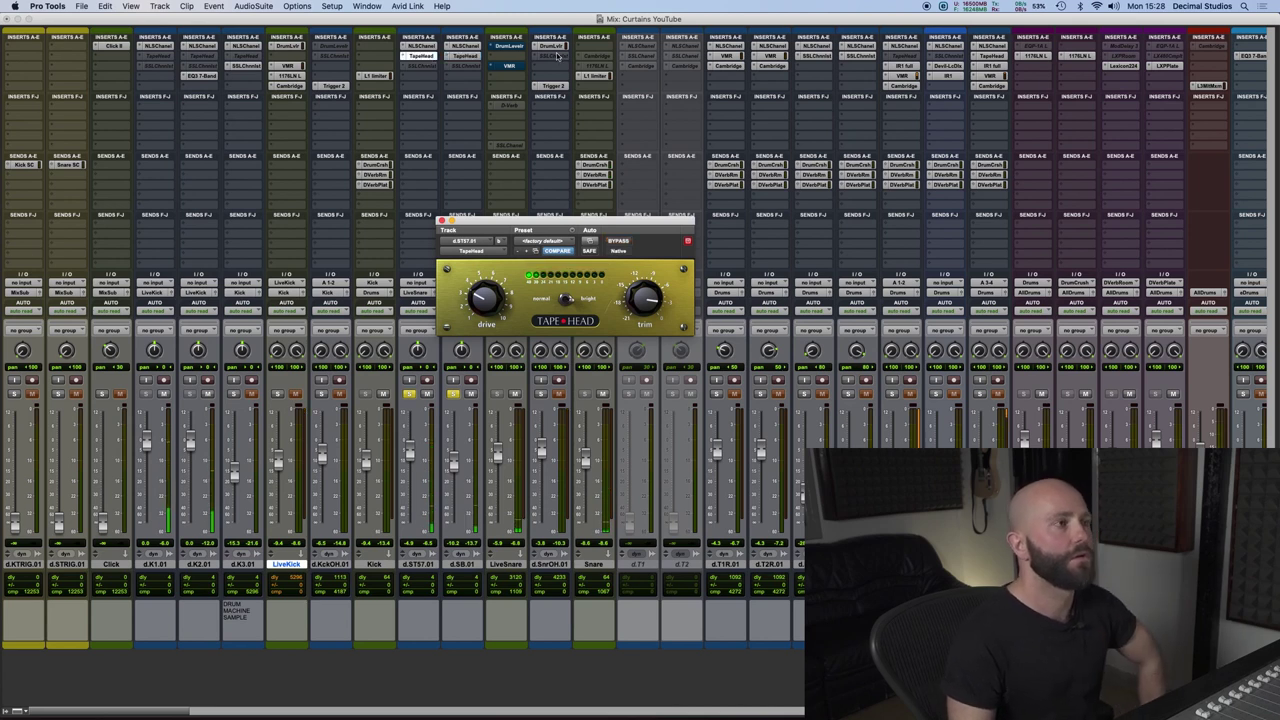
Move the TapeHead window on the d.ST57.01 track out of the way and close it.
drag(560, 223, 562, 214)
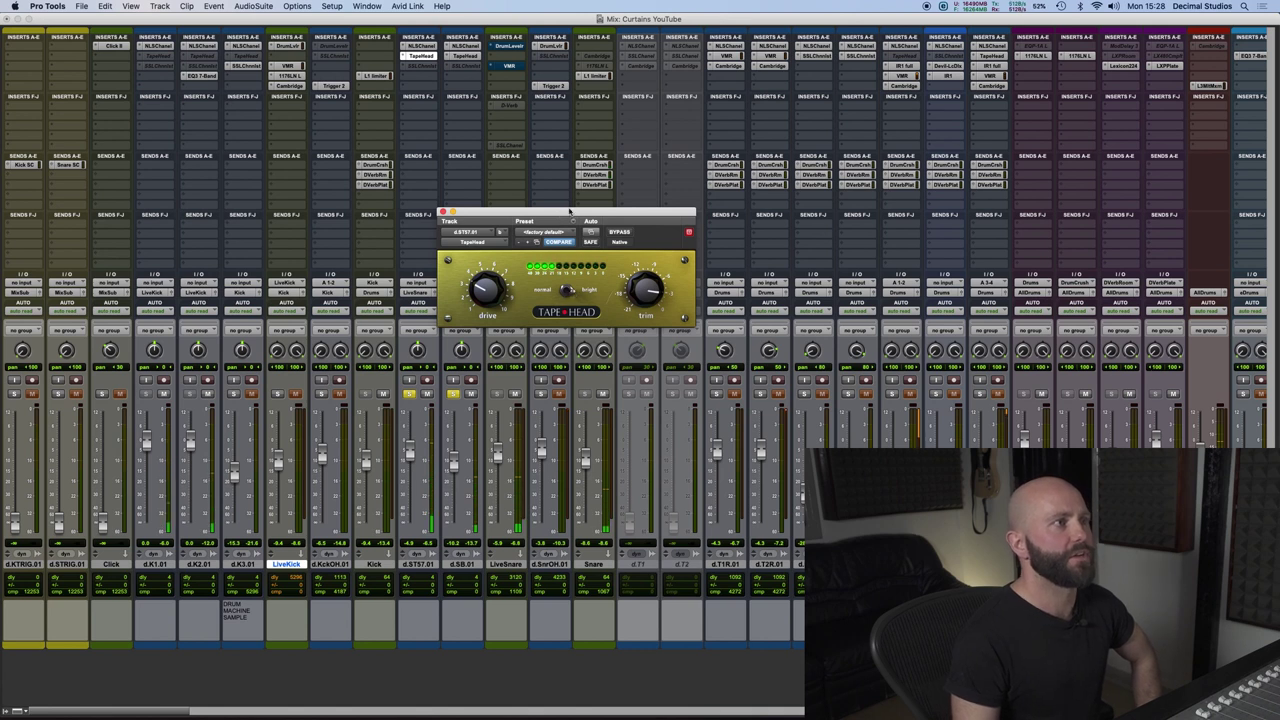
drag(452, 213, 452, 211)
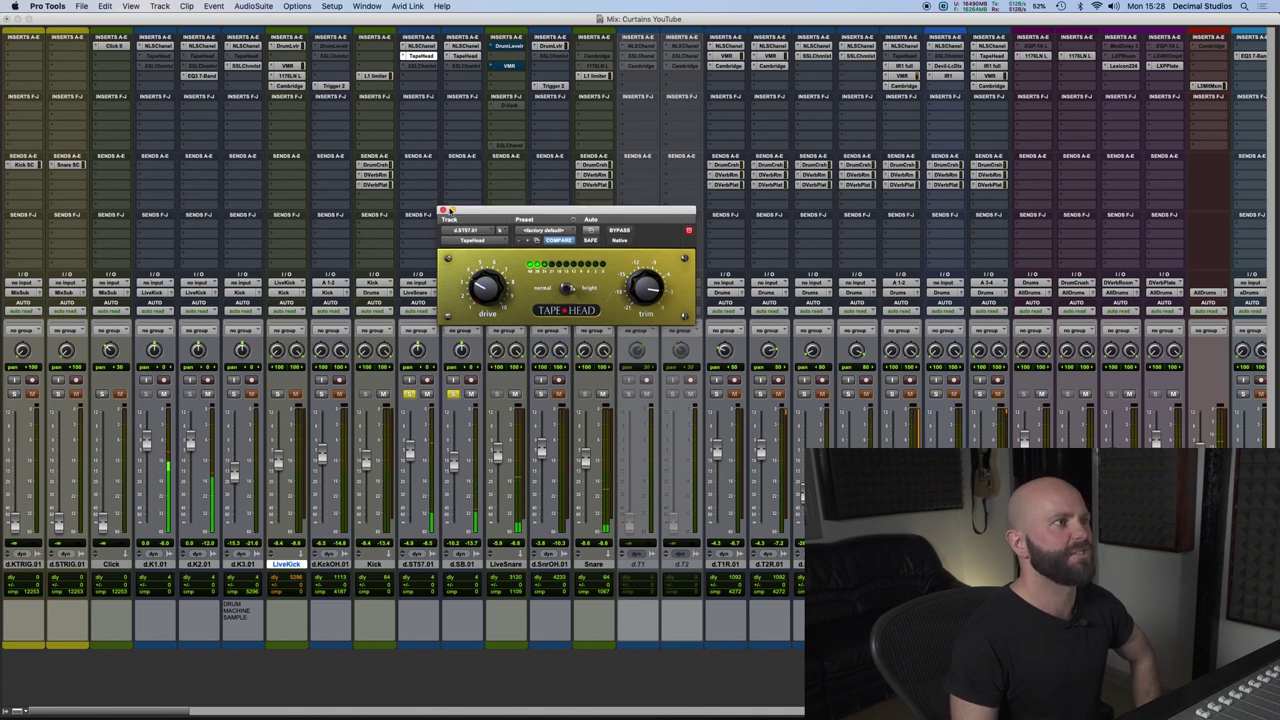
click(443, 209)
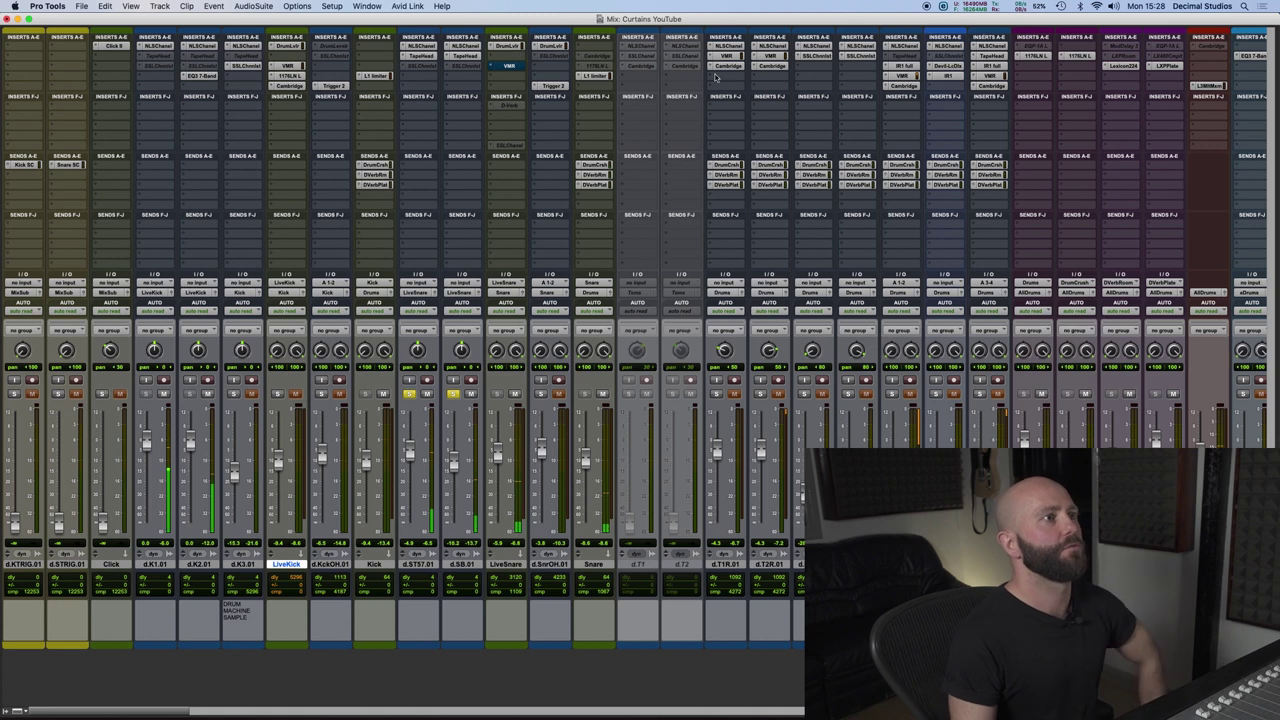
Open the LiveSnare's Drum Leveler, watch it against the snare tracks during outro playback, and close it.
click(506, 46)
drag(709, 211, 759, 63)
key(super+equal)
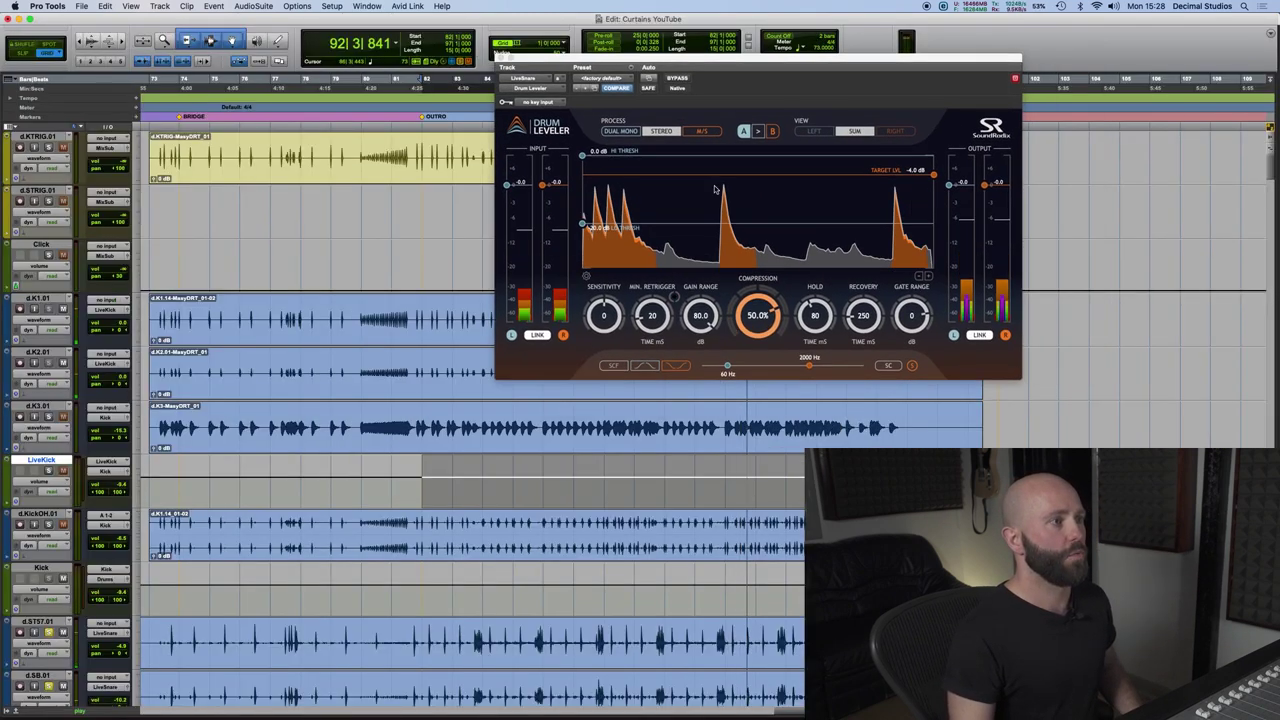
scroll(641, 570, down, 8)
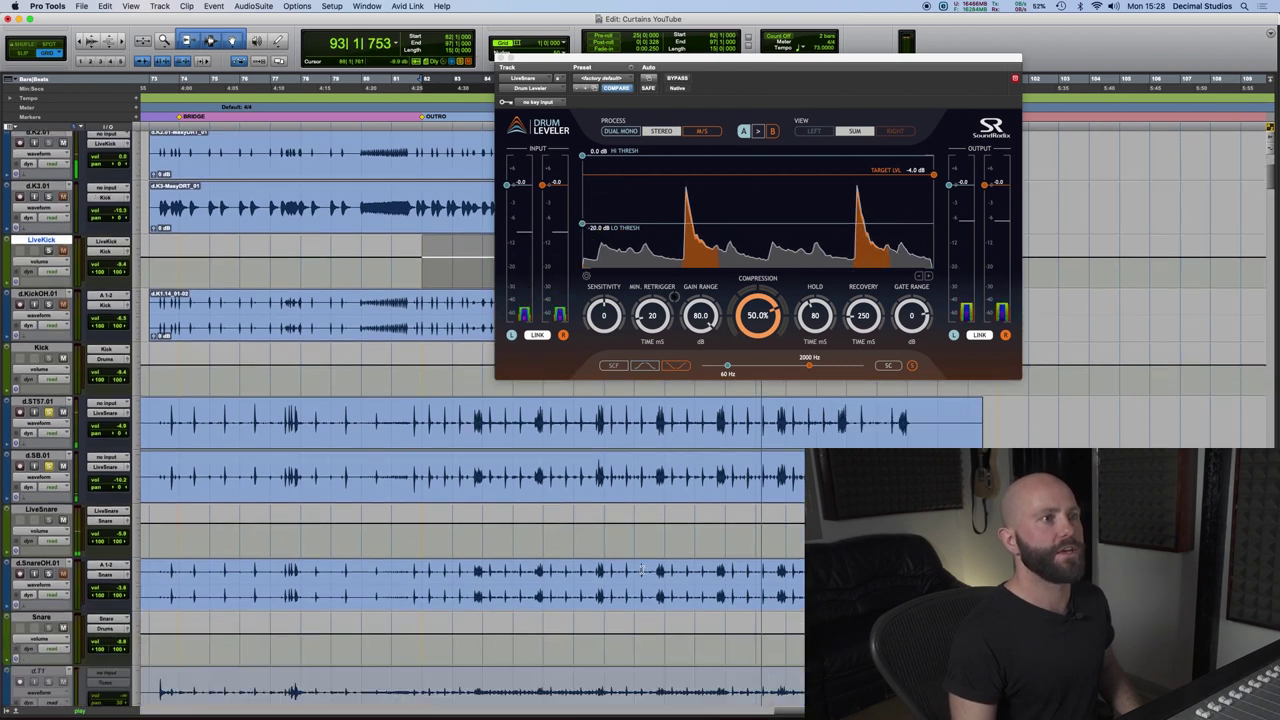
drag(700, 65, 670, 65)
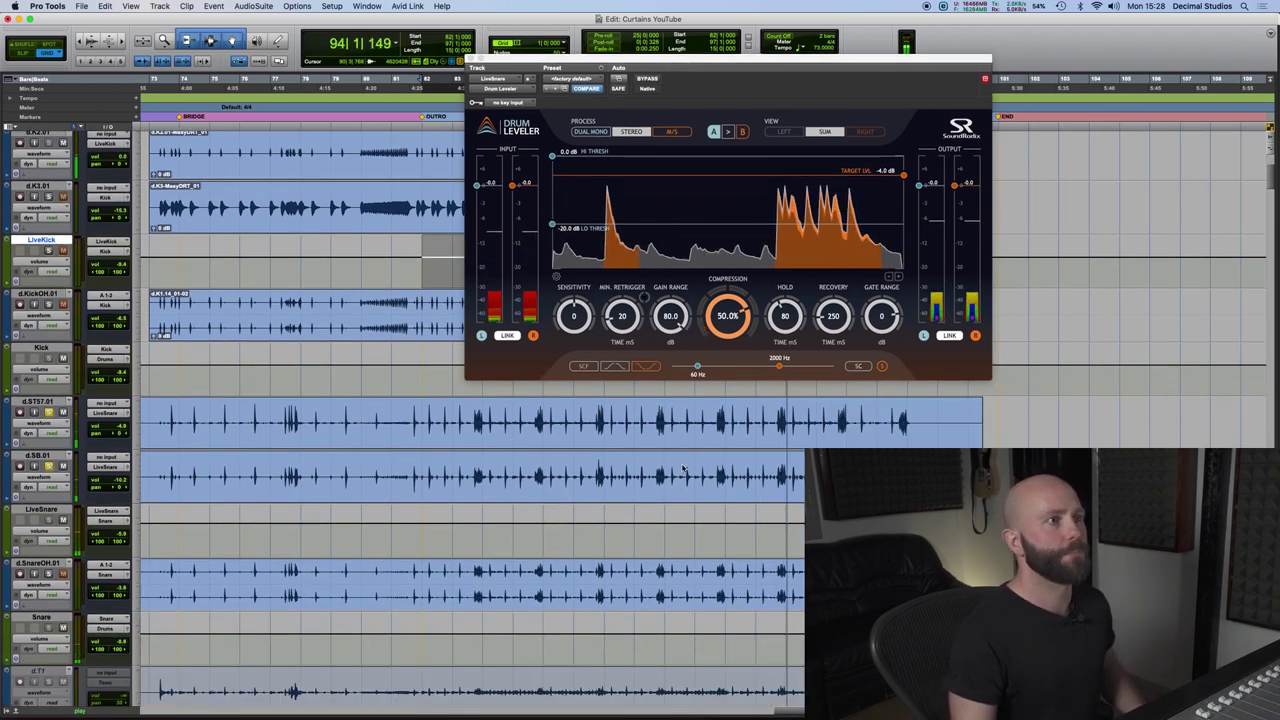
scroll(684, 470, down, 3)
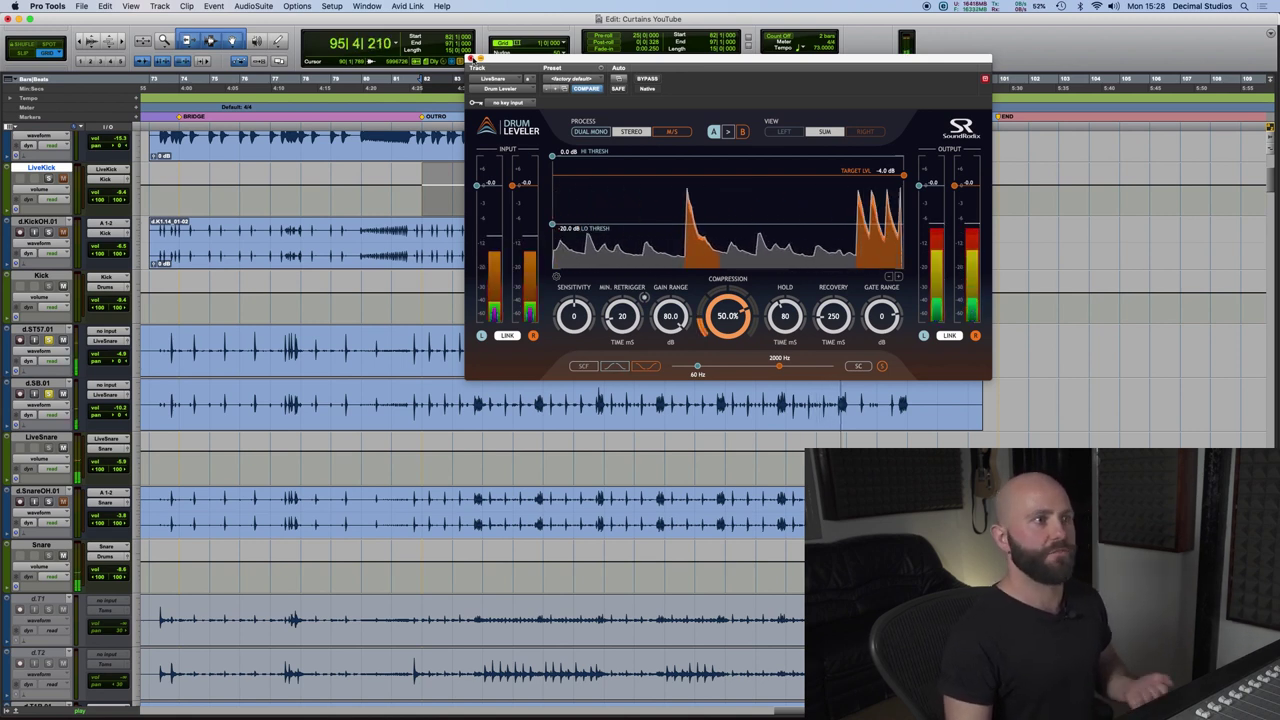
click(471, 58)
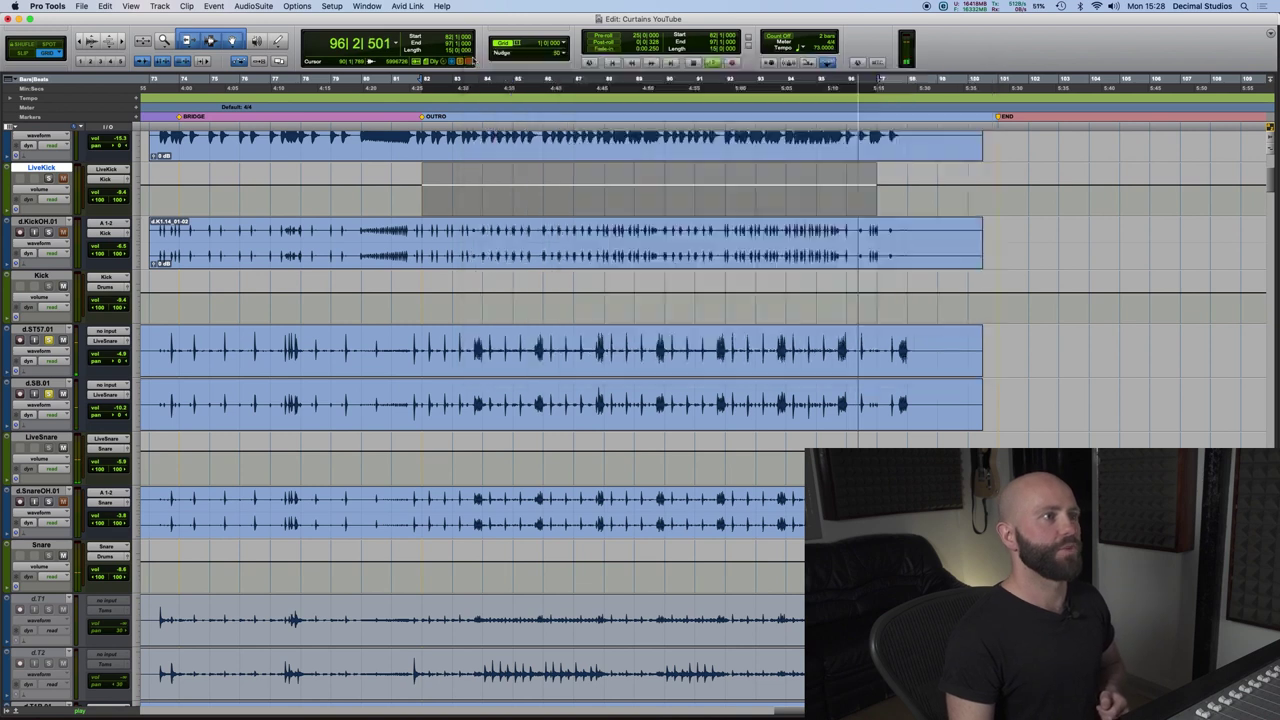
Open the LiveSnare's Virtual Mix Rack, activate it, and switch off its modules for a module-by-module comparison.
key(super+equal)
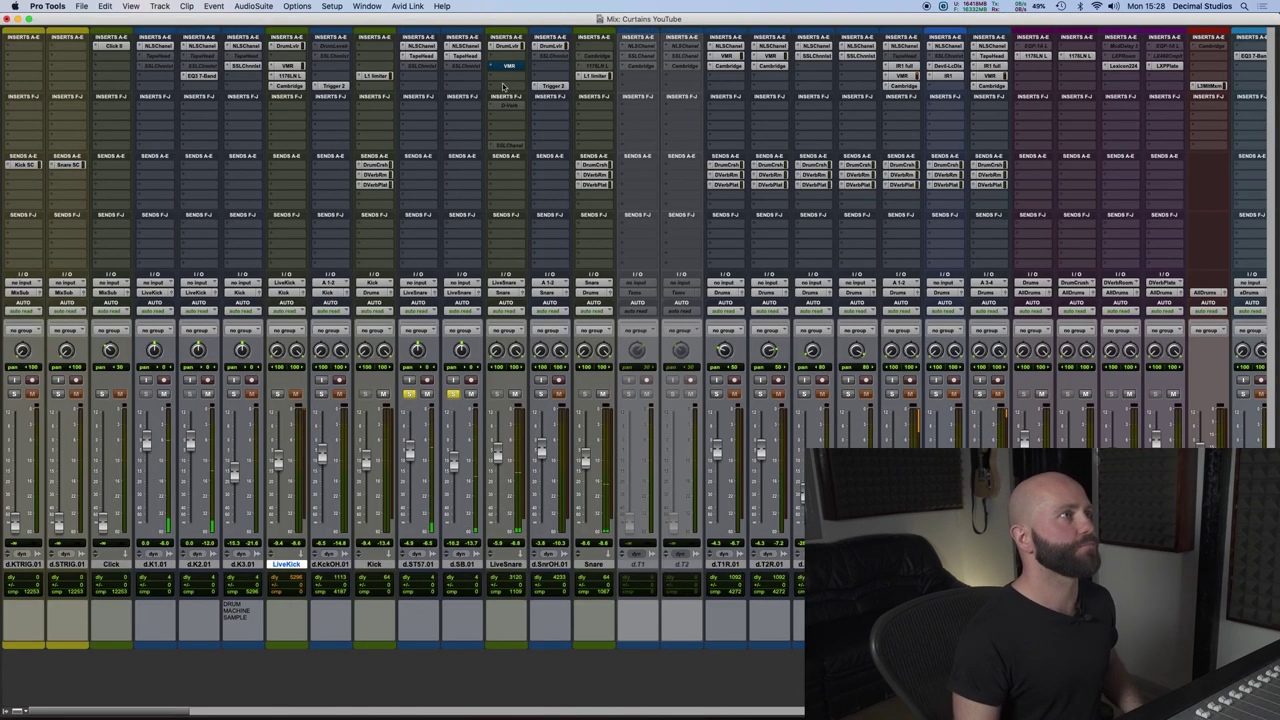
click(507, 66)
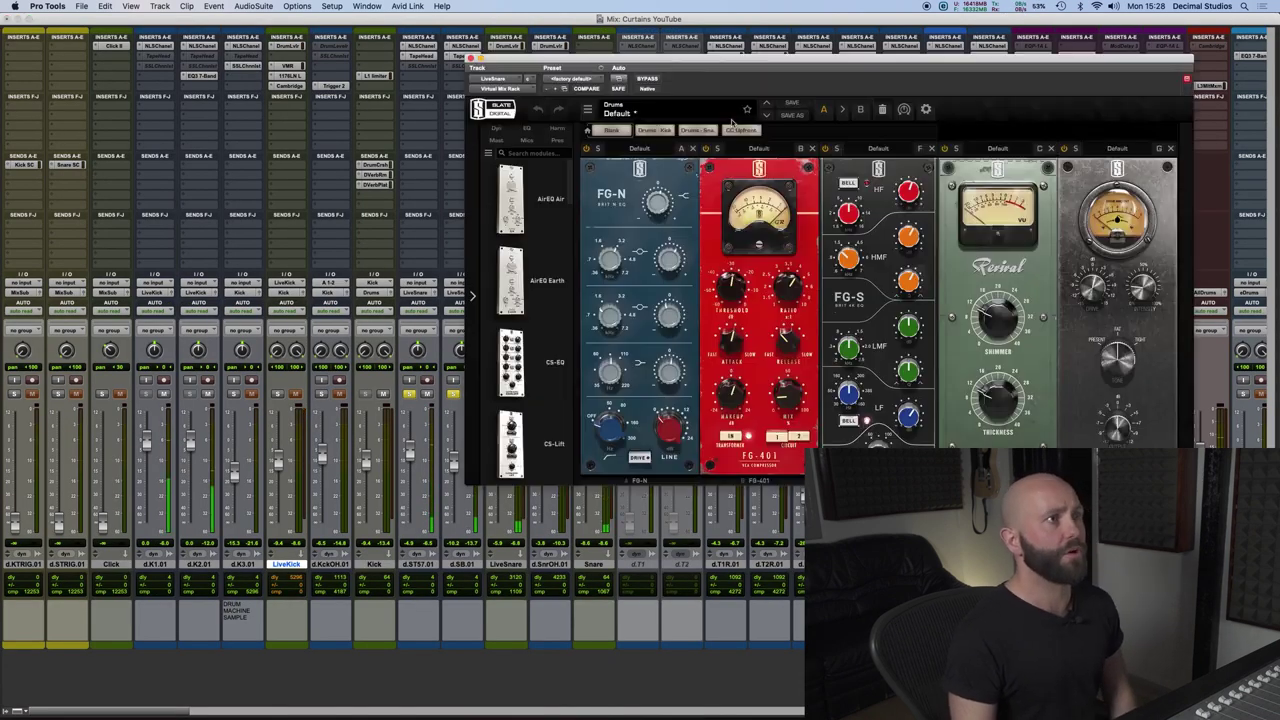
drag(849, 41, 677, 128)
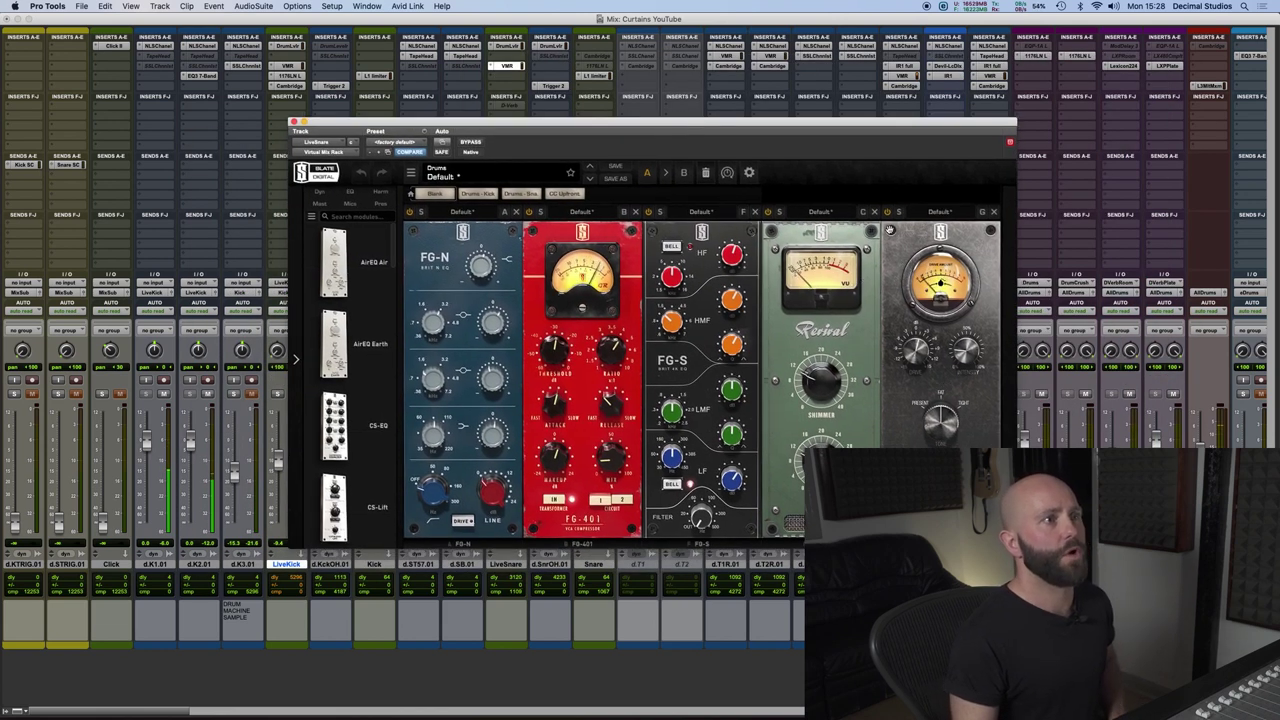
click(887, 212)
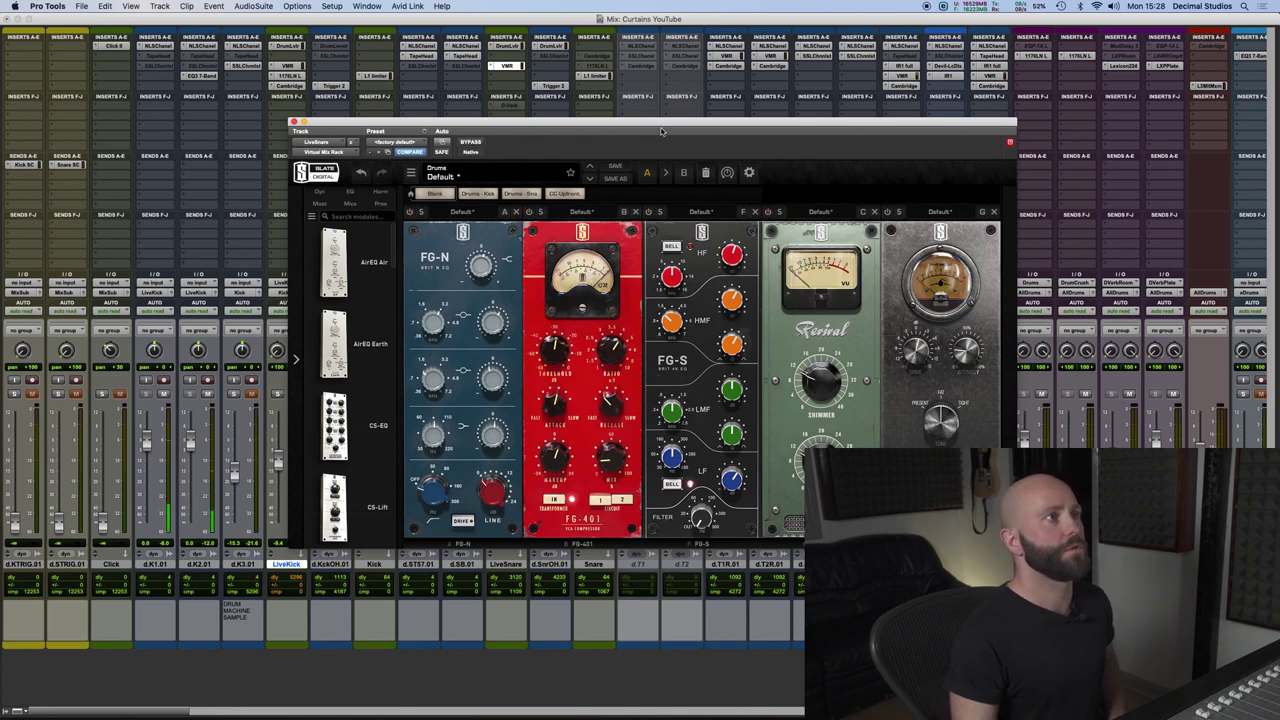
Audition the Virtual Mix Rack's FG-N, FG-401, FG-S, Revival and last compressor modules in turn on the live snares, and close the rack.
drag(661, 118, 693, 96)
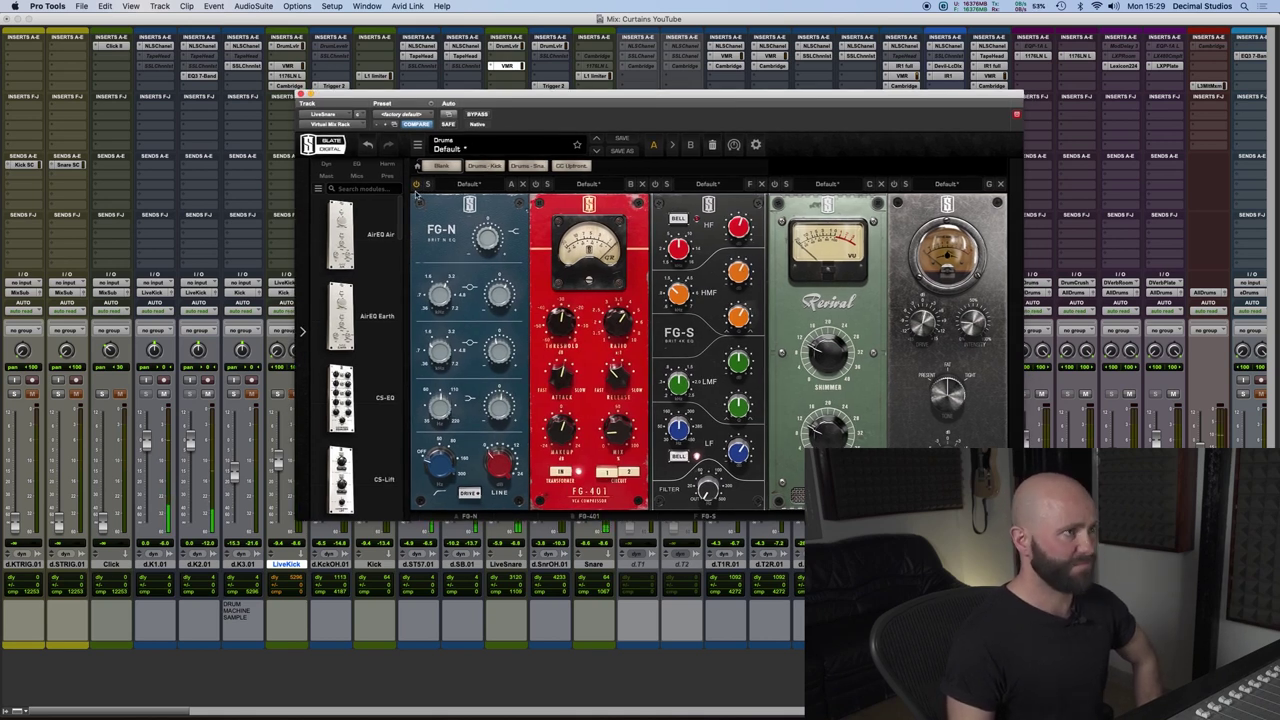
drag(635, 95, 627, 93)
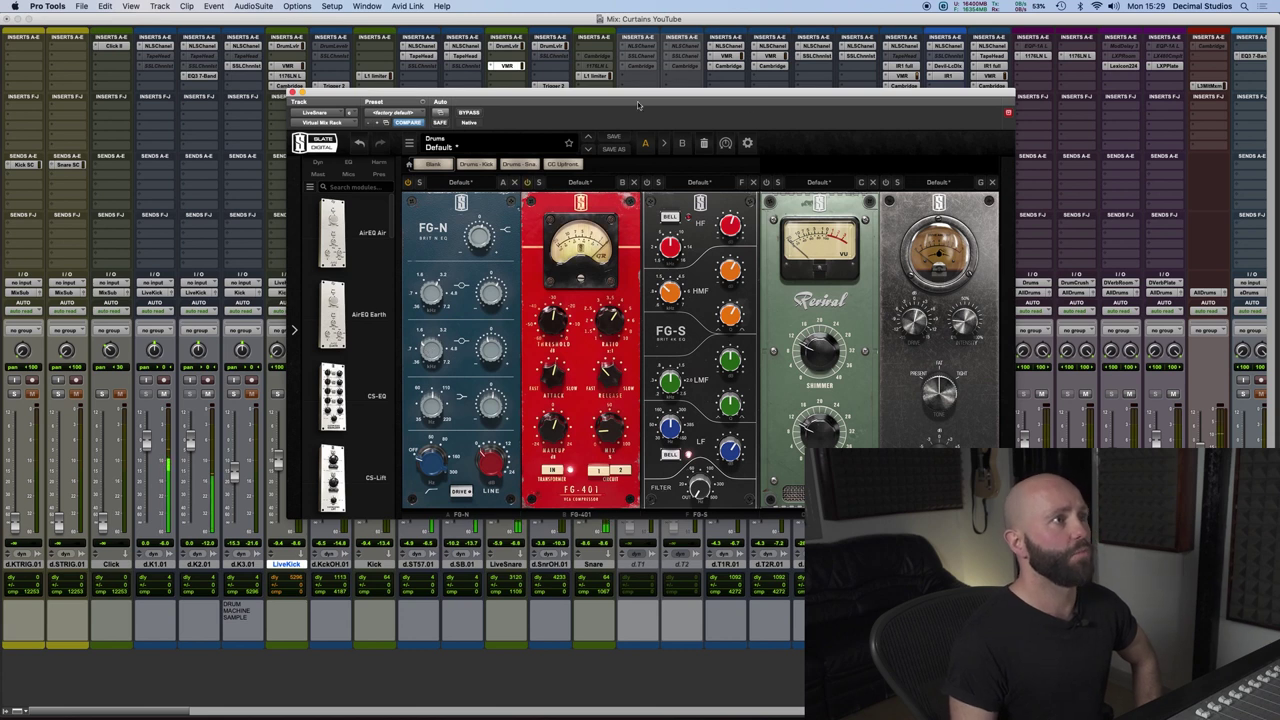
drag(638, 104, 608, 104)
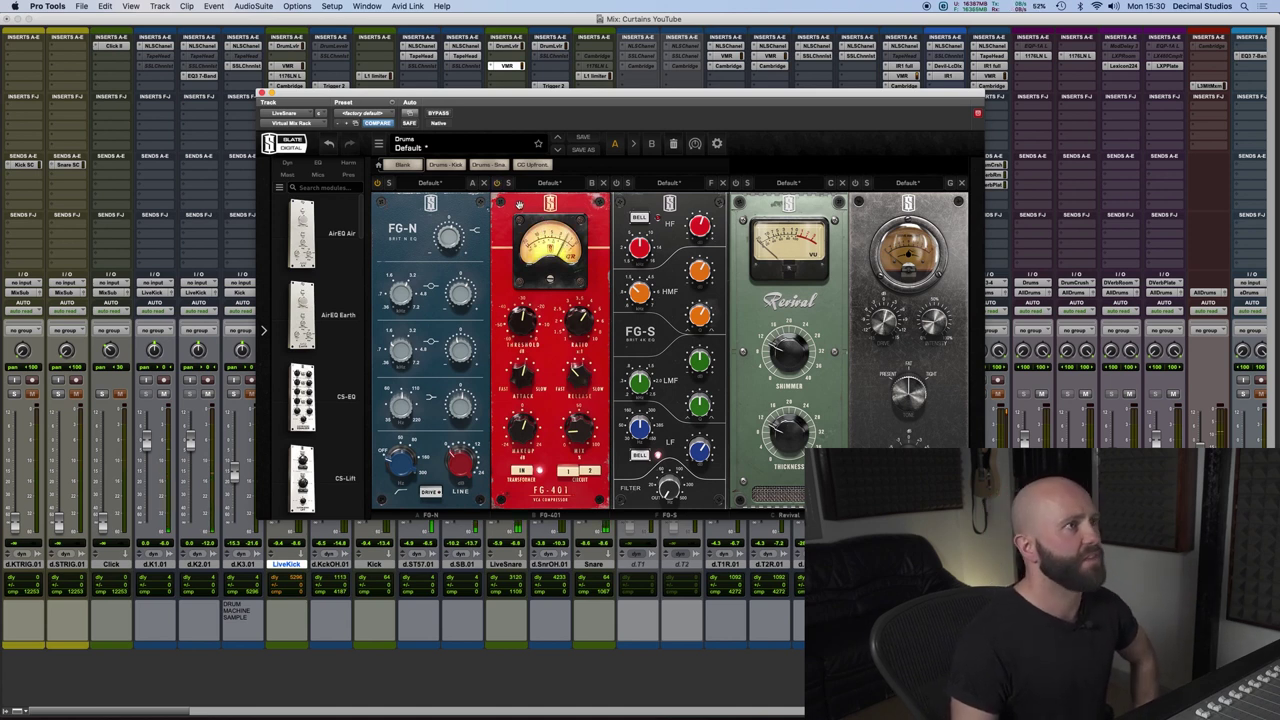
drag(635, 93, 629, 92)
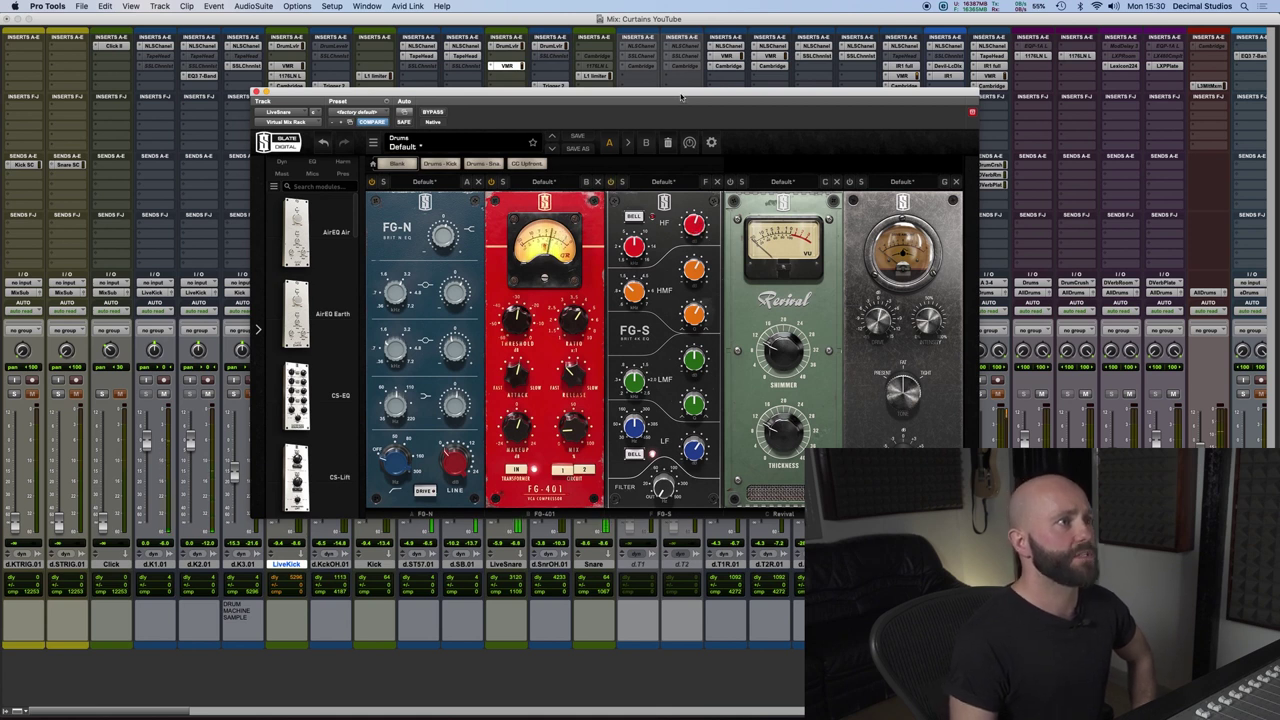
drag(681, 96, 669, 94)
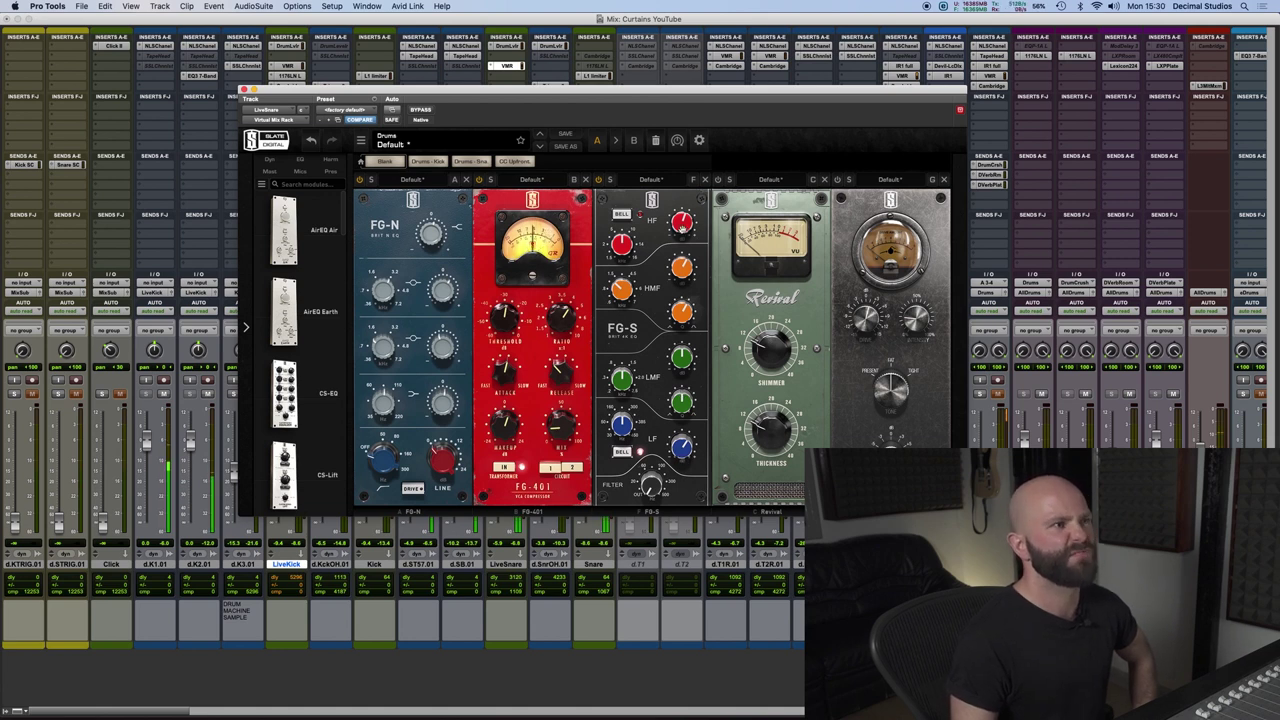
drag(689, 96, 633, 95)
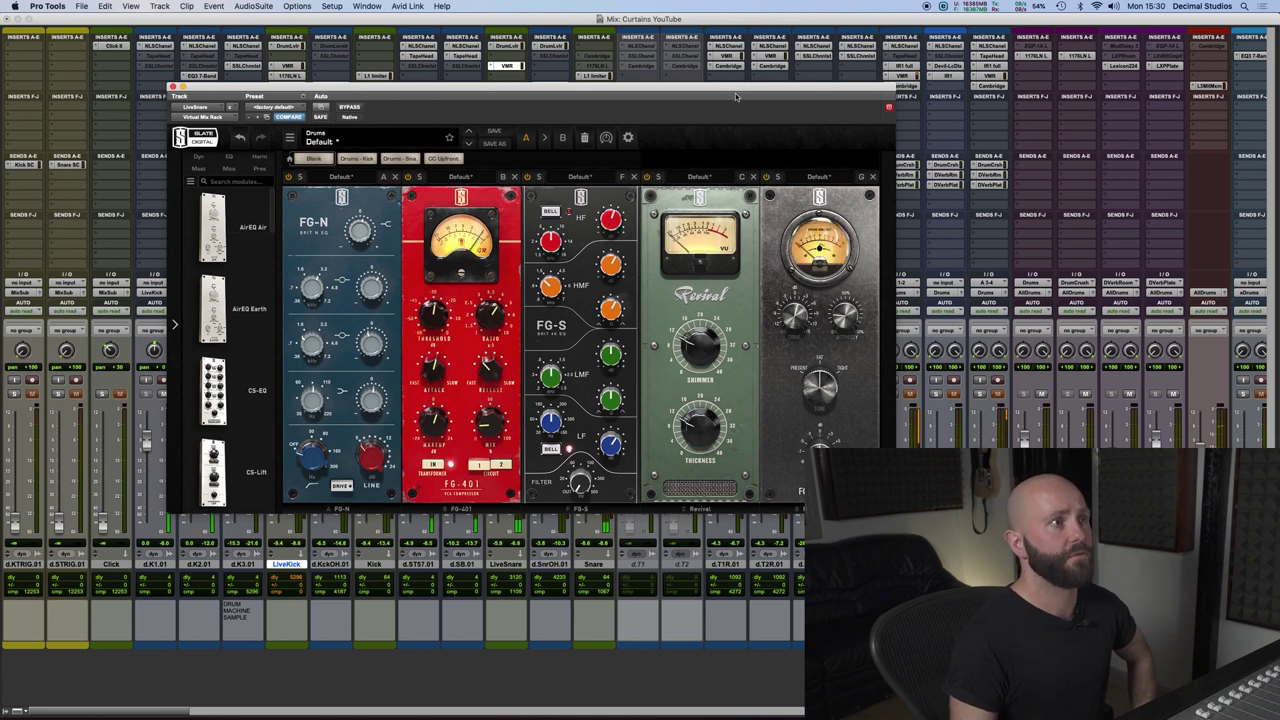
drag(770, 86, 746, 84)
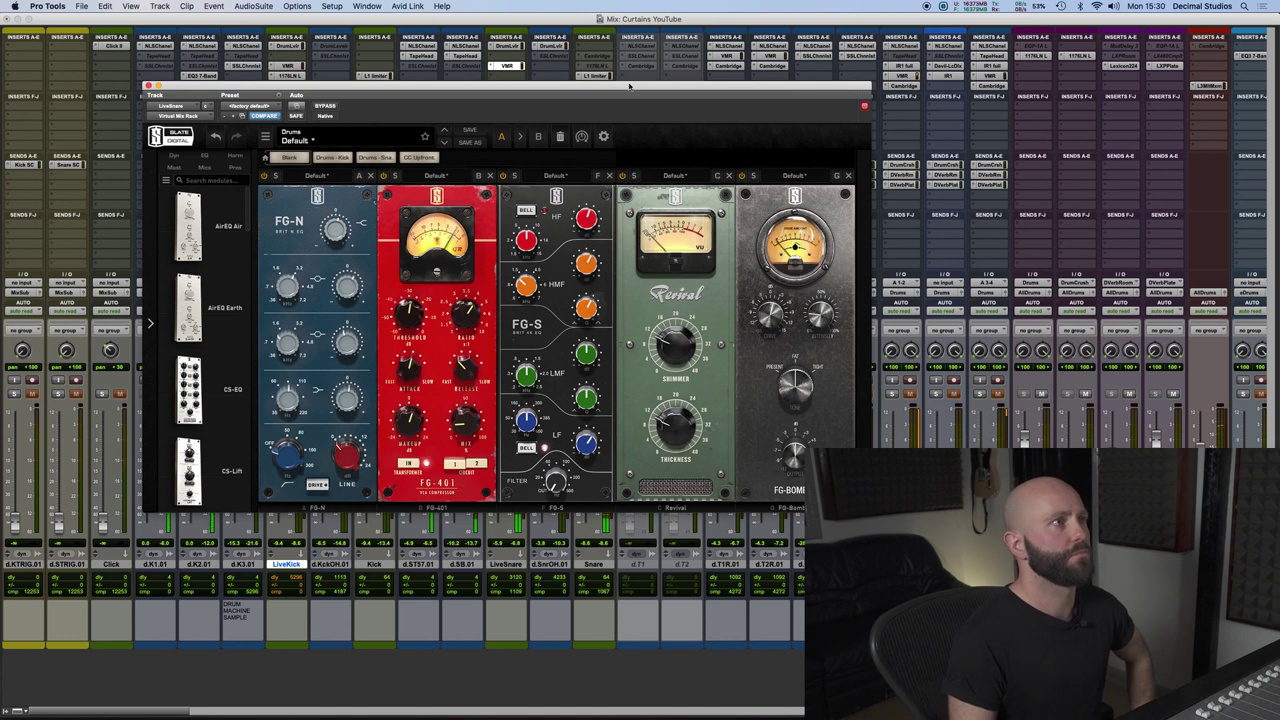
click(506, 66)
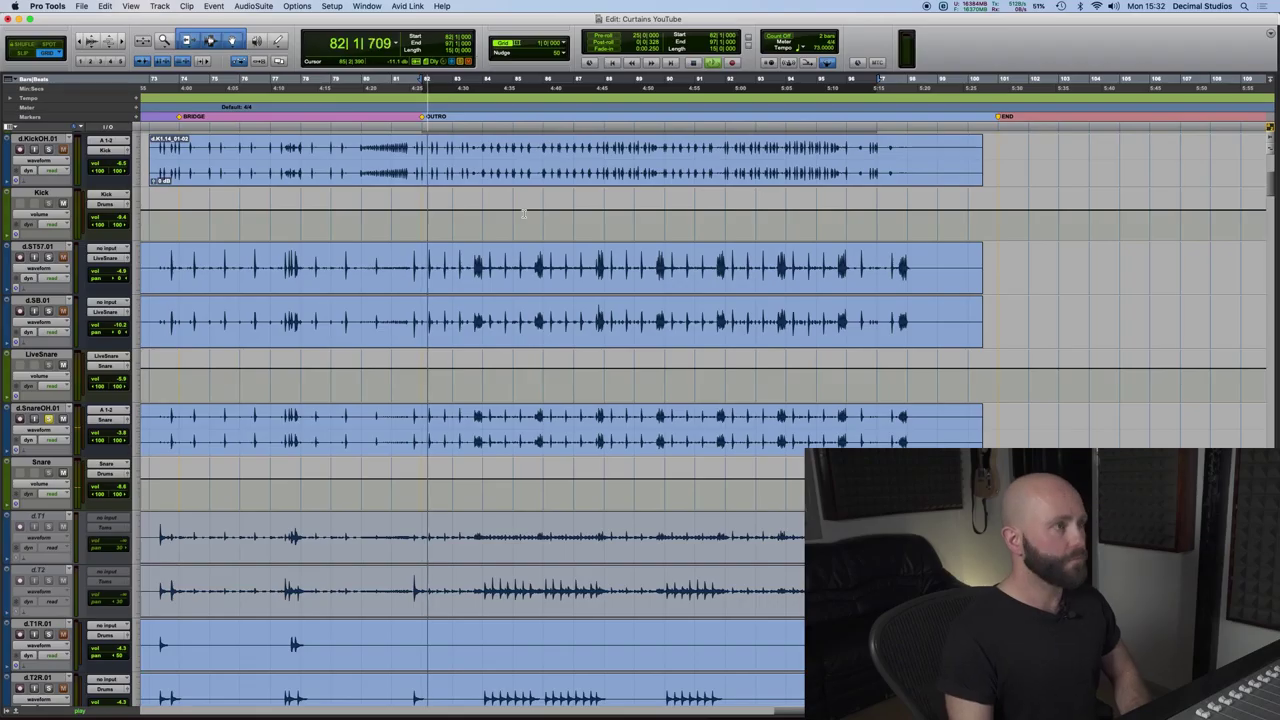
Open Trigger 2 on the soloed d.SnrOH.01 track and audition its snare samples by toggling their mutes.
key(super+equal)
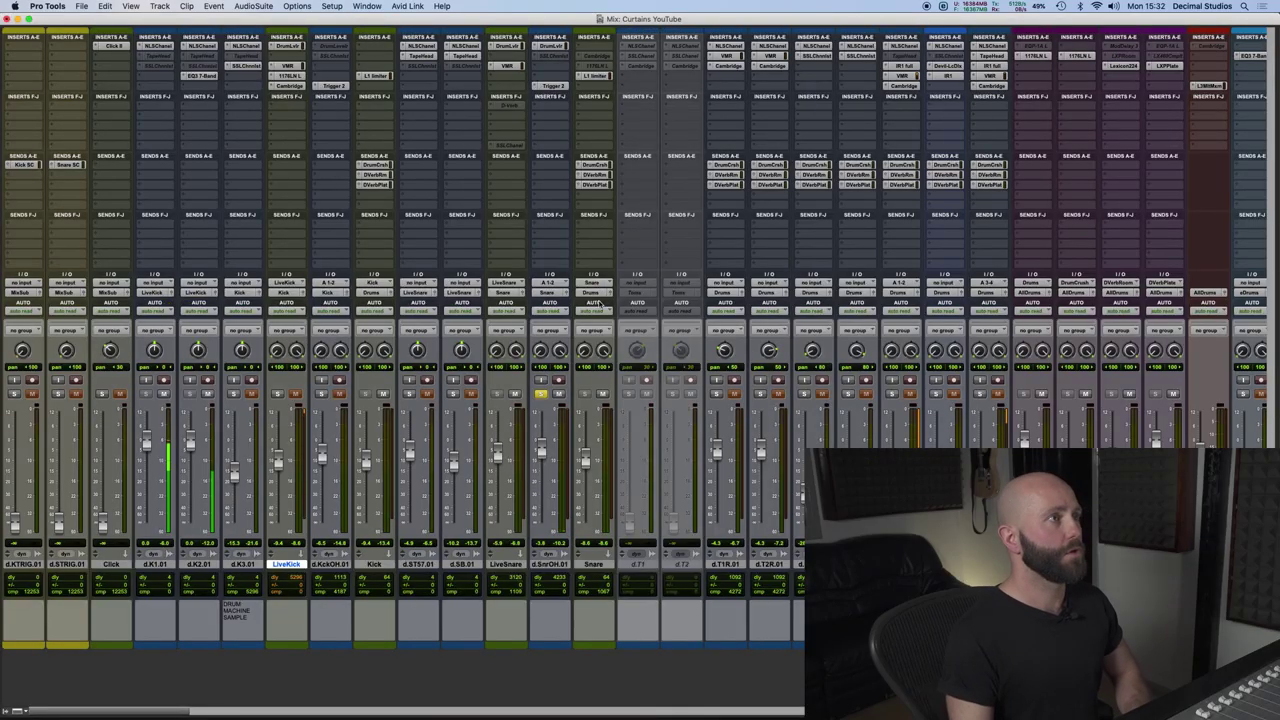
click(549, 85)
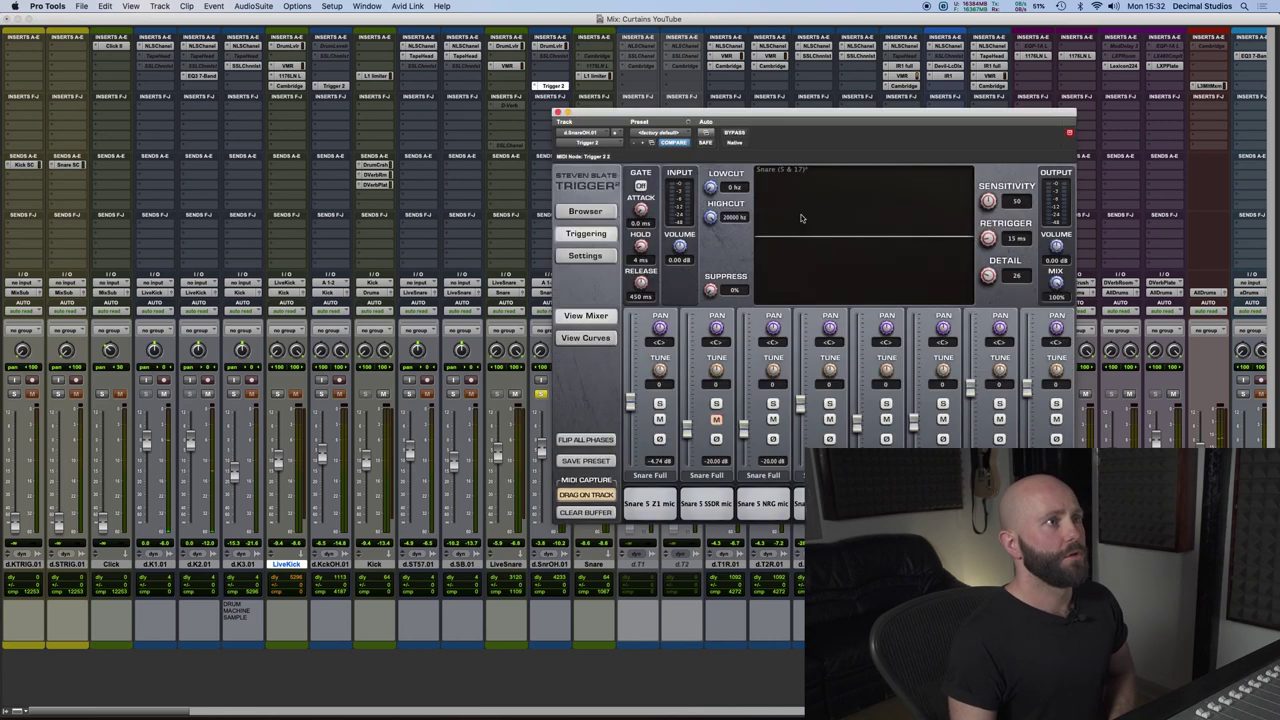
drag(792, 113, 761, 113)
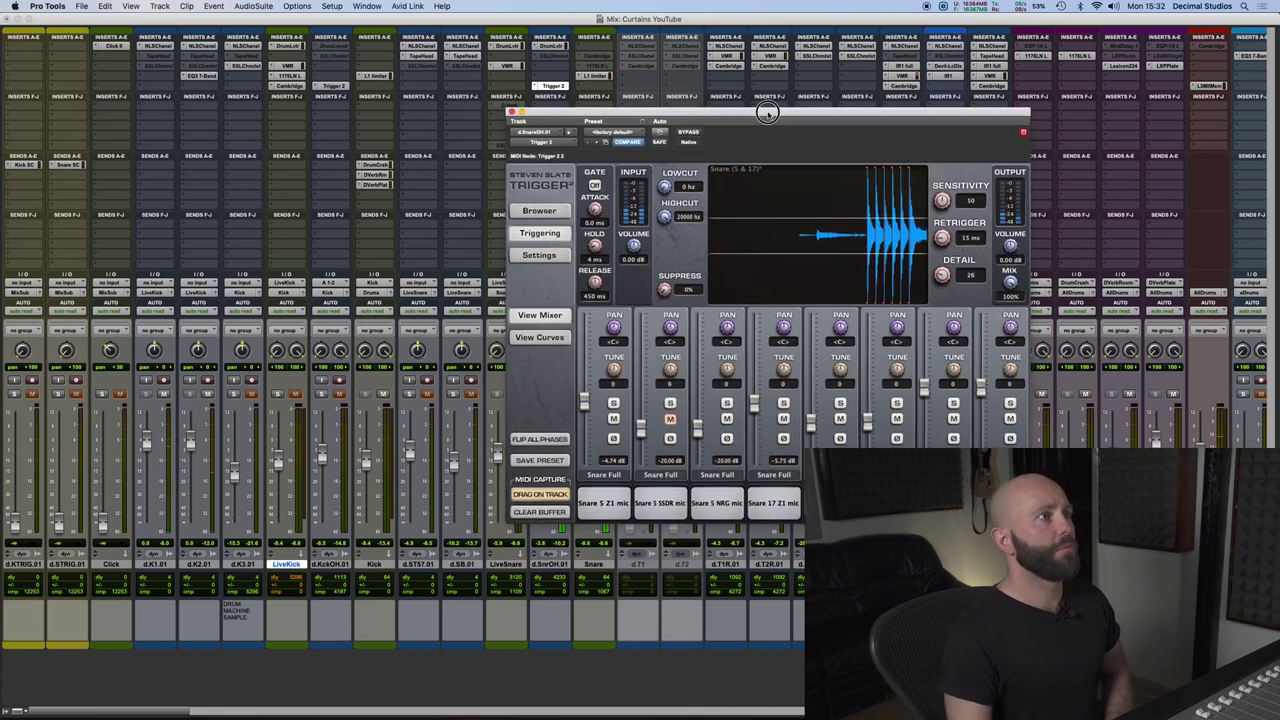
drag(766, 118, 756, 111)
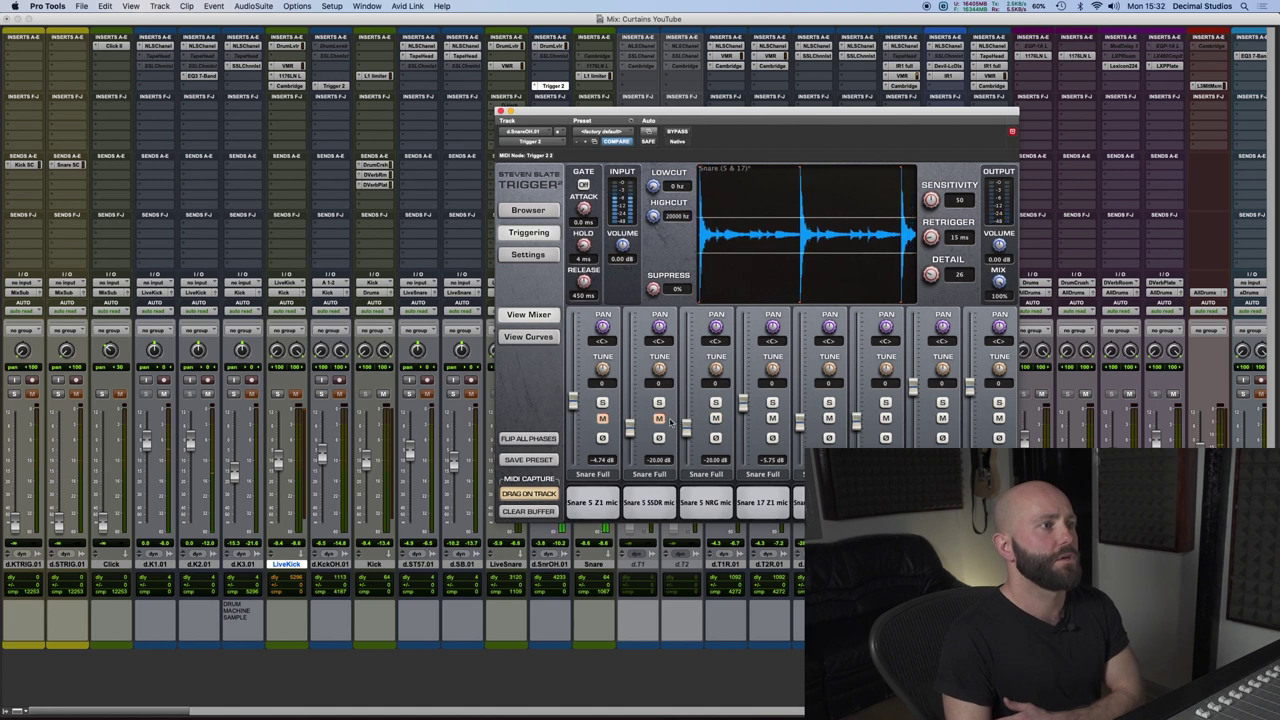
click(603, 418)
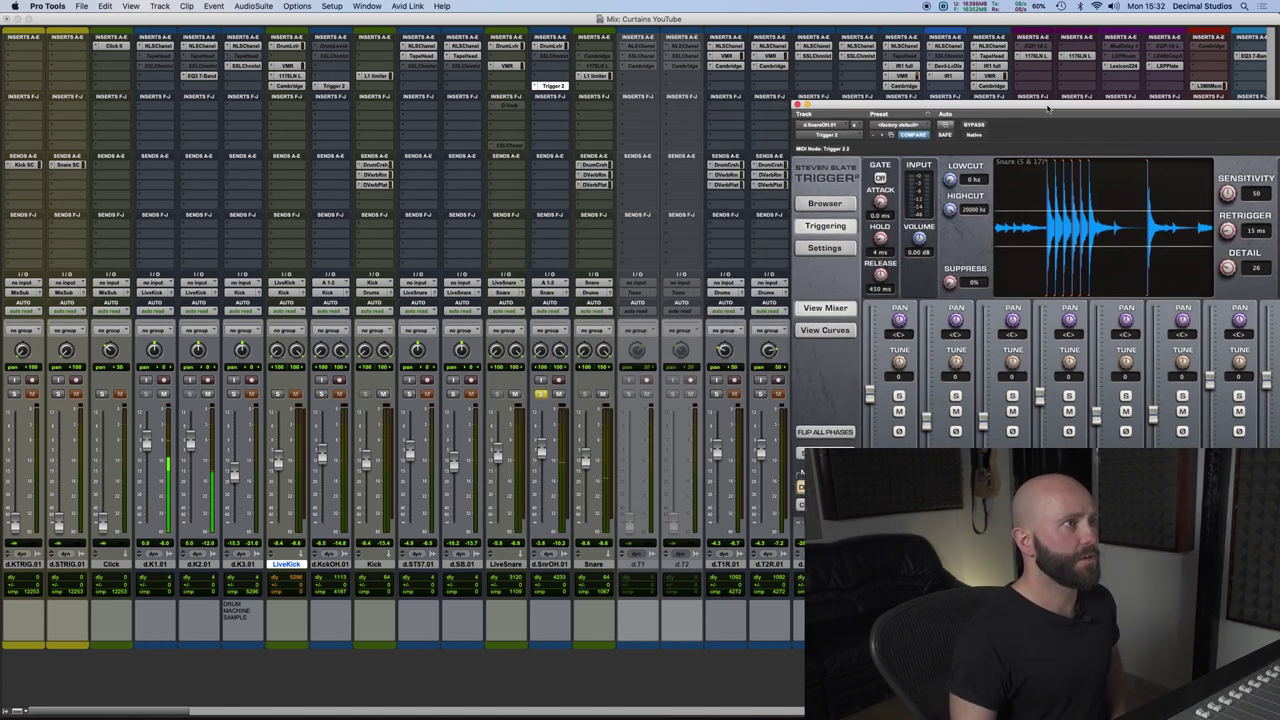
drag(755, 111, 709, 95)
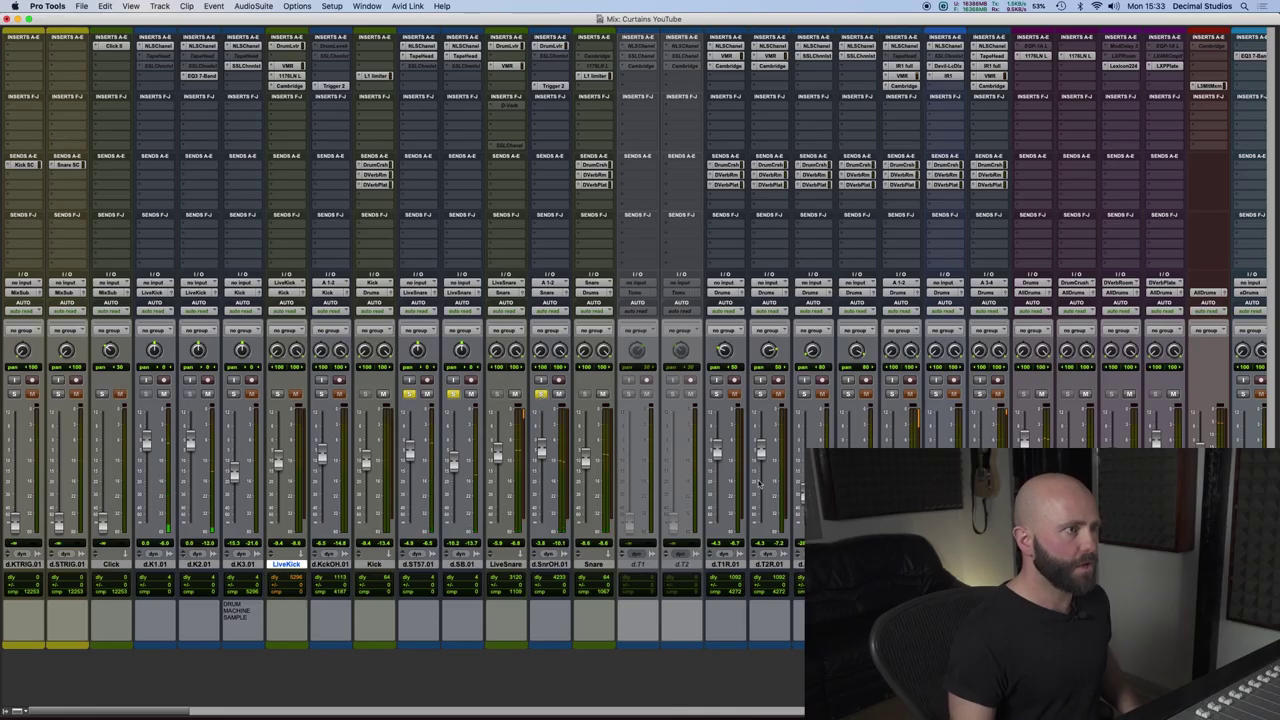
Examine the L1 Limiter on the Snare track and close it.
scroll(672, 522, right, 4)
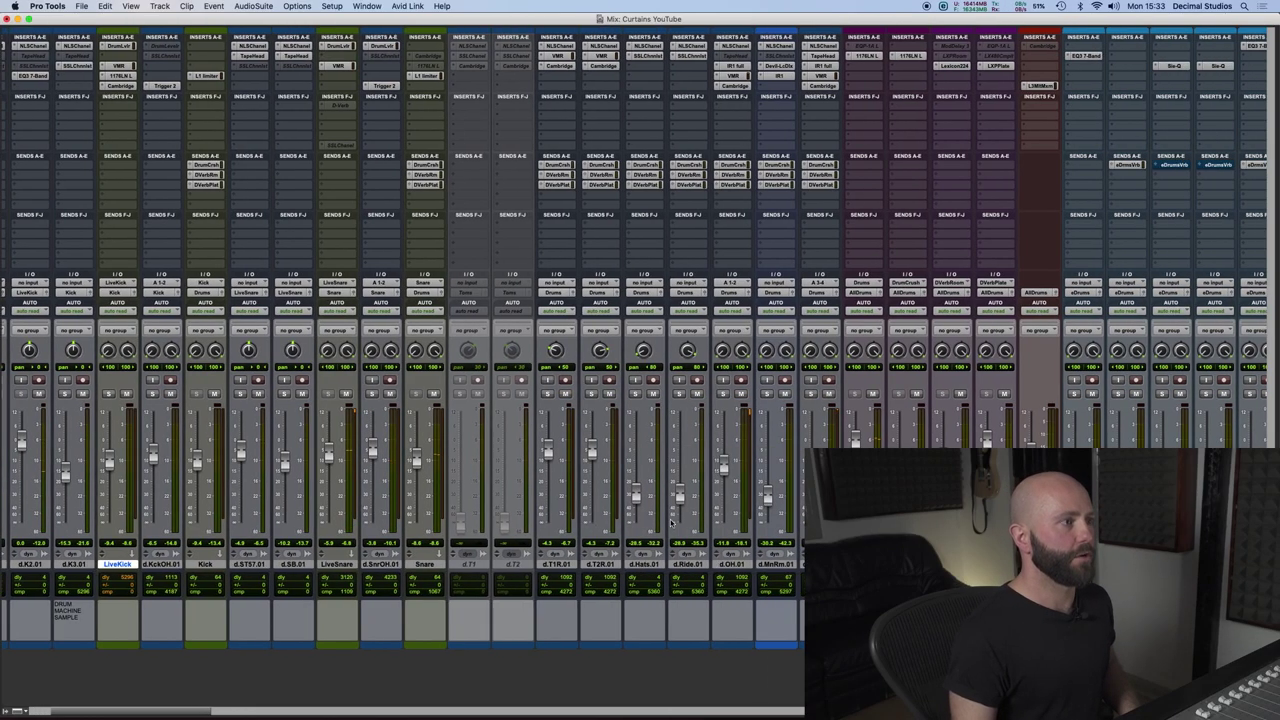
click(440, 76)
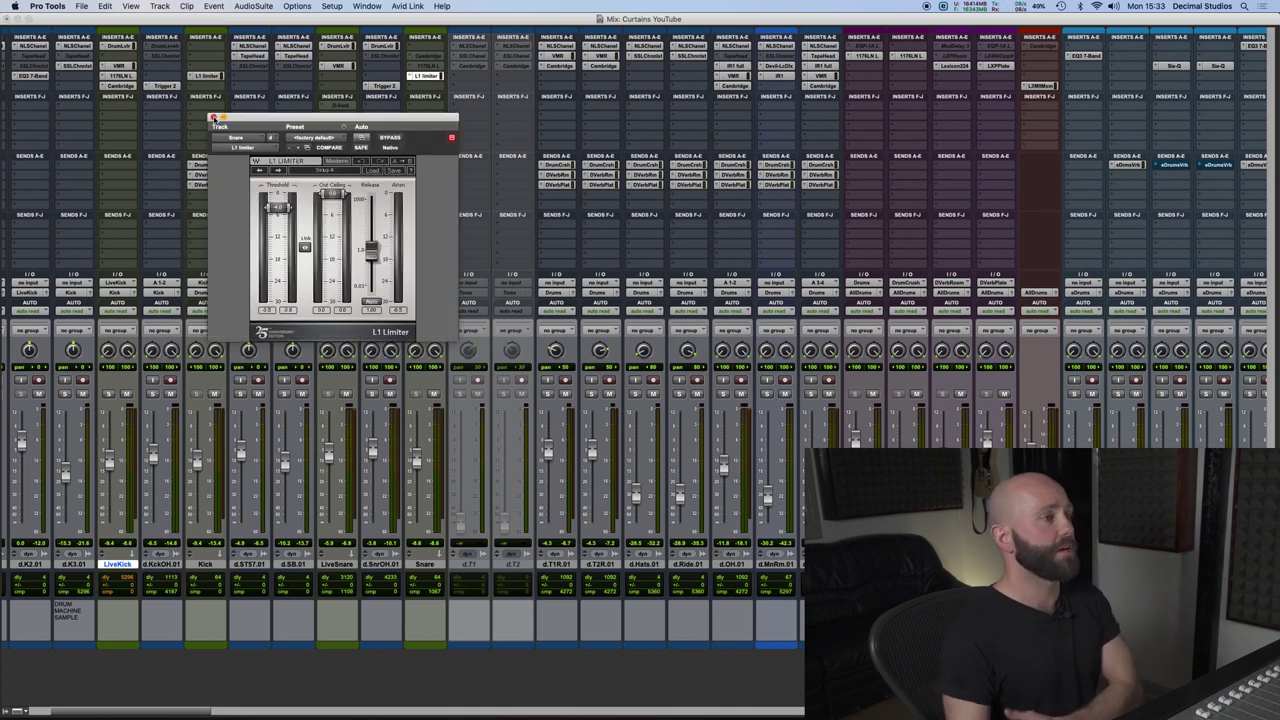
click(213, 117)
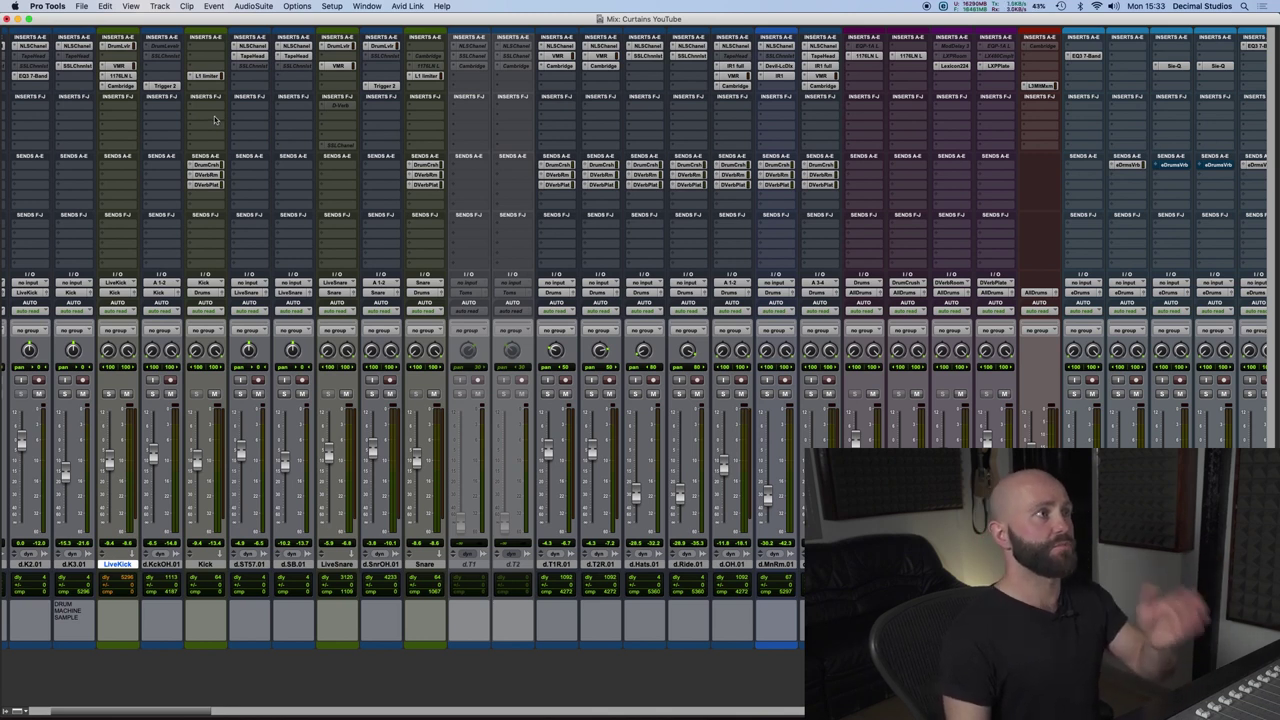
click(428, 76)
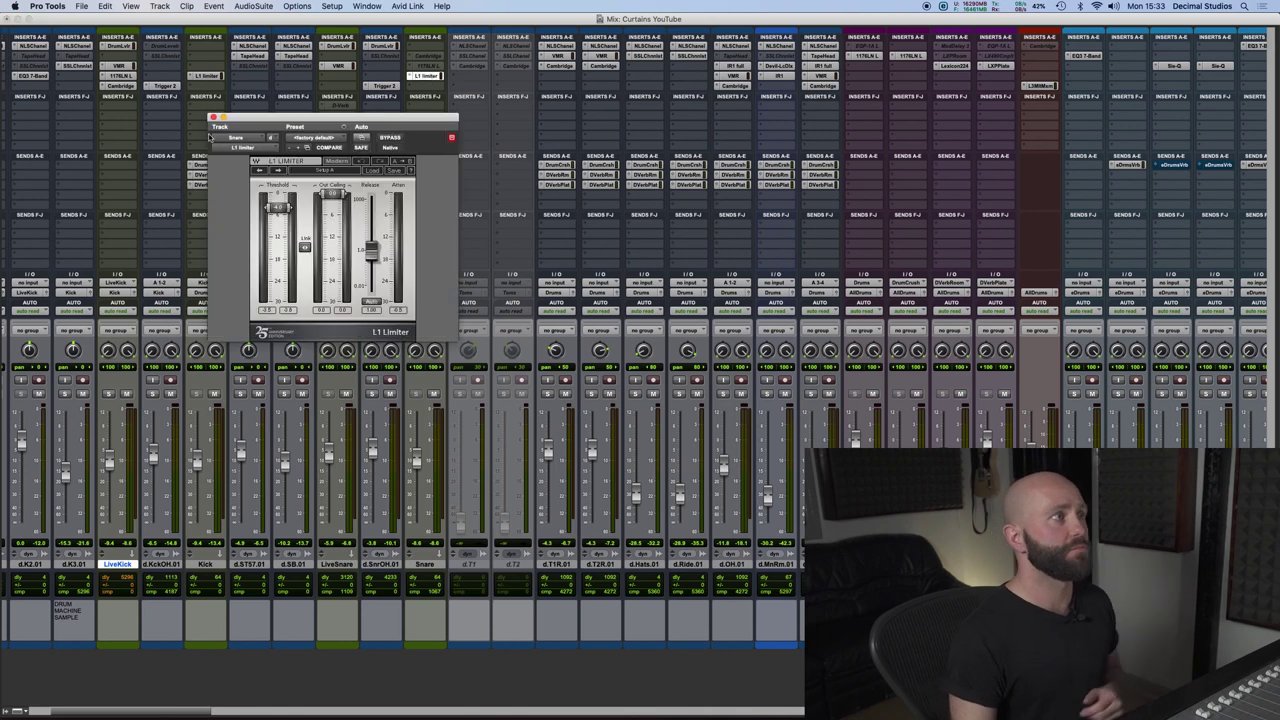
click(213, 117)
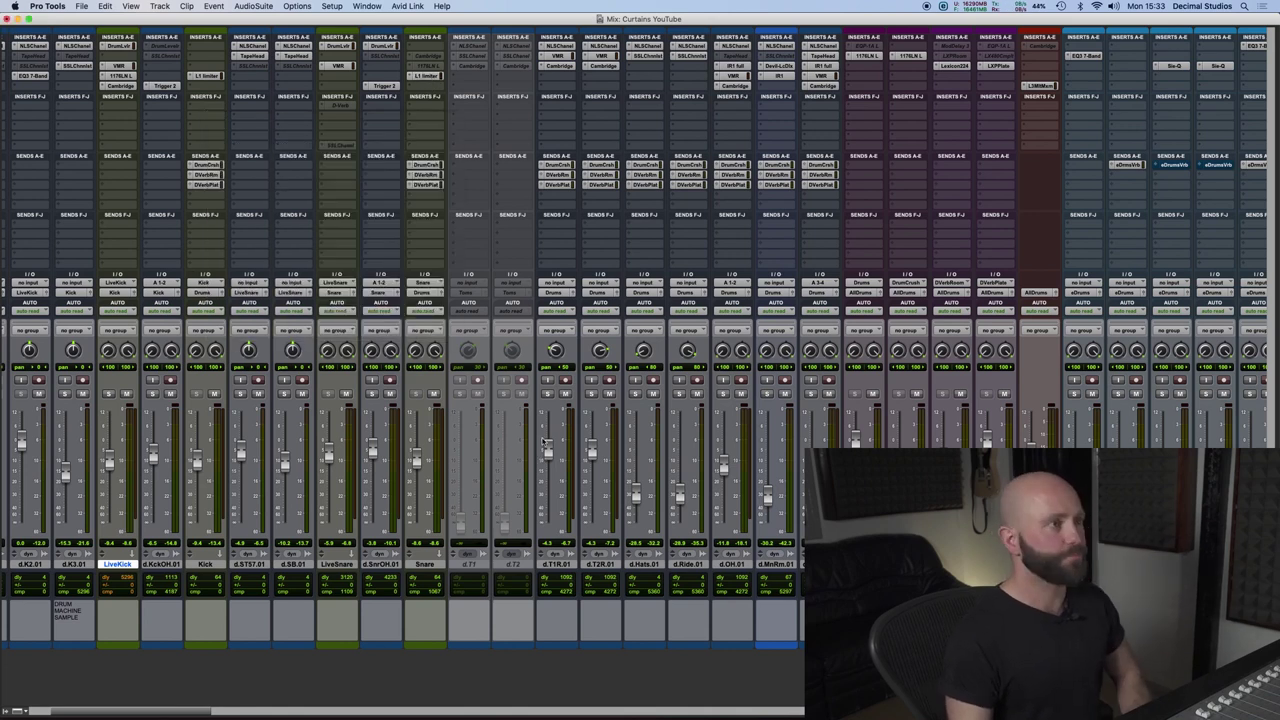
Select the d.T1R.01 and d.T2R.01 tom tracks and place the cursor on d.T1R.01 just before the bar 77 fill.
key(super+equal)
scroll(540, 440, down, 5)
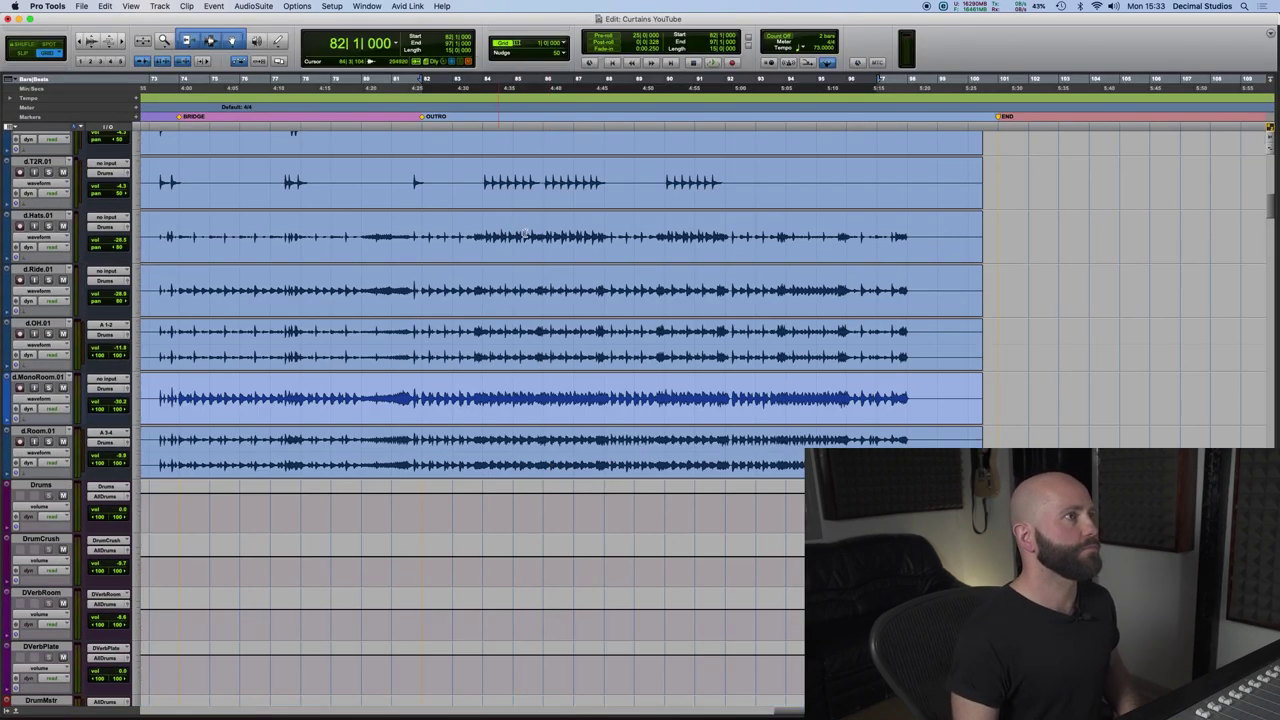
key(super+equal)
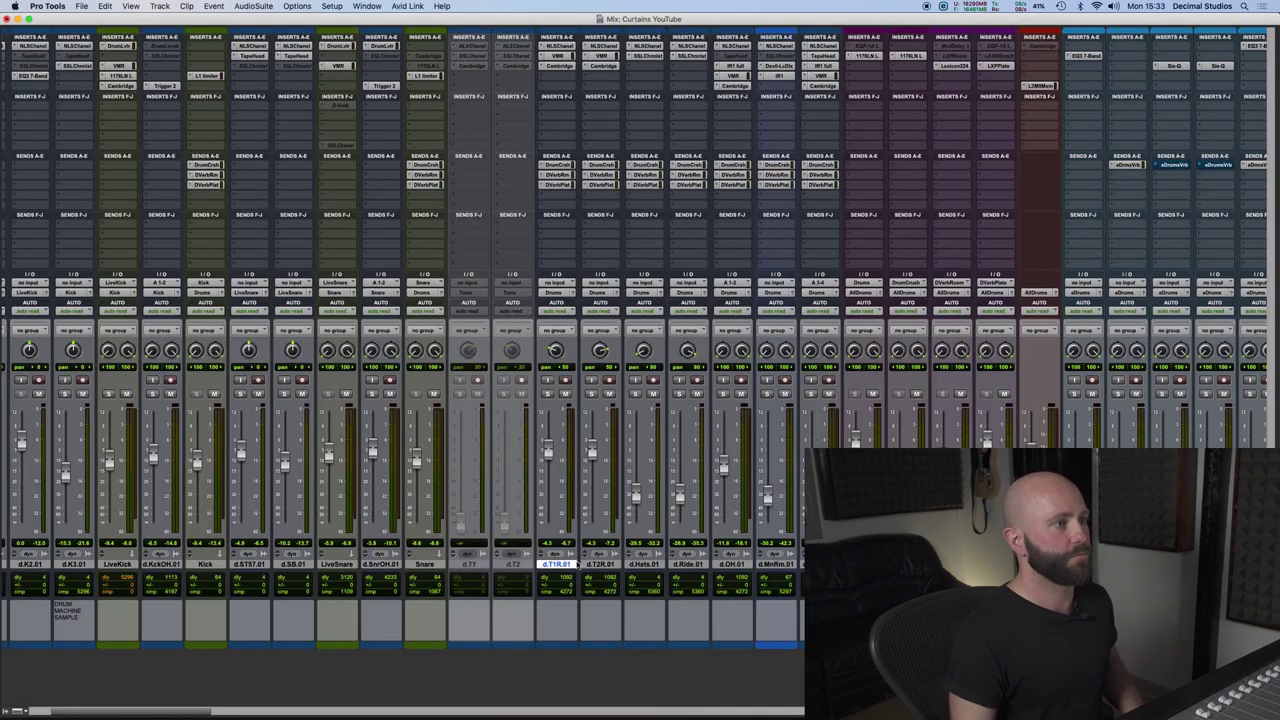
key(super+equal)
scroll(68, 181, up, 5)
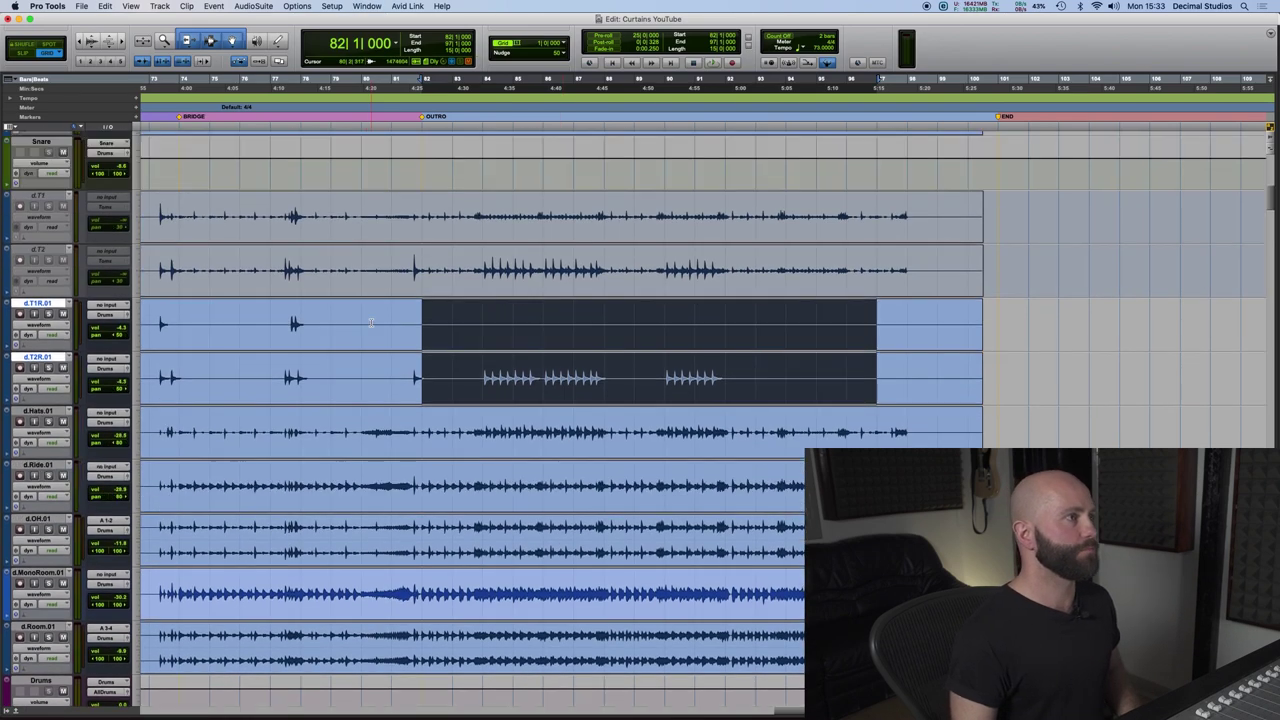
click(372, 322)
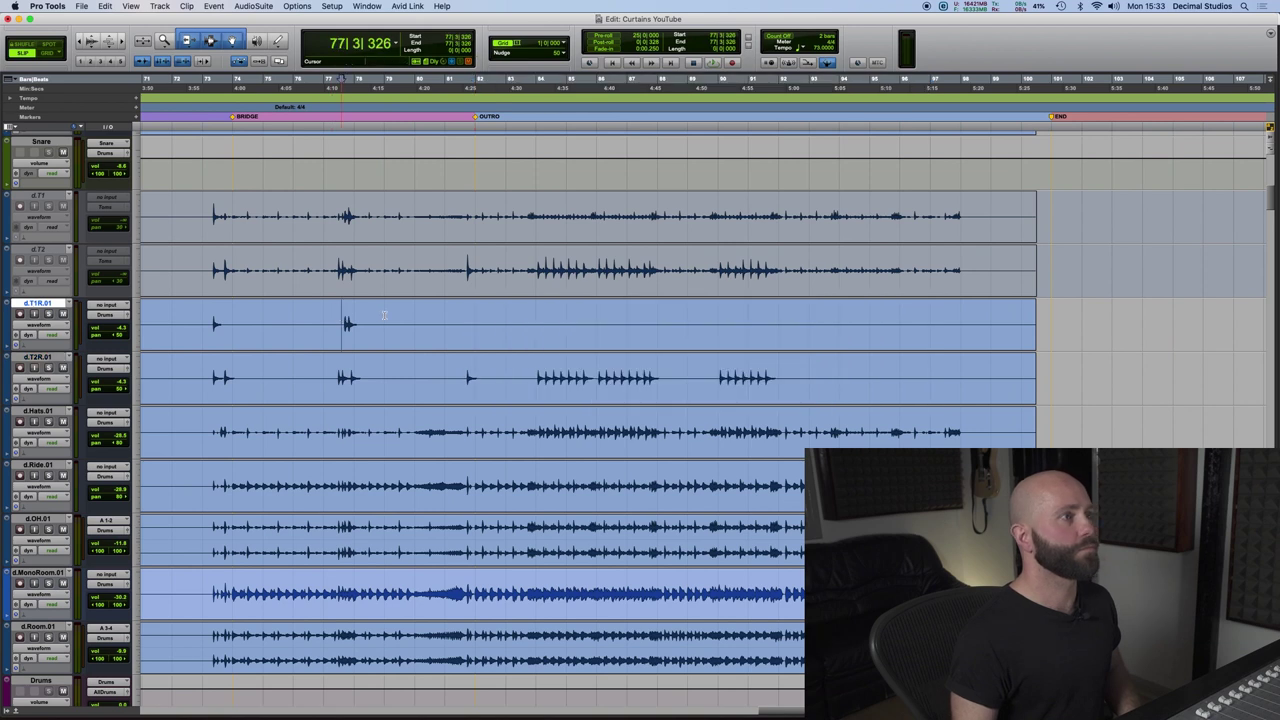
Examine the edited tom hits around the bar 73 and bar 77 fills on d.T1R.01 and d.T2R.01.
key(super+bracketright)
key(super+bracketright)
drag(872, 380, 696, 381)
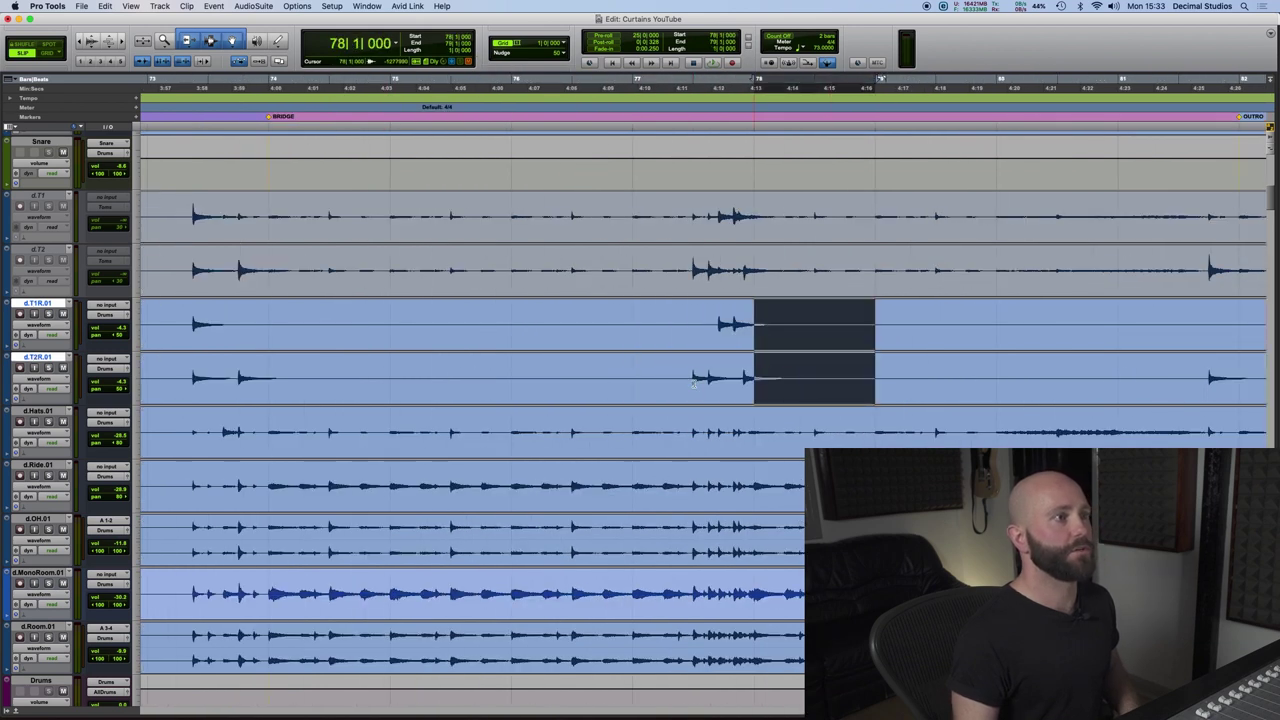
drag(674, 317, 870, 375)
key(super+bracketleft)
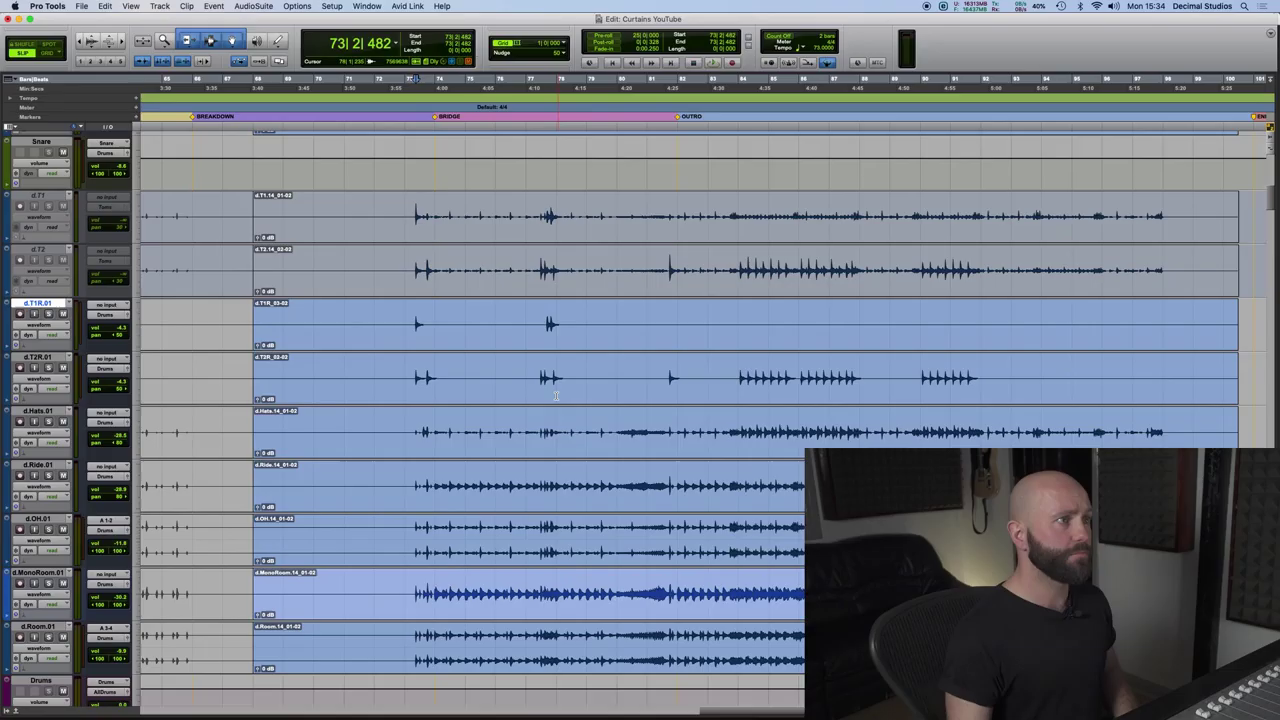
Solo the d.T1R.01 and d.T2R.01 tom tracks and play them from the fill in bar 73.
key(super+bracketright)
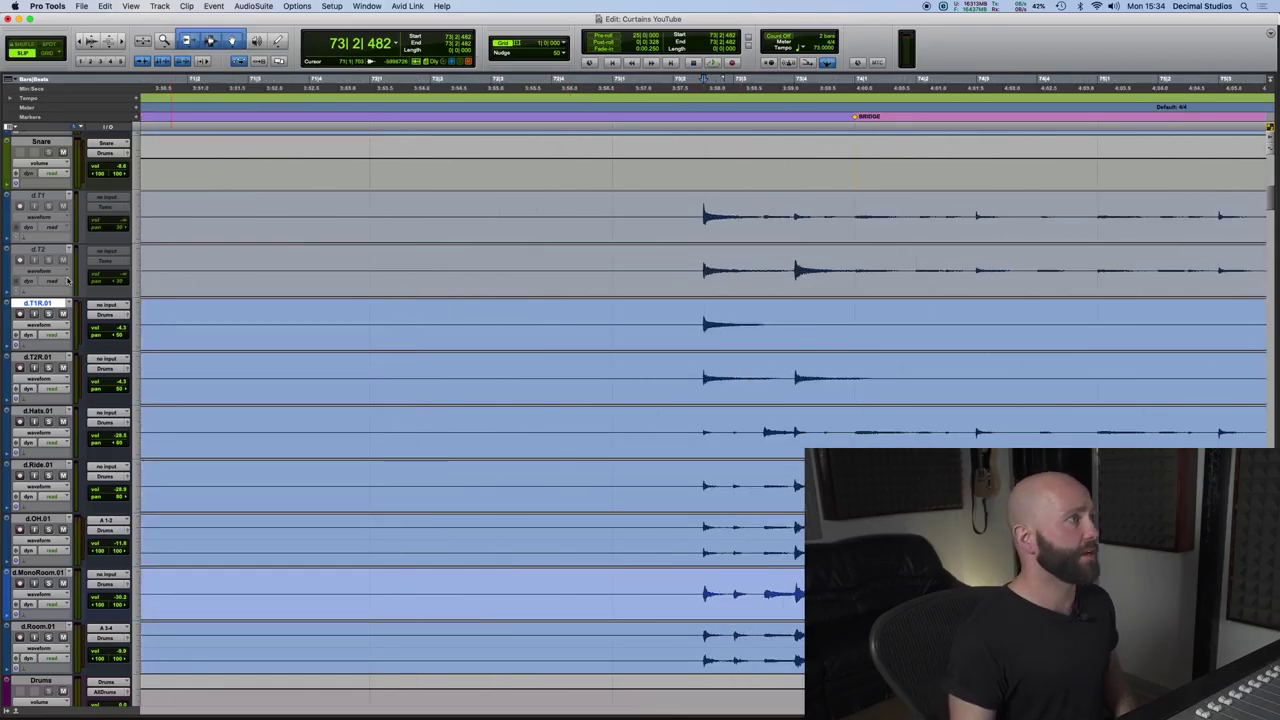
key(super+bracketleft)
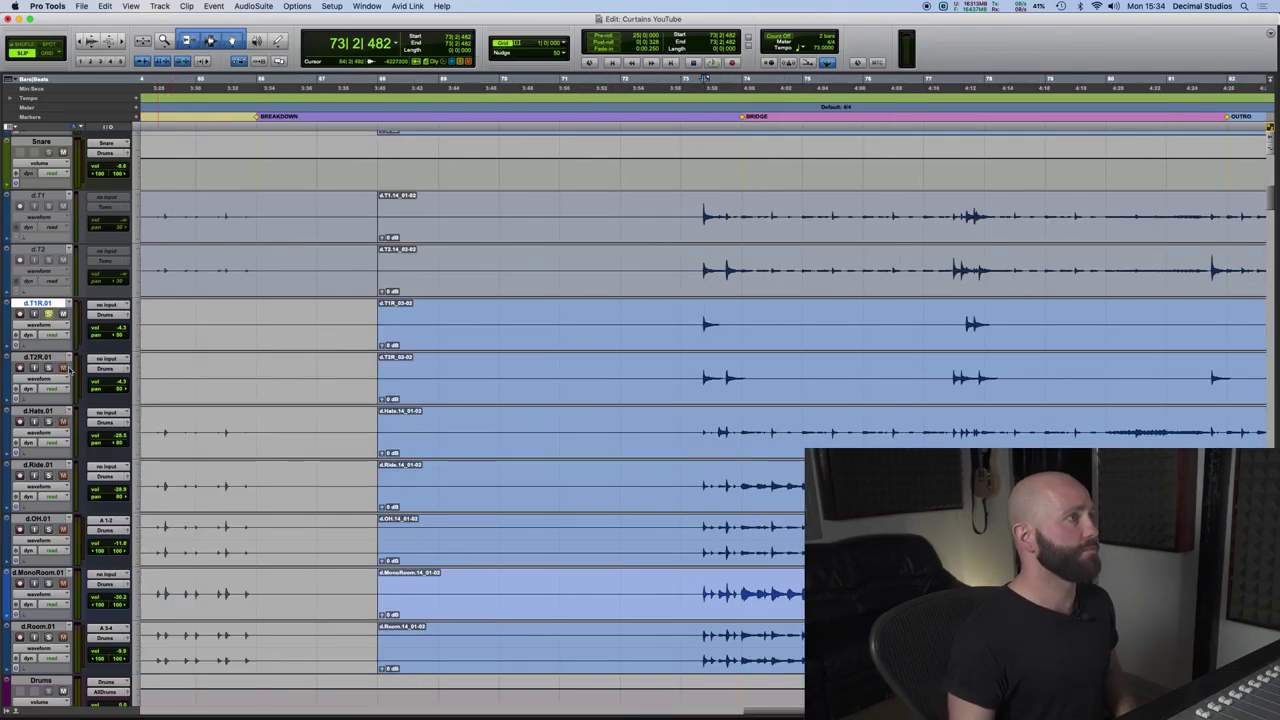
click(48, 368)
key(space)
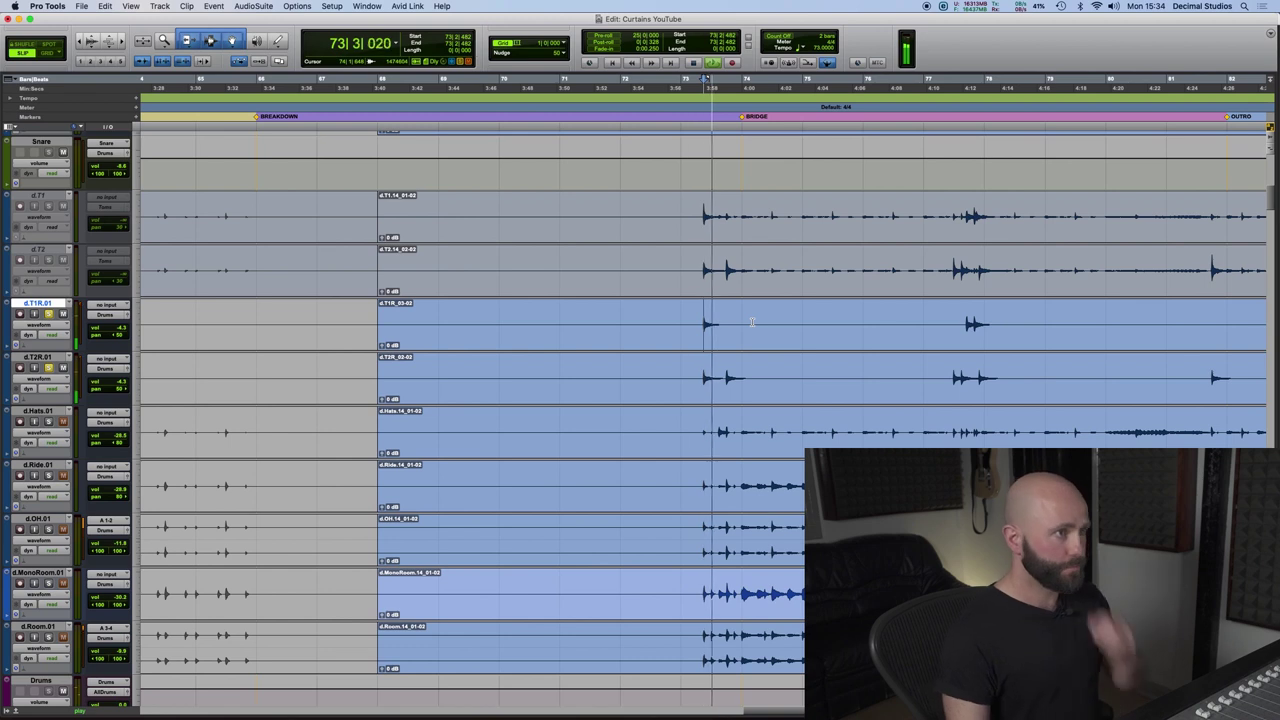
Audition the soloed toms from the start of the bar 77 fill.
key(super+equal)
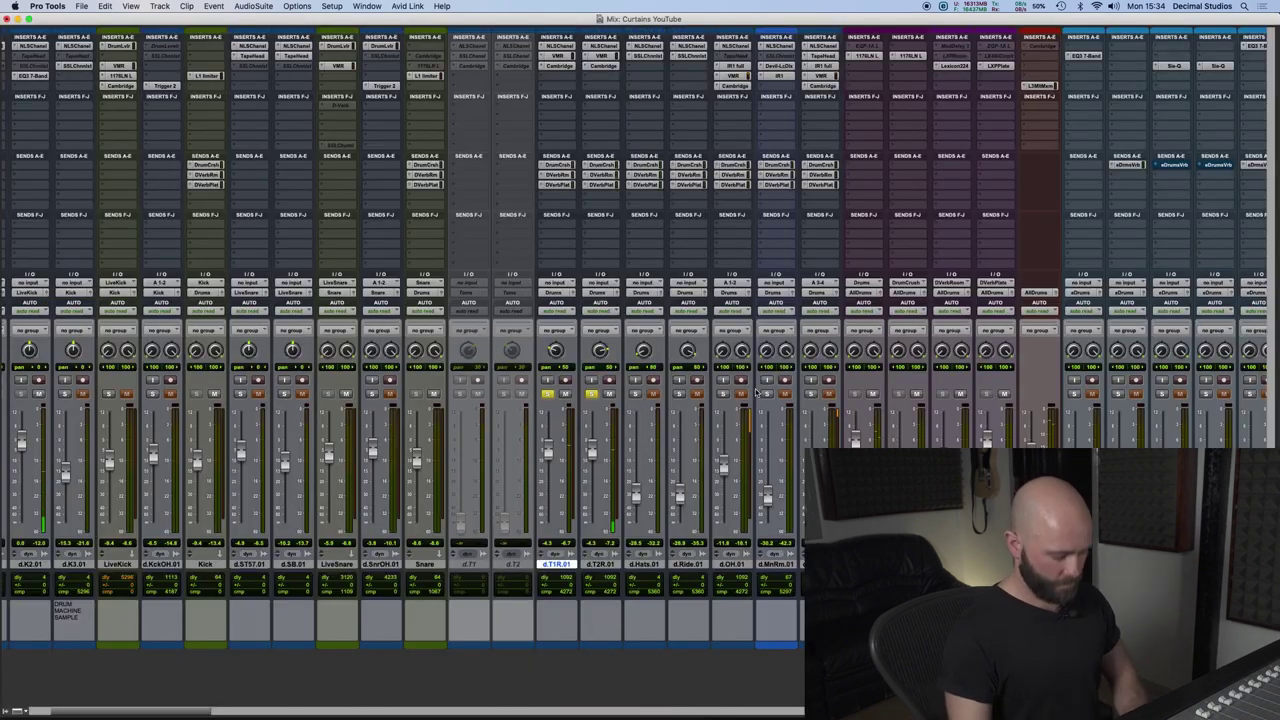
key(super+equal)
scroll(302, 327, right, 10)
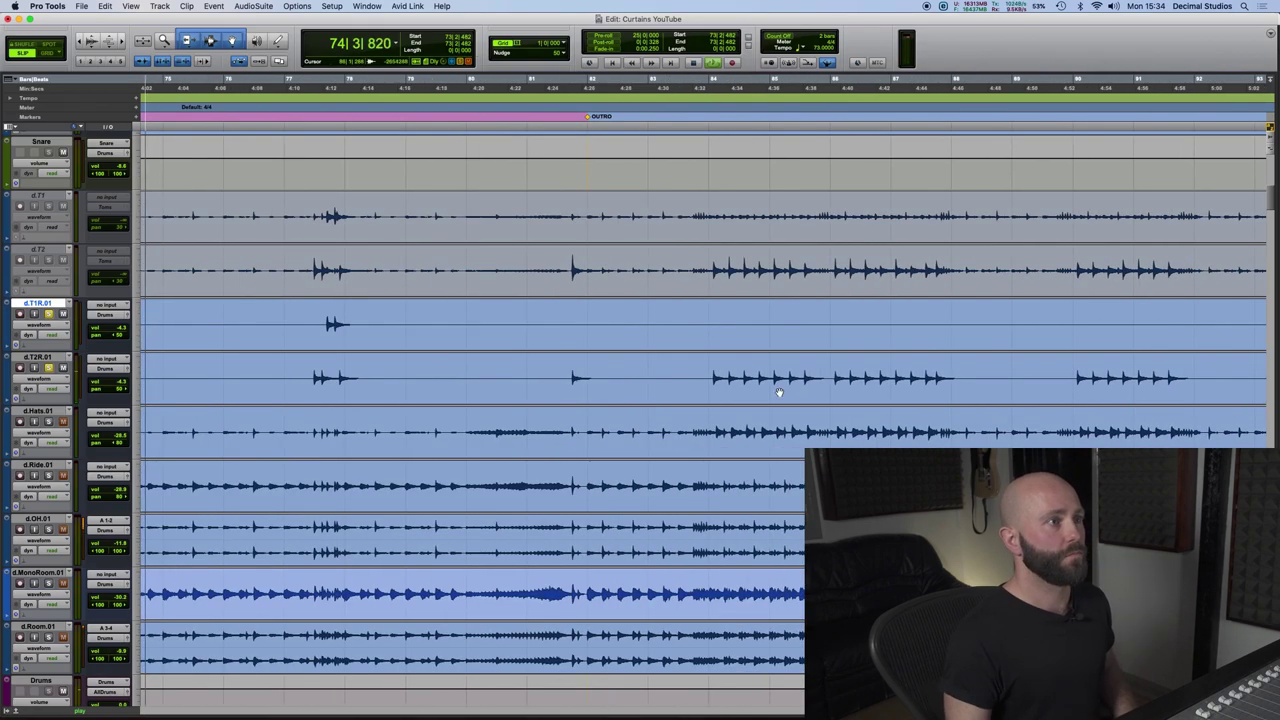
click(304, 375)
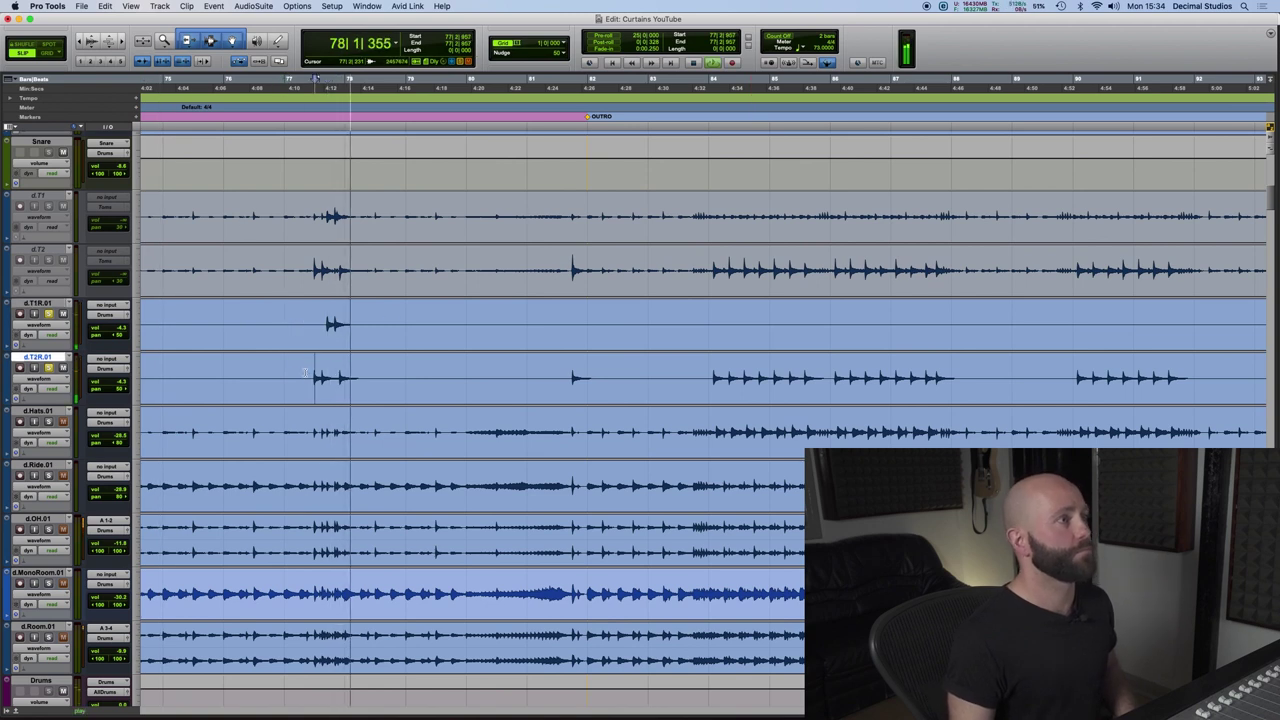
key(super+bracketright)
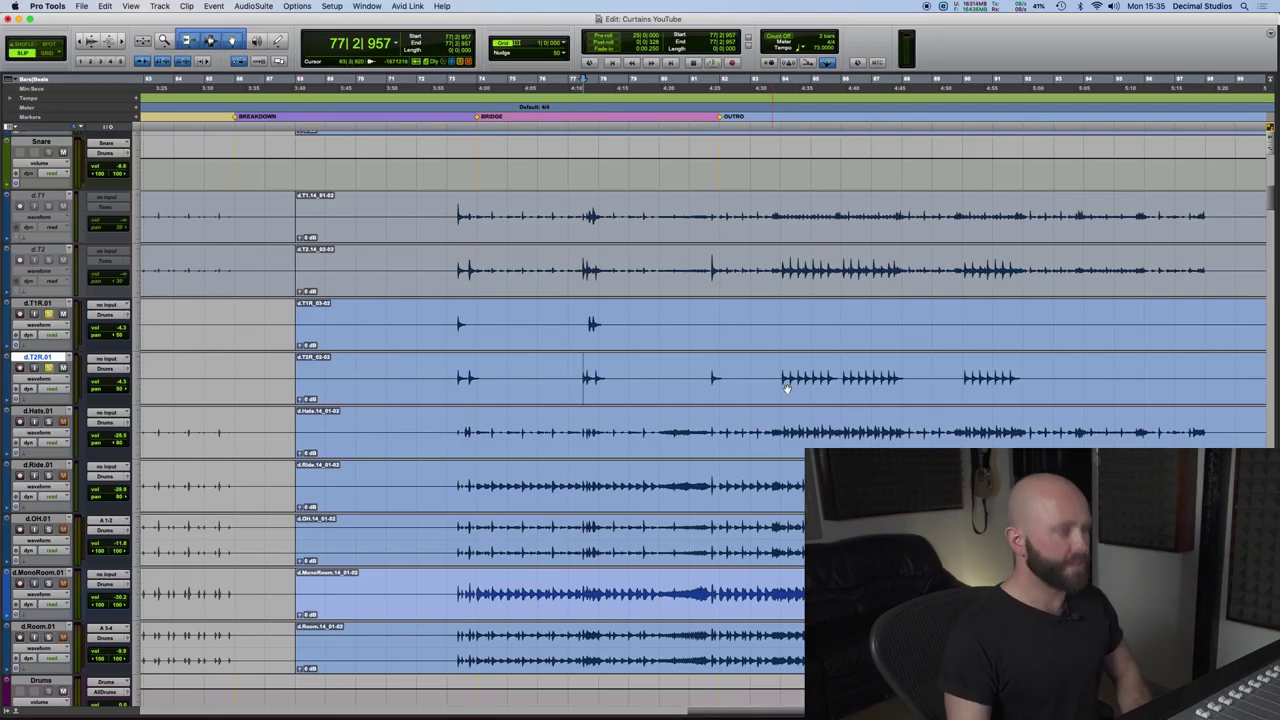
Open the Virtual Mix Rack on d.T1R.01 and bypass the VMR and Cambridge plug-ins on both tom tracks.
key(super+equal)
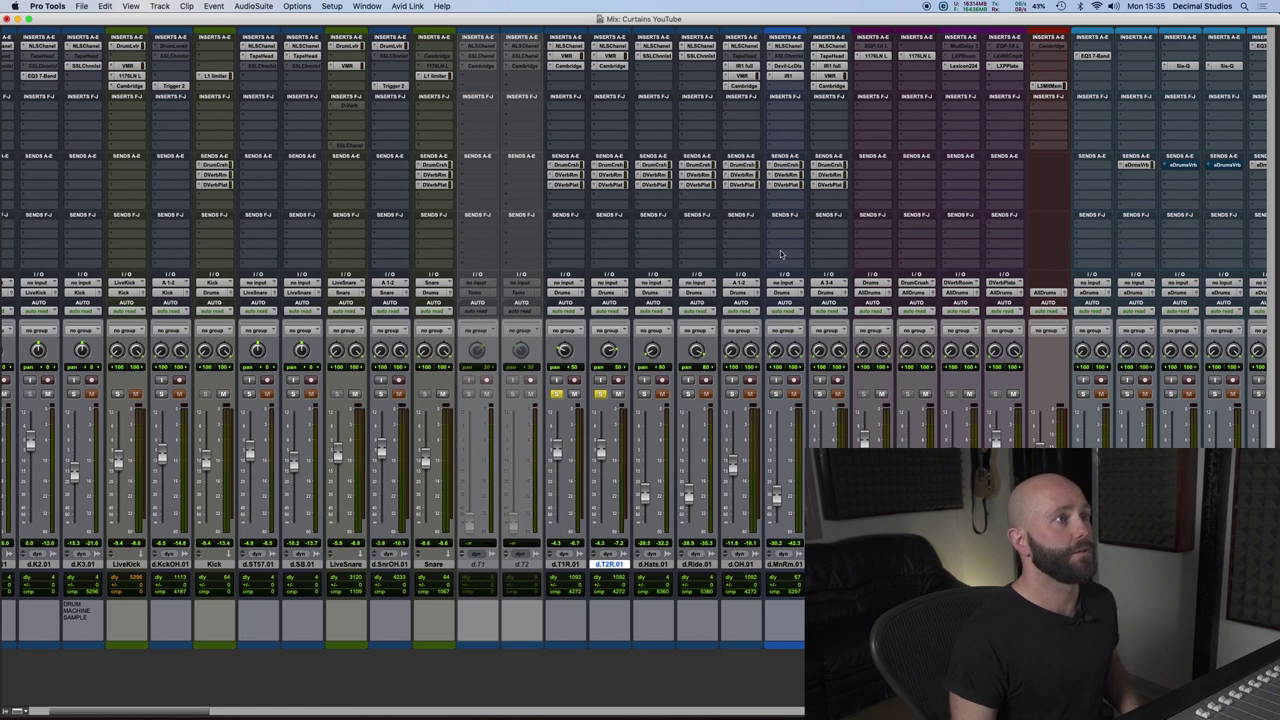
click(566, 56)
drag(648, 108, 460, 106)
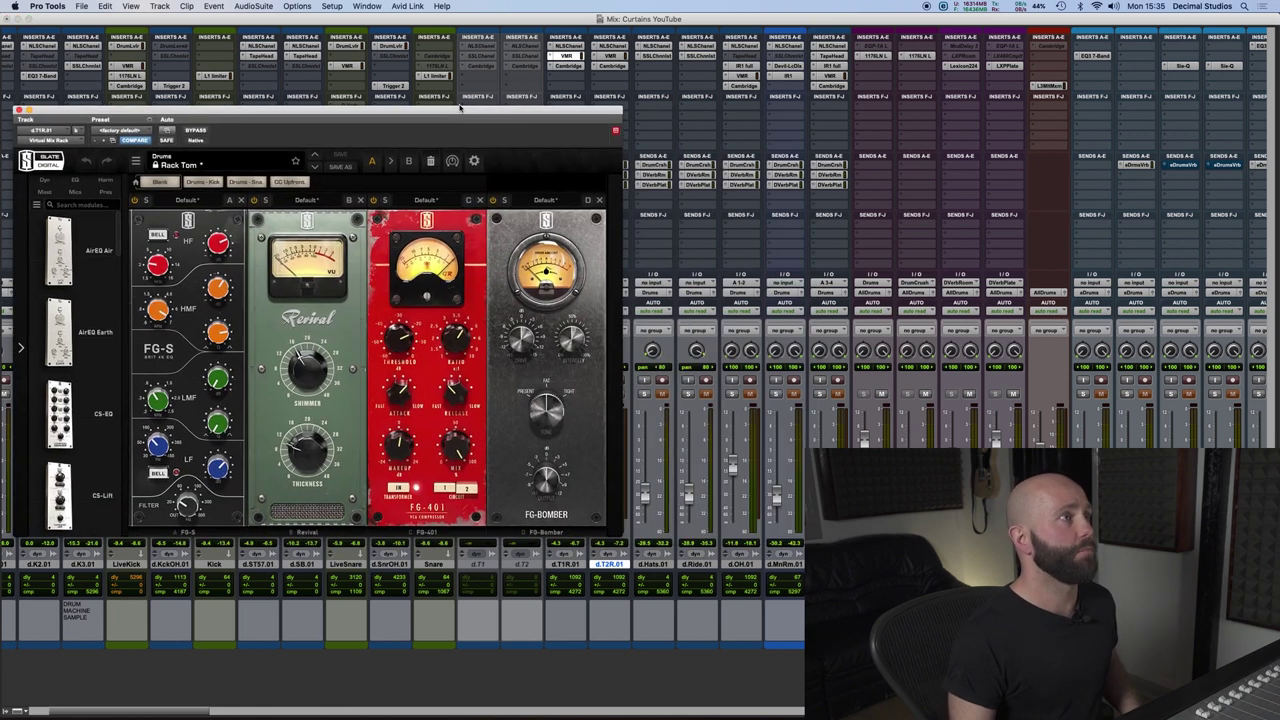
drag(274, 111, 274, 108)
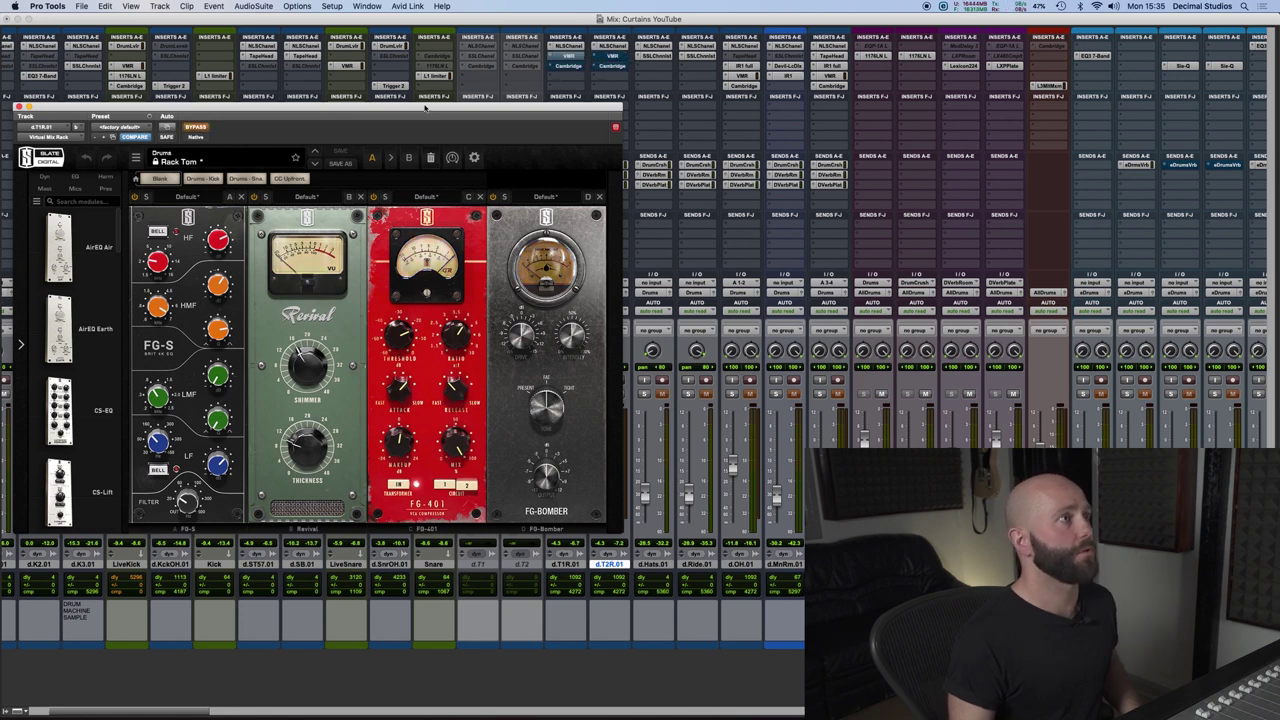
drag(425, 107, 1019, 106)
Play the bar 77 tom fill with the plug-ins bypassed, stop playback and close the Virtual Mix Rack.
key(super+equal)
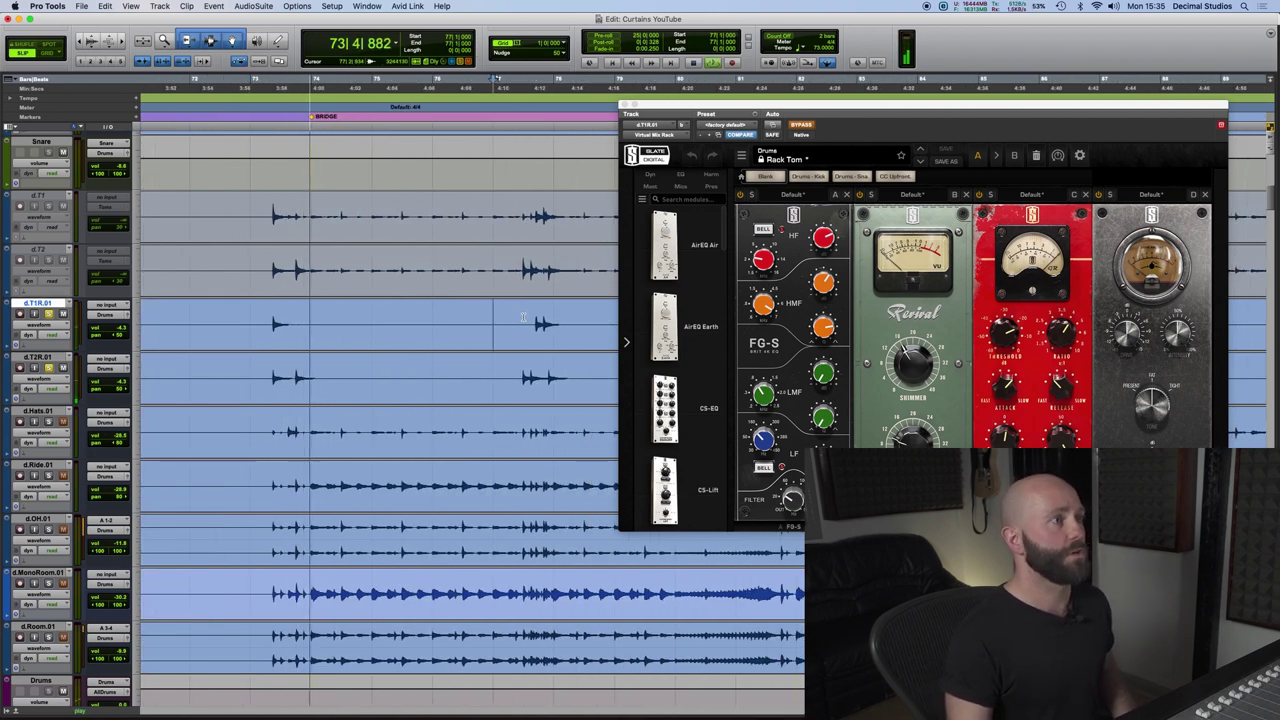
click(518, 368)
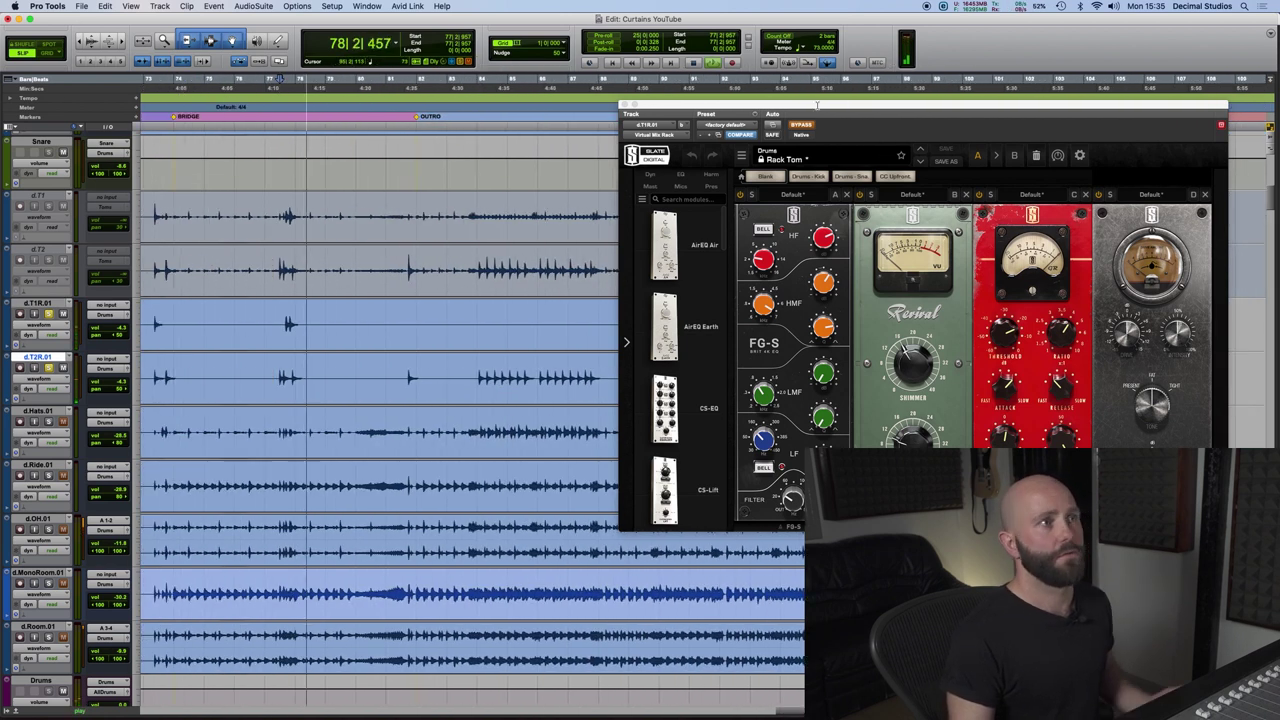
key(space)
drag(817, 104, 606, 105)
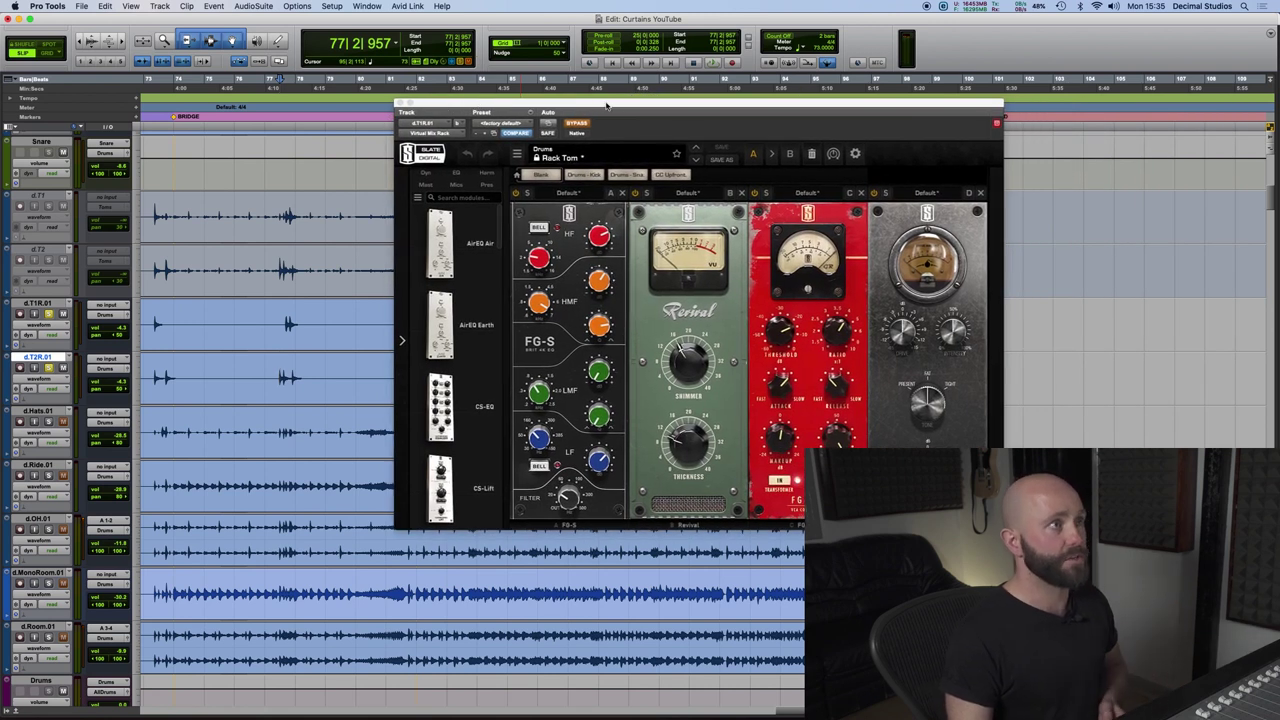
click(400, 103)
Place the cursor before the bar 77 fill on d.T1R.01 and reopen that track's Virtual Mix Rack with its bypass off.
key(super+equal)
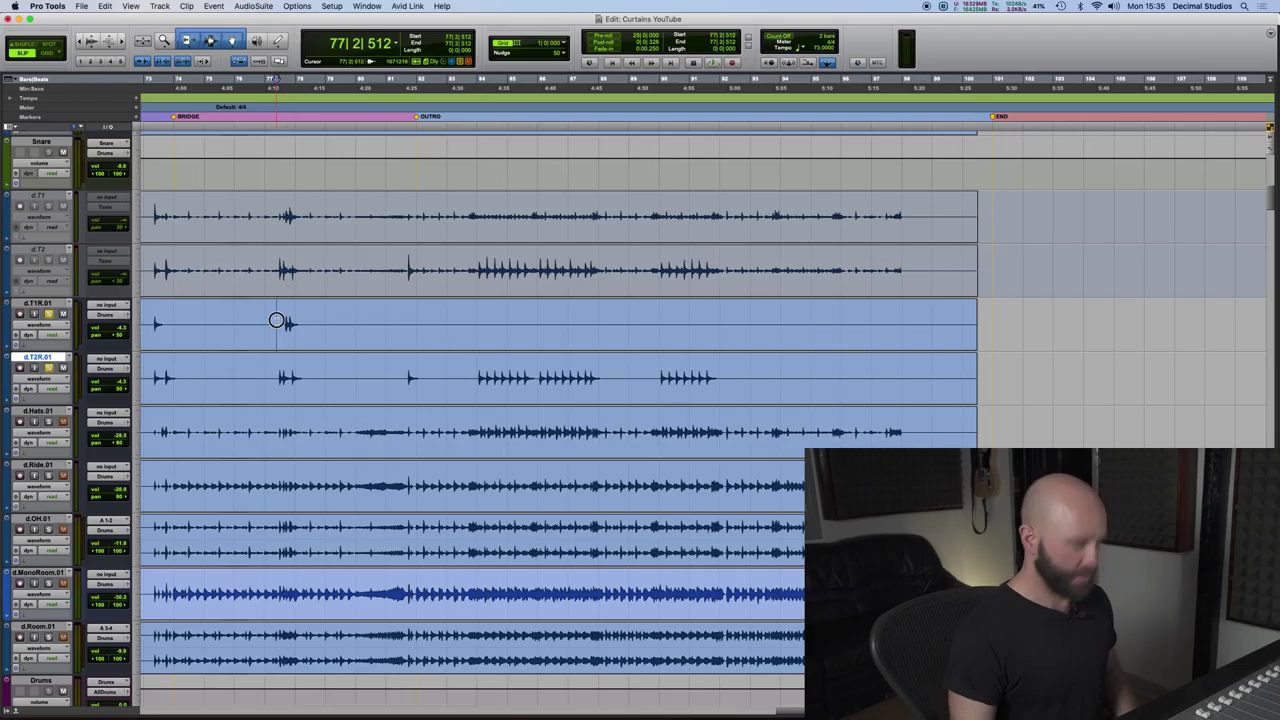
key(super+equal)
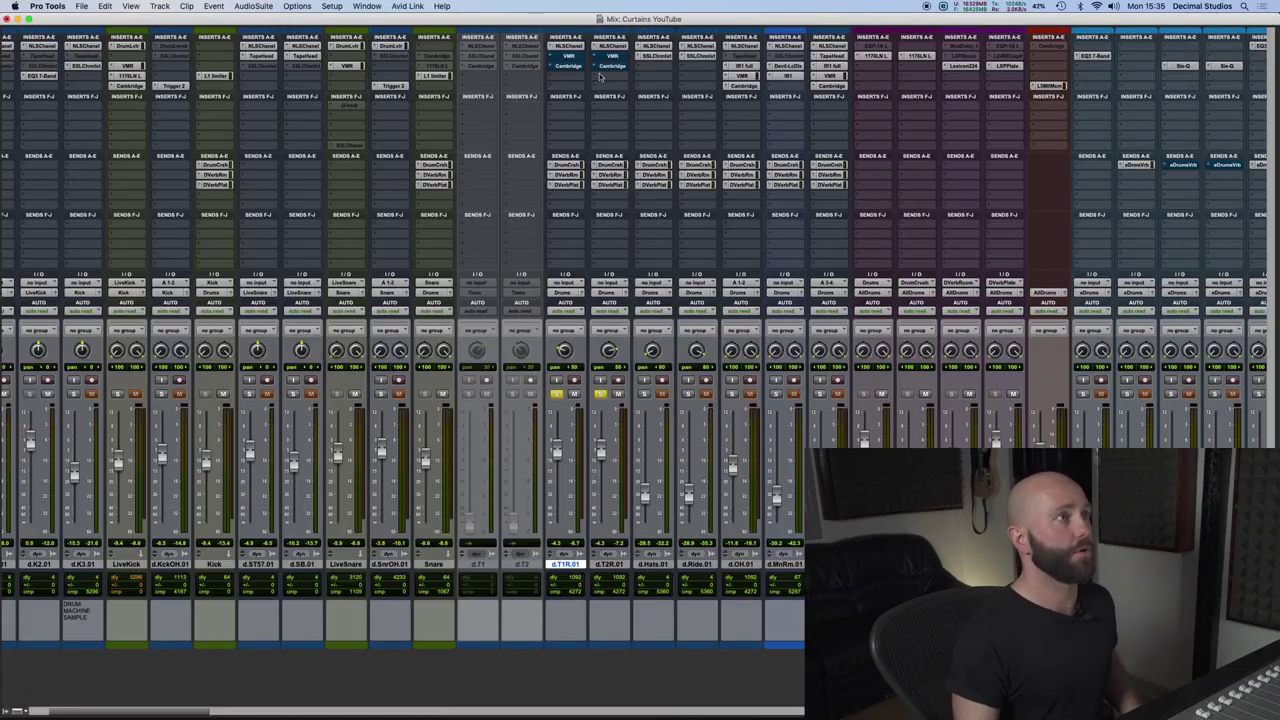
click(566, 56)
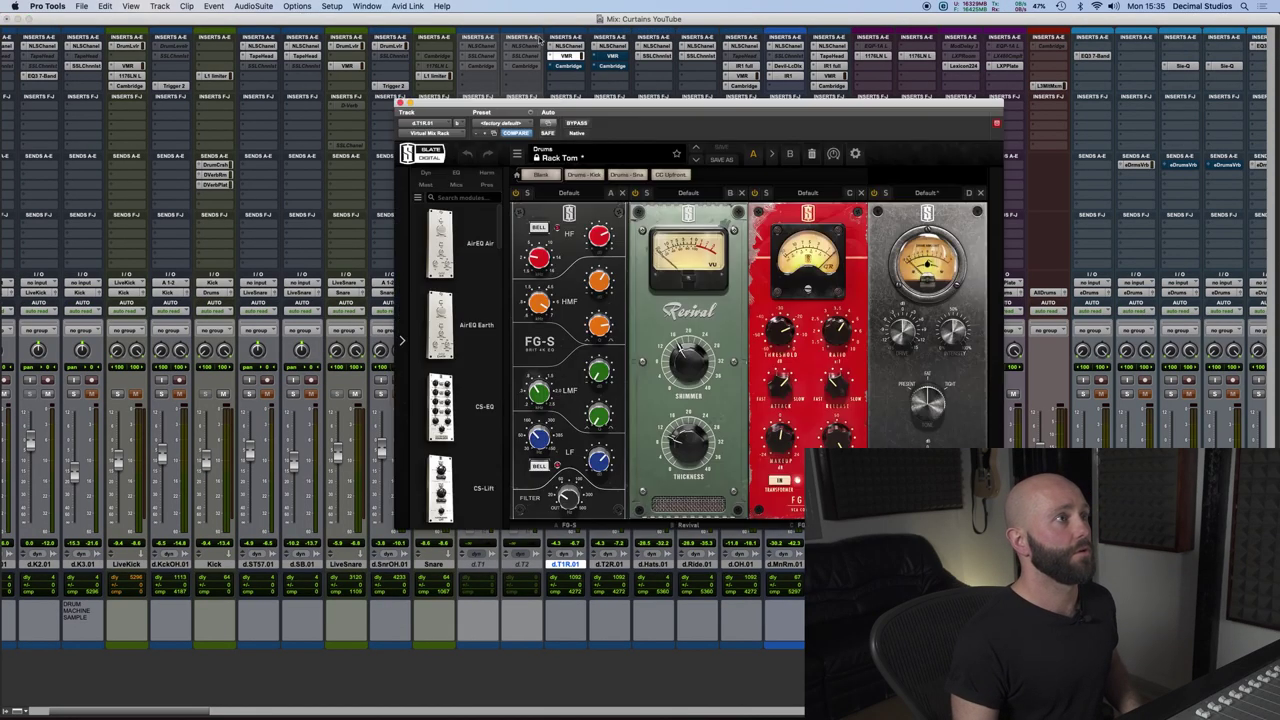
drag(693, 110, 601, 105)
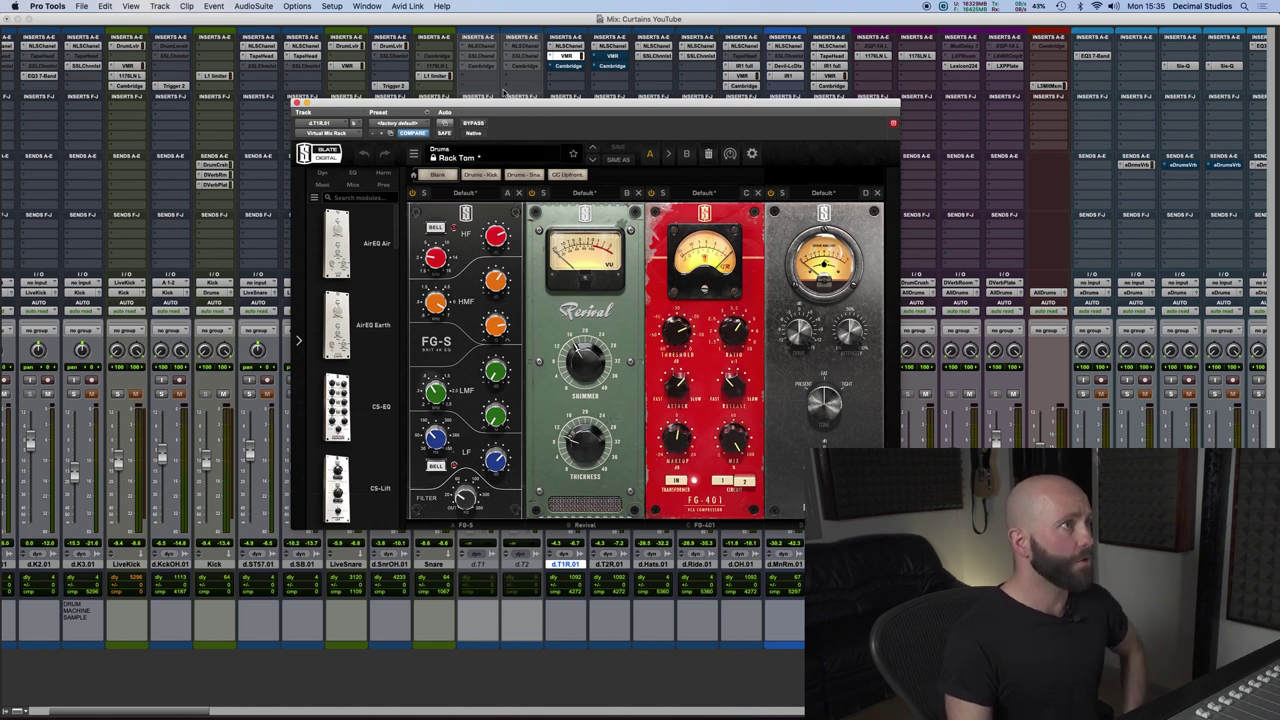
drag(498, 103, 776, 106)
key(super+equal)
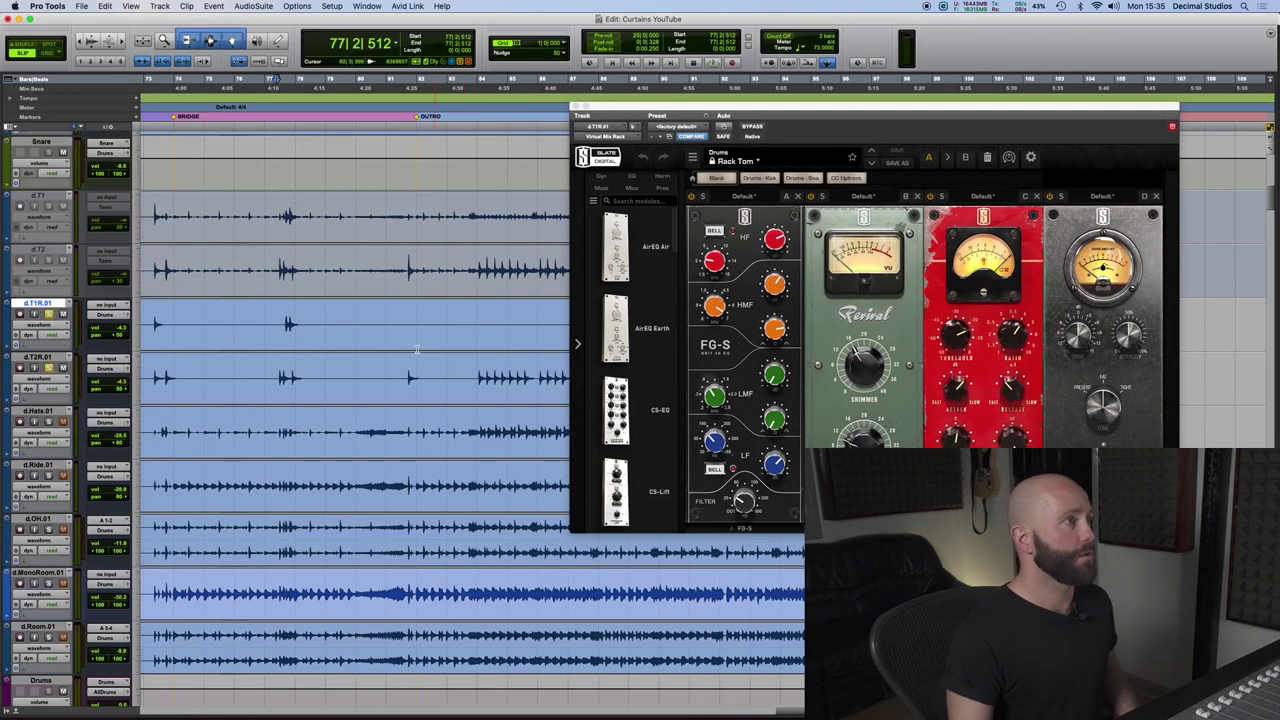
Play the bar 77 fill and select the rack tom hits on d.T1R.01 from 77|3|660 into bar 78.
key(space)
key(super+bracketright)
key(super+bracketright)
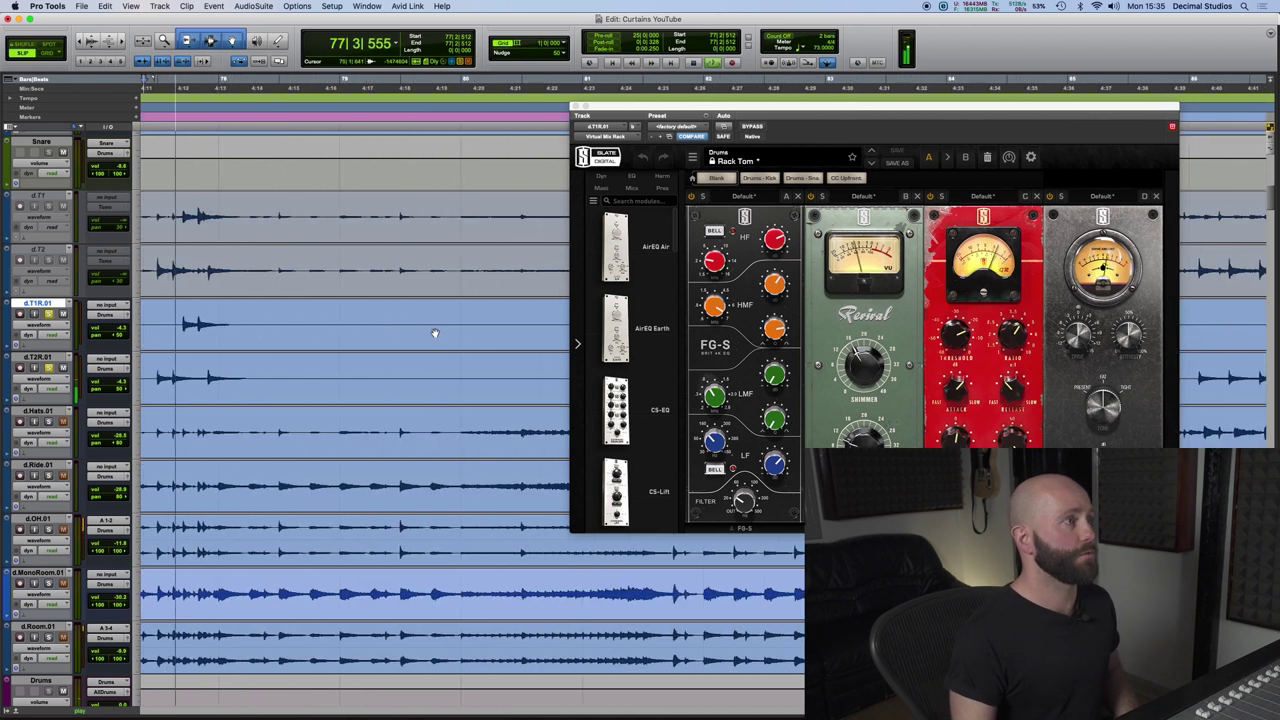
shift+click(340, 322)
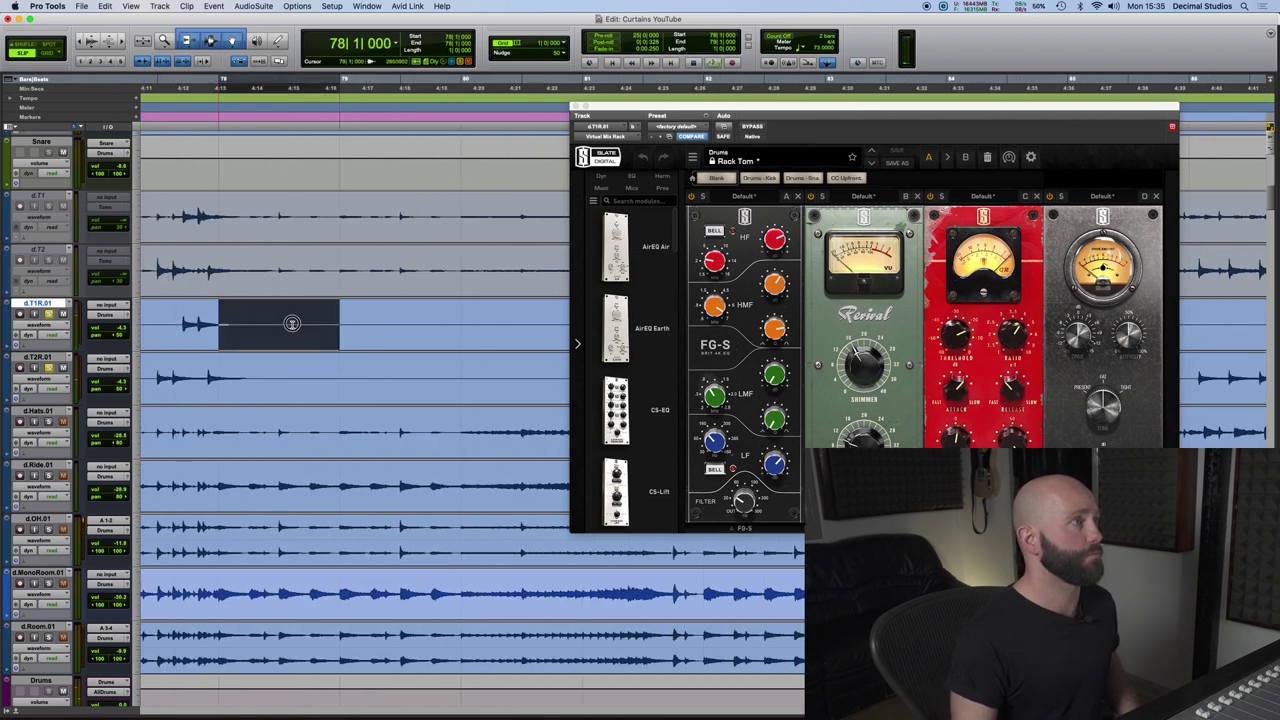
drag(272, 322, 178, 332)
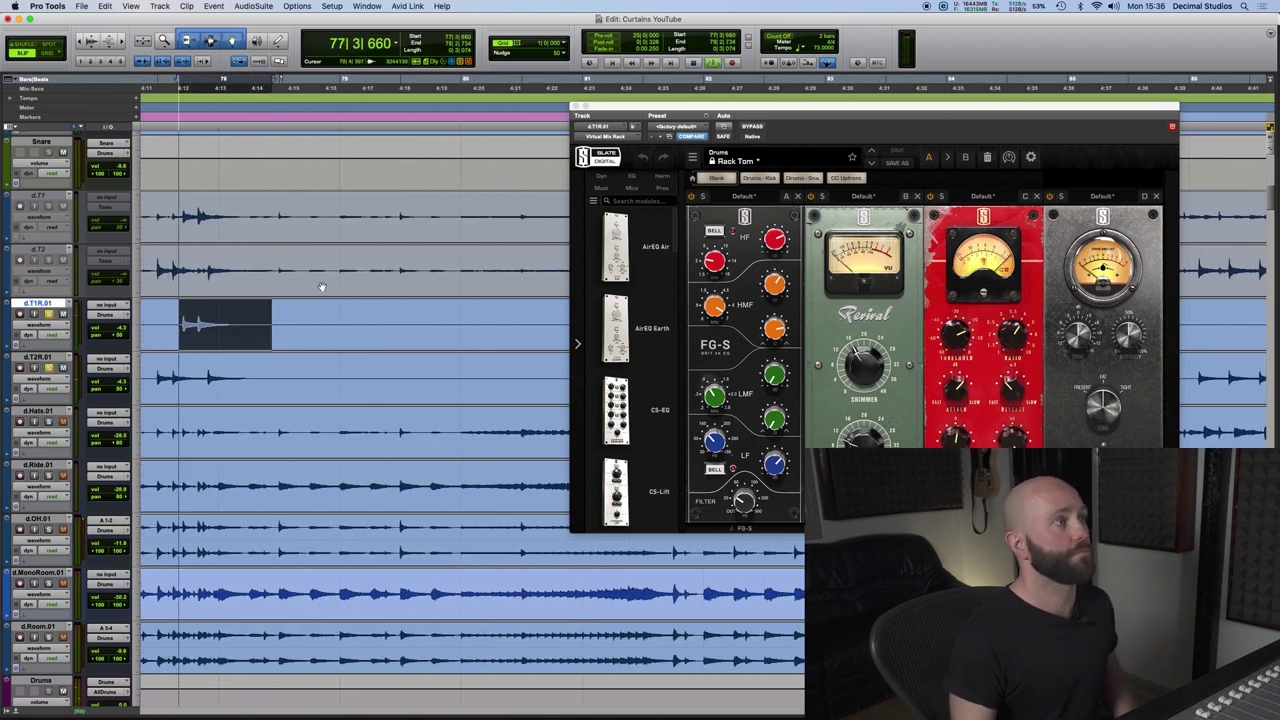
Unsolo d.T2R.01, switch off the Revival, FG-401 and FG-Bomber modules and audition the FG-S EQ on the looped rack tom.
drag(830, 106, 780, 105)
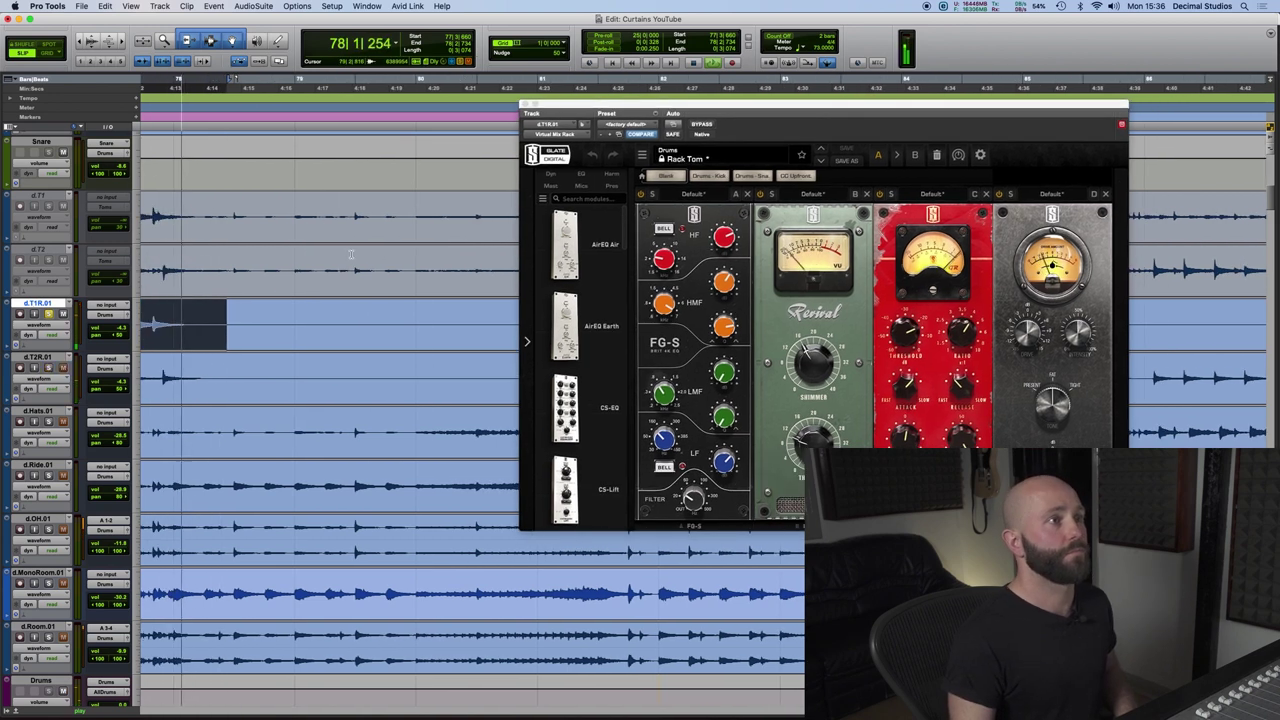
click(880, 197)
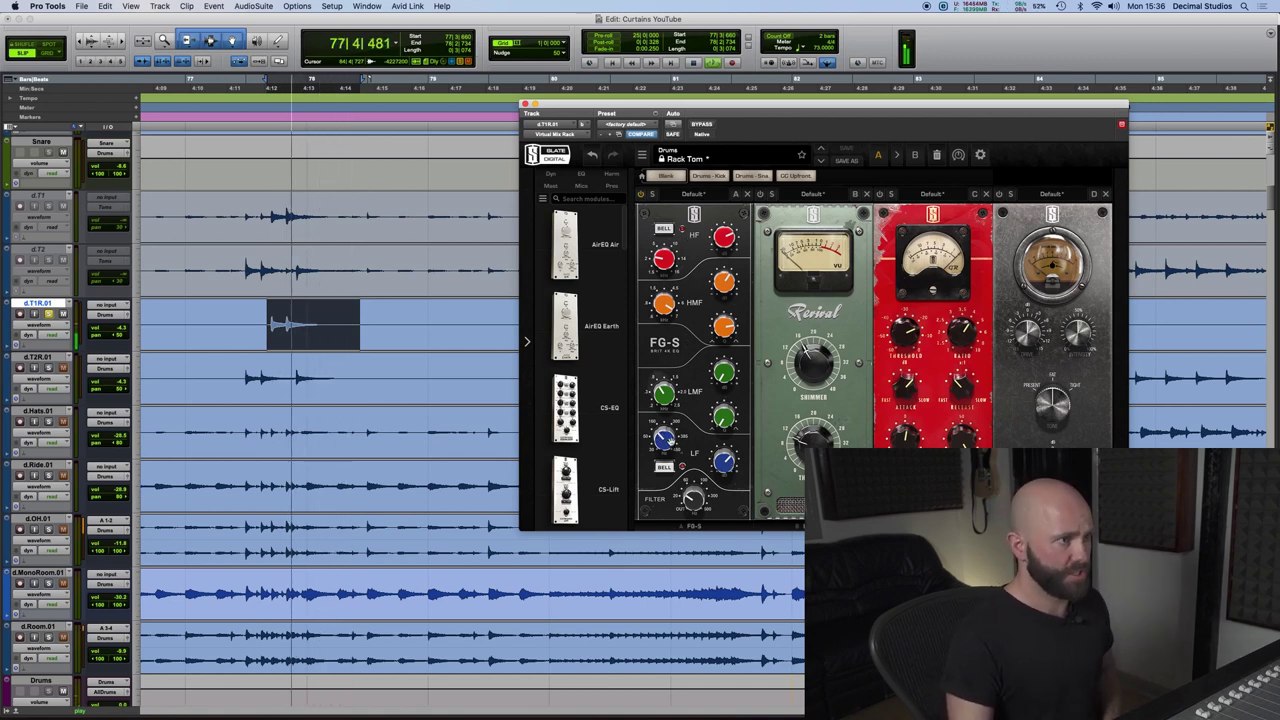
mouse_move(693, 500)
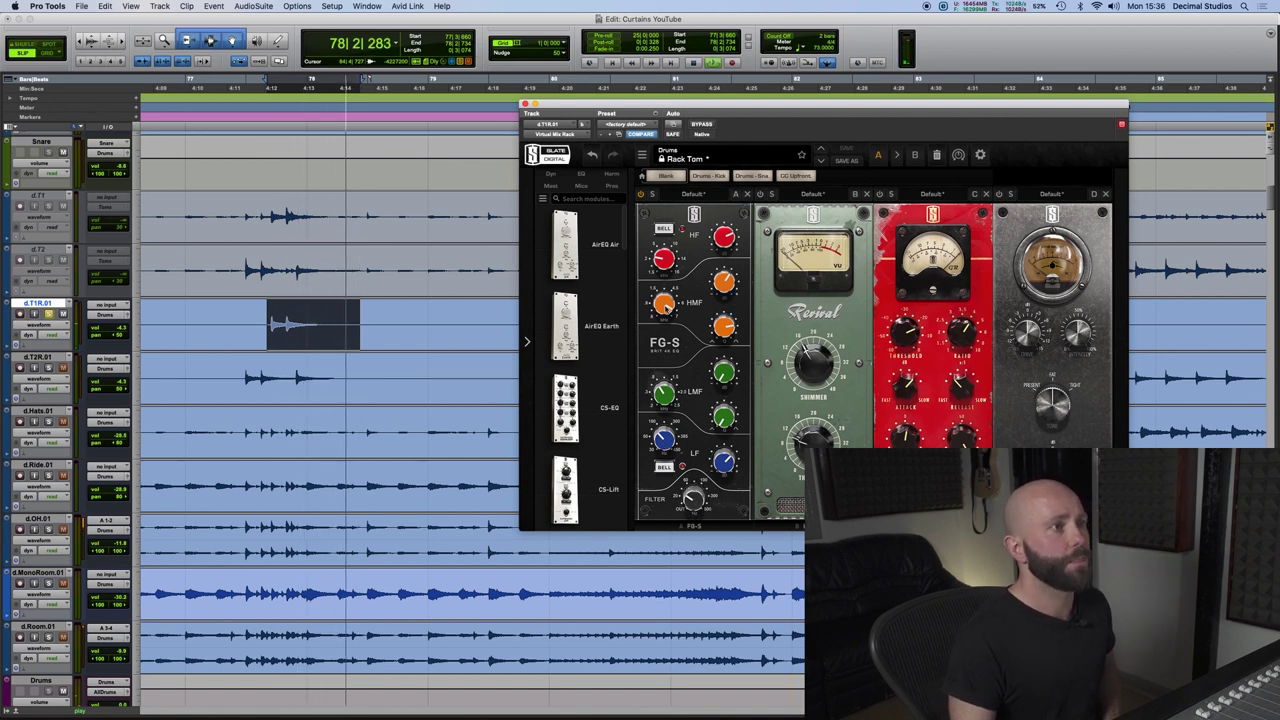
mouse_move(663, 305)
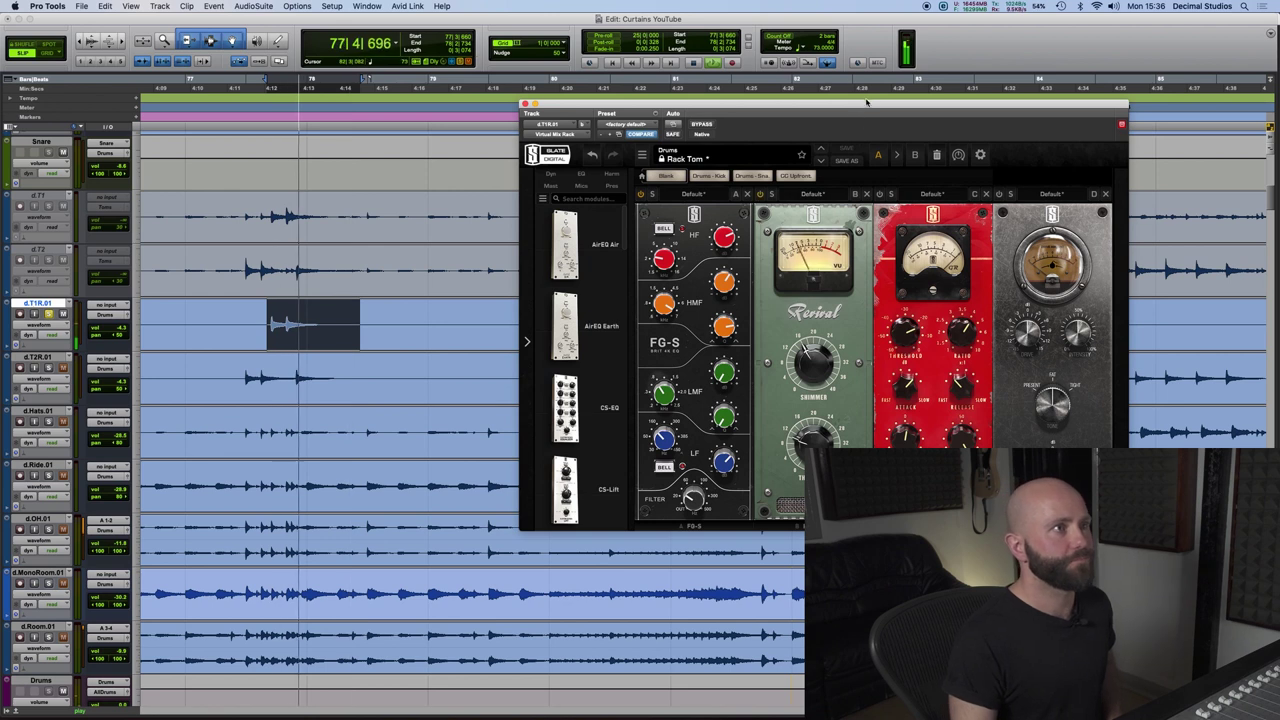
Audition the Revival, FG-401 and FG-Bomber modules in turn on the looped rack tom, leaving all of them switched on.
drag(800, 104, 680, 111)
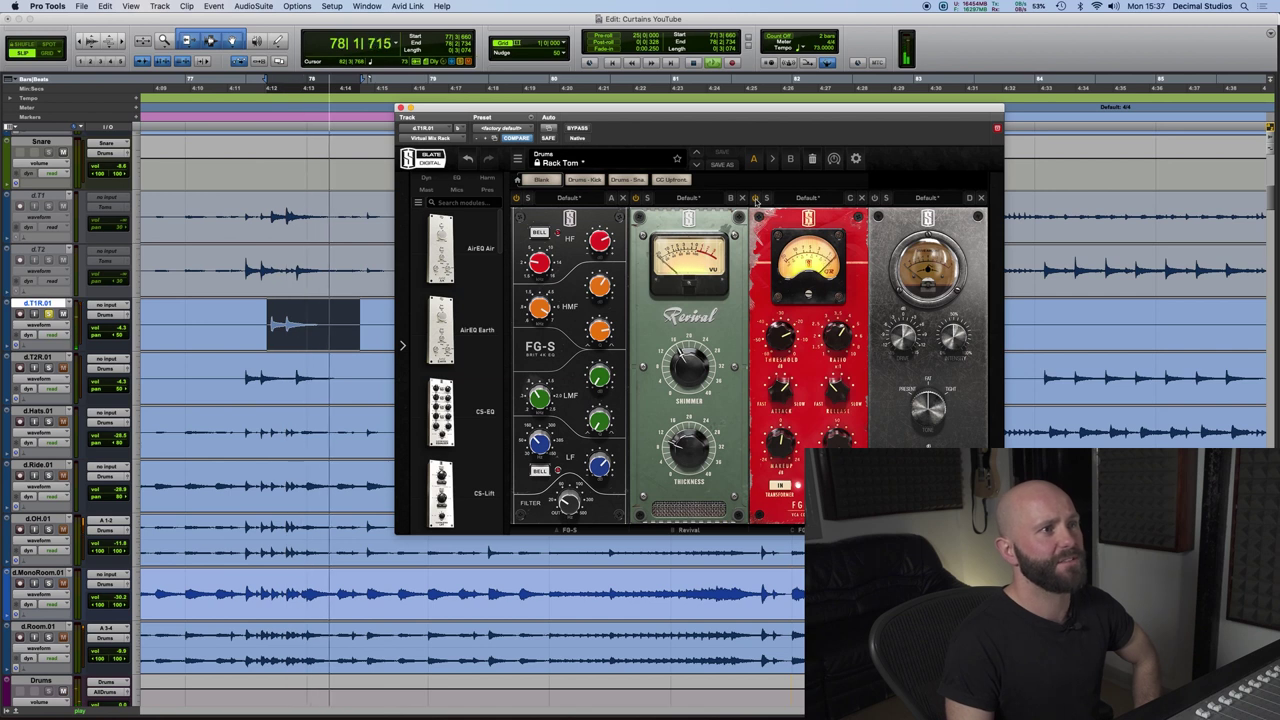
drag(772, 110, 770, 110)
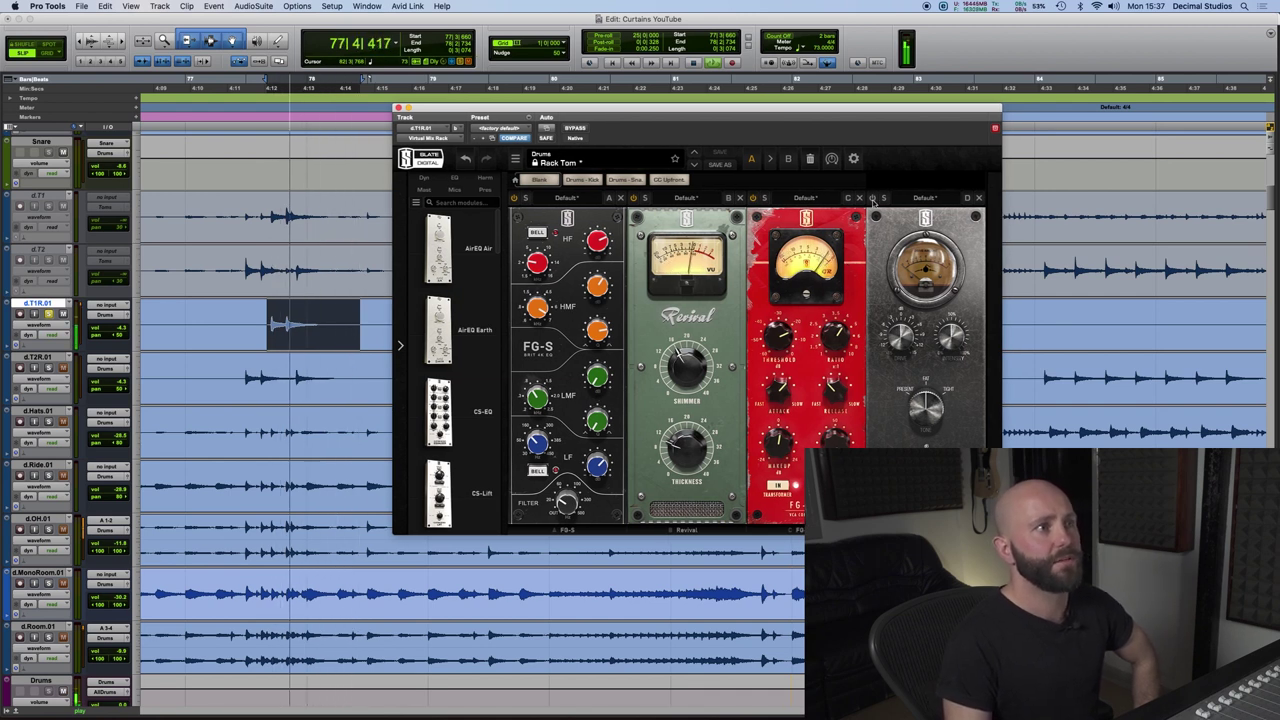
drag(877, 108, 883, 105)
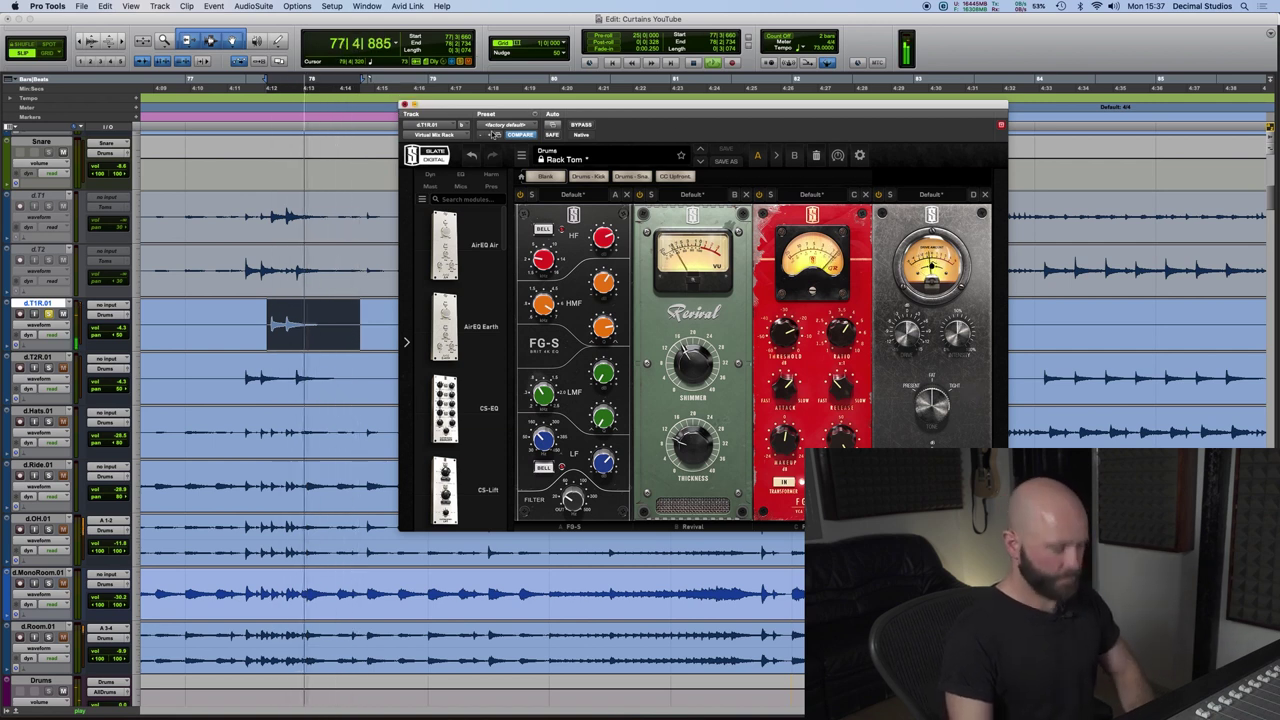
Open the Cambridge EQ on d.T1R.01 and audition its mid-frequency cut by toggling the MF band.
key(super+equal)
click(568, 66)
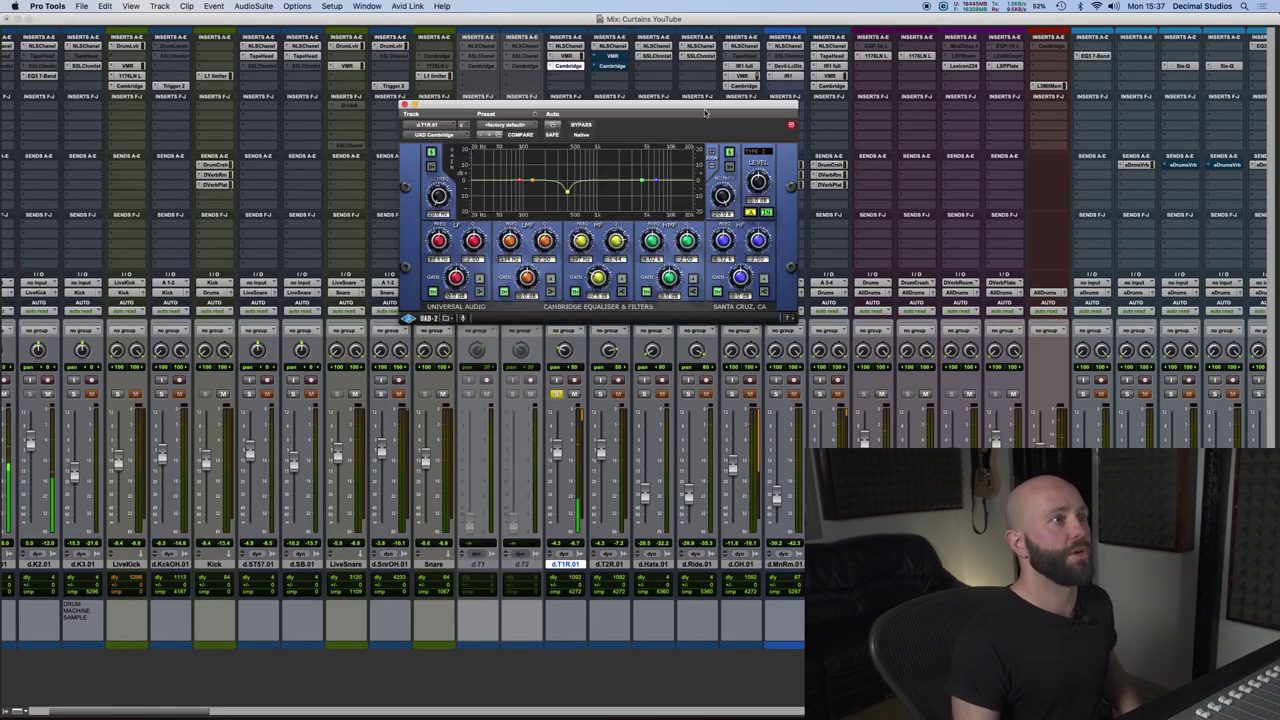
drag(628, 106, 781, 115)
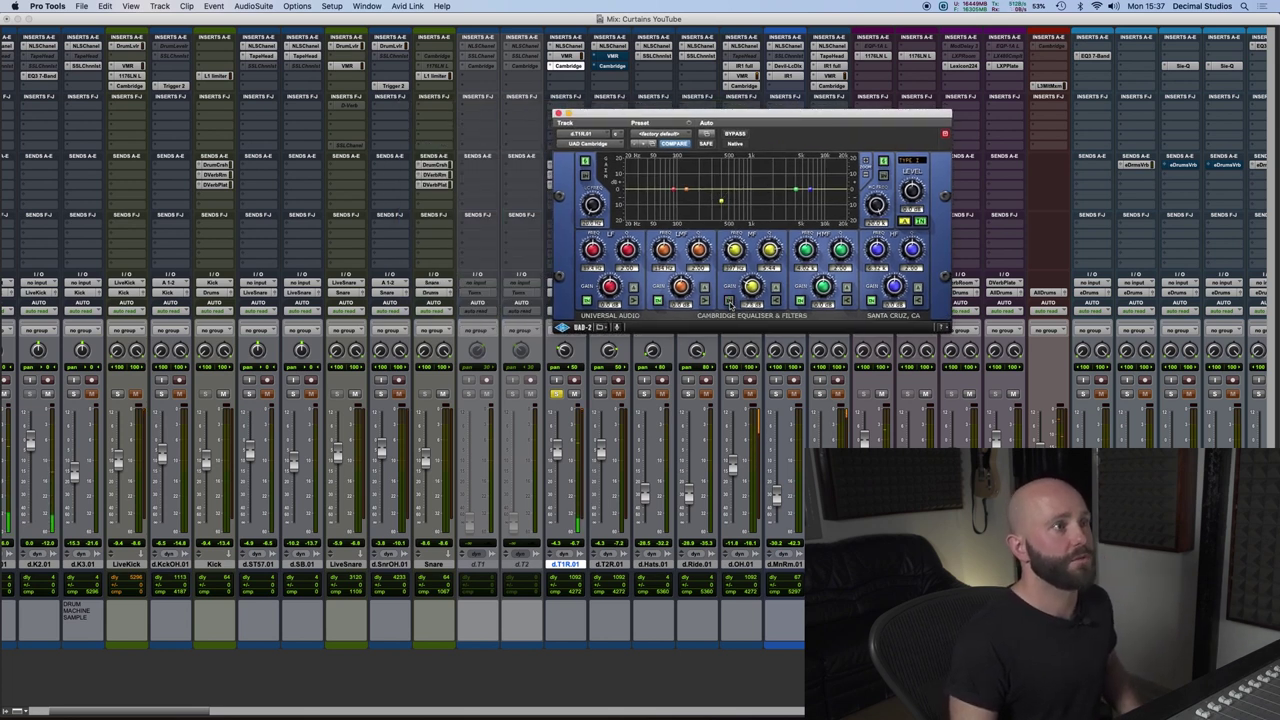
Reactivate the VMR and Cambridge plug-ins on d.T2R.01, solo the track and open its Virtual Mix Rack.
click(613, 67)
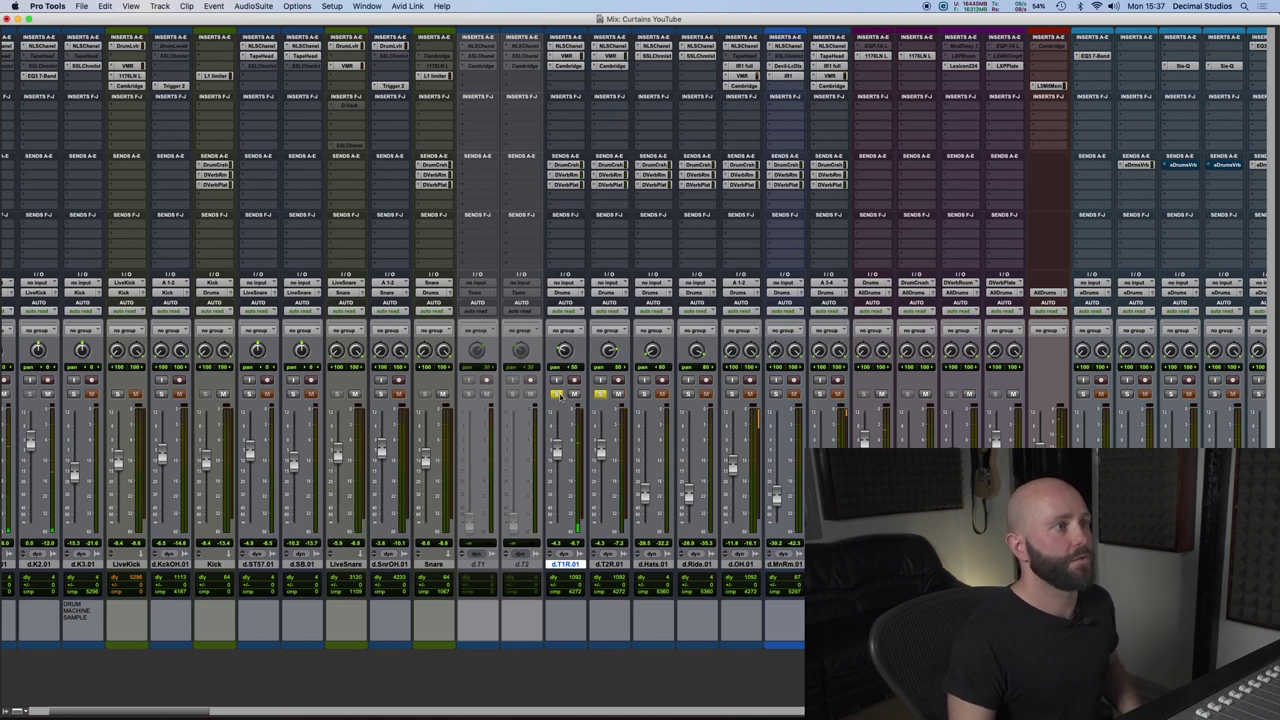
click(610, 56)
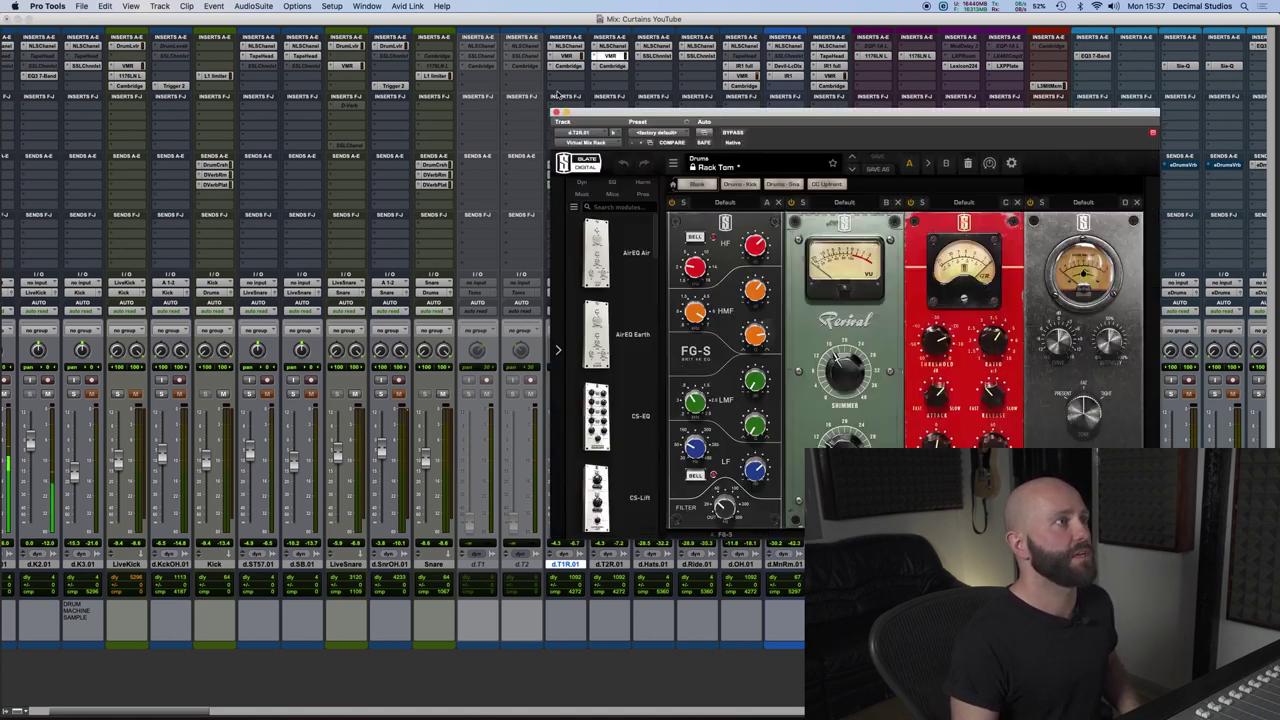
drag(805, 117, 488, 117)
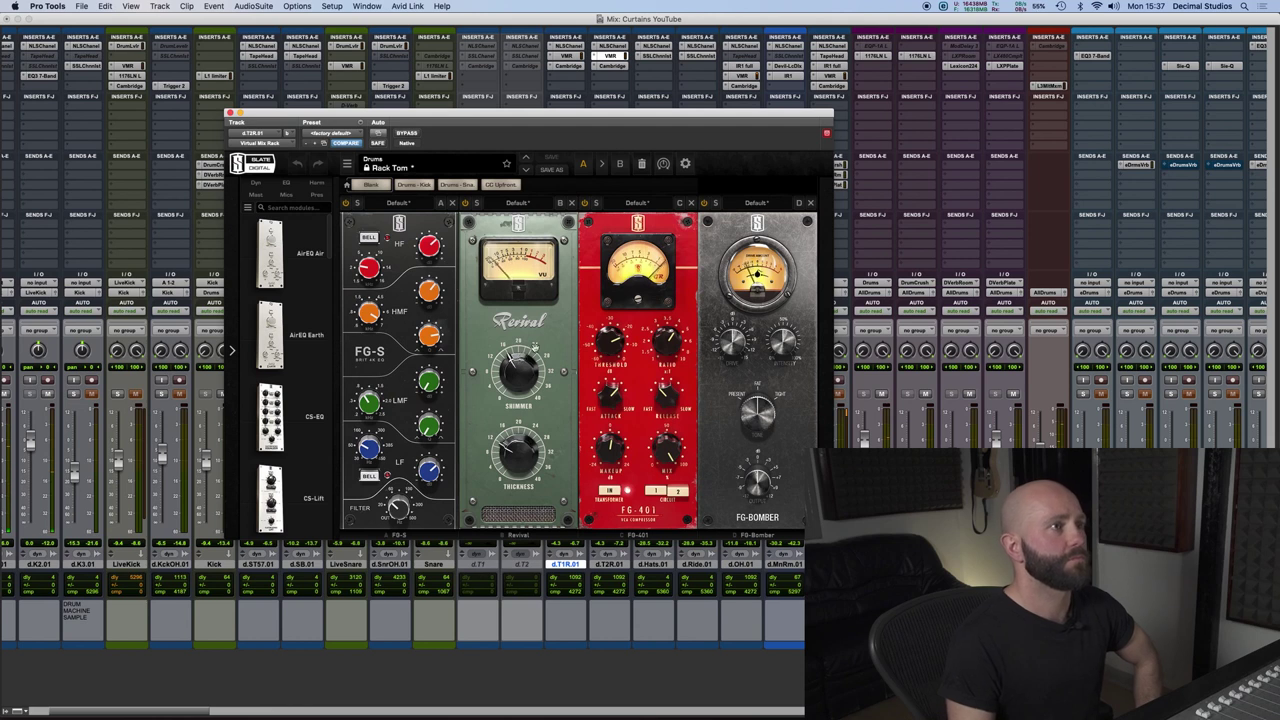
Compare the Virtual Mix Rack bypassed and active on d.T2R.01, close it and view the track's Cambridge EQ.
click(407, 133)
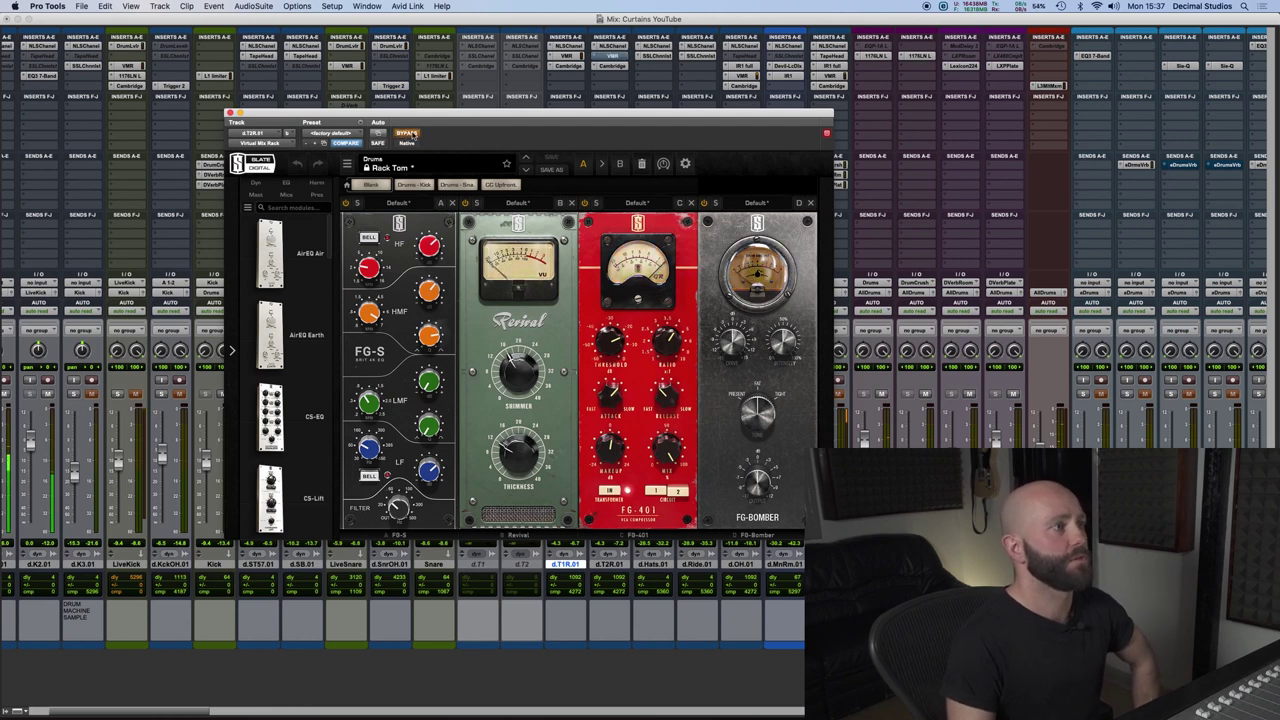
click(409, 133)
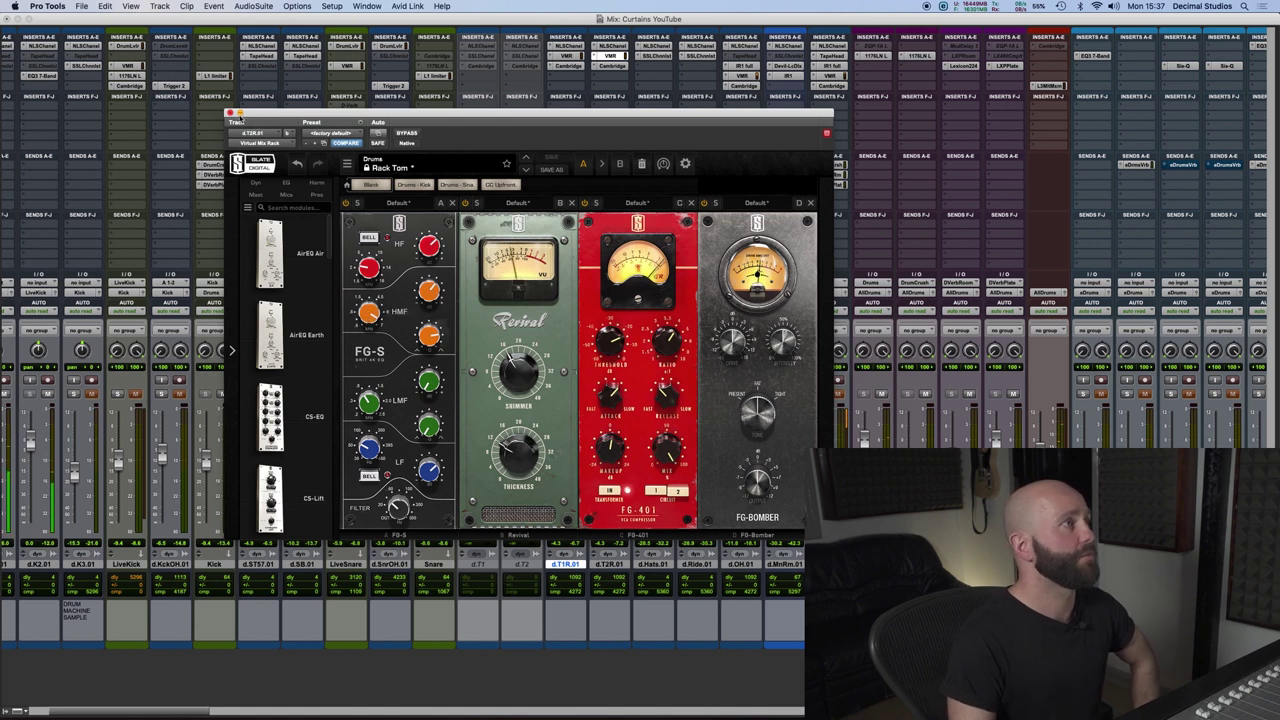
click(230, 113)
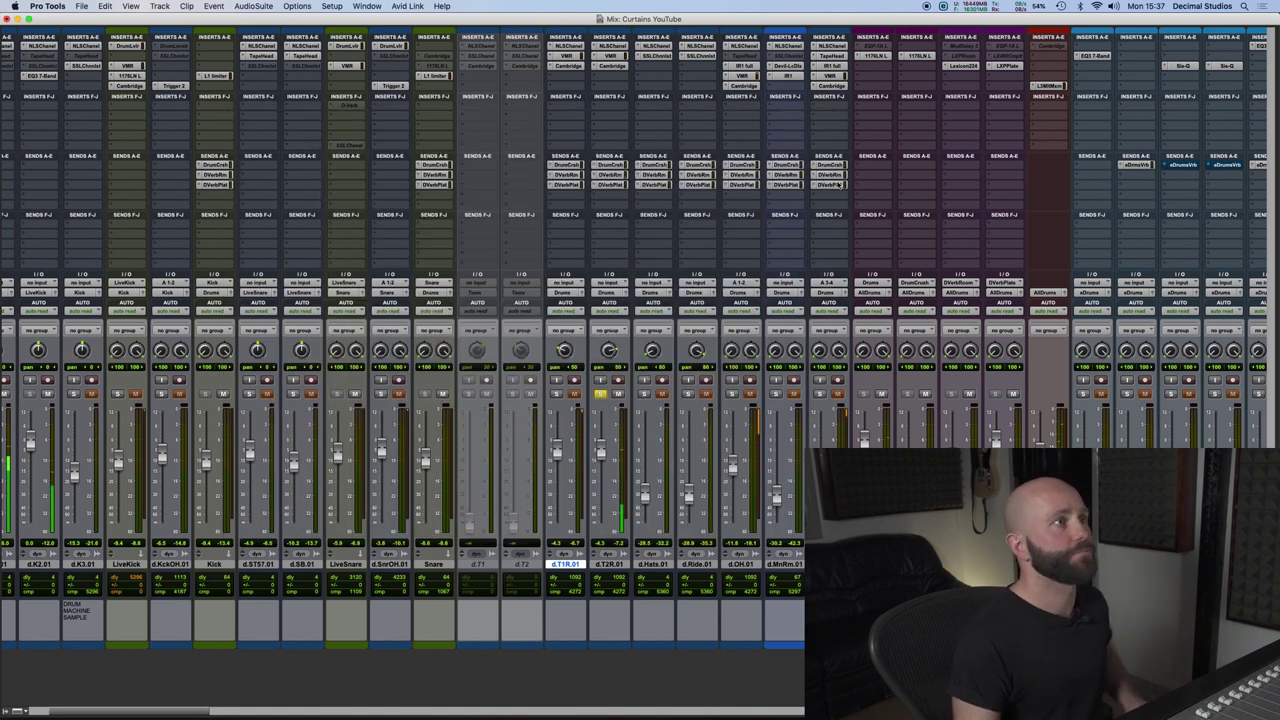
scroll(595, 250, right, 2)
click(594, 66)
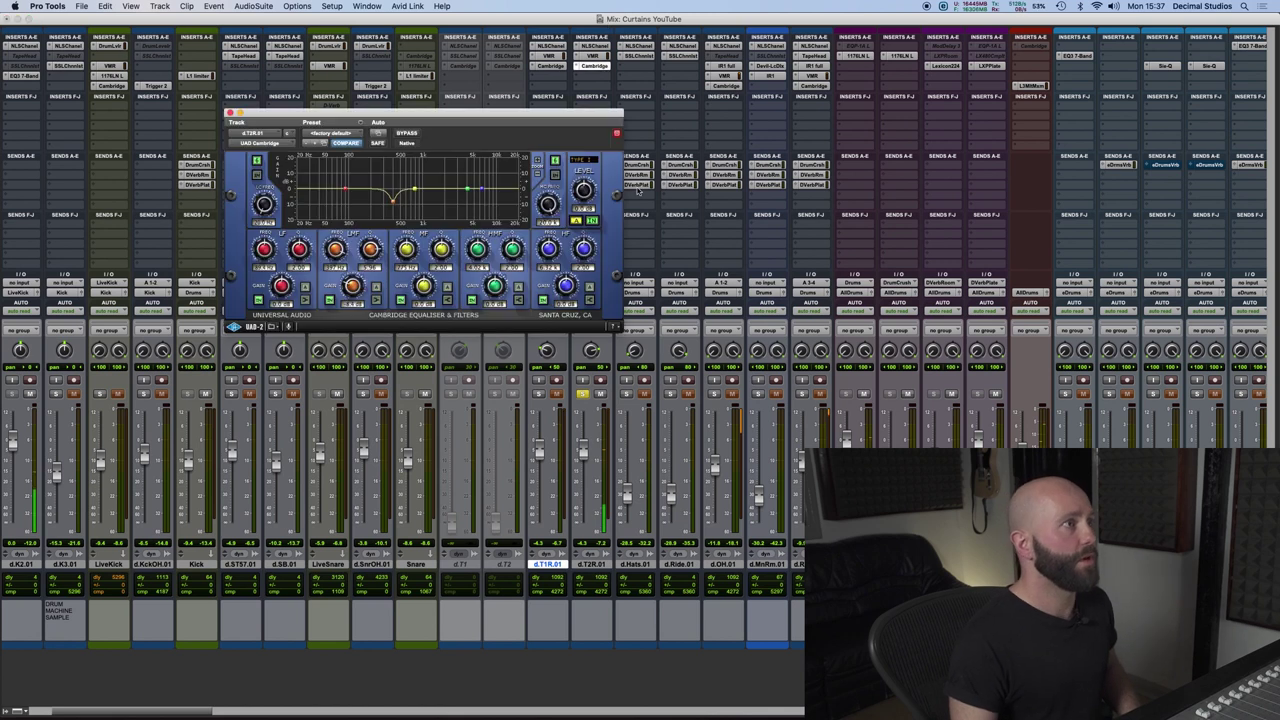
drag(416, 113, 649, 126)
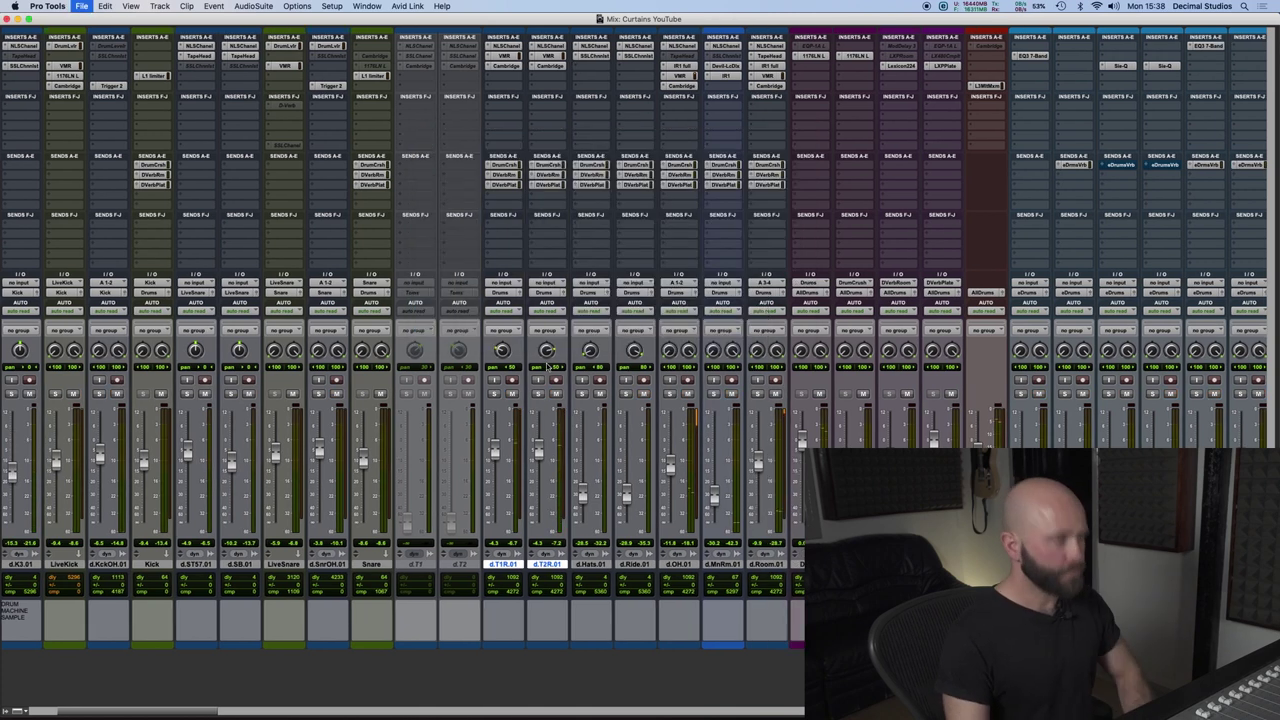
Solo d.Hats.01 and d.Ride.01 and audition the close cymbal mics over the looped tom fill.
key(super+equal)
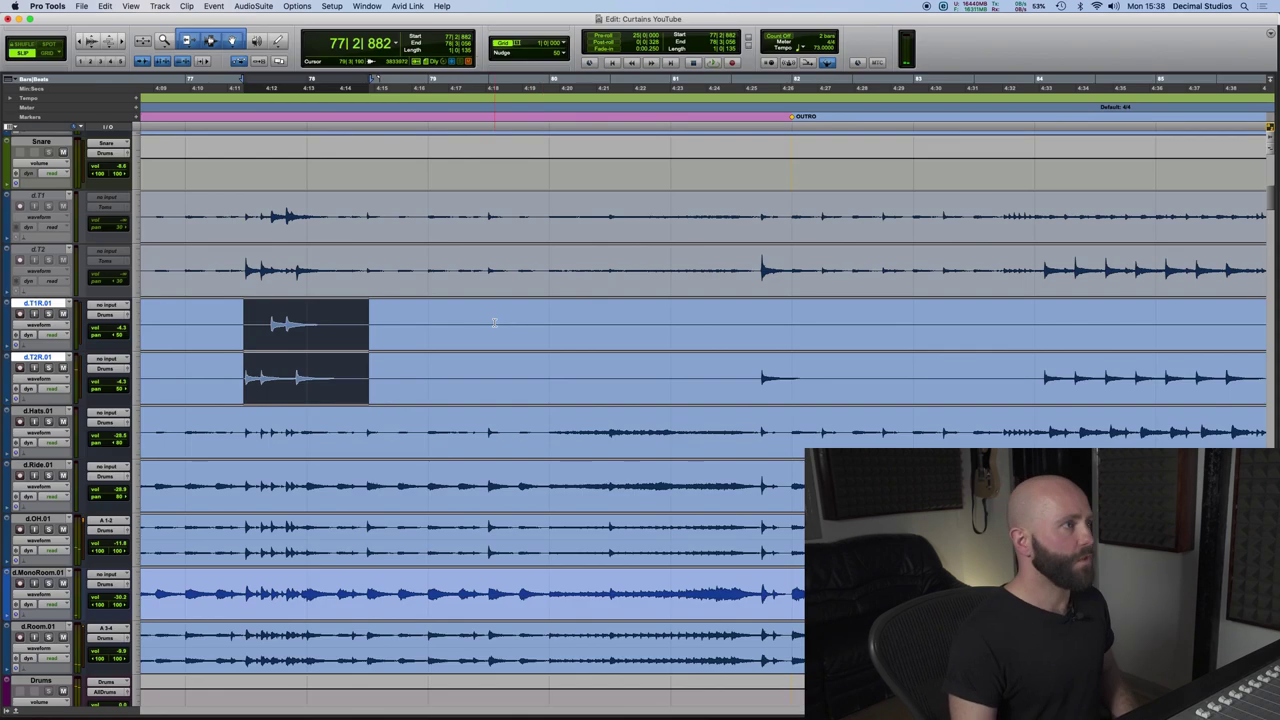
key(super+equal)
scroll(530, 390, right, 1)
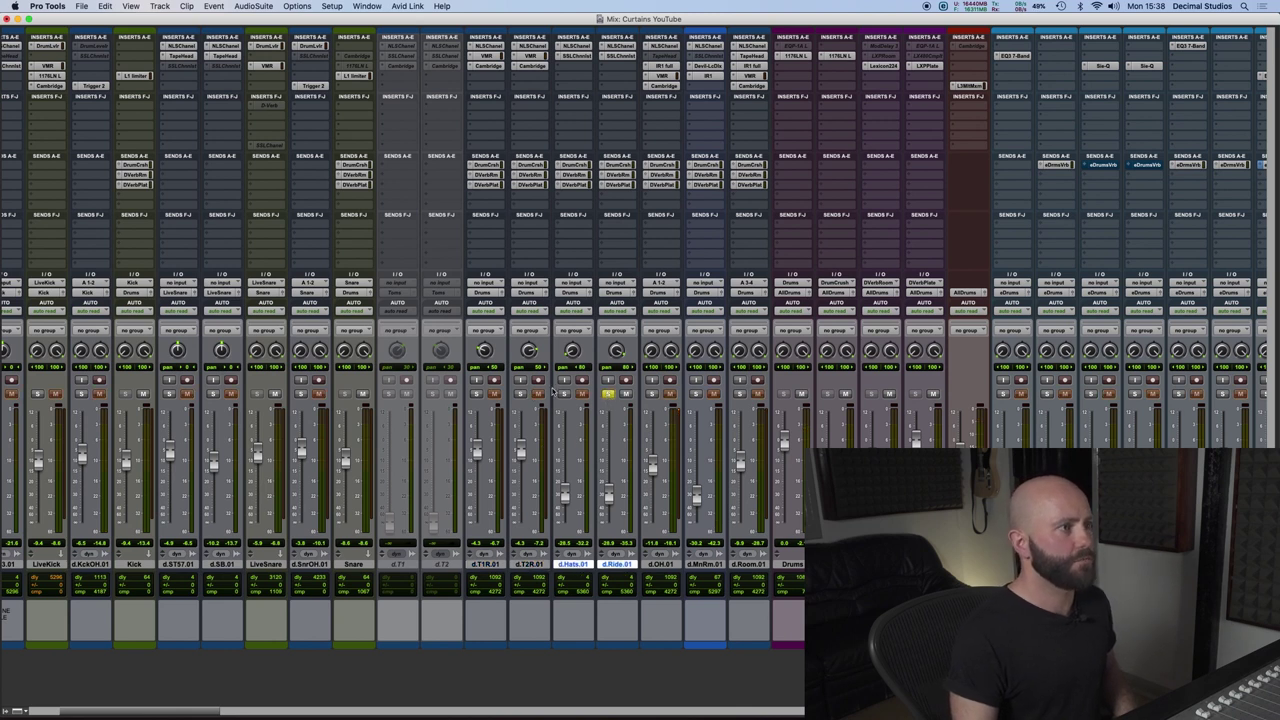
key(super+equal)
key(super+bracketleft)
key(super+bracketleft)
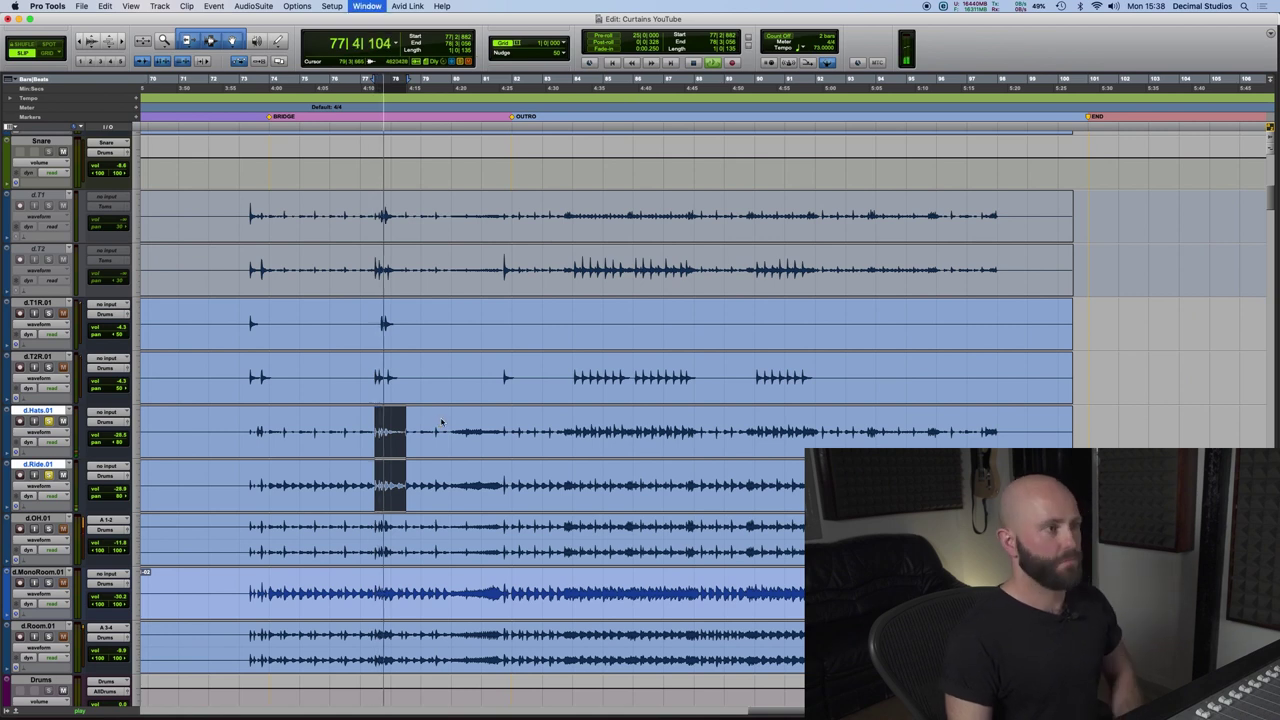
key(super+equal)
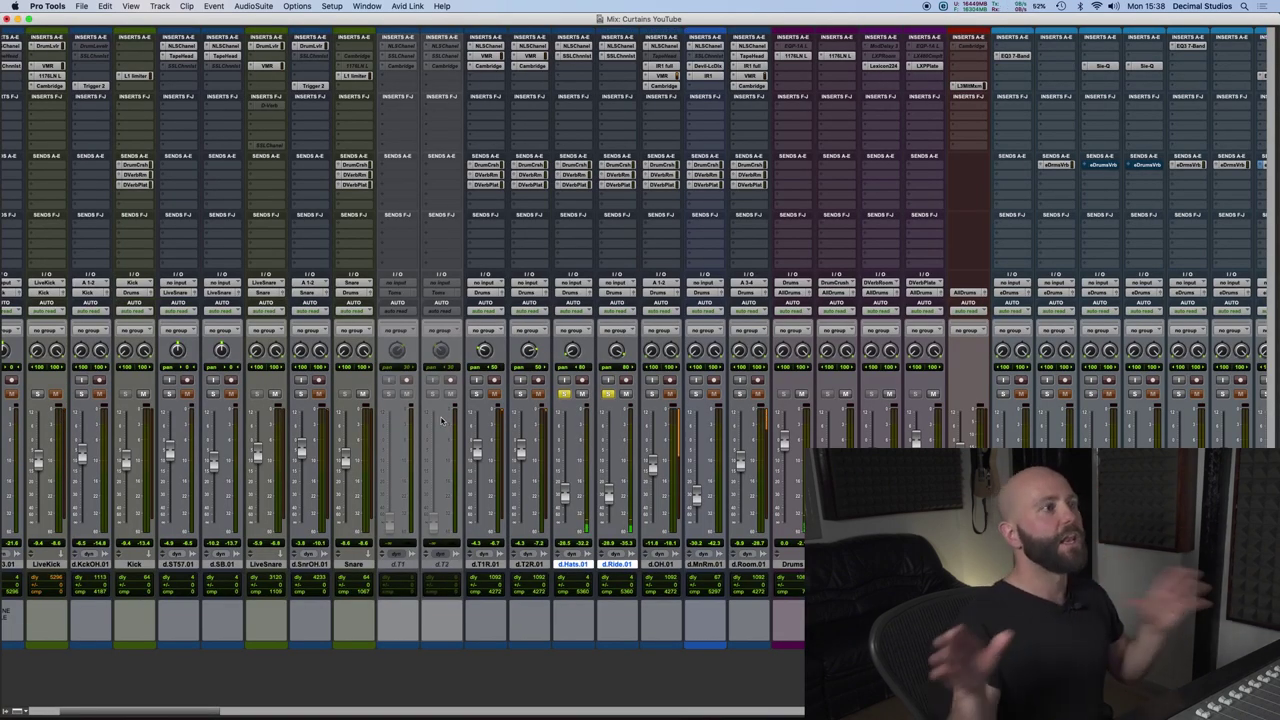
Examine the SSL Channelstrip settings on d.Hats.01 and d.Ride.01 while auditioning, and close the plug-in window.
click(577, 56)
drag(666, 130, 603, 165)
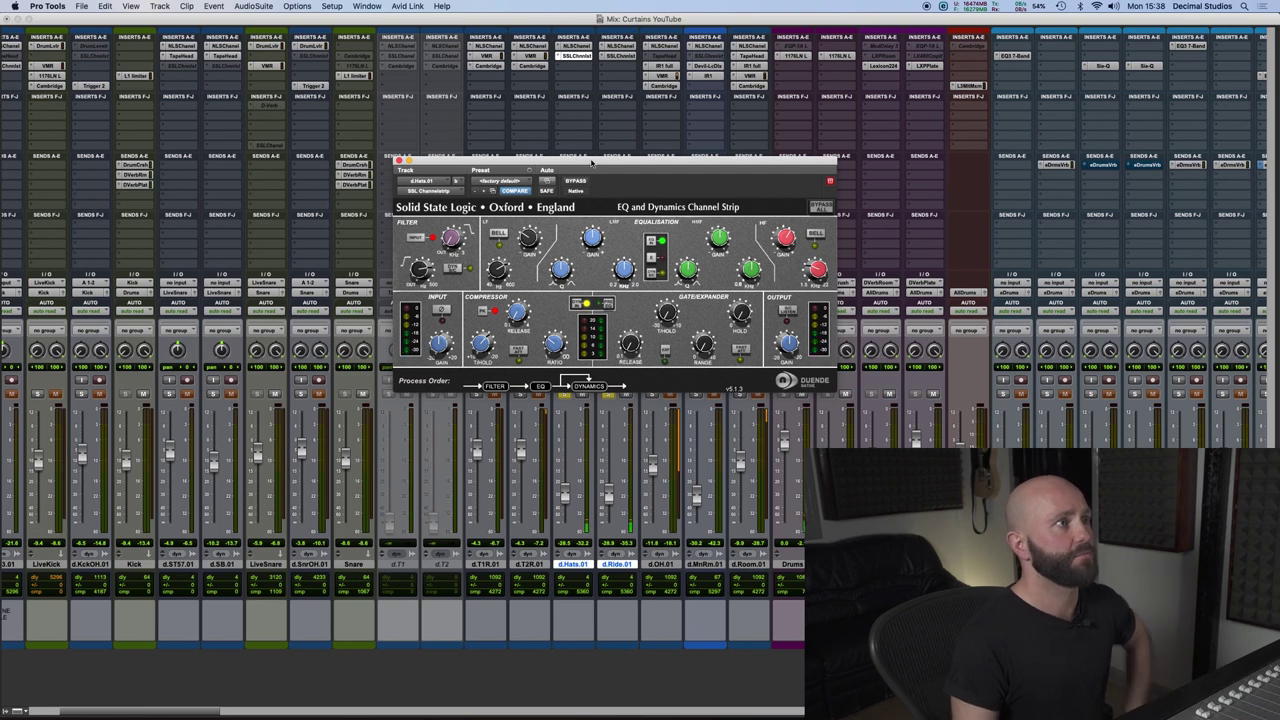
drag(591, 162, 599, 120)
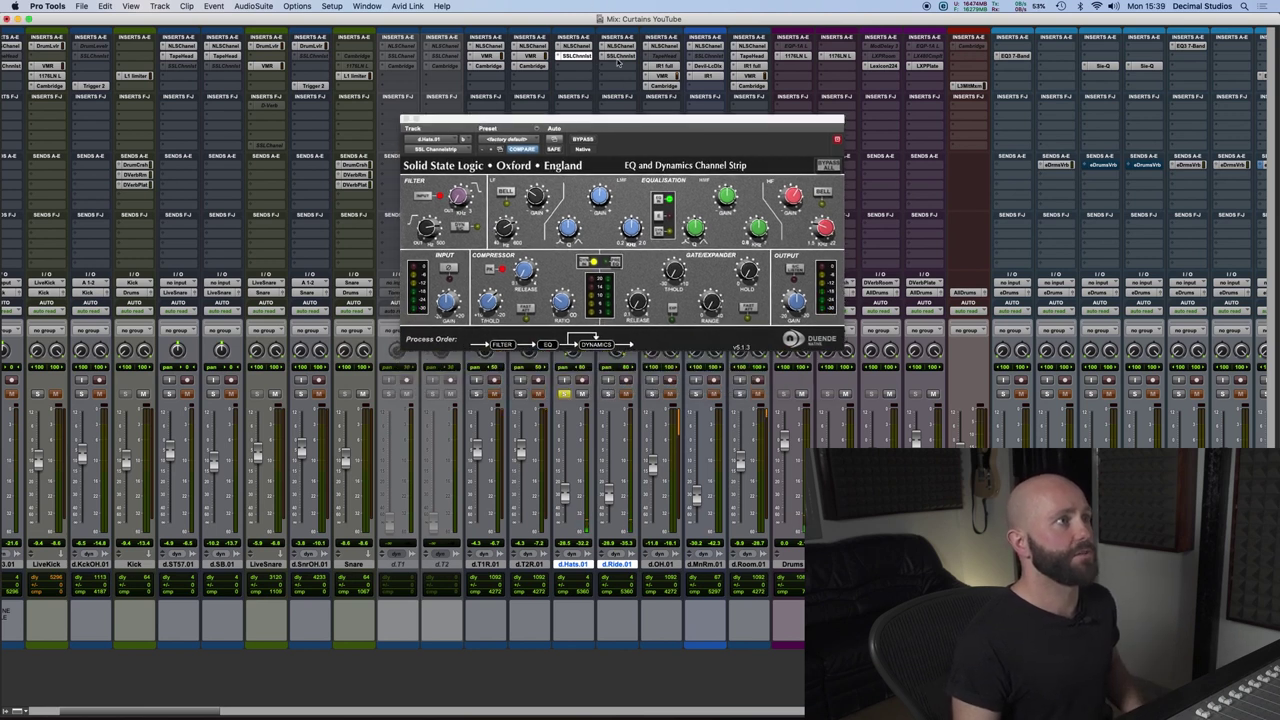
click(573, 57)
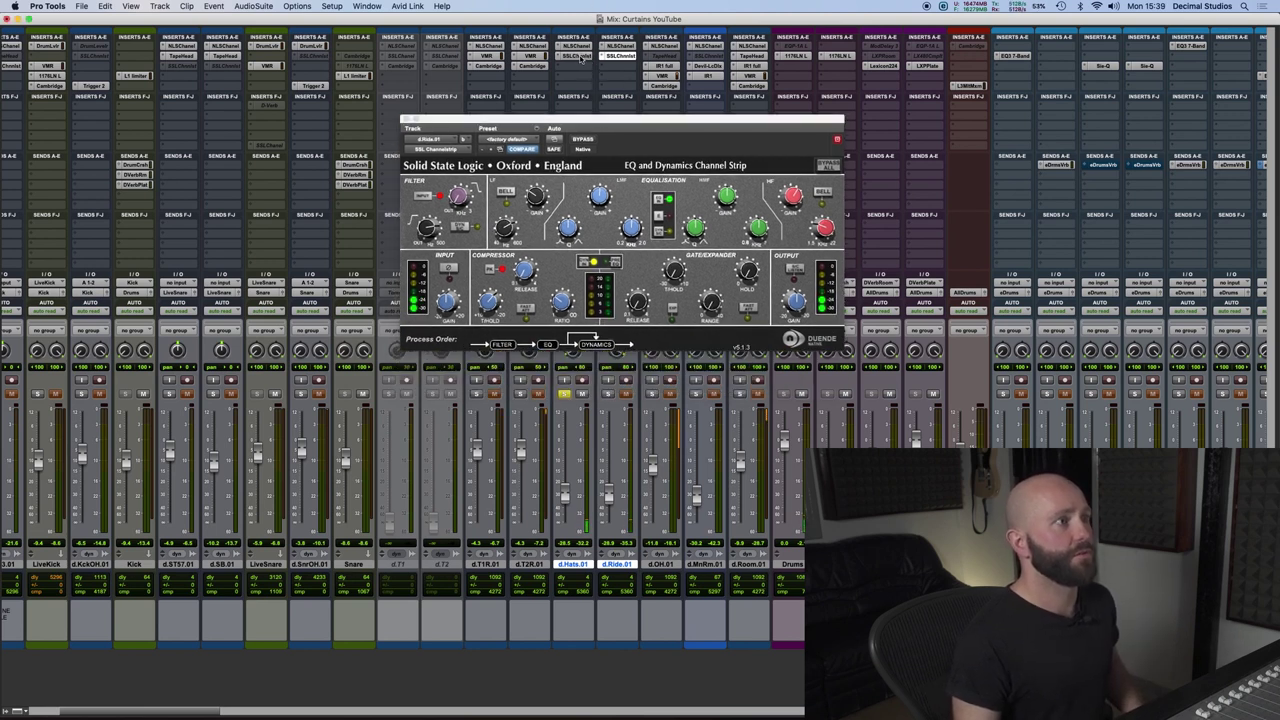
click(578, 57)
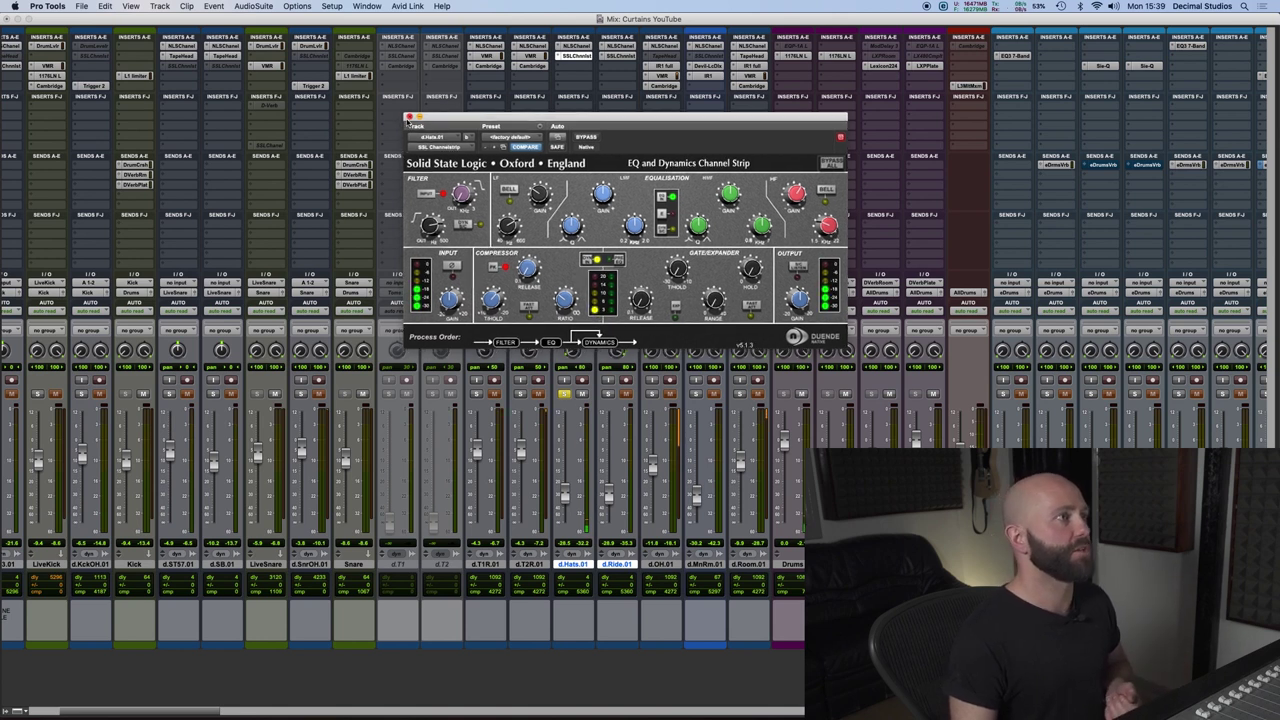
key(super+w)
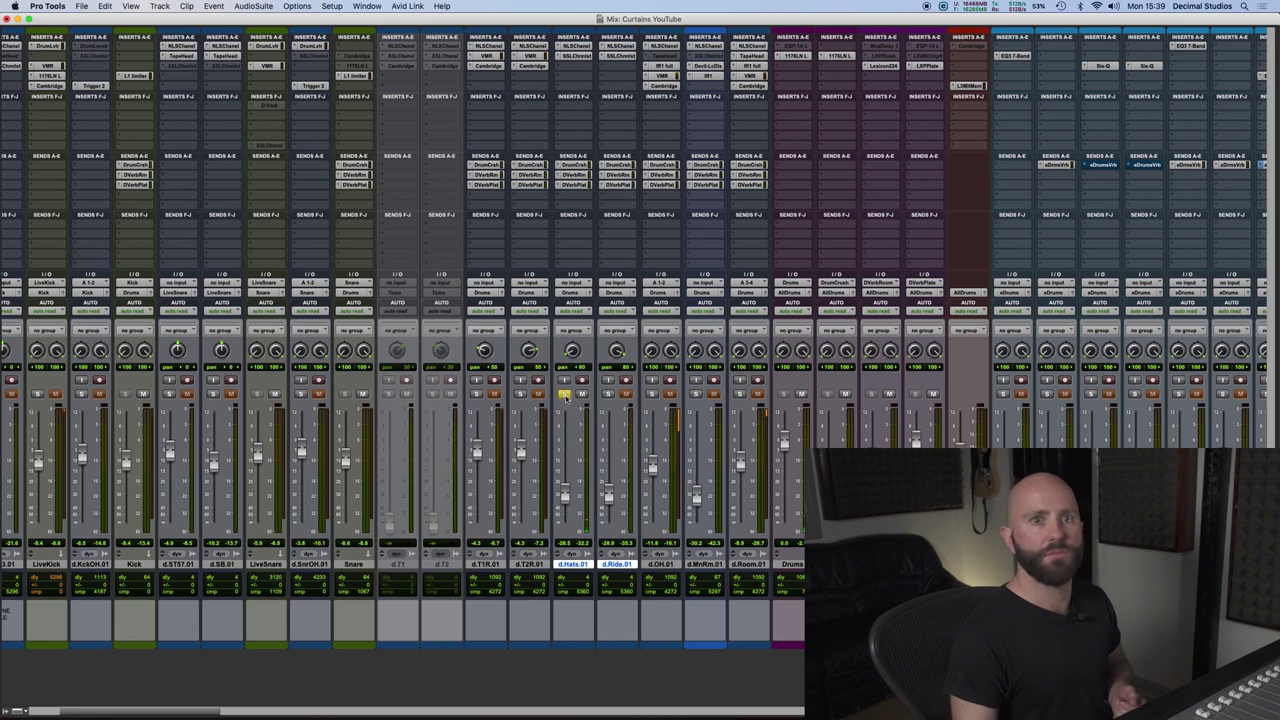
Solo d.OH.01 in place of the hi-hat track and play the BRIDGE section from bar 74 to bar 82 in Grid mode.
alt+click(607, 394)
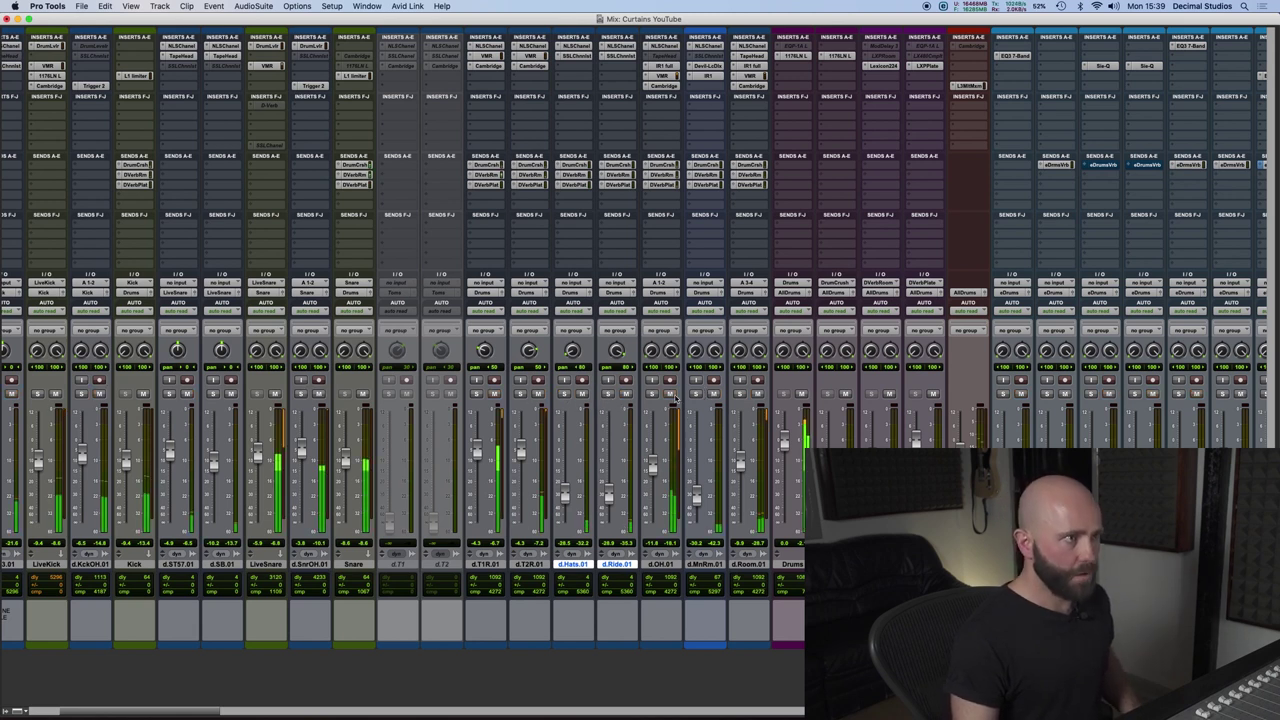
click(652, 394)
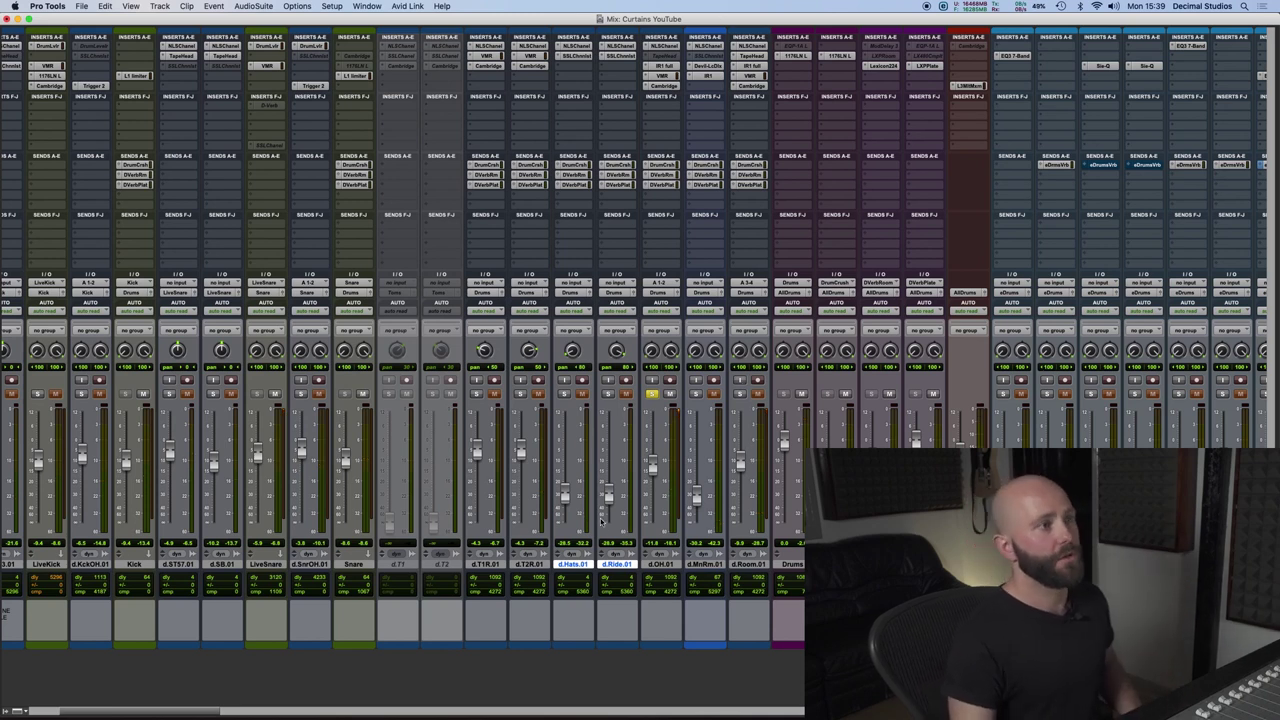
scroll(750, 455, right, 2)
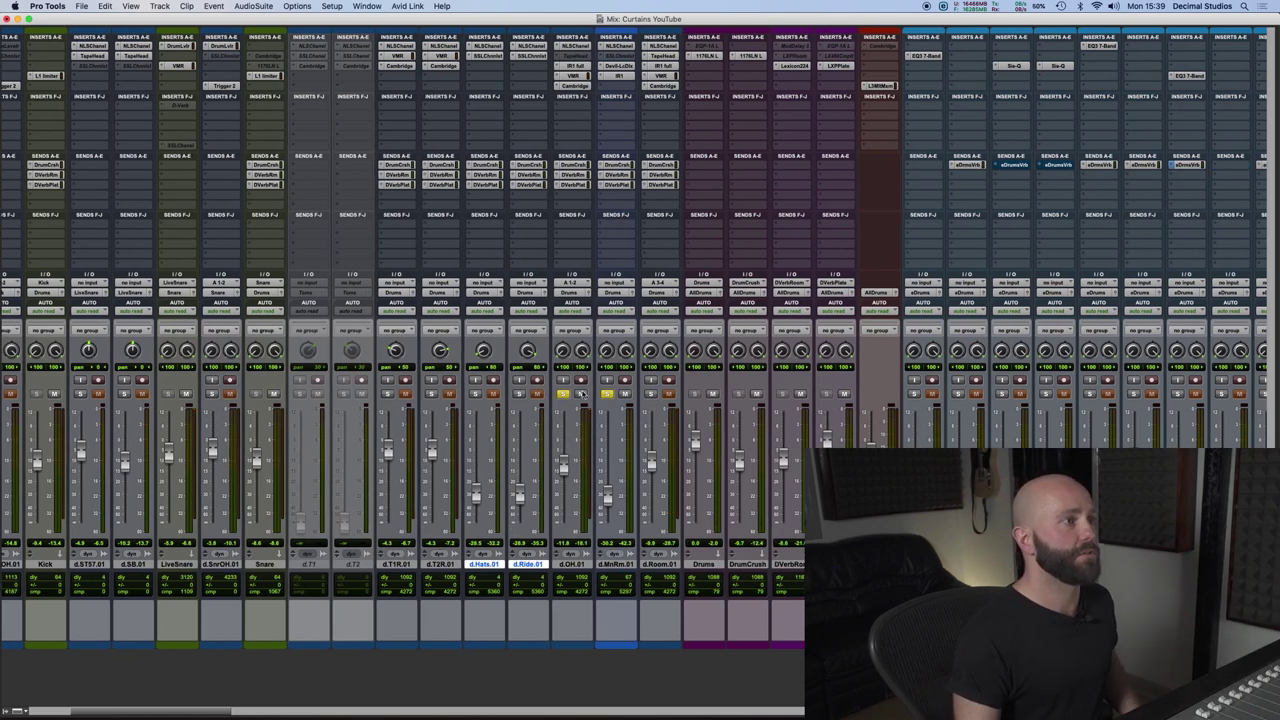
key(super+equal)
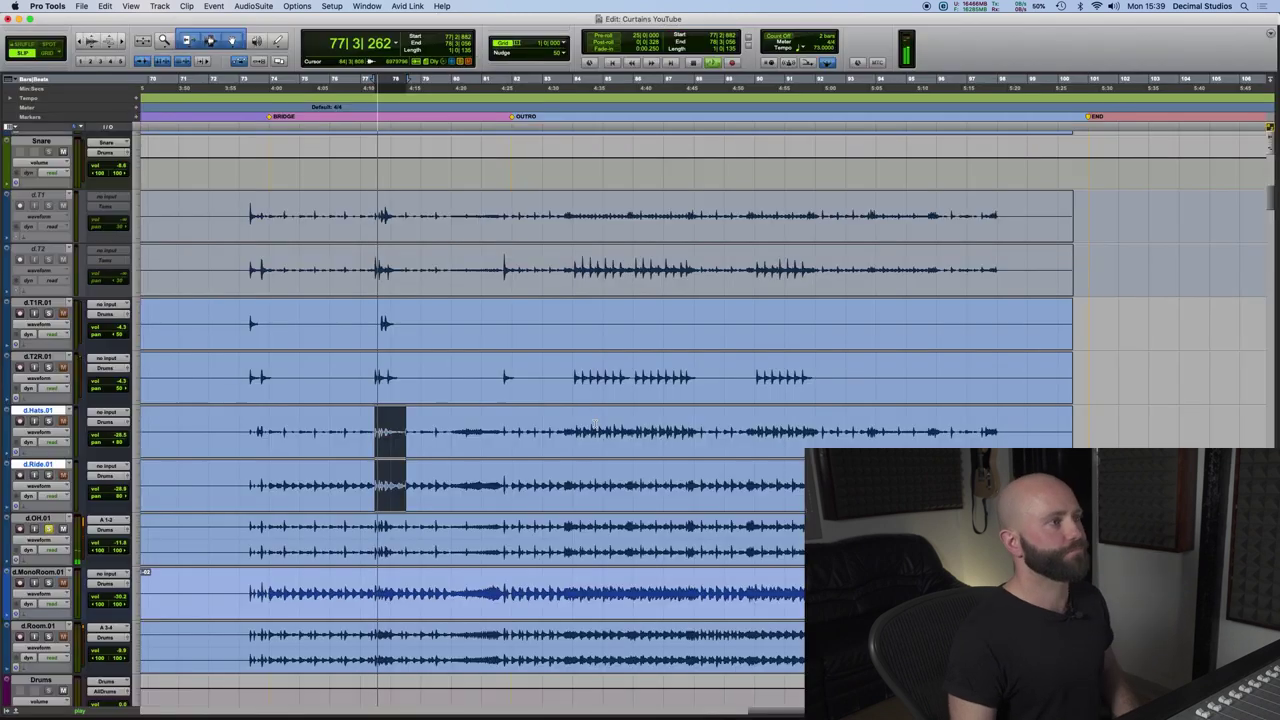
key(space)
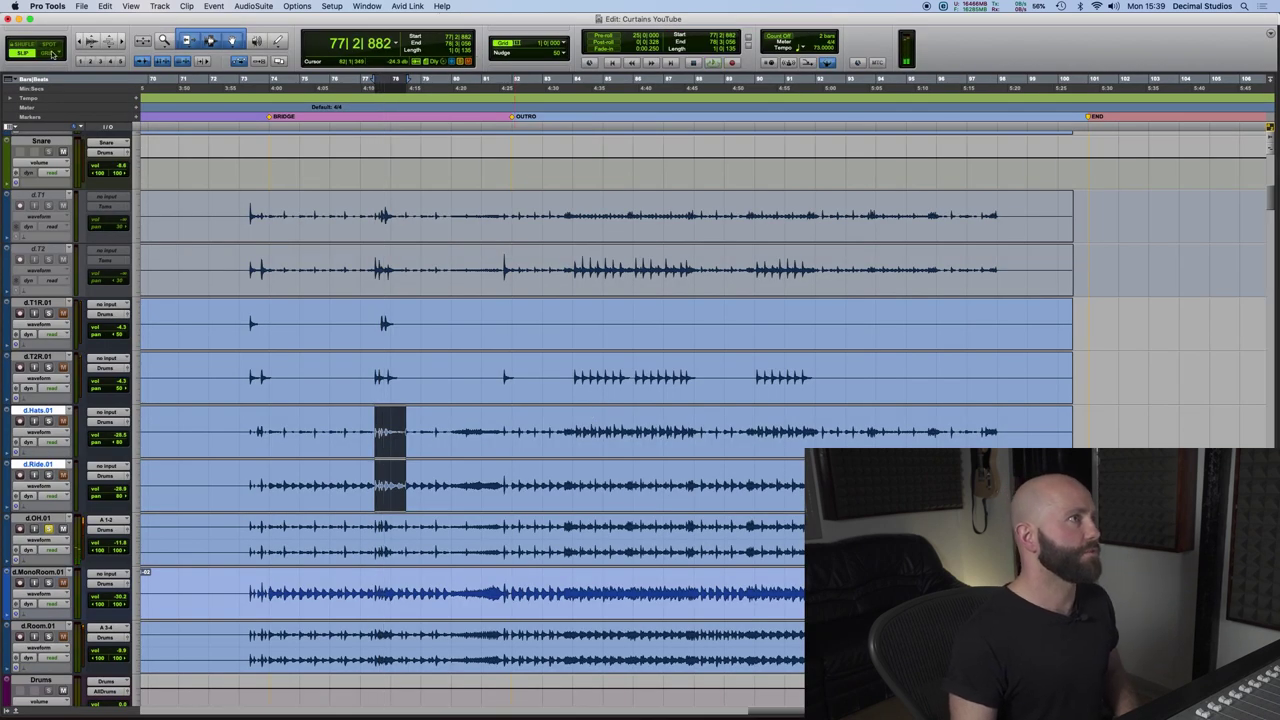
click(272, 90)
shift+click(512, 90)
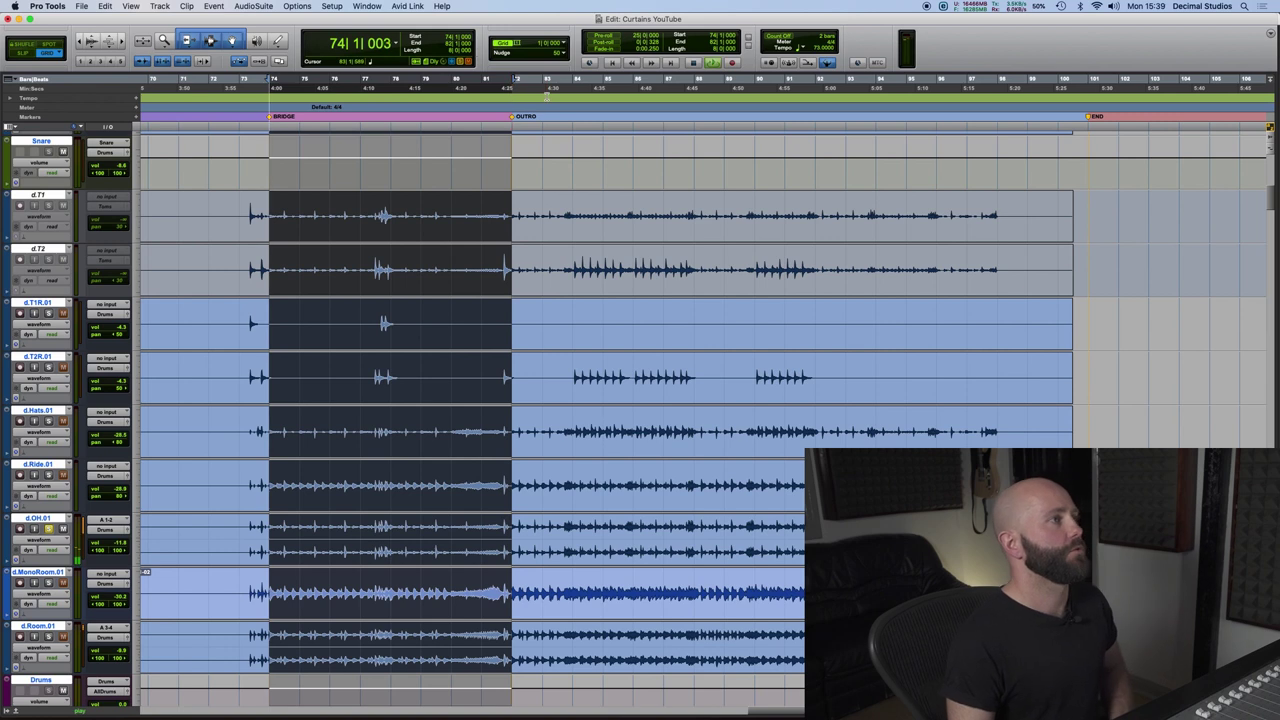
key(super+equal)
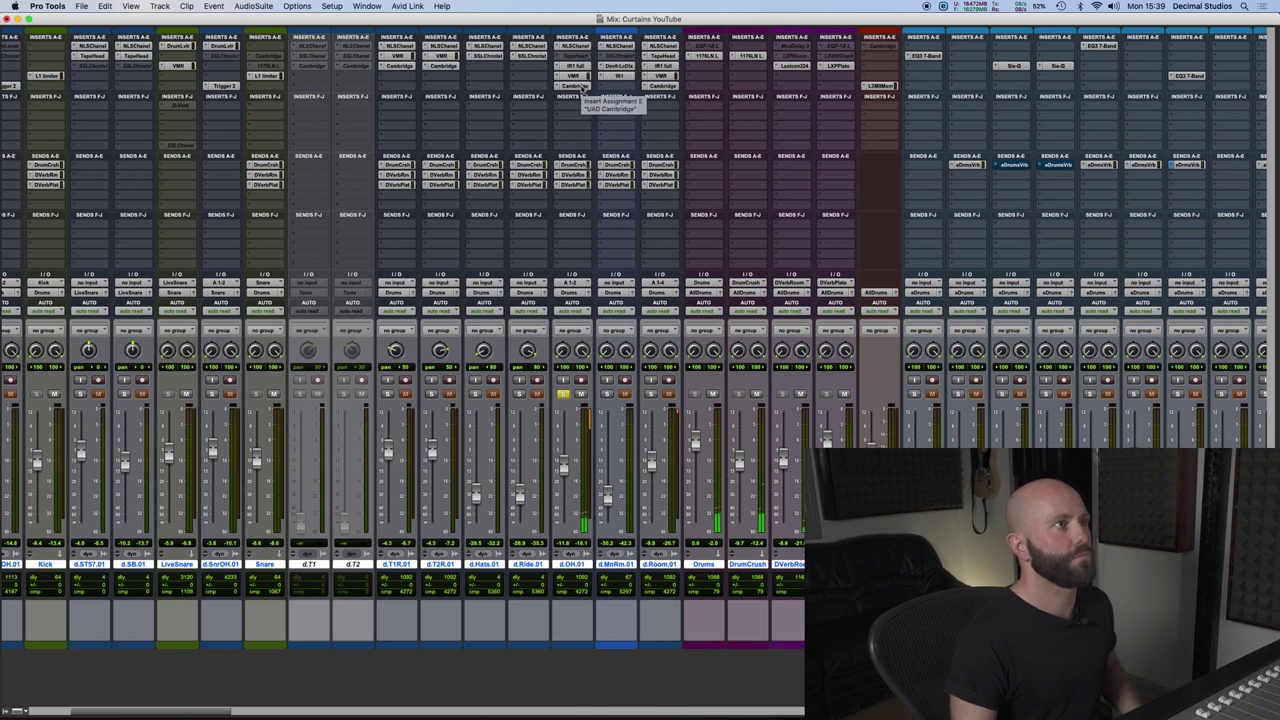
Bypass the IR1, VMR and Cambridge inserts on d.OH.01 and view the track's NLS Channel.
drag(583, 88, 580, 47)
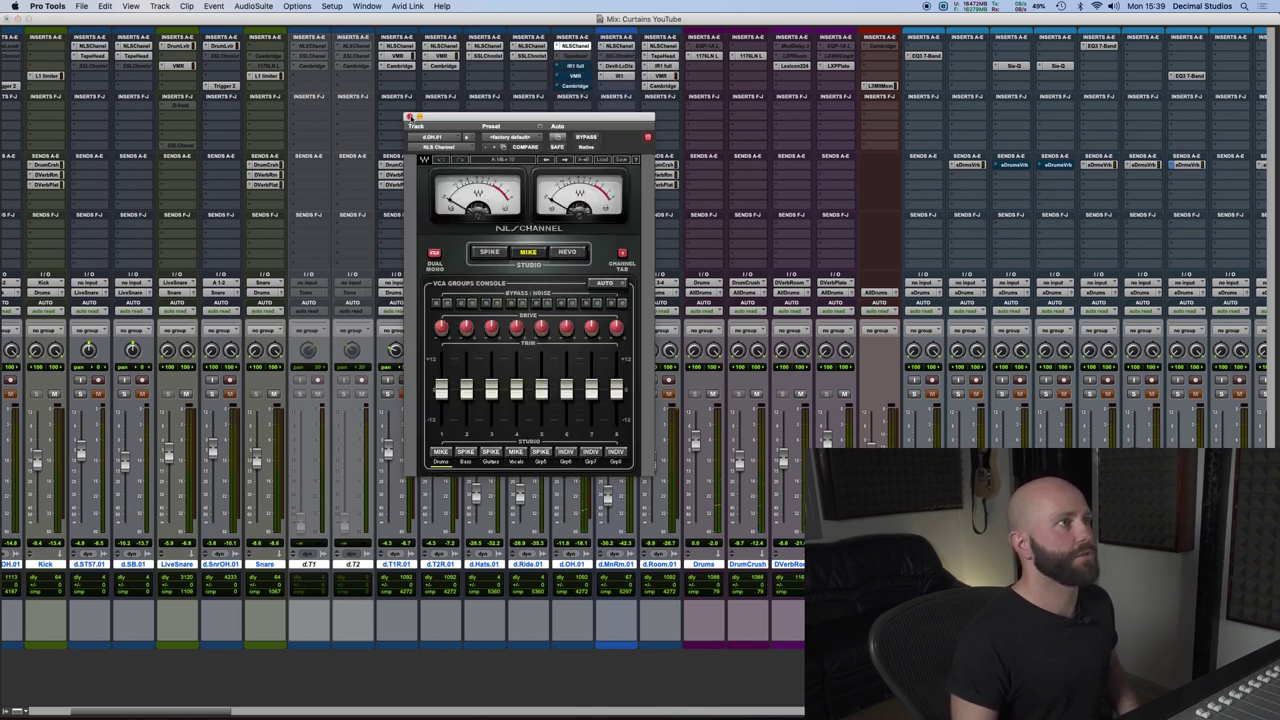
click(410, 117)
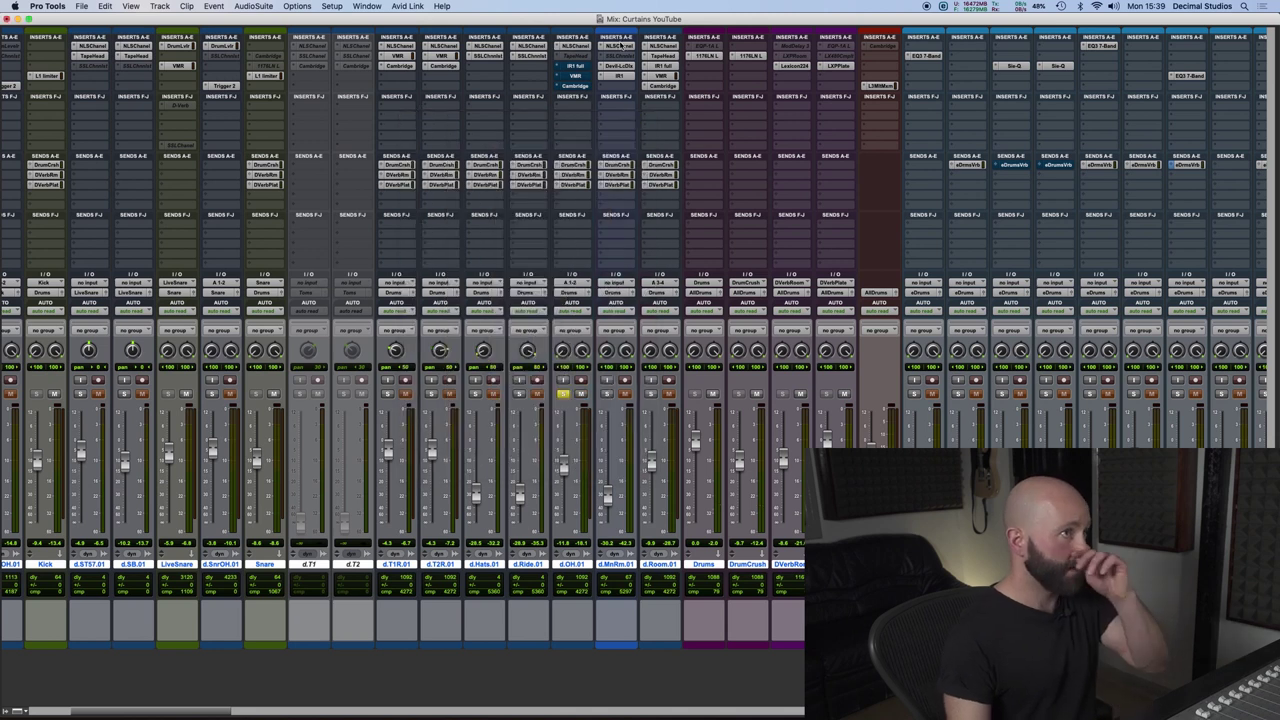
click(585, 47)
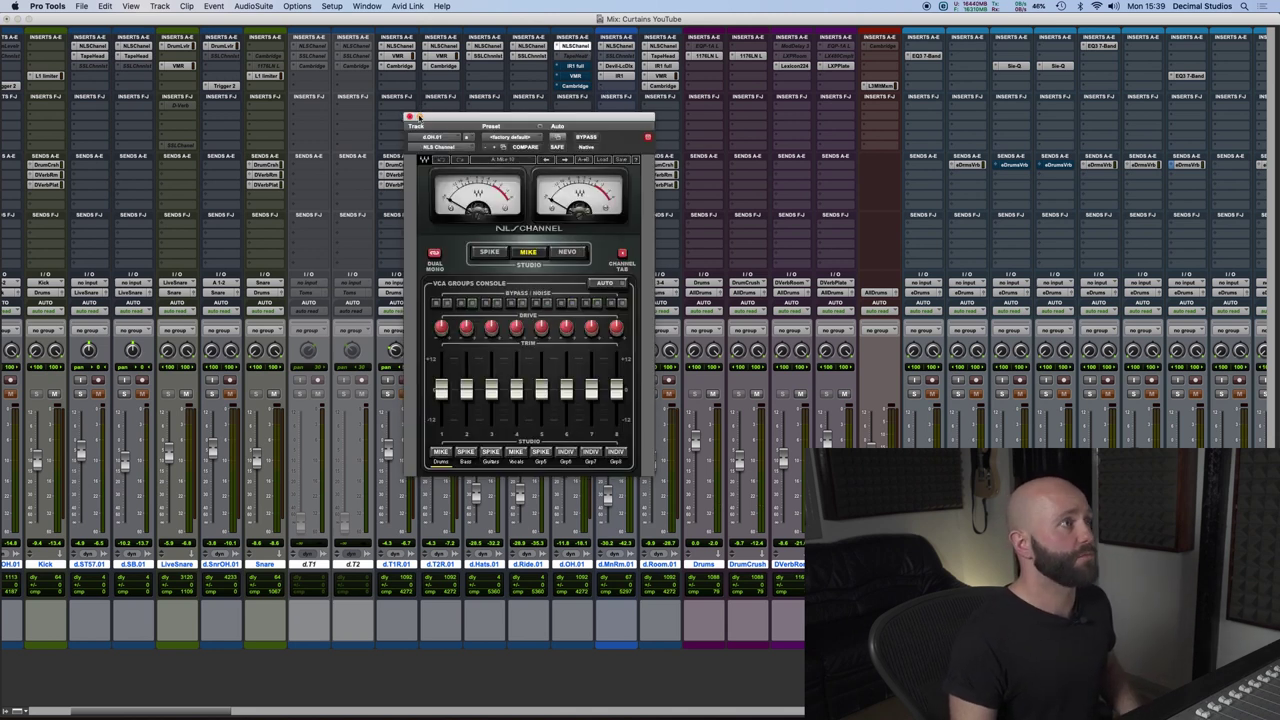
click(410, 117)
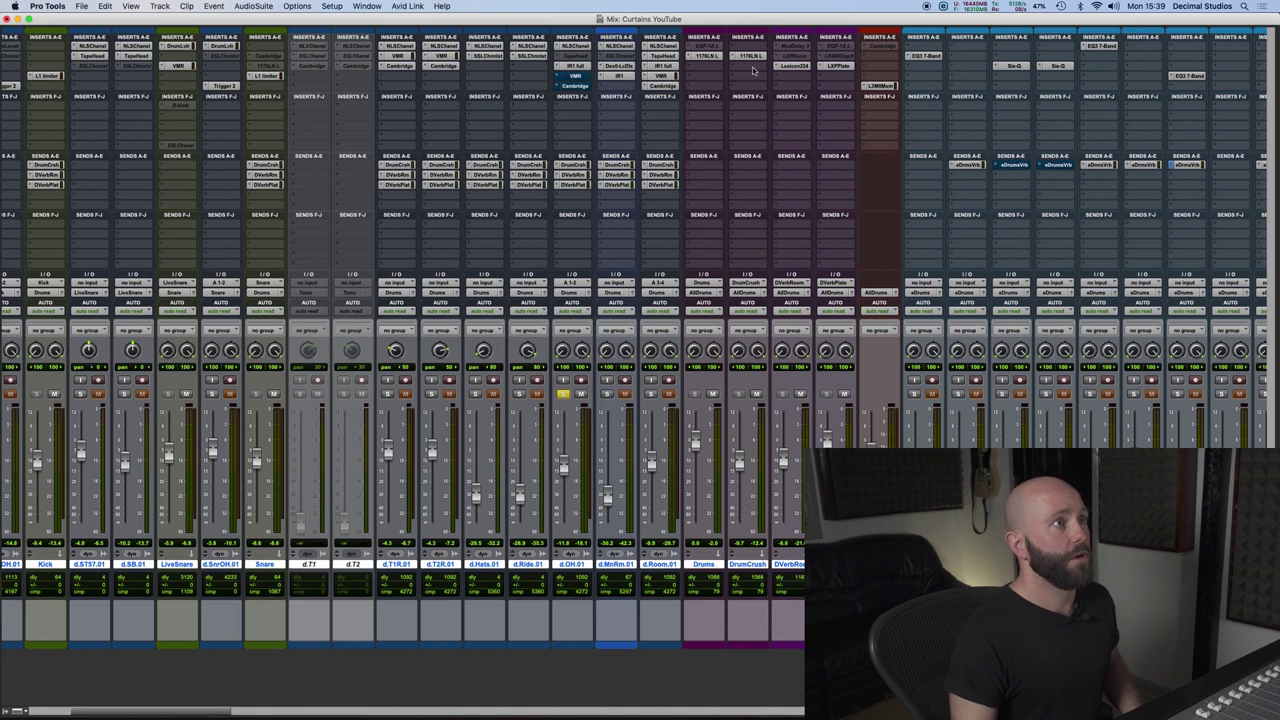
View the IR1 reverb on d.OH.01, close it and replay the bridge with the reverb bypassed.
click(575, 65)
drag(644, 117, 804, 120)
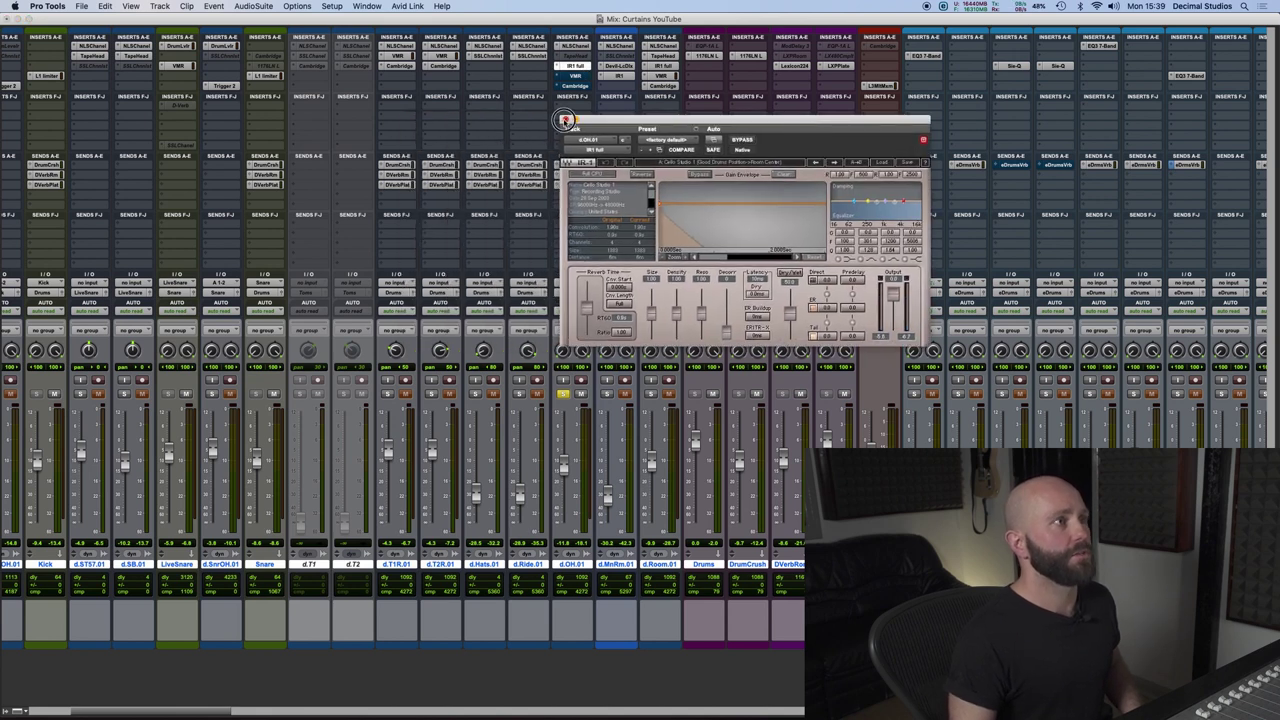
click(565, 119)
key(super+equal)
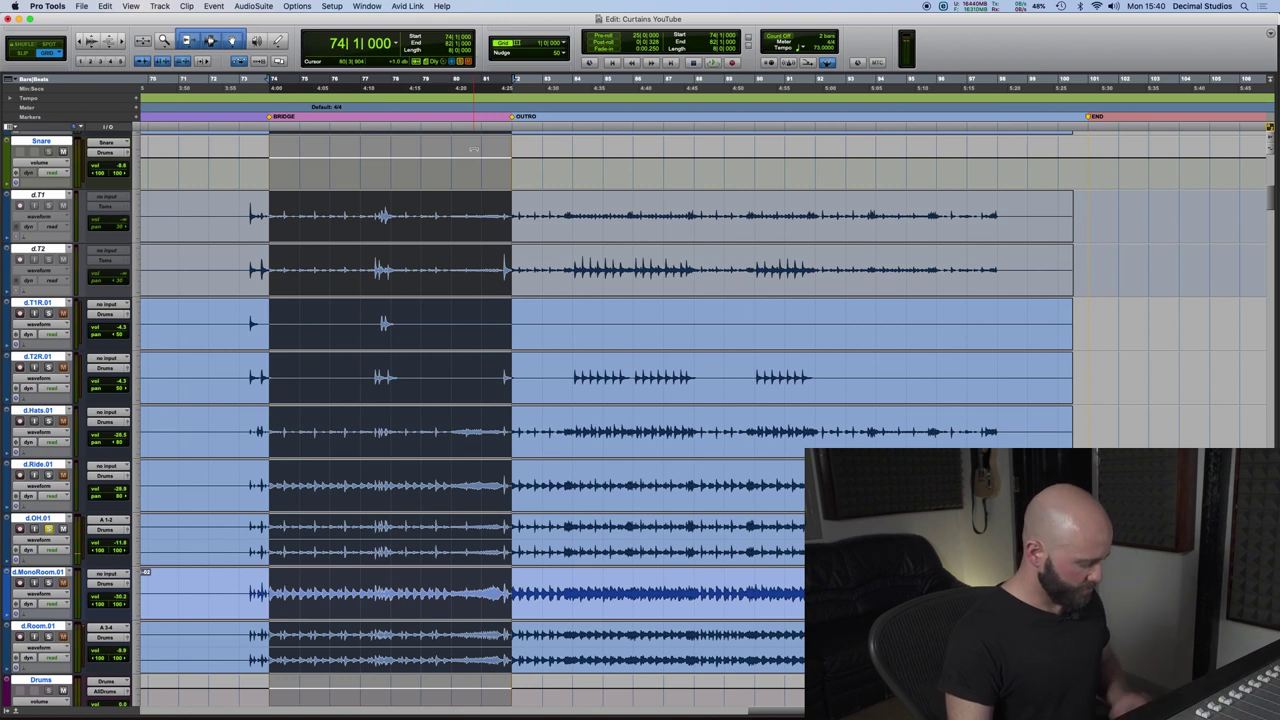
key(space)
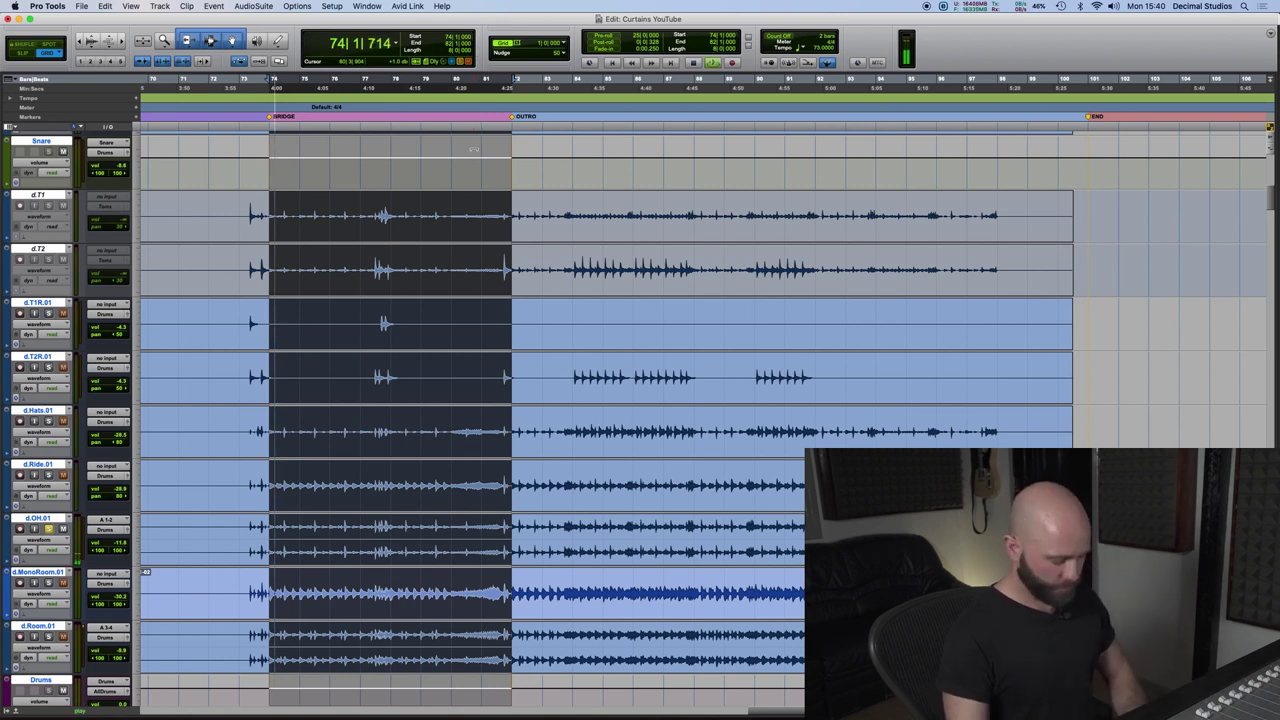
key(super+equal)
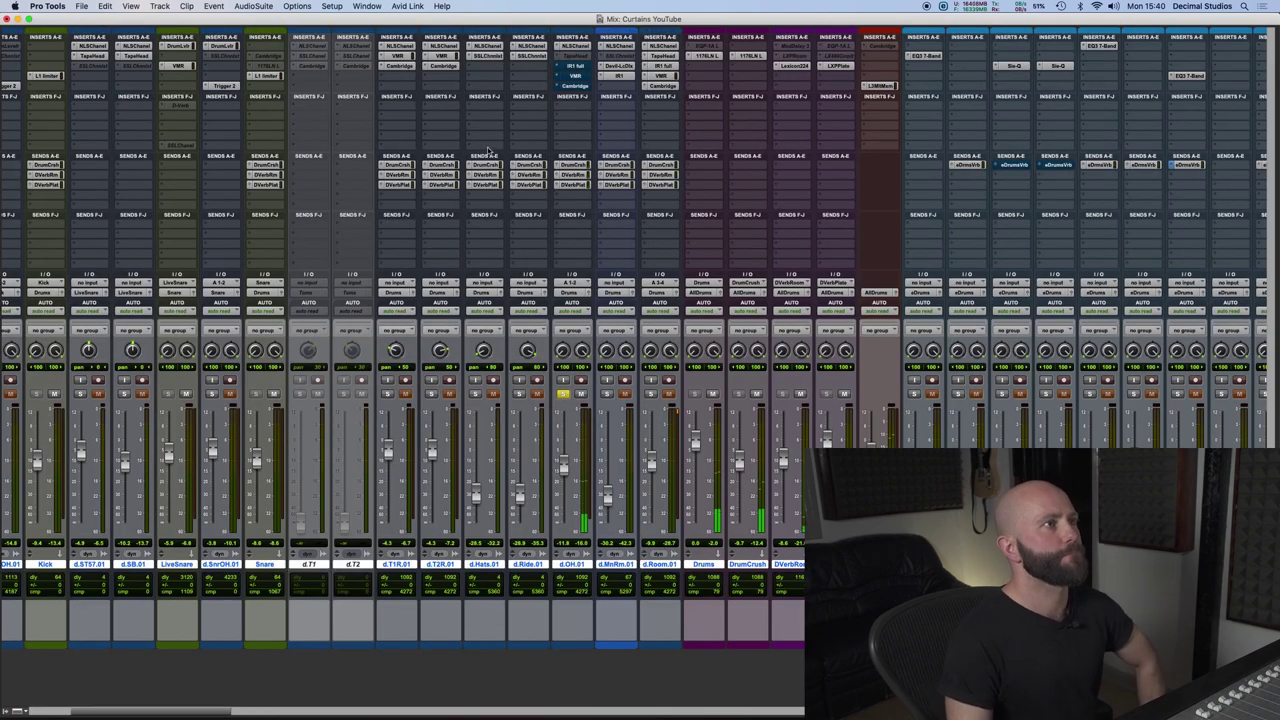
Mute the DVerbRoom and DVerbPlate returns and open the active IR1 reverb on d.OH.01, placing its window clear of the overhead channel.
click(800, 394)
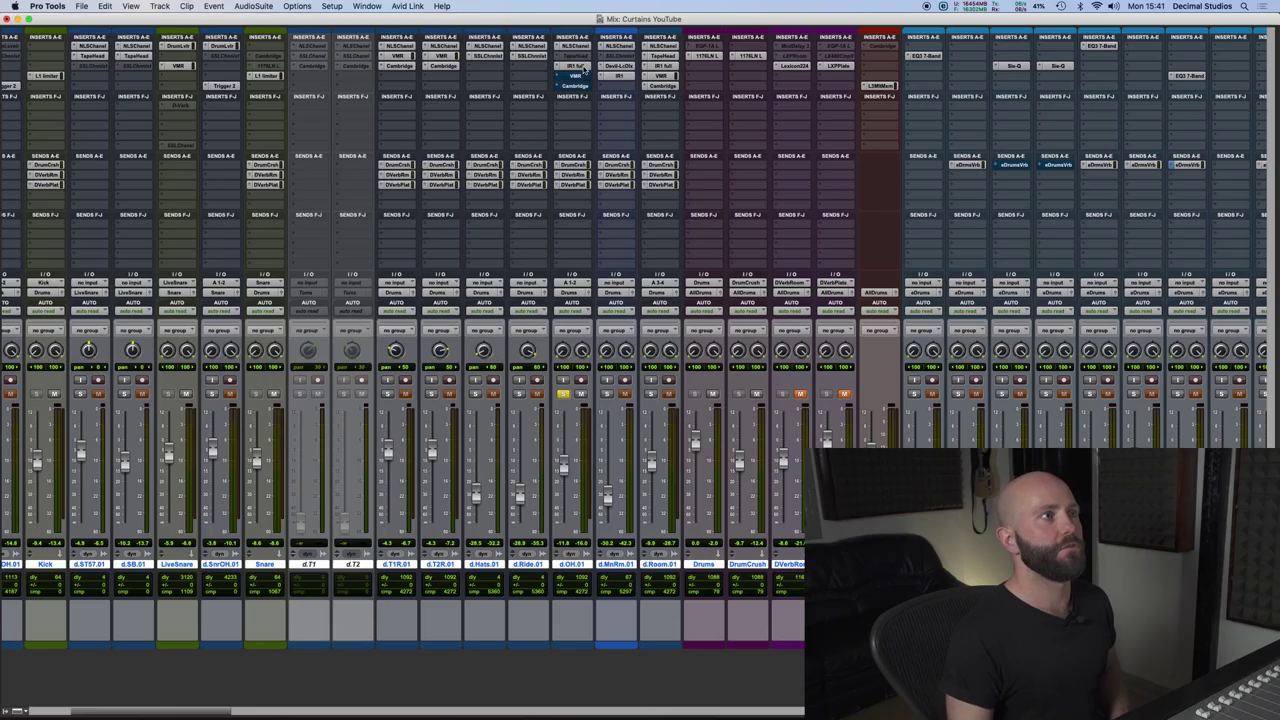
click(575, 66)
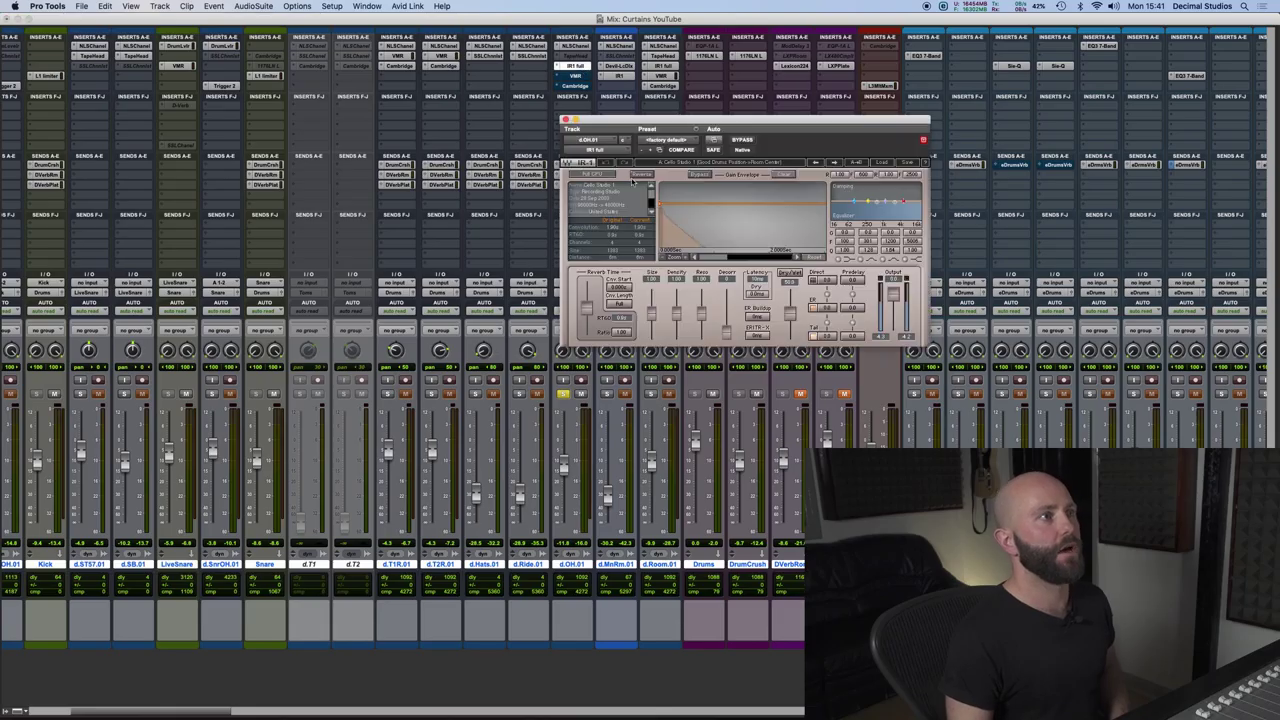
drag(735, 122, 663, 177)
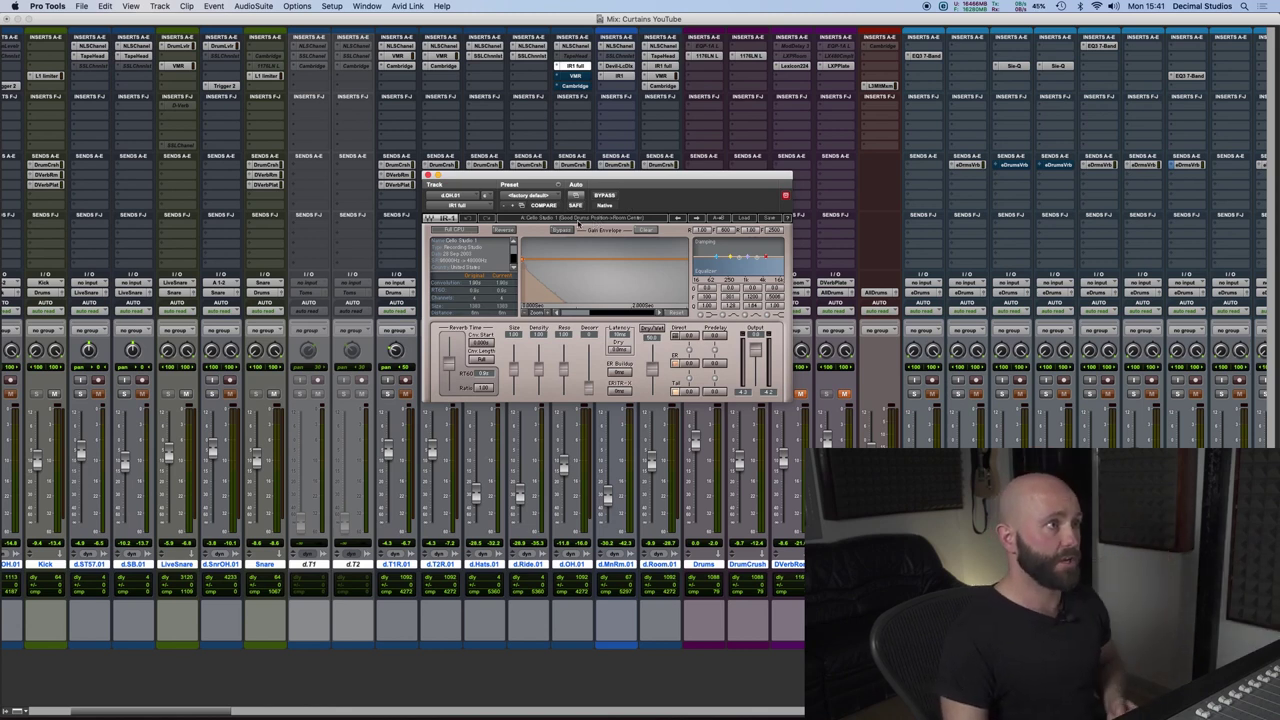
drag(585, 175, 587, 177)
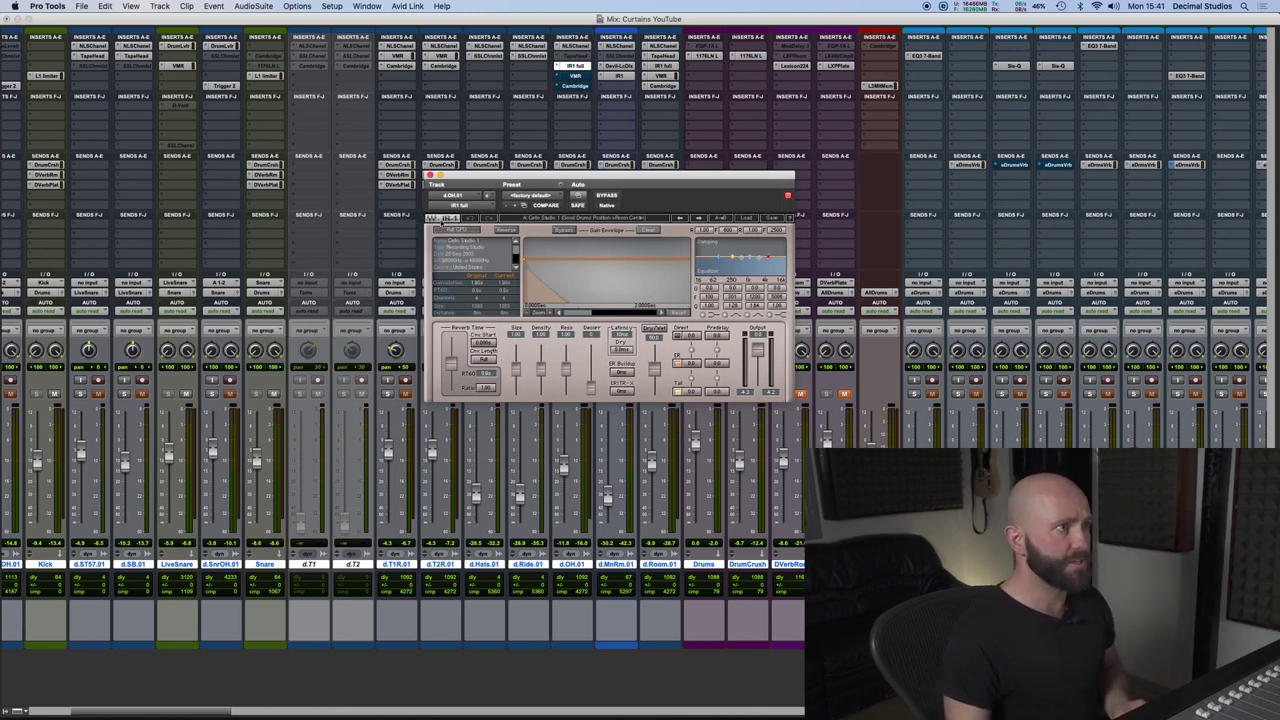
drag(556, 177, 825, 158)
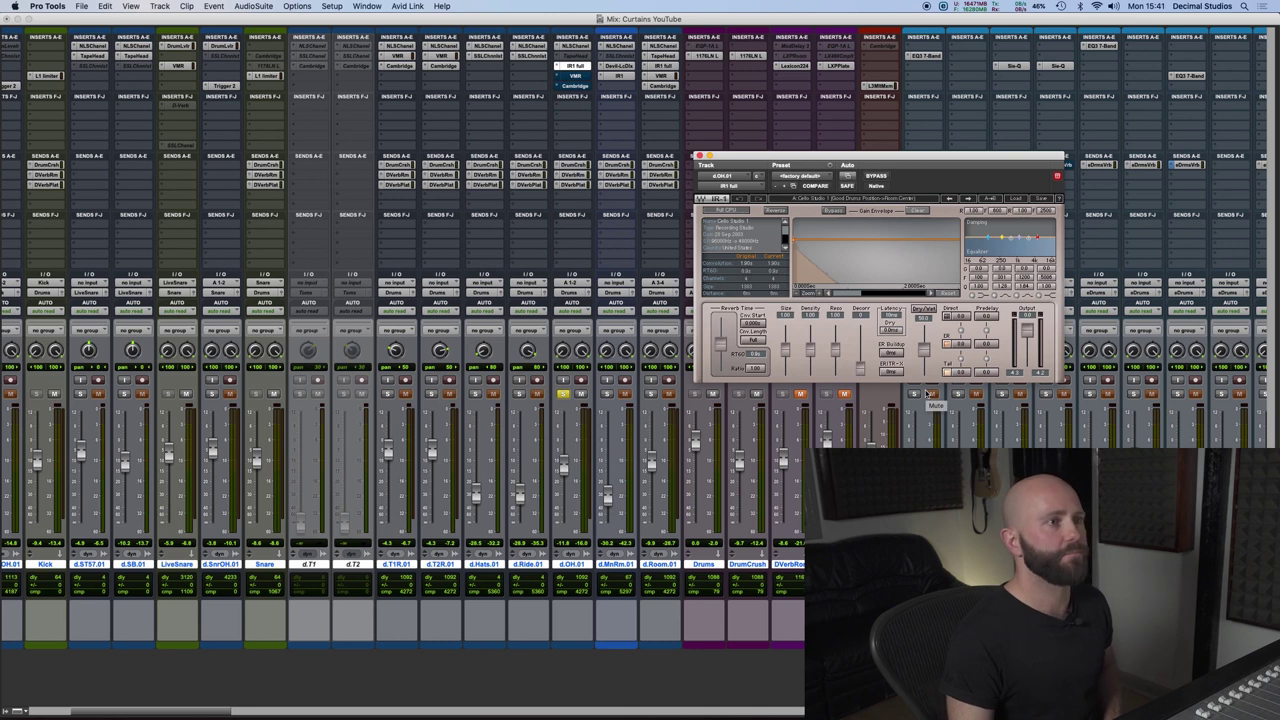
drag(880, 157, 880, 100)
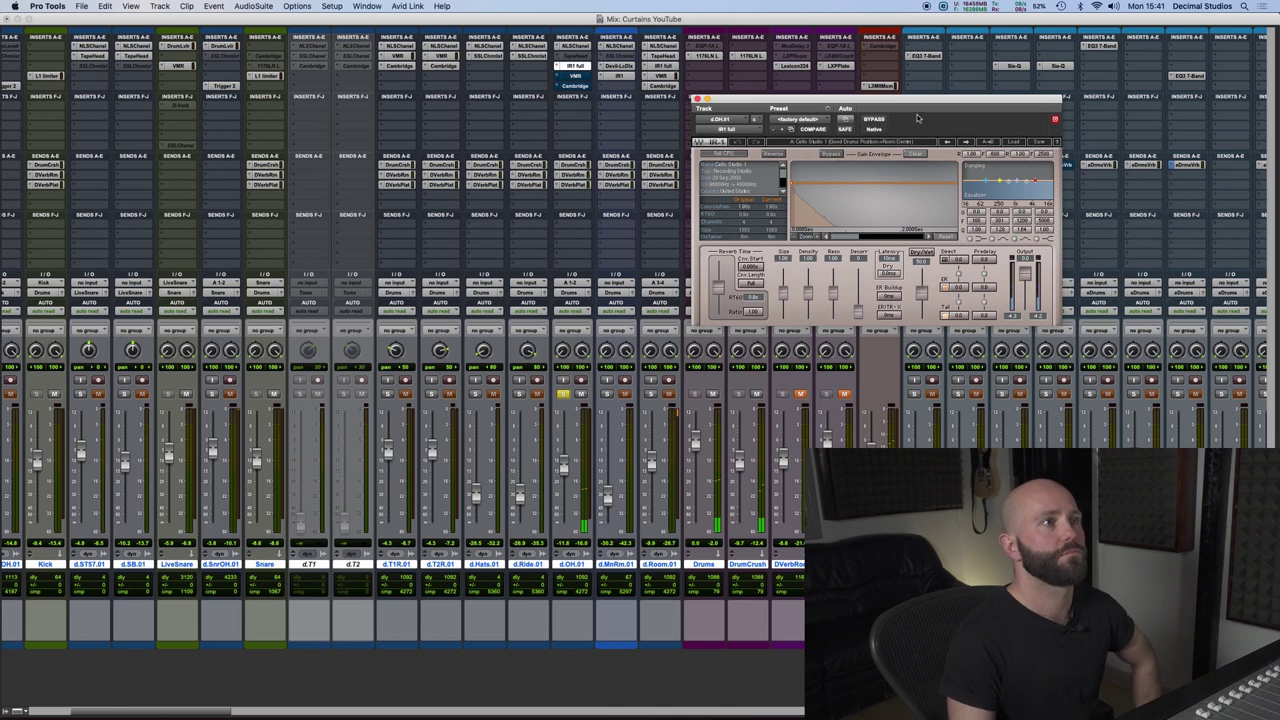
Compare the IR1 reverb on d.OH.01 bypassed and active, and close its window.
click(874, 119)
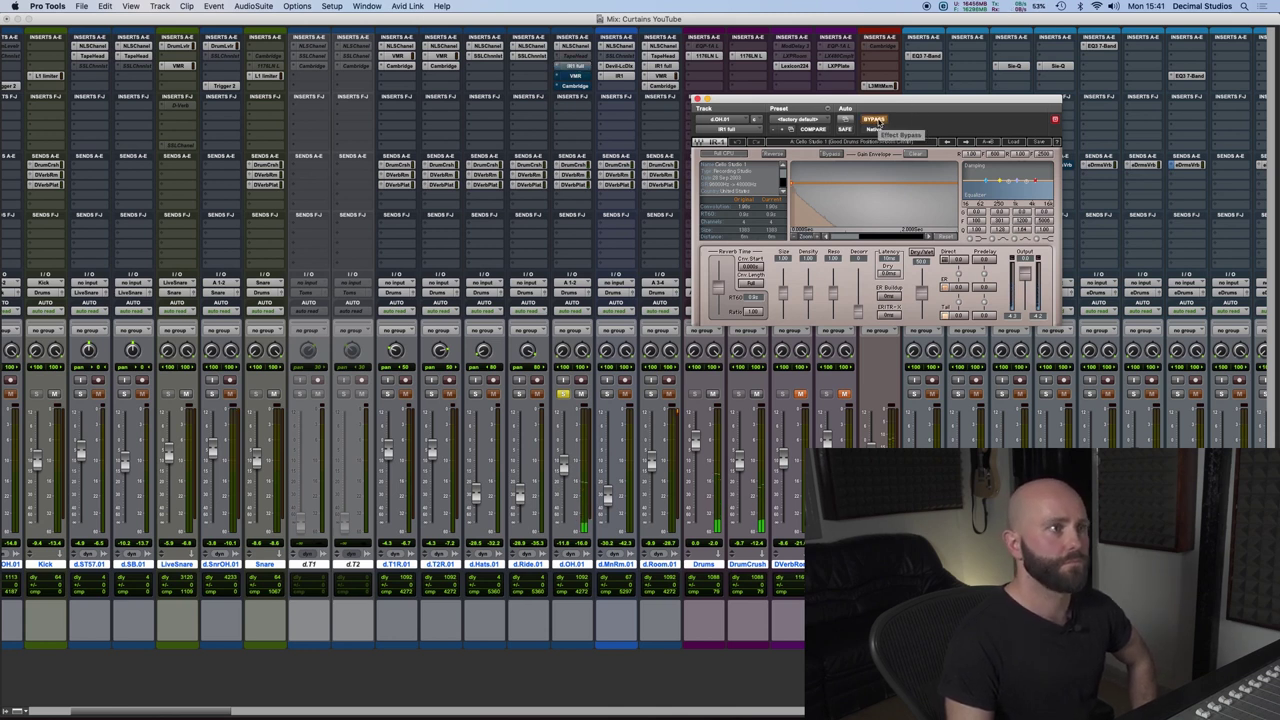
click(874, 119)
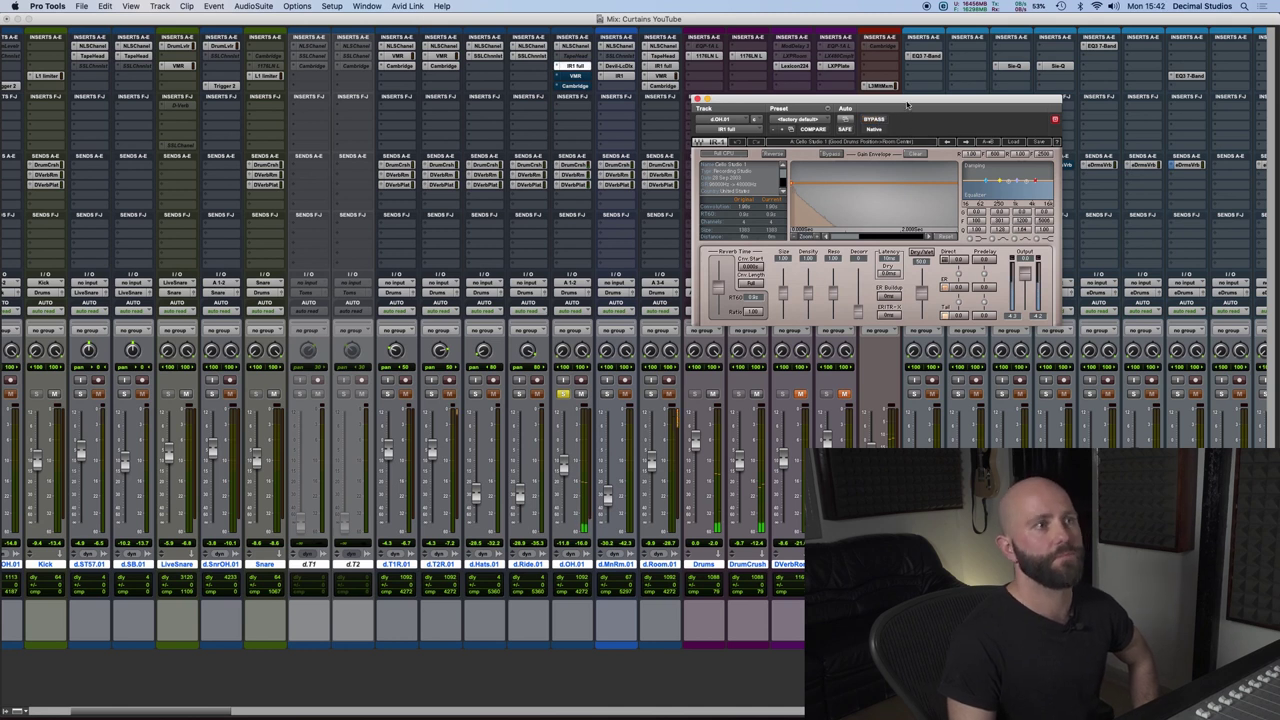
click(697, 98)
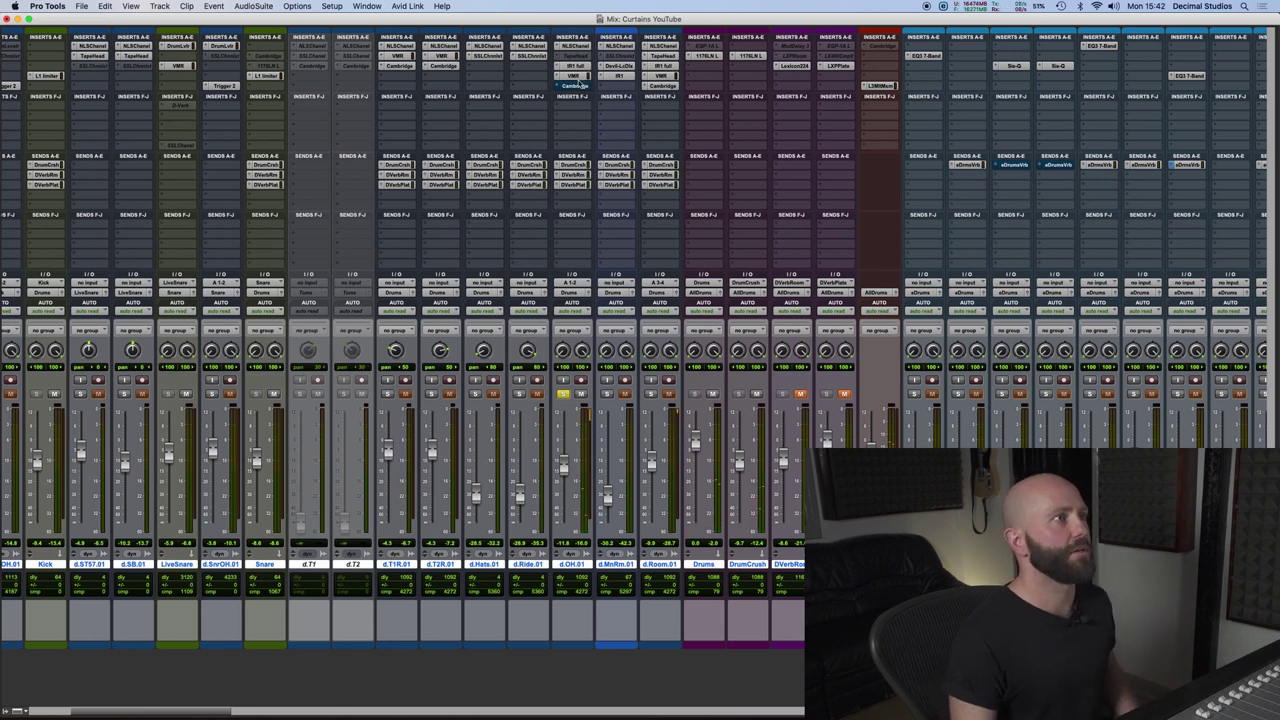
Open the active VMR on d.OH.01 and examine the HF and LMF settings of its FG-S equalizer module.
click(572, 75)
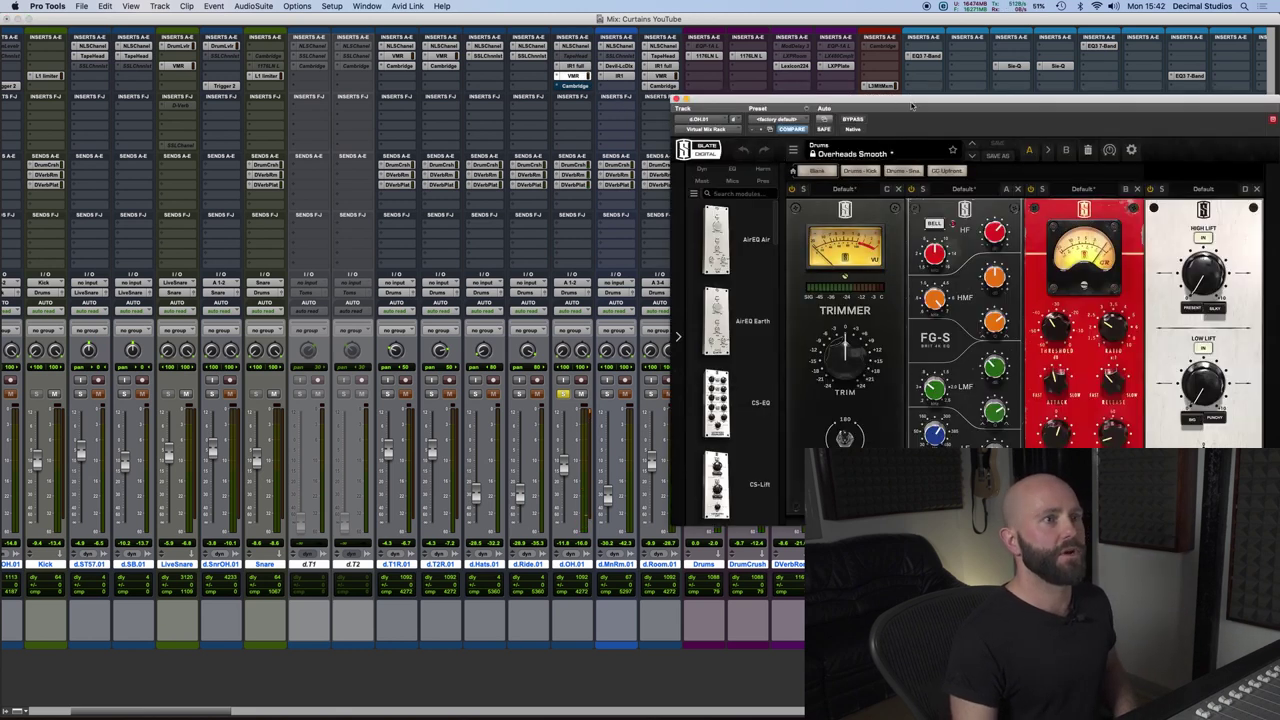
drag(900, 96, 587, 96)
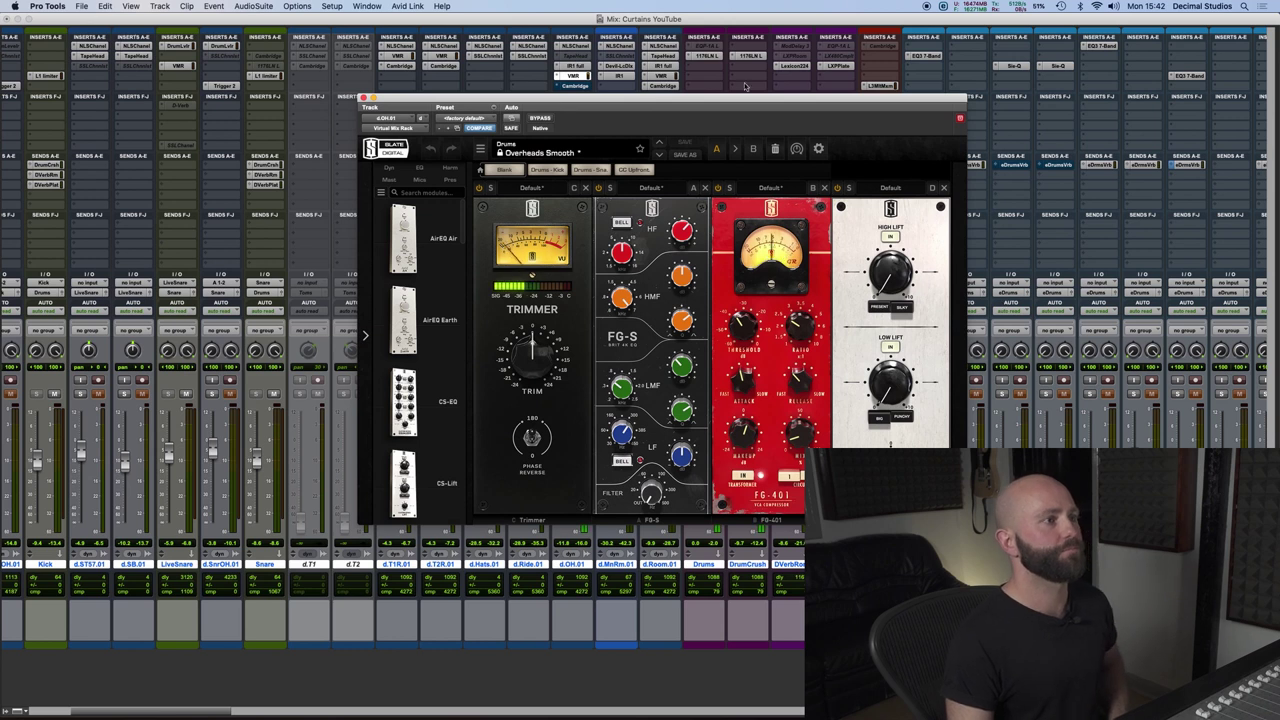
drag(678, 101, 678, 98)
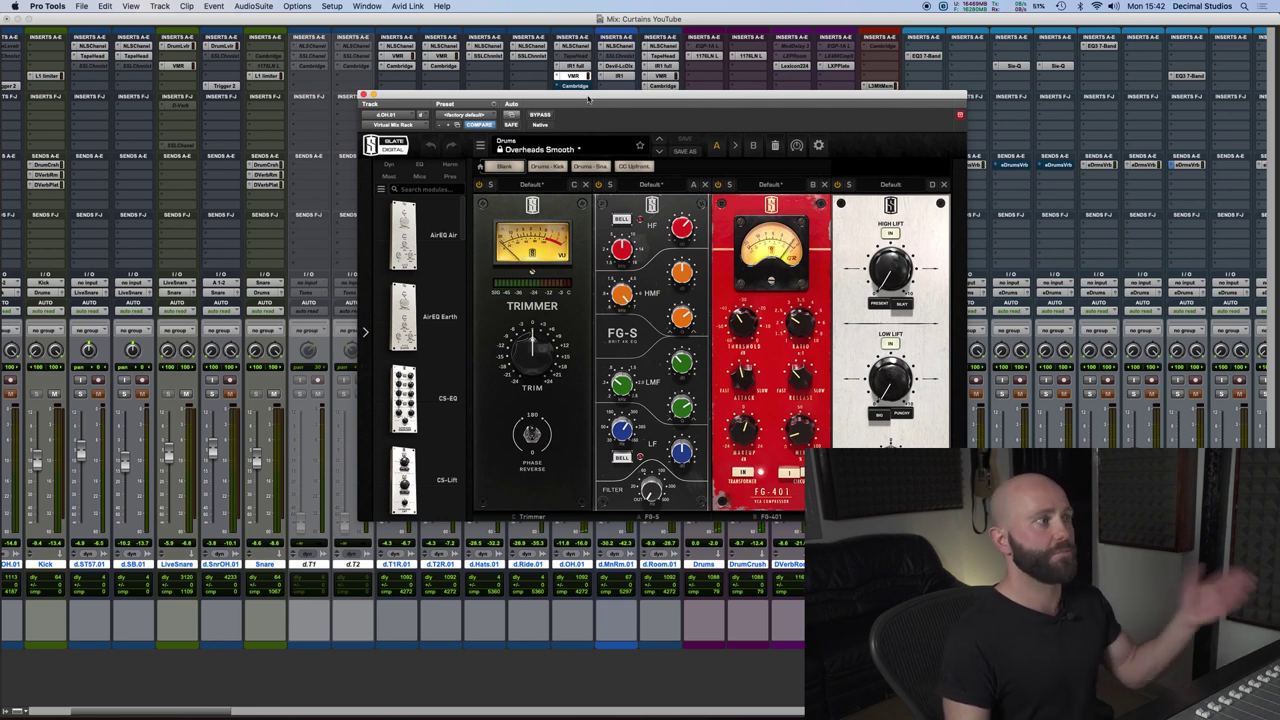
drag(589, 98, 641, 115)
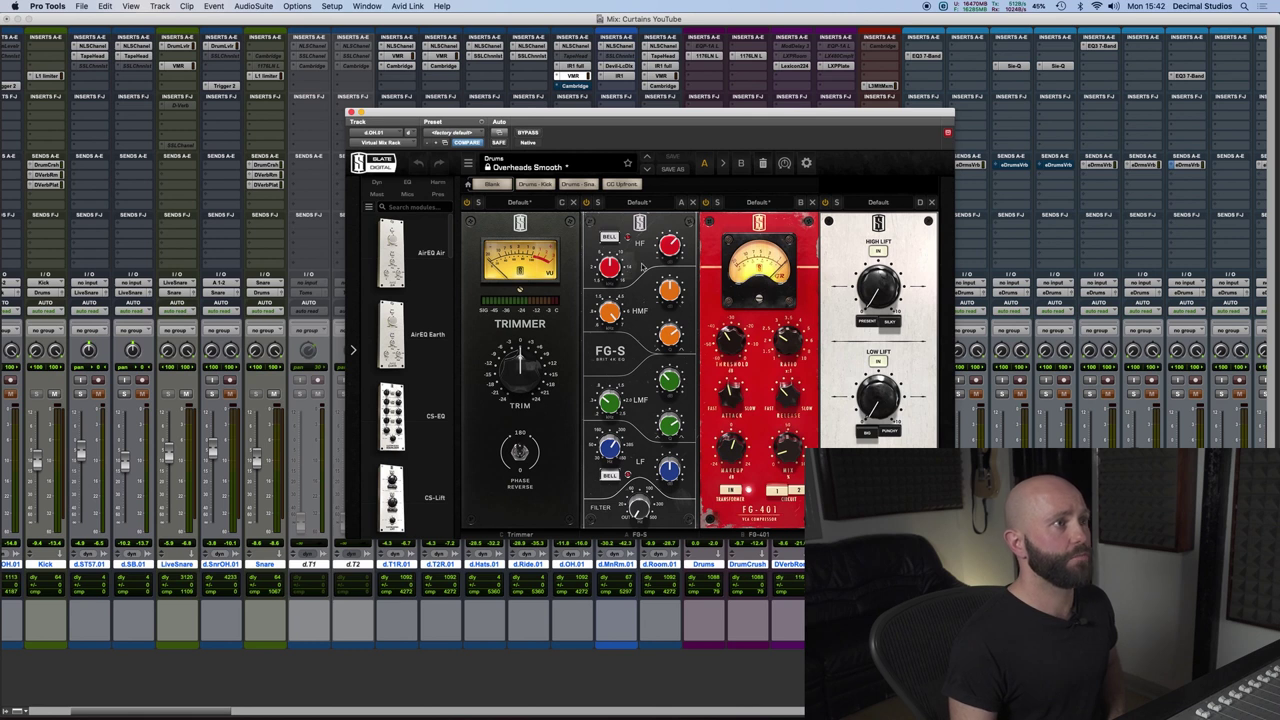
mouse_move(610, 266)
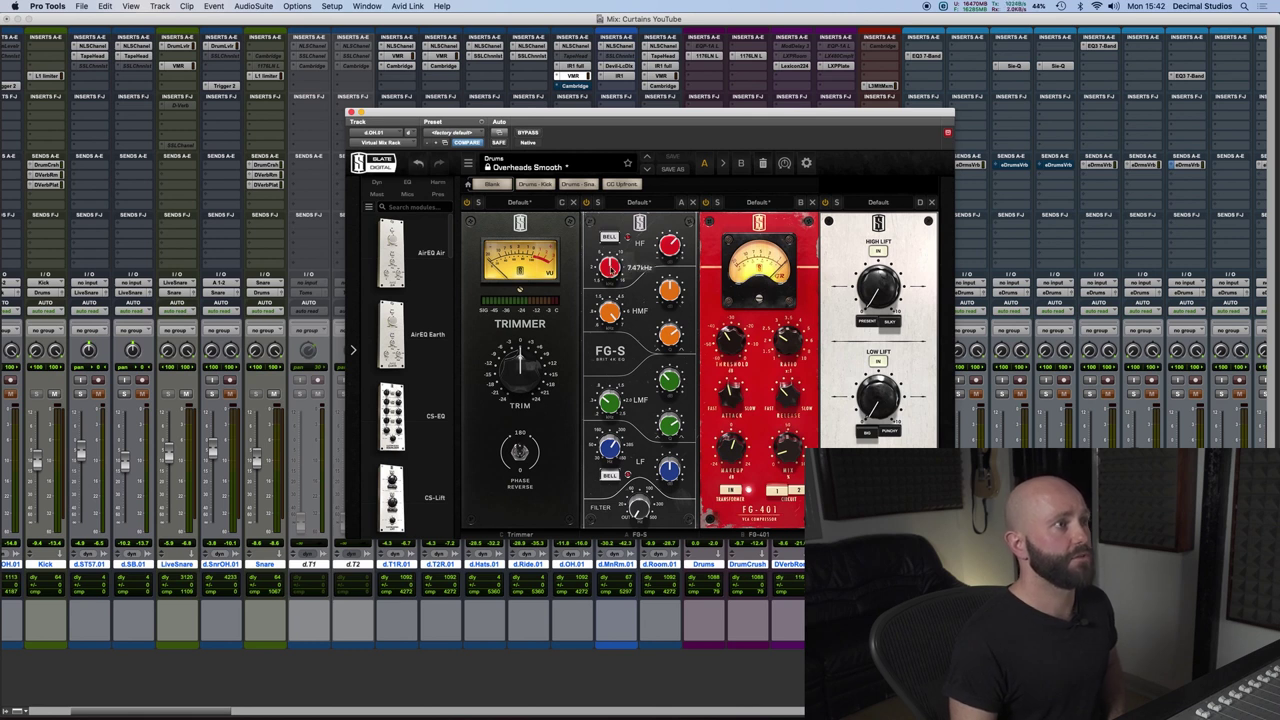
drag(656, 138, 648, 133)
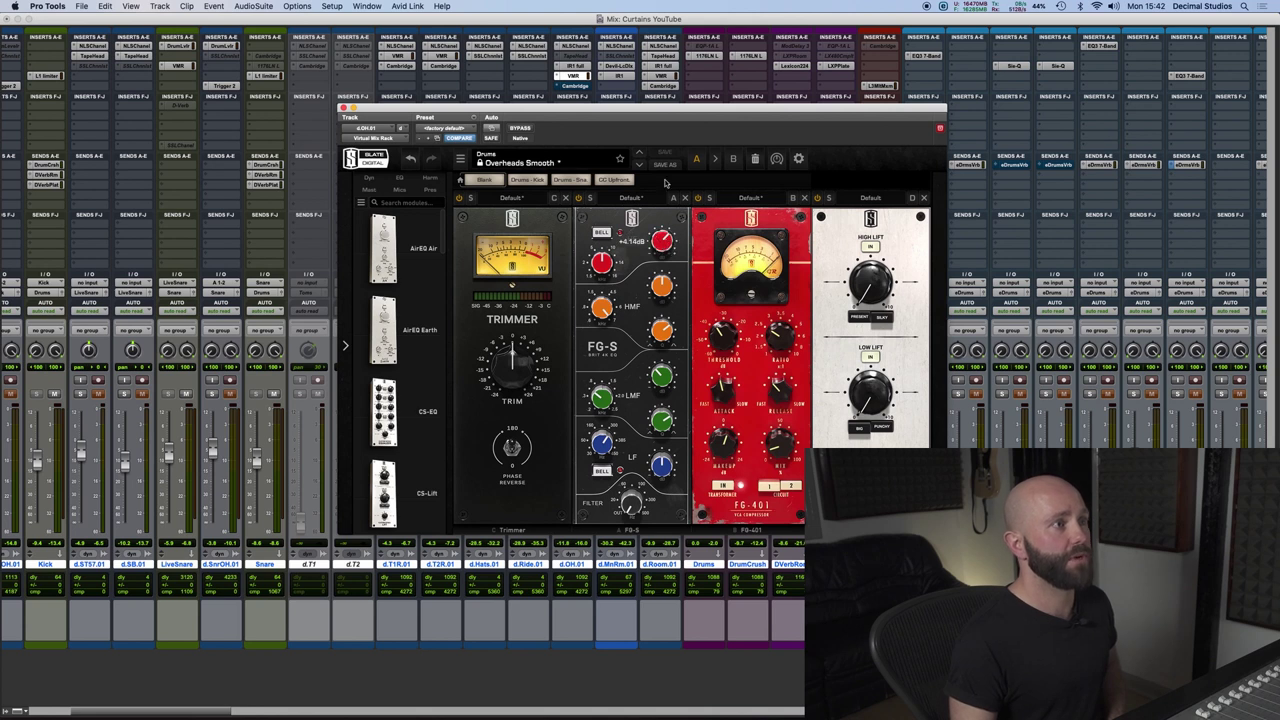
mouse_move(600, 398)
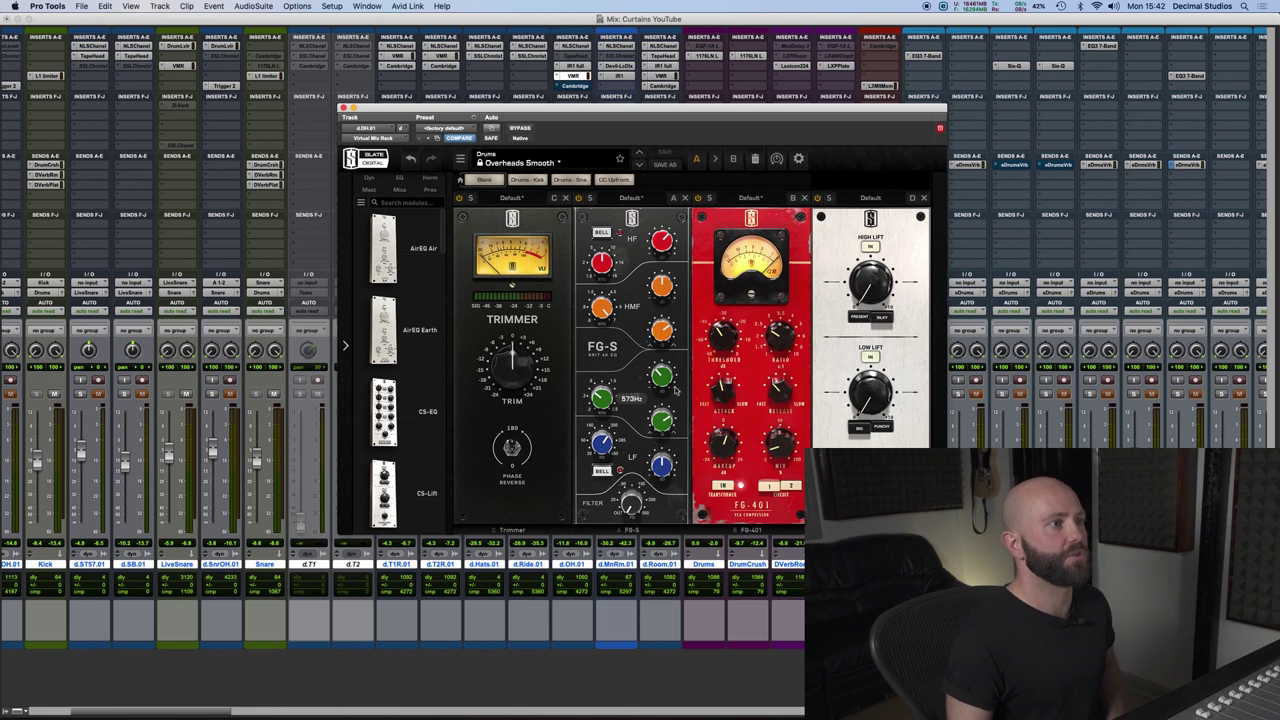
Audition the FG-S and FG-401 modules in the d.OH.01 VMR, keeping the channel meters in view, and close the rack.
drag(673, 110, 895, 72)
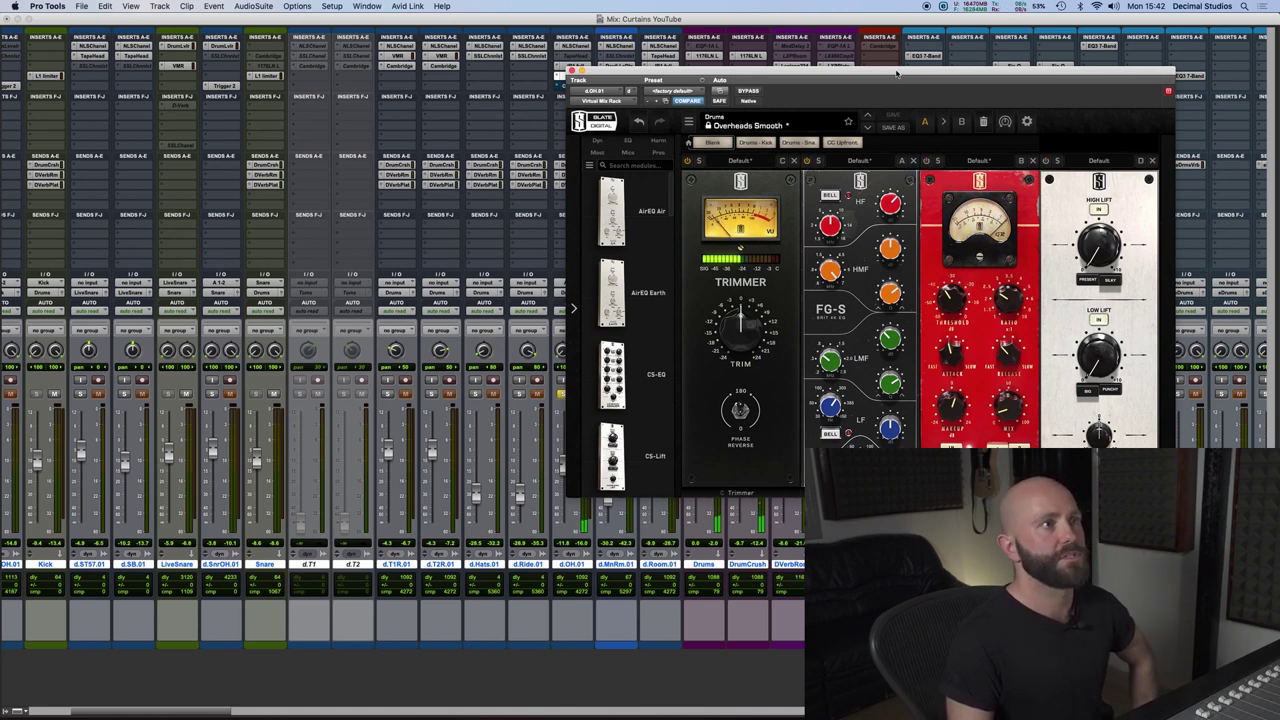
drag(897, 73, 824, 73)
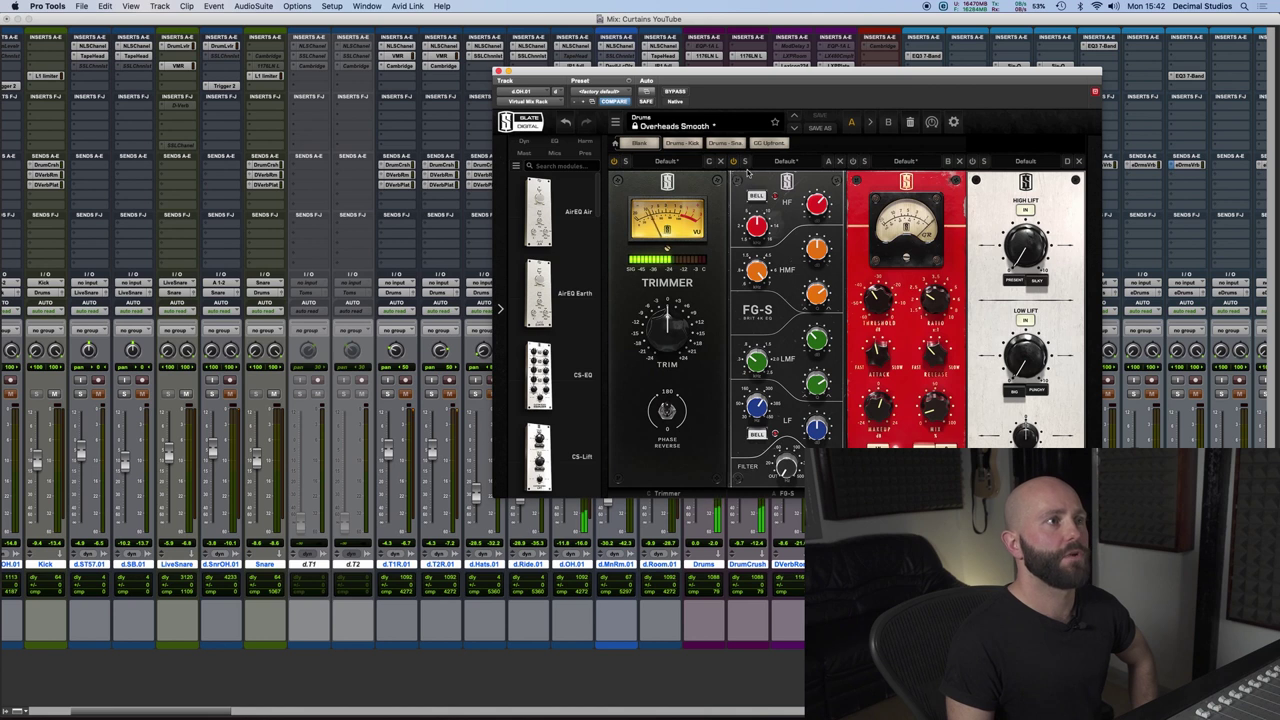
drag(772, 74, 745, 78)
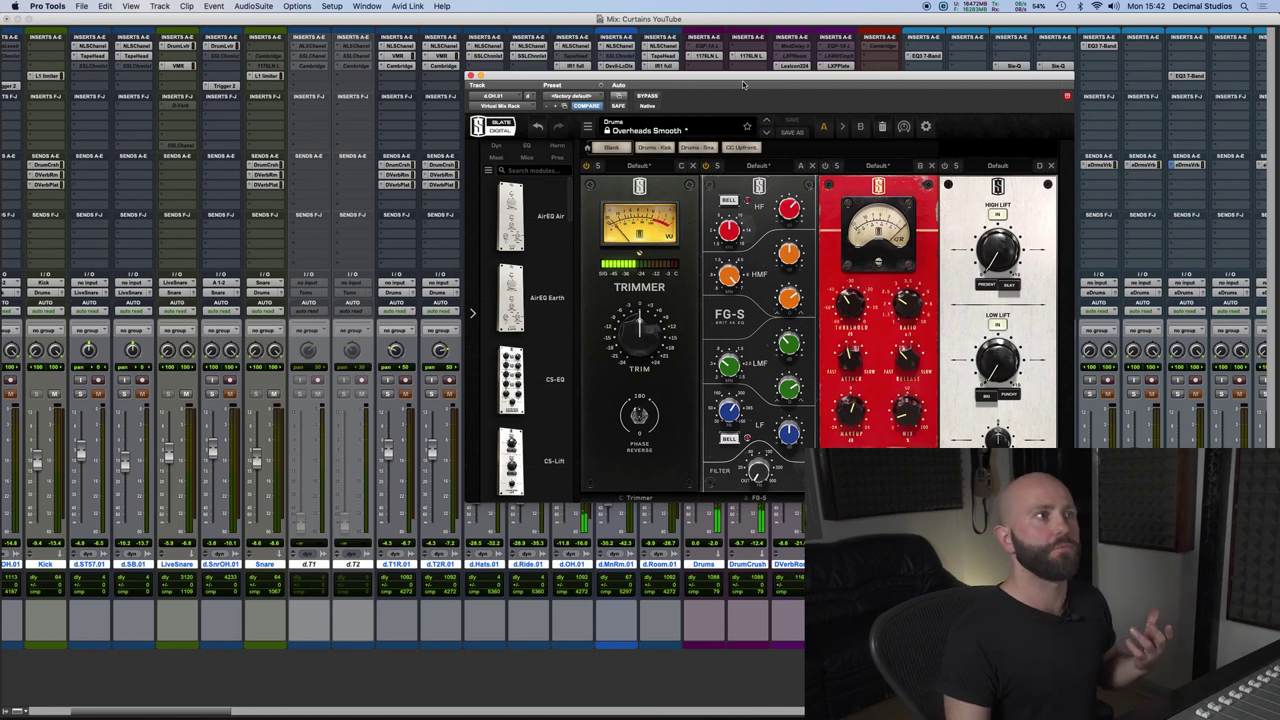
drag(750, 80, 742, 77)
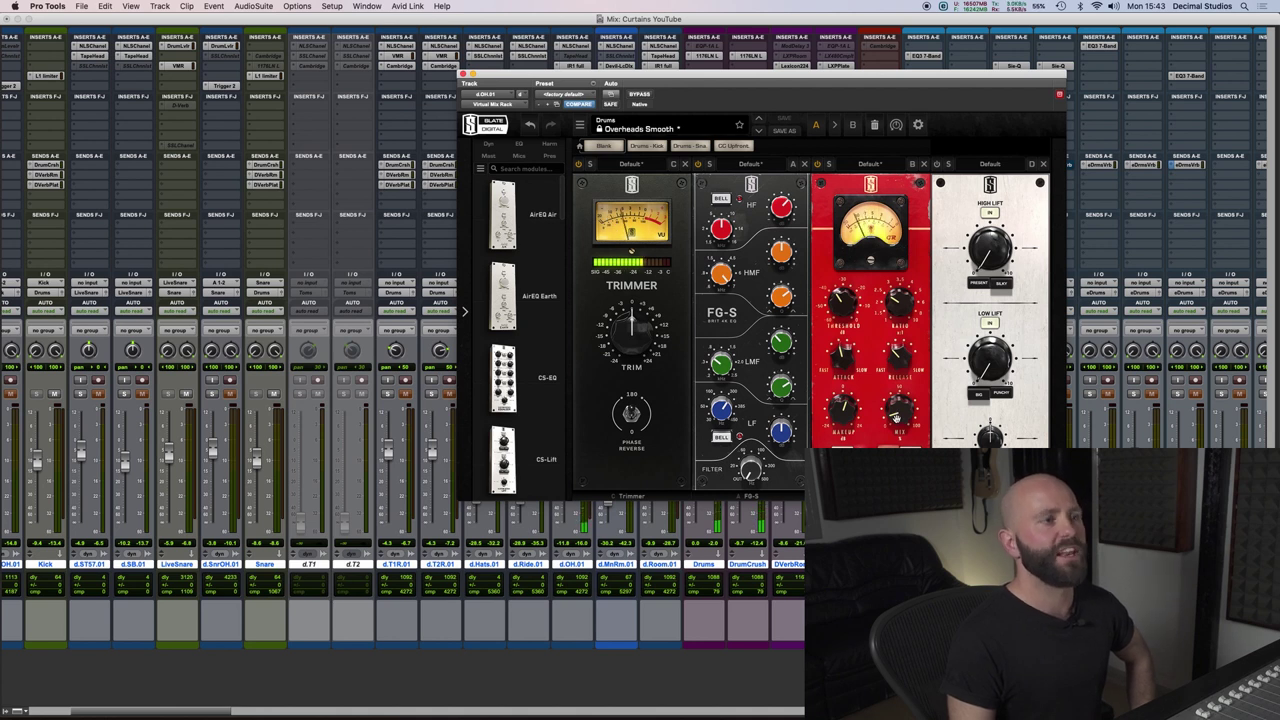
drag(463, 75, 463, 87)
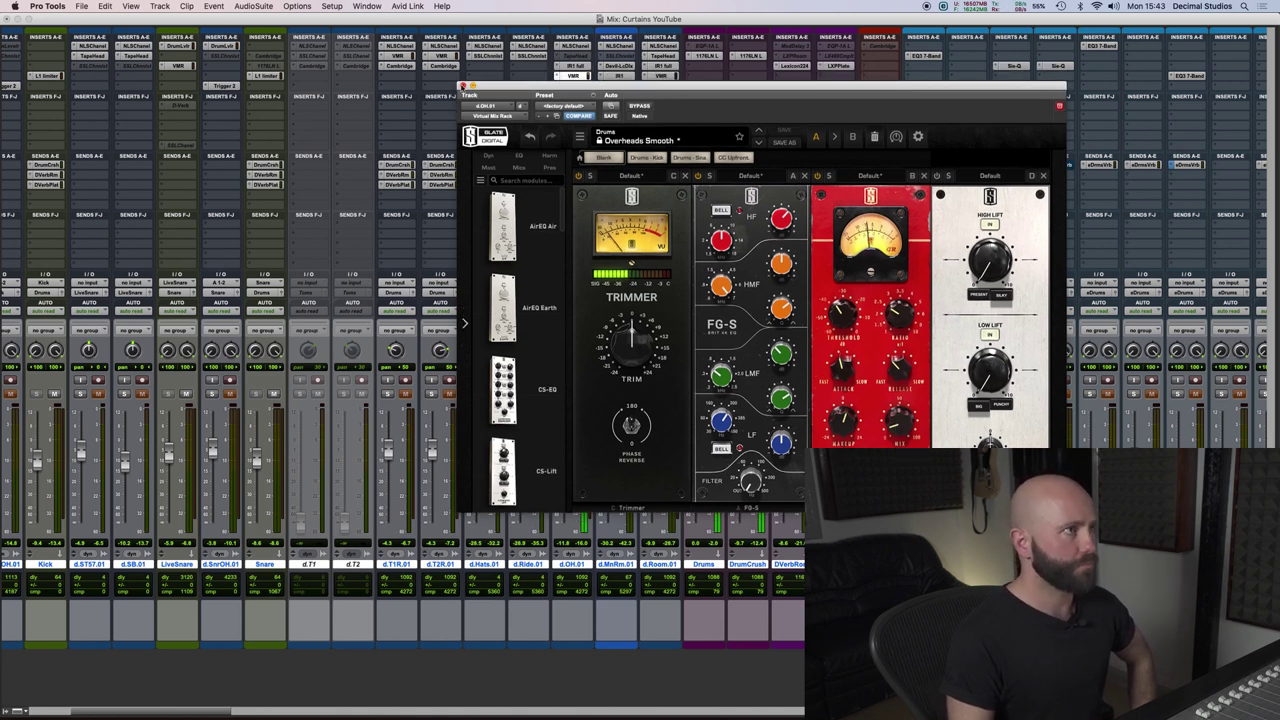
click(461, 87)
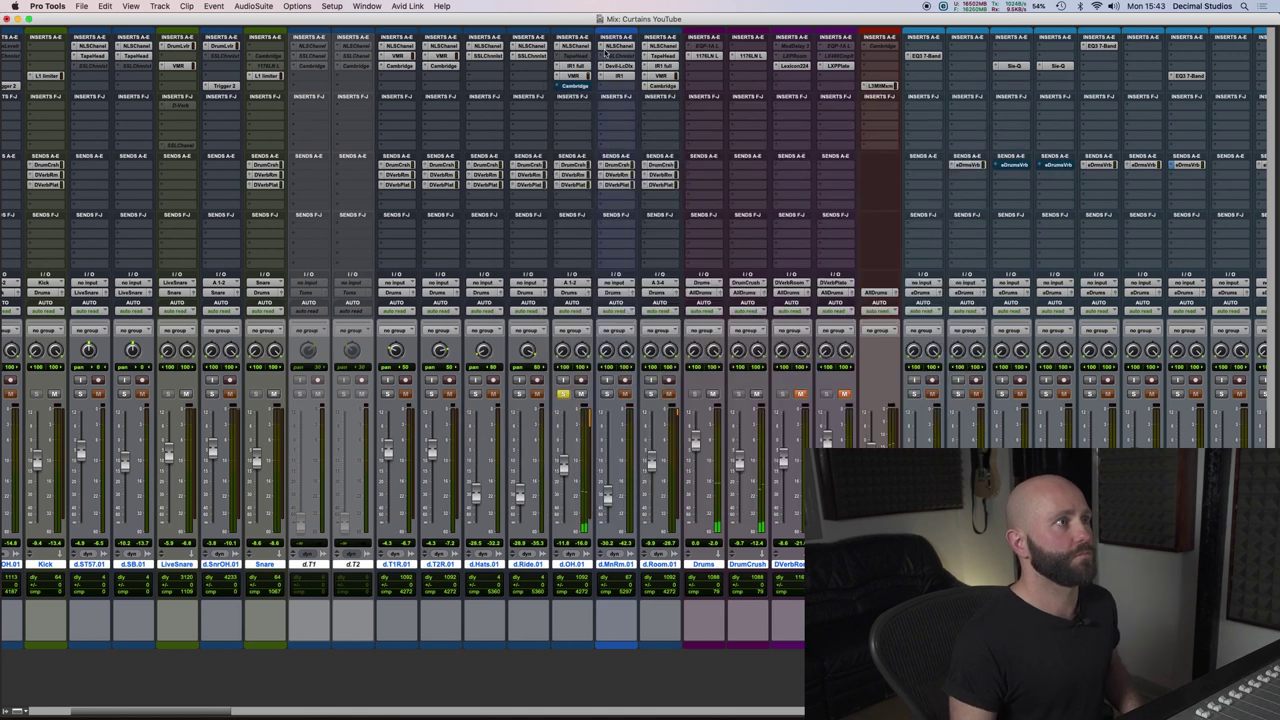
Open the active Cambridge EQ on d.OH.01, compare its low-mid cut switched off and on, and close it.
click(575, 87)
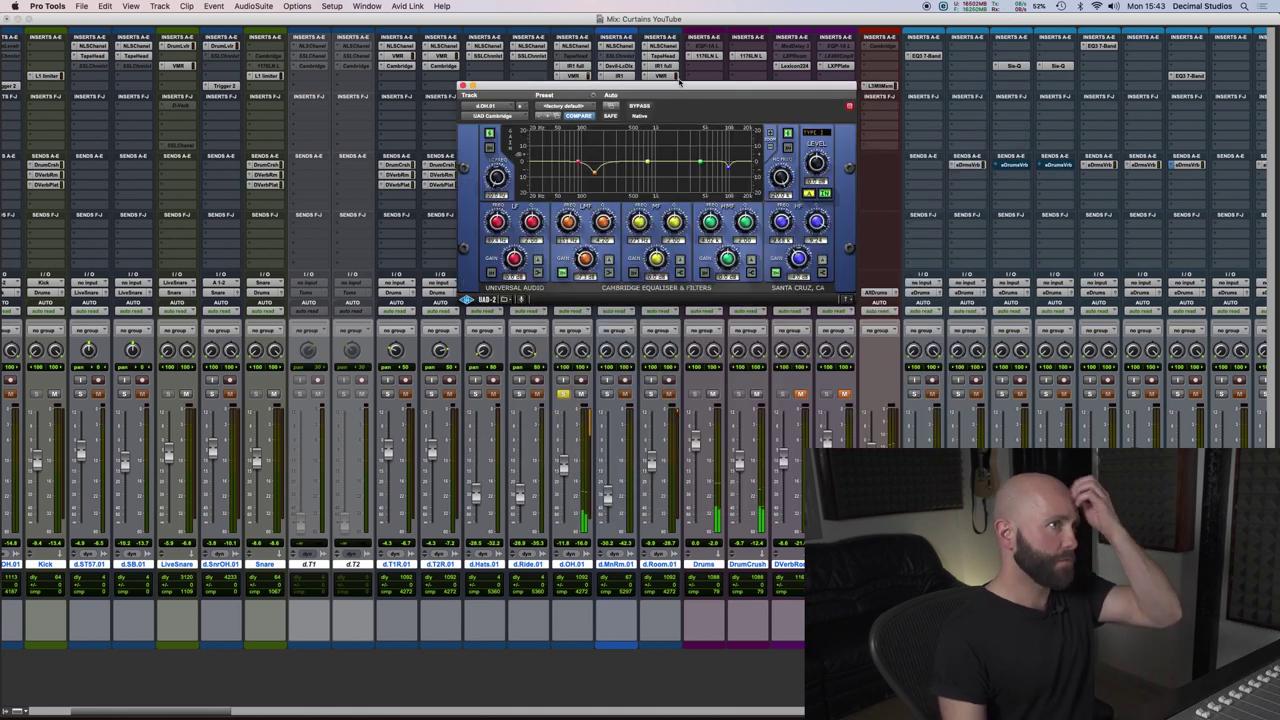
drag(668, 84, 645, 104)
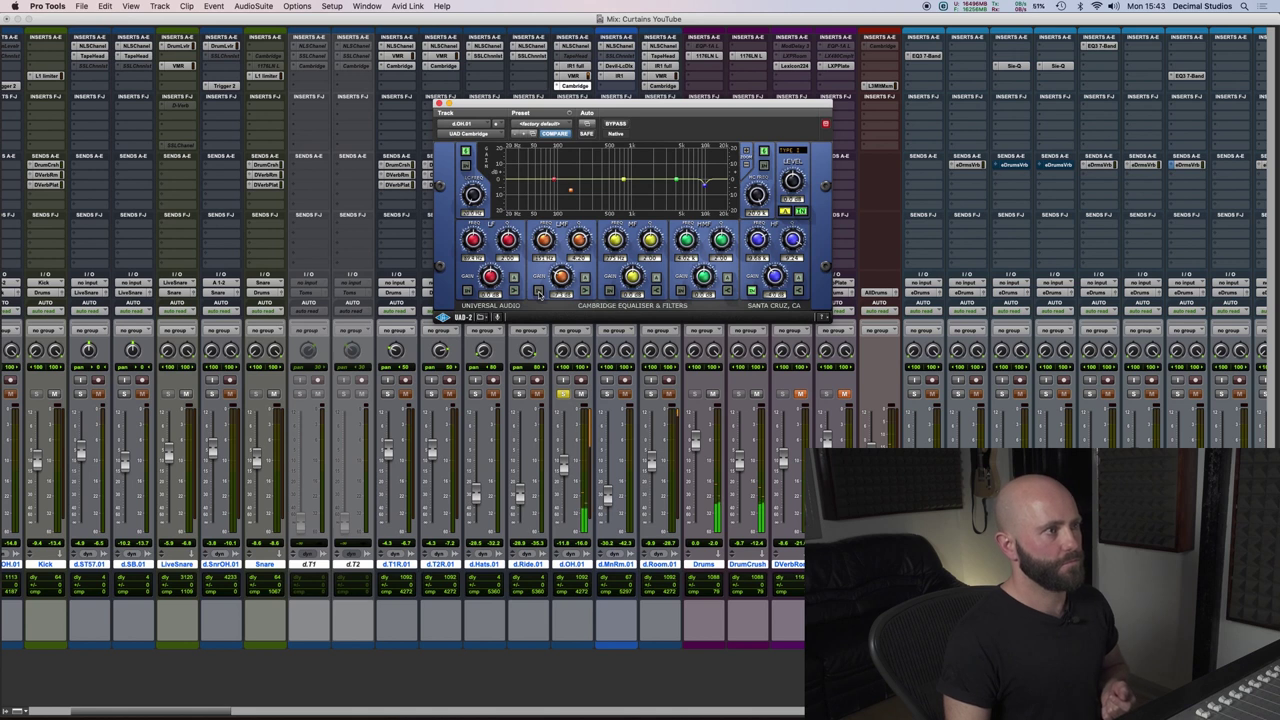
click(538, 291)
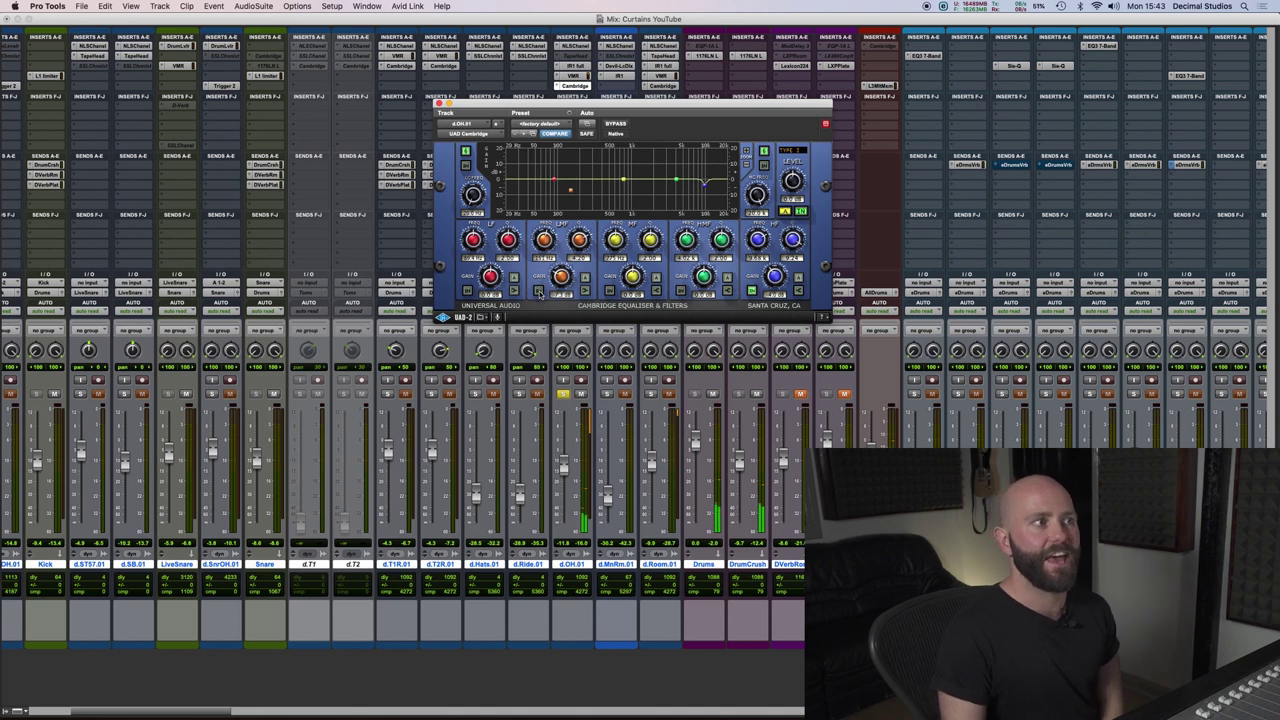
drag(662, 104, 658, 96)
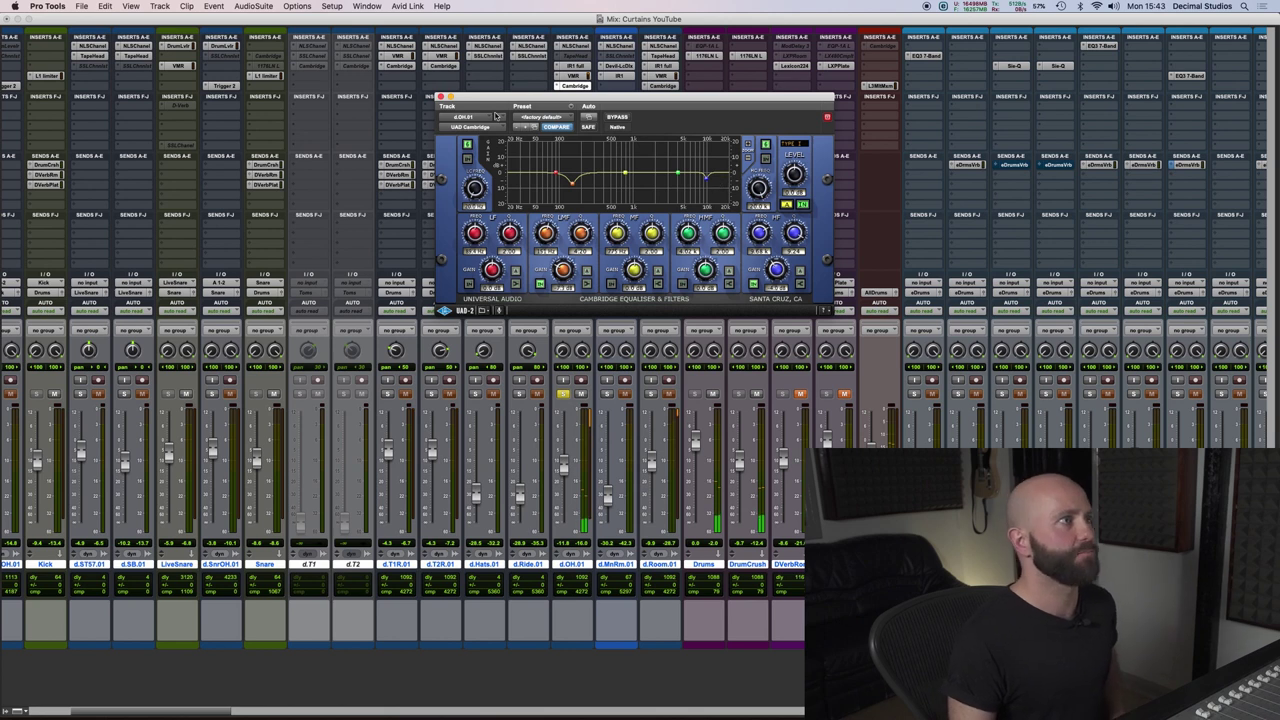
click(441, 97)
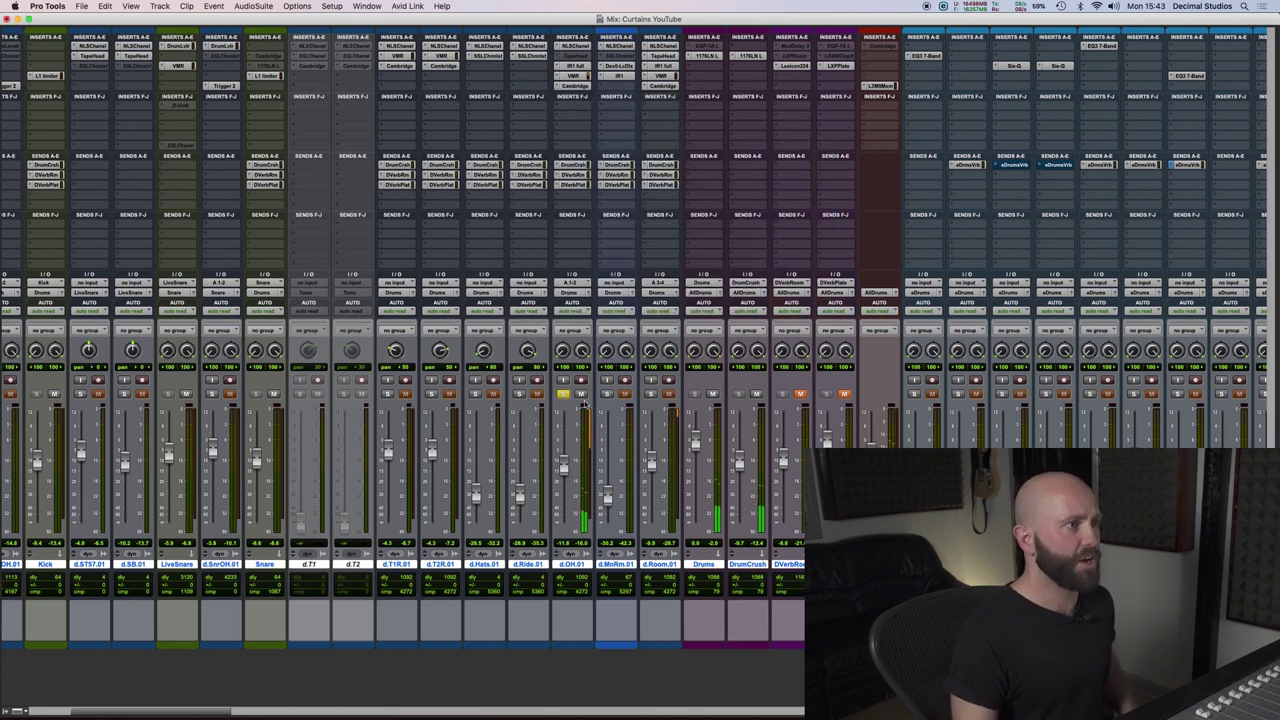
Solo d.MnRm.01 in place of d.OH.01, unmute the DVerbRoom and DVerbPlate returns and open the track's Devil-Loc.
click(606, 394)
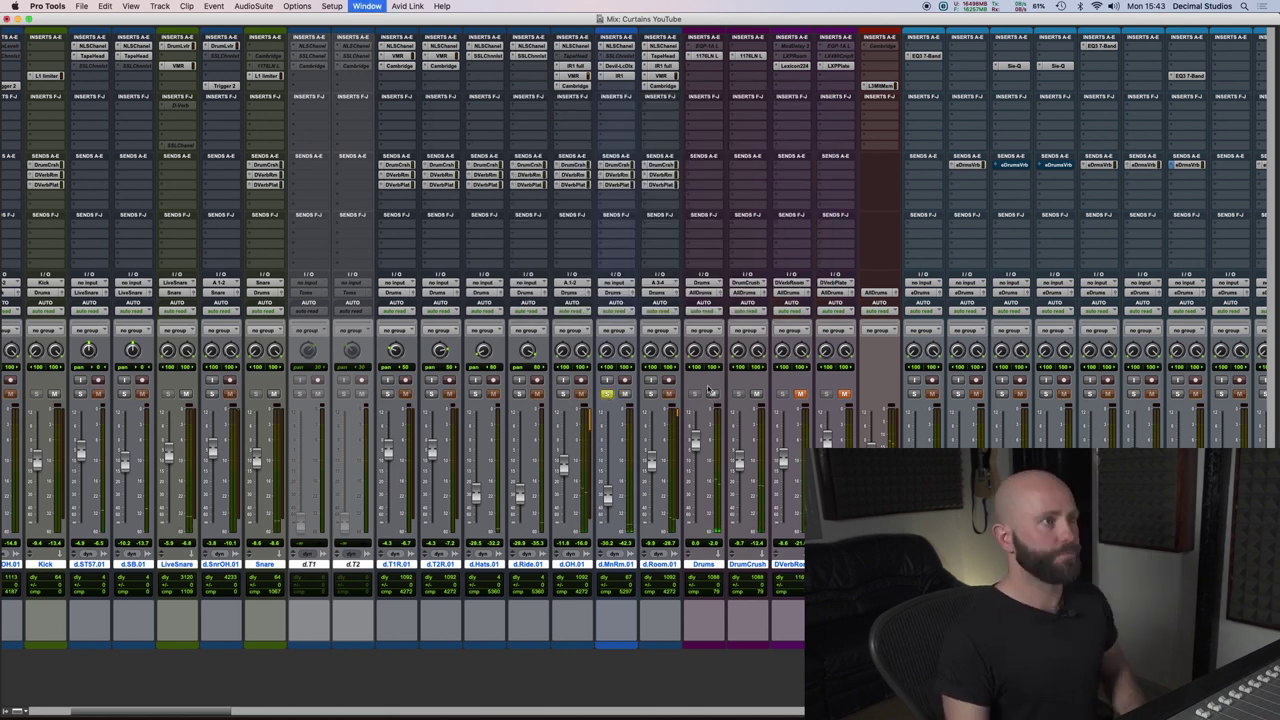
key(super+equal)
key(super+equal)
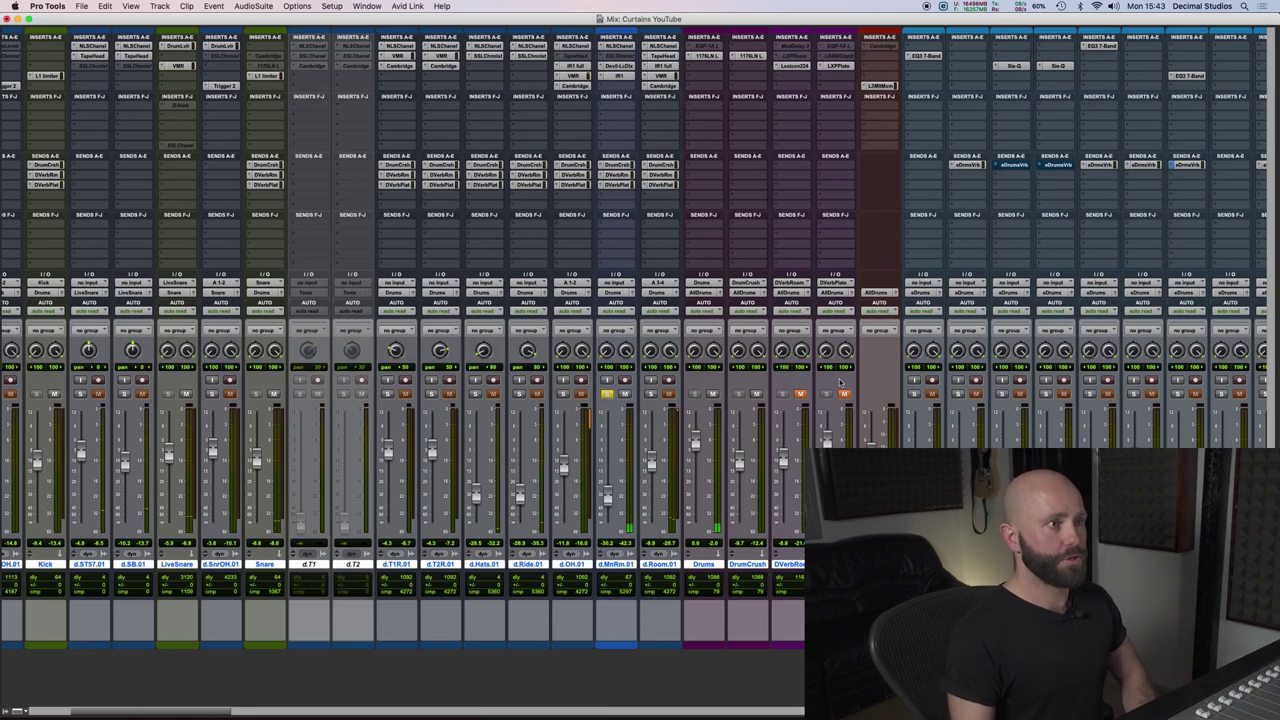
click(801, 394)
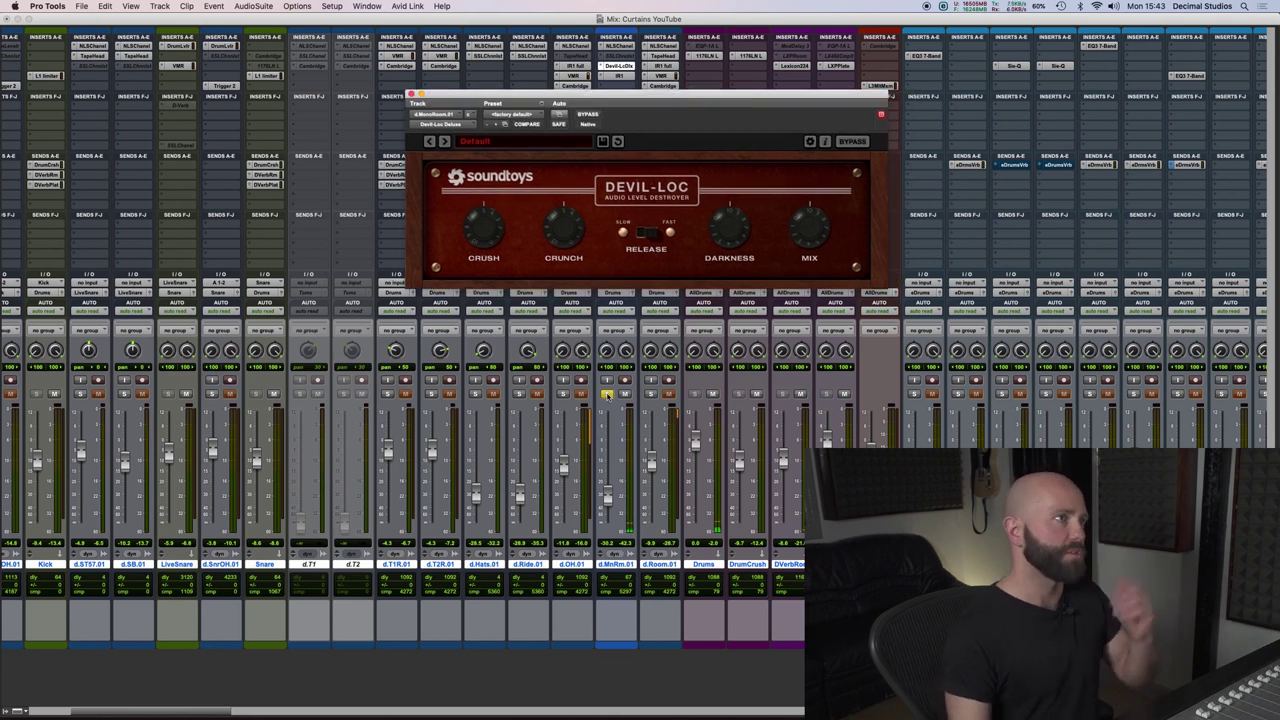
Raise the d.MnRm.01 fader to about -4.3 dB to hear the mono room louder, and undo the change.
drag(607, 503, 608, 456)
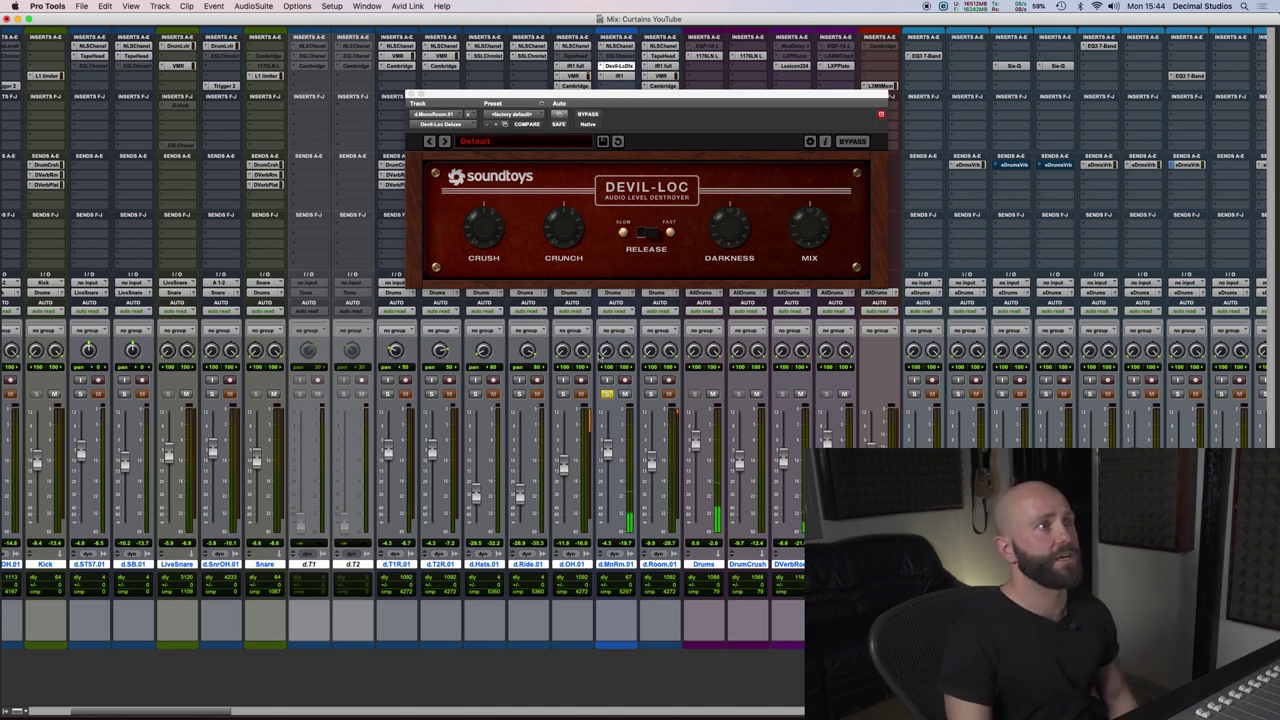
key(super+z)
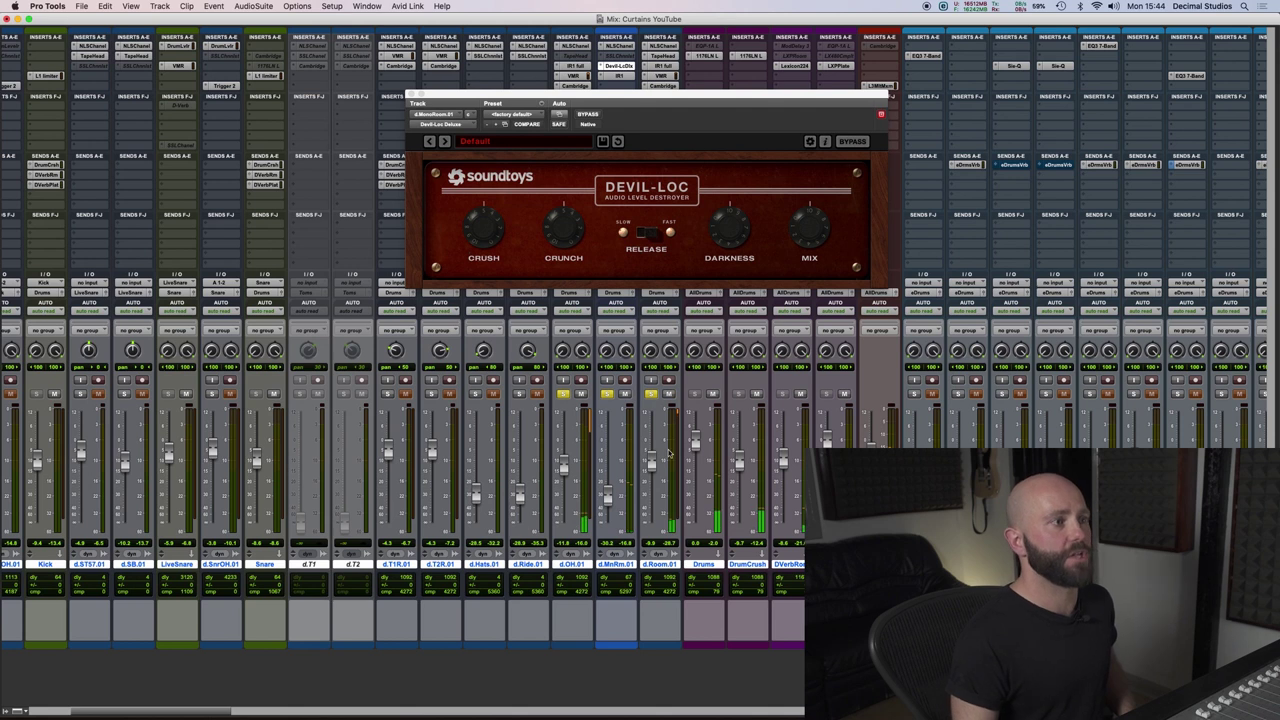
Audition the soloed overhead and stereo room tracks with and without d.MnRm.01, and close the Devil-Loc.
click(607, 394)
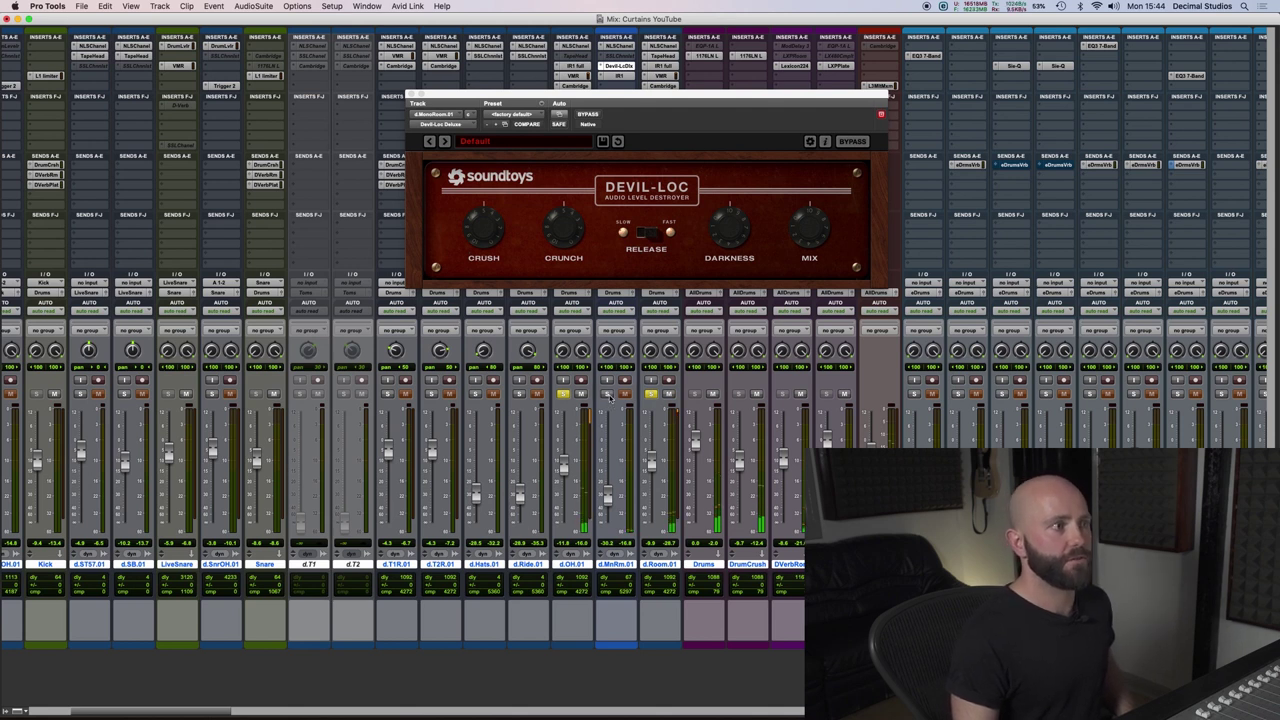
click(607, 394)
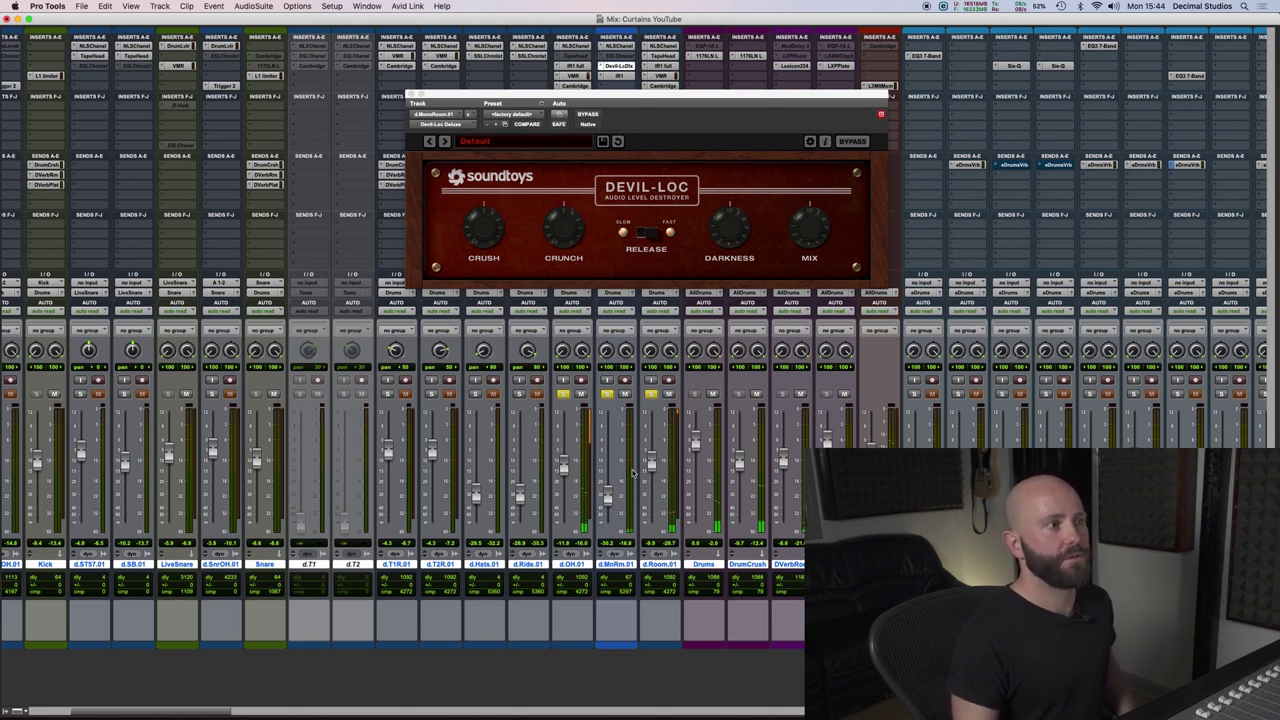
click(607, 395)
click(412, 94)
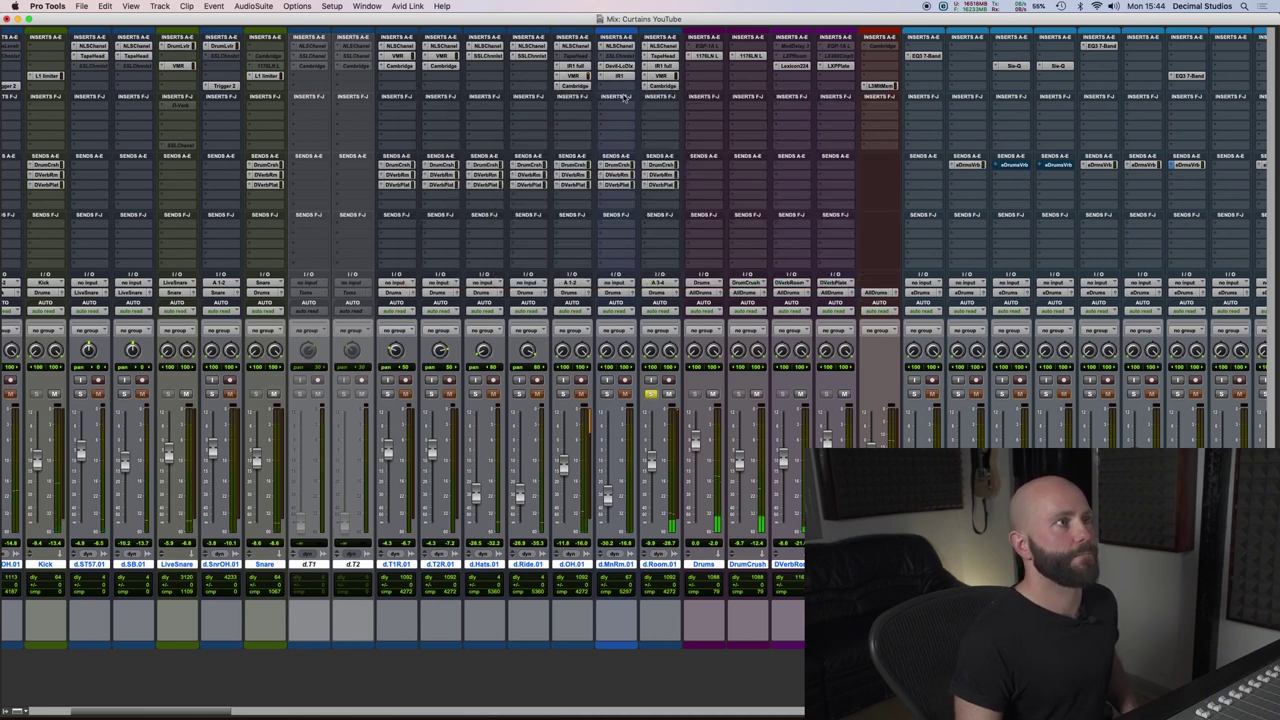
Solo d.MnRm.01 in place of d.Room.01, view its IR1 reverb and close the window.
click(622, 77)
click(607, 394)
click(651, 394)
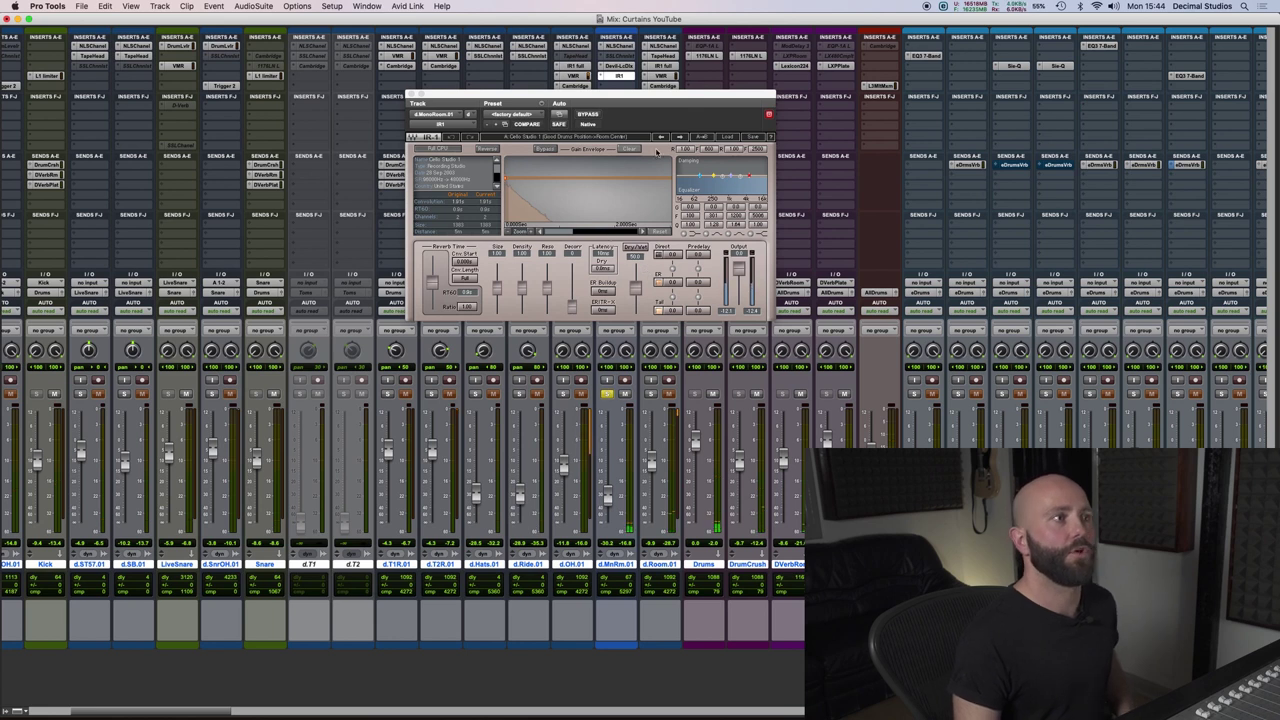
click(410, 94)
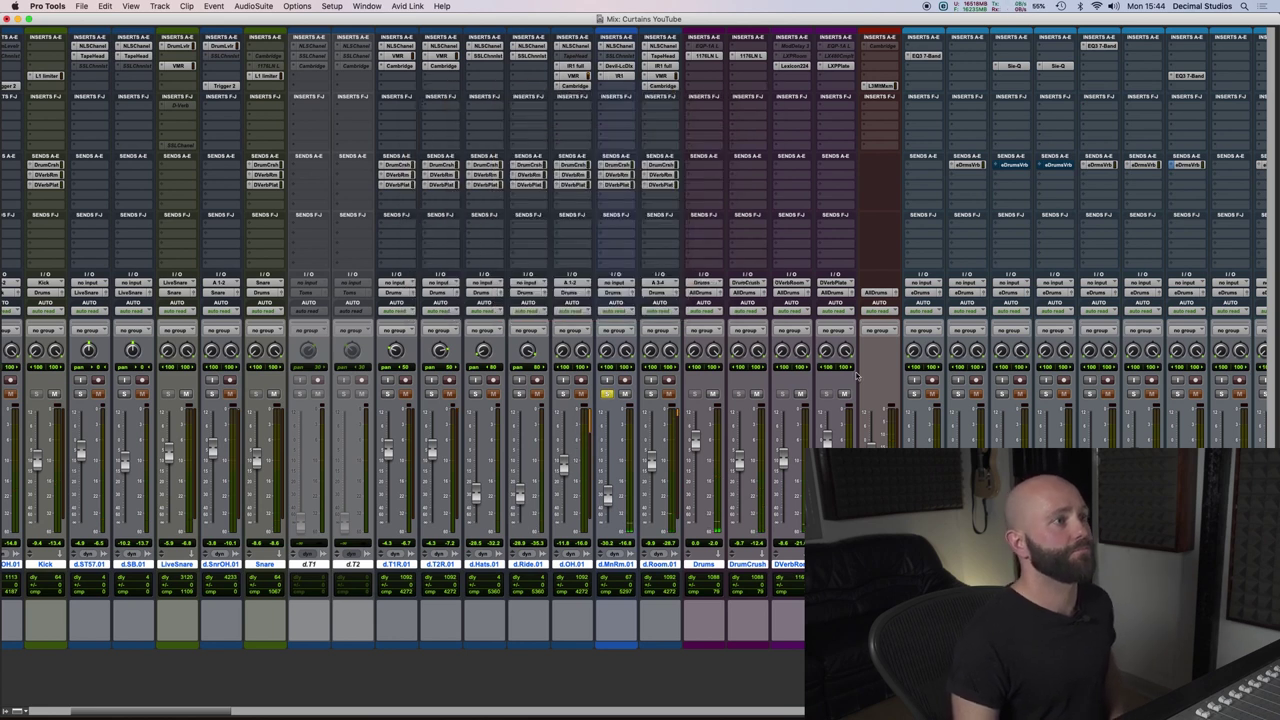
Solo d.Room.01 in place of d.MnRm.01 and switch to the Edit window and back to the mixer.
click(651, 394)
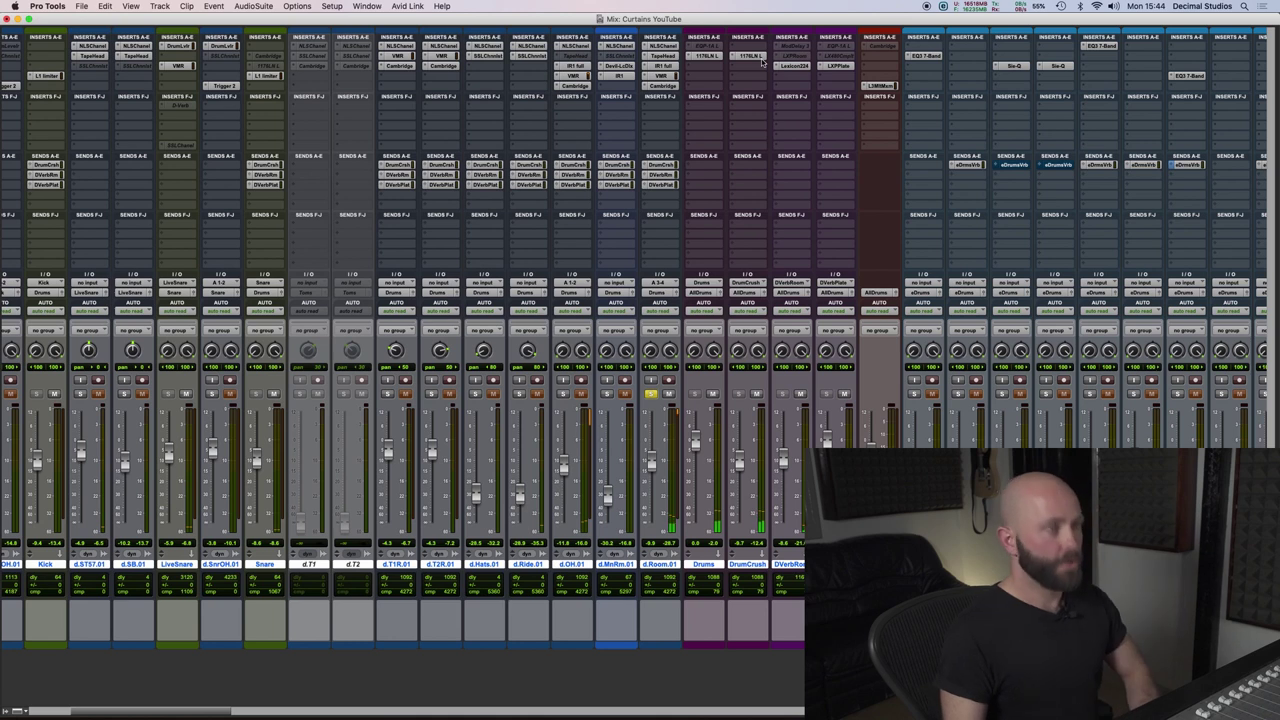
key(super+equal)
key(super+equal)
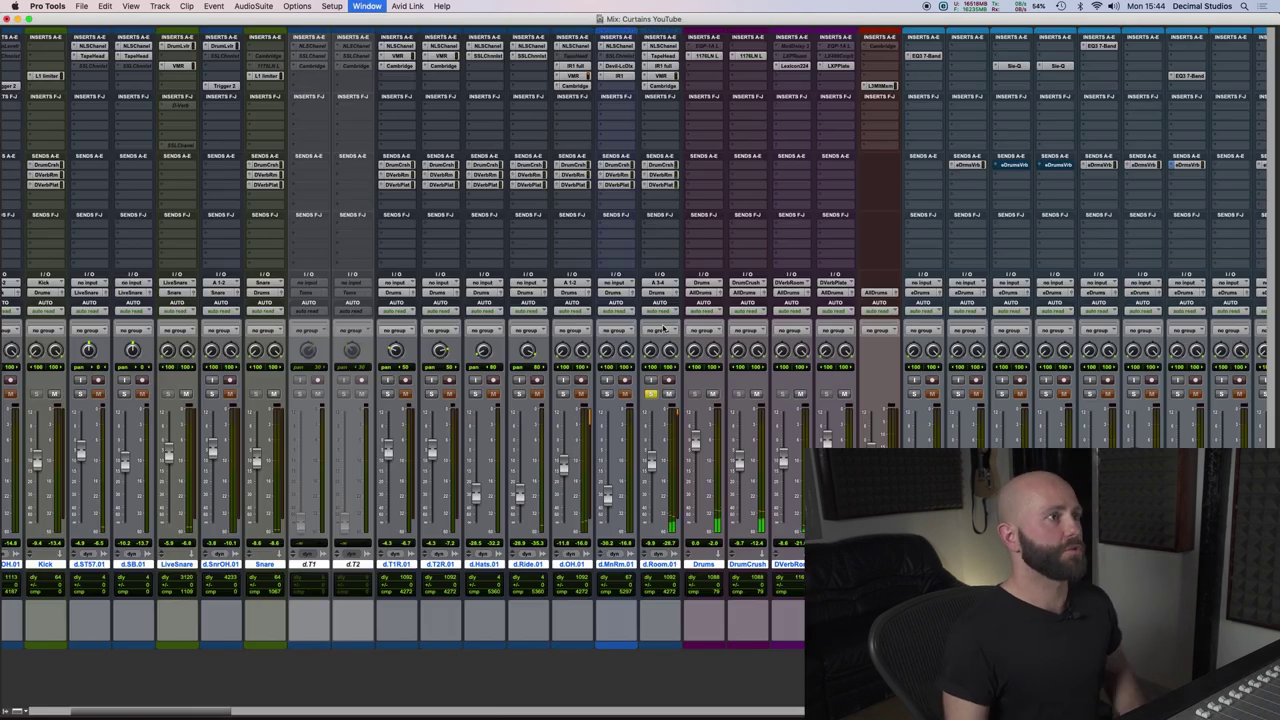
View the NLS Channel on d.Room.01, close it and bypass the track's TapeHead, IR1, VMR and Cambridge inserts.
click(661, 46)
key(super+w)
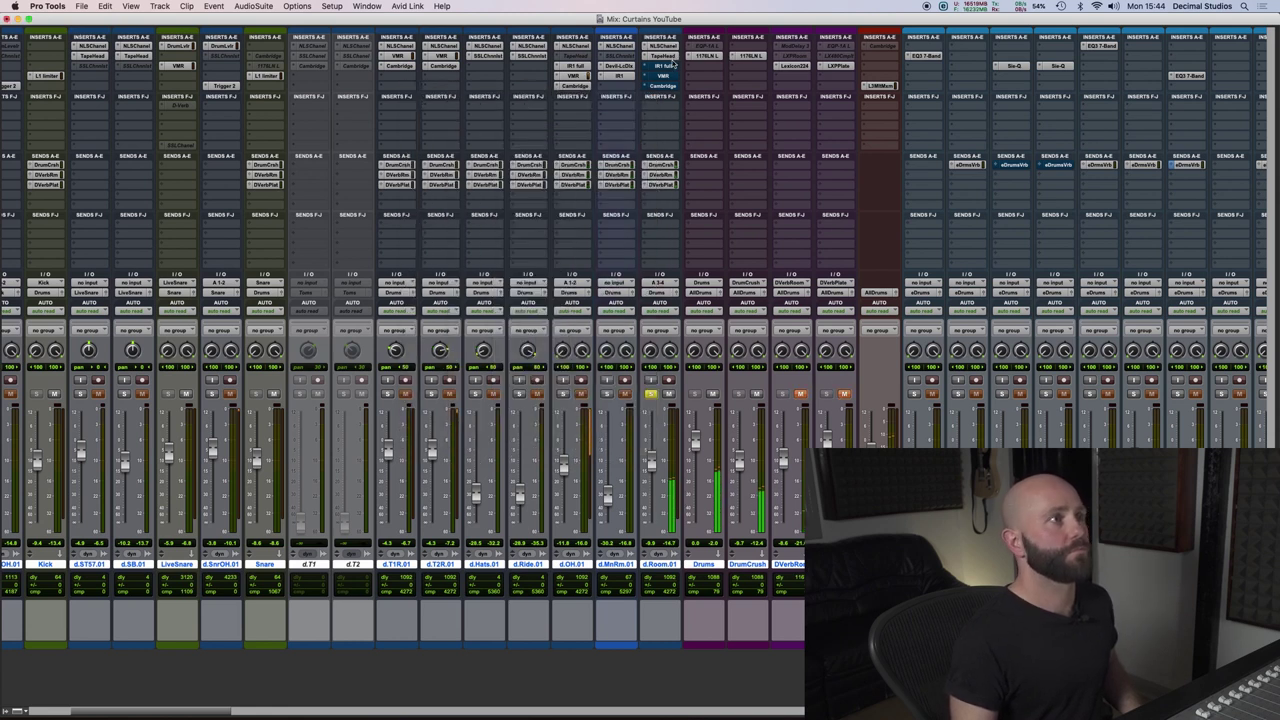
drag(674, 62, 674, 52)
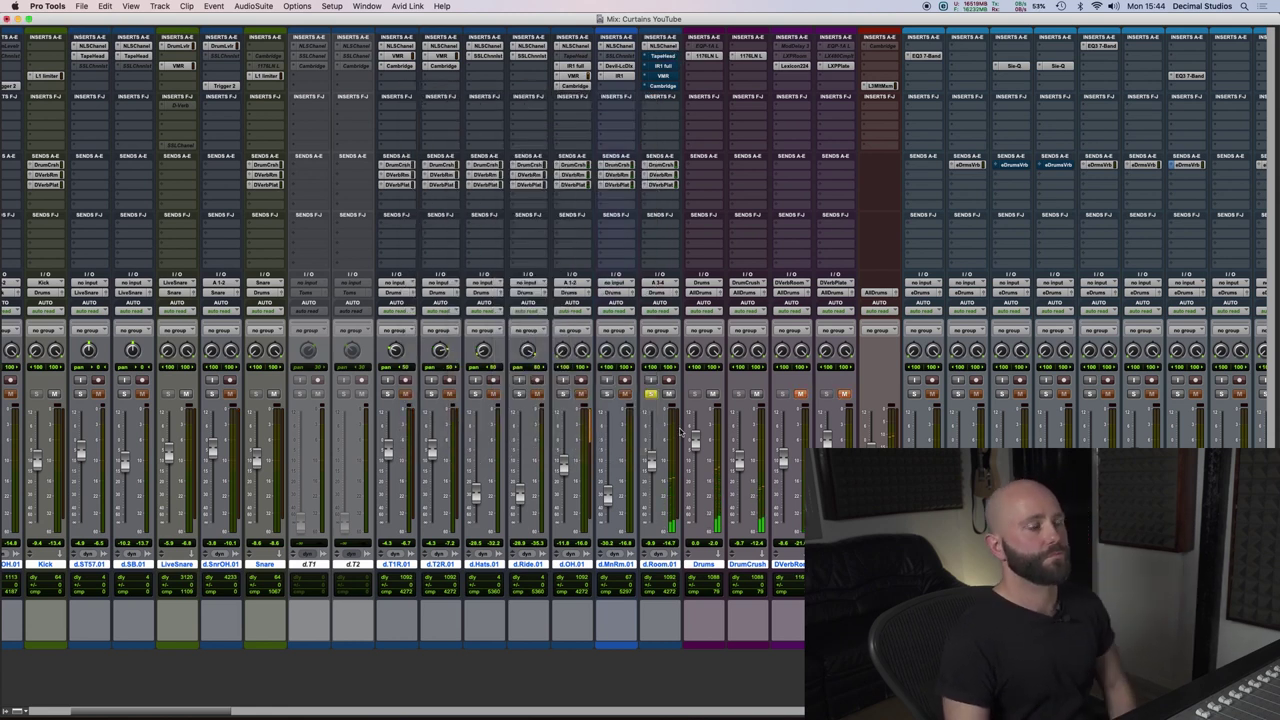
Check the playback in the Edit window, return to the mixer and view the IR1 reverb on d.Room.01, moving its window clear of the track.
key(super+equal)
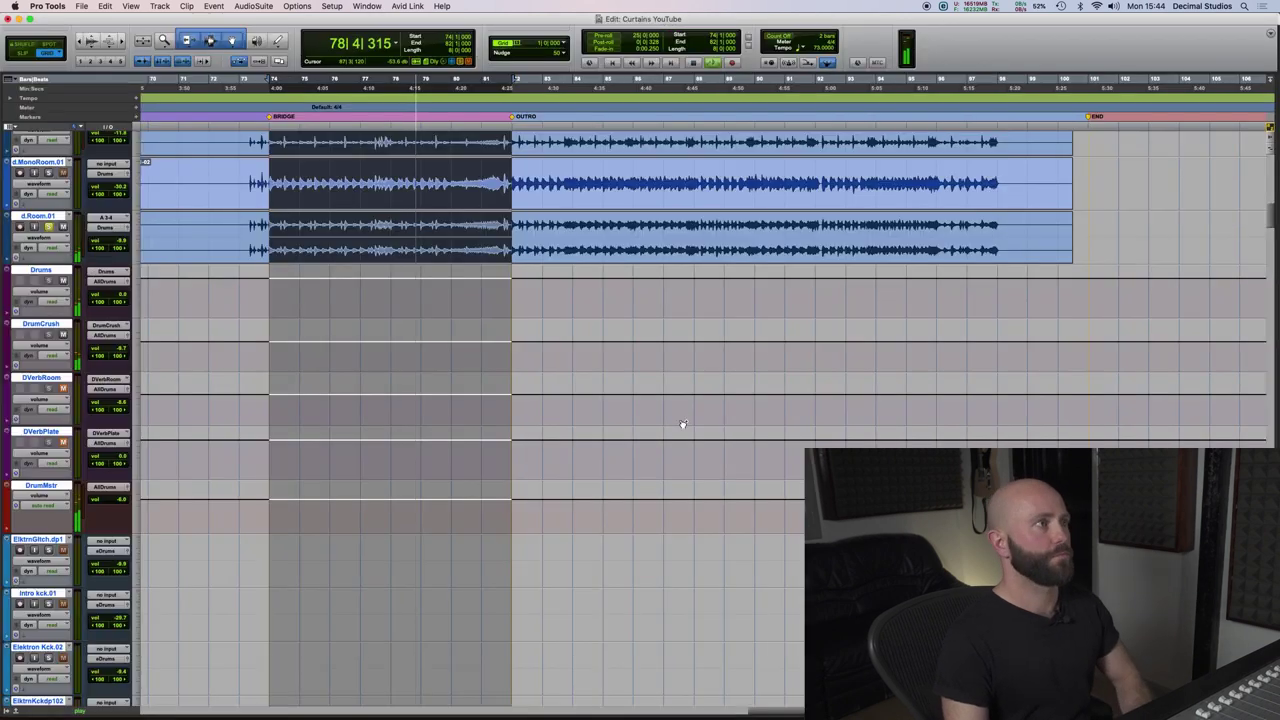
key(super+equal)
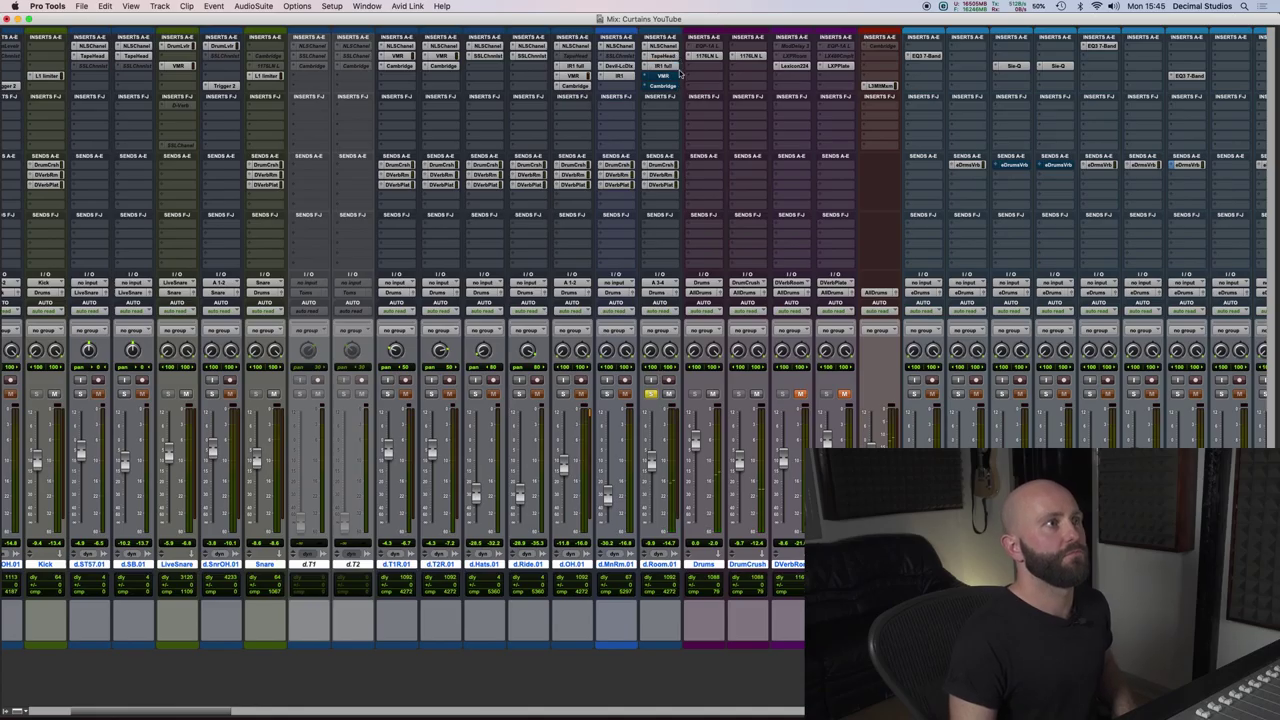
click(668, 66)
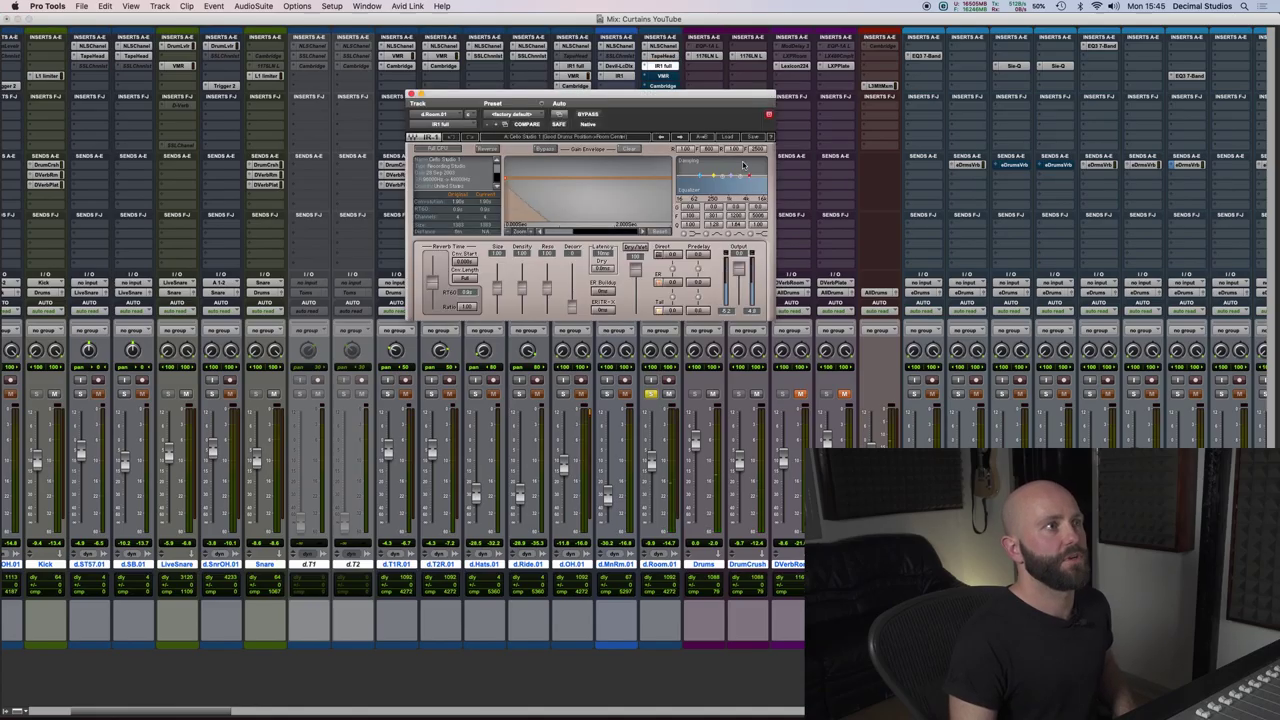
drag(612, 97, 876, 98)
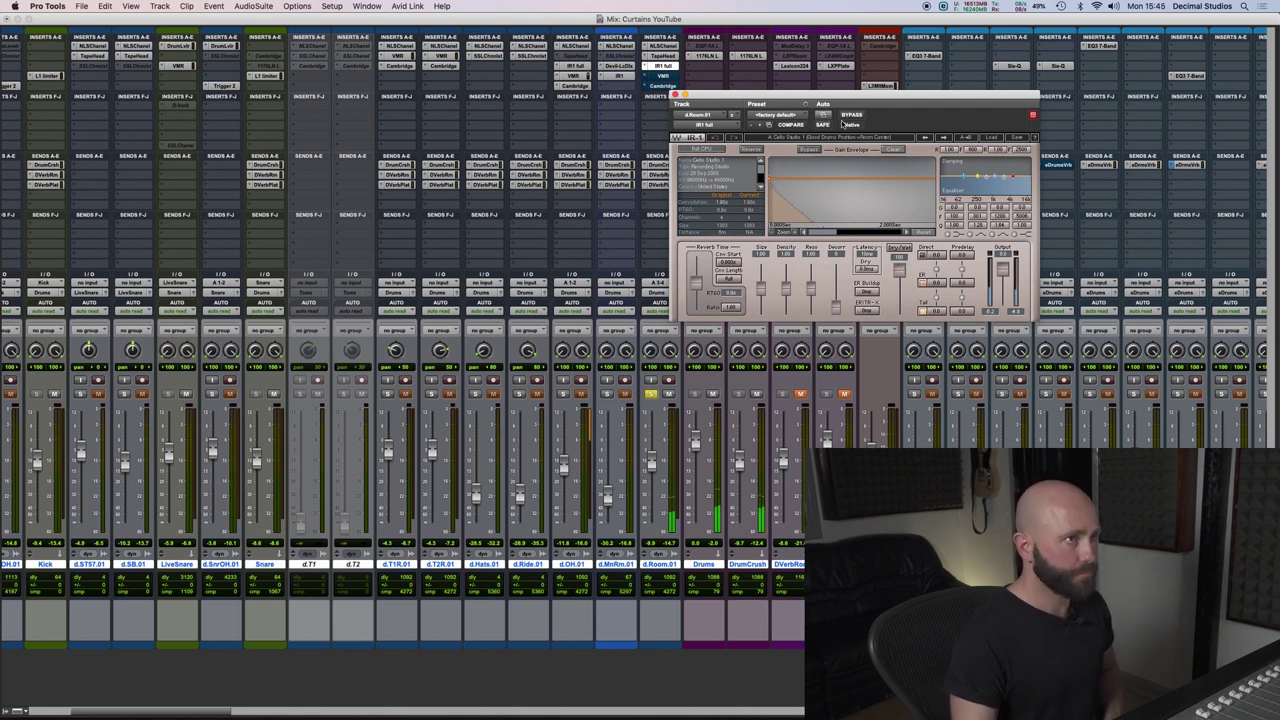
drag(833, 99, 879, 94)
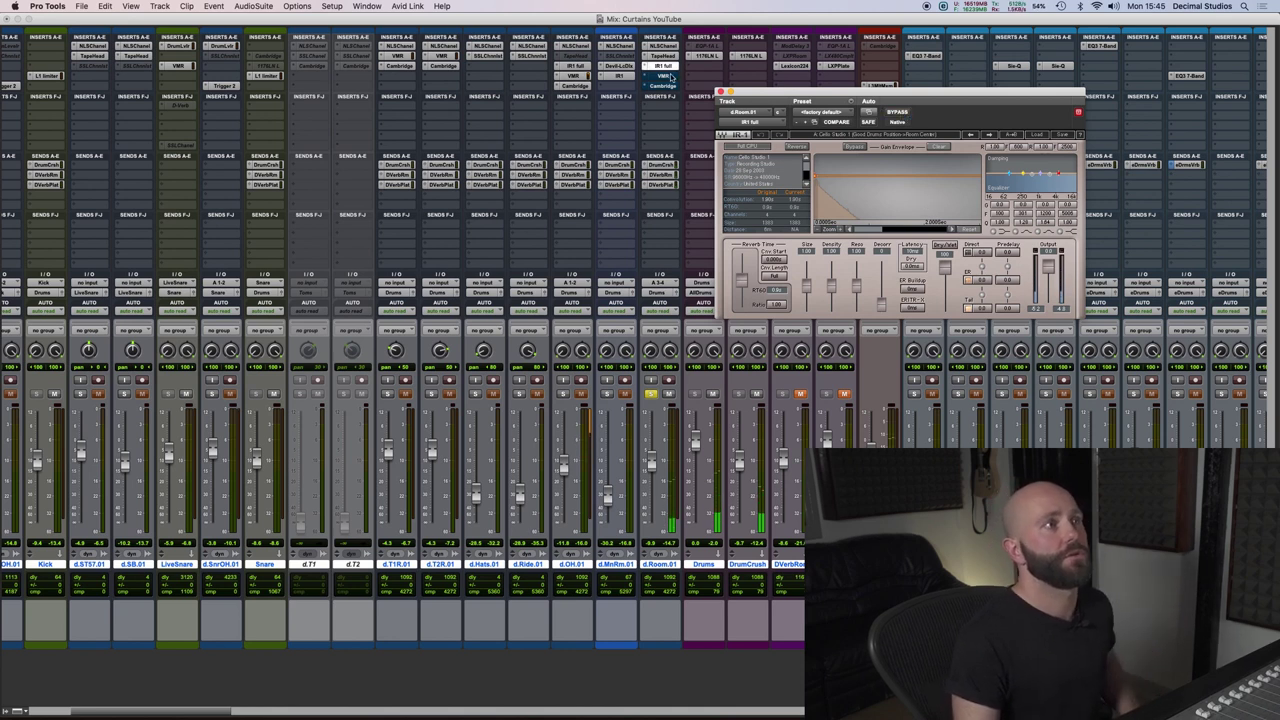
Solo d.OH.01 along with d.Room.01, compare the room's IR1 reverb bypassed and active, and close its window.
click(563, 394)
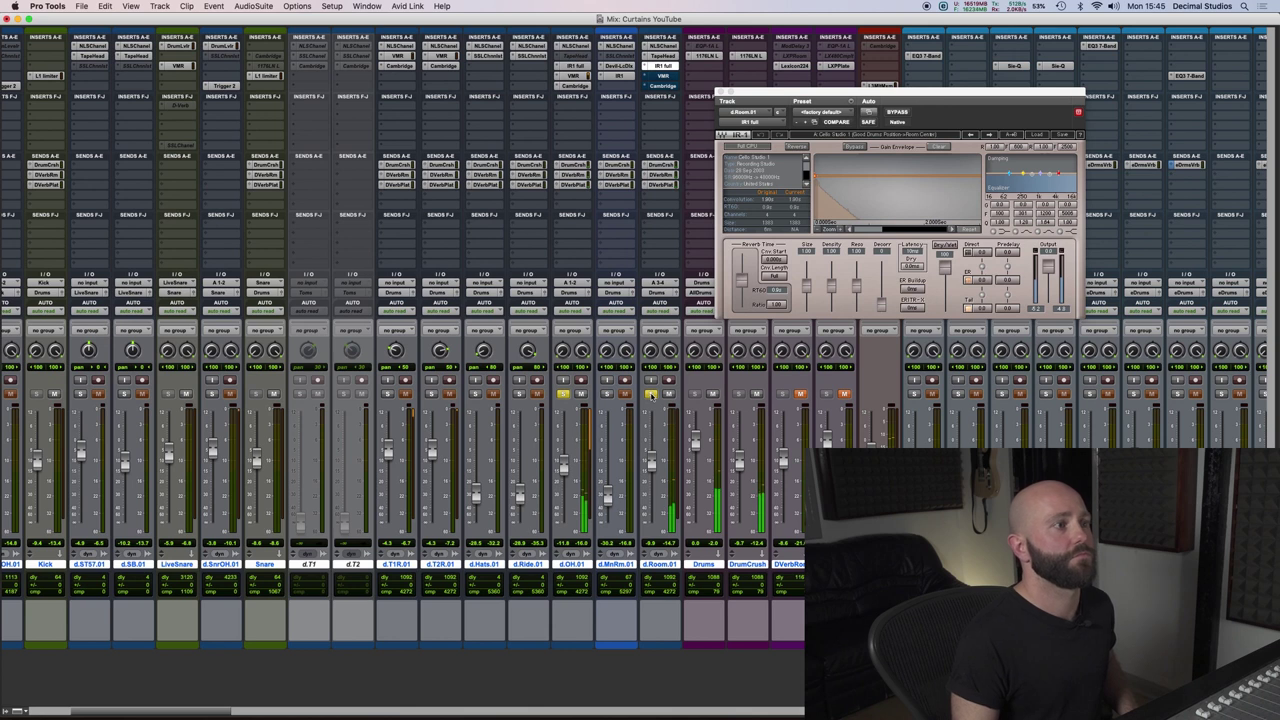
click(650, 394)
click(897, 112)
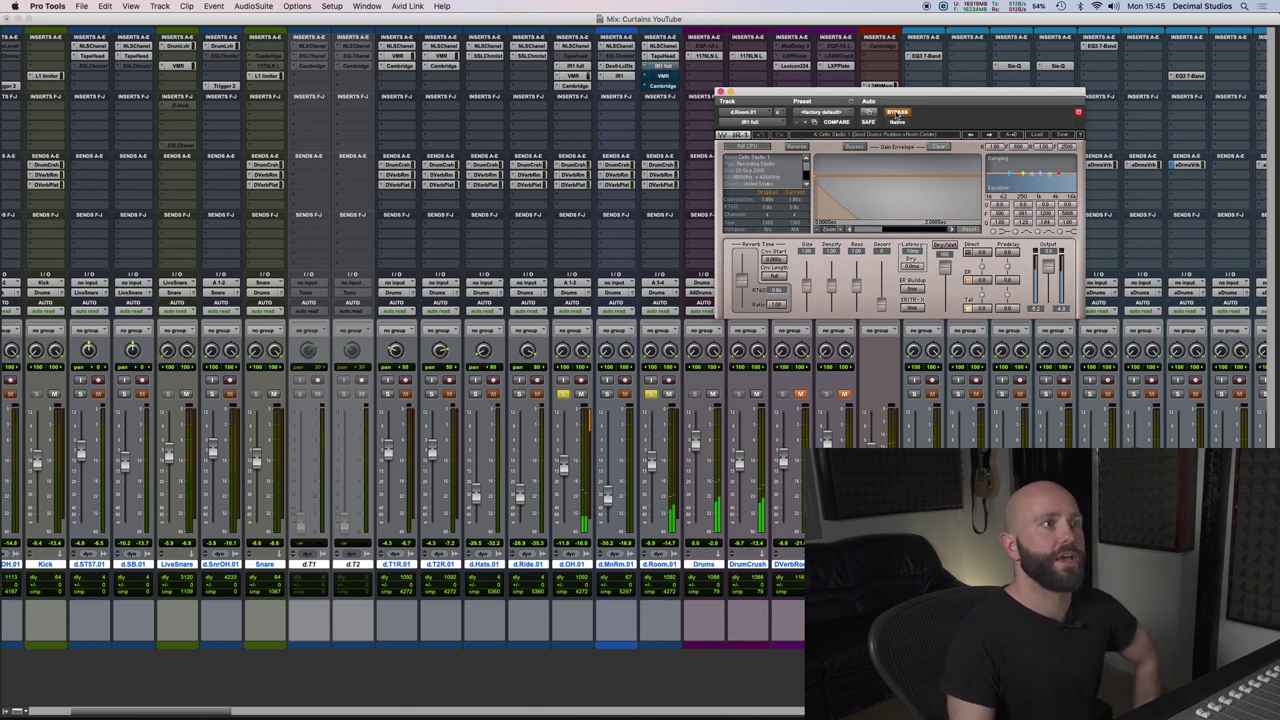
click(897, 112)
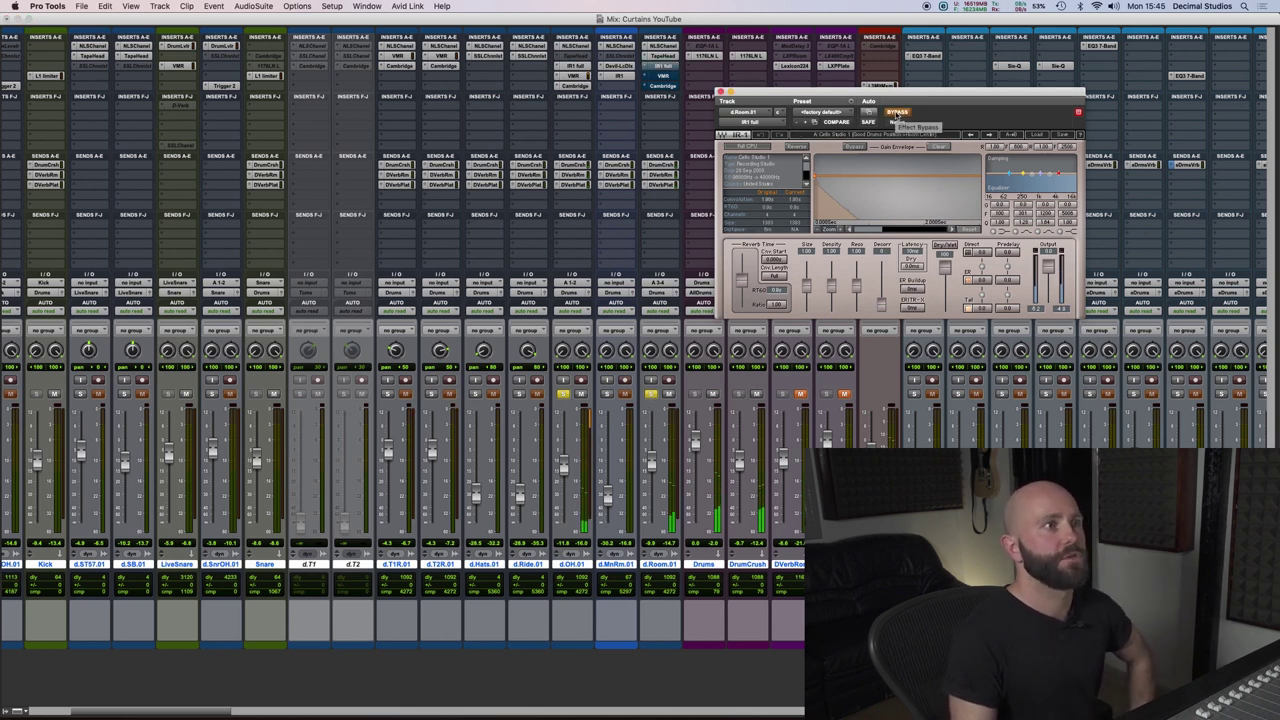
click(721, 91)
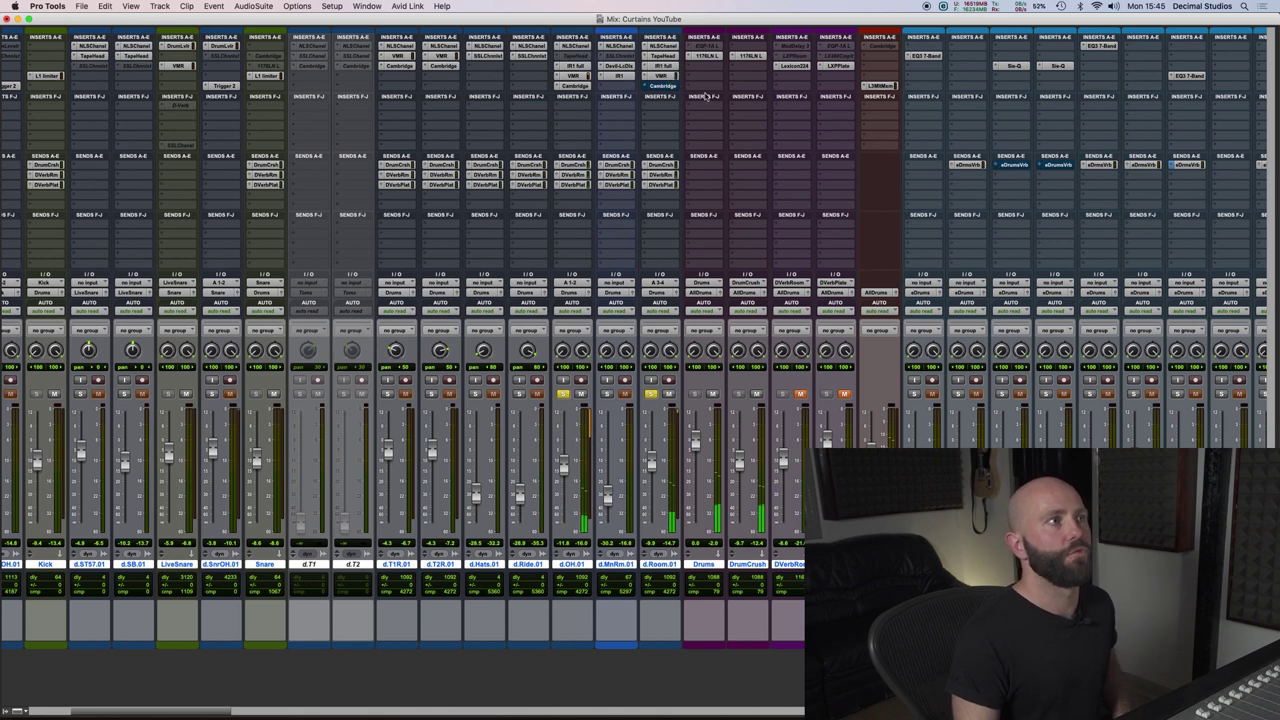
Solo only d.Room.01 and open its Virtual Mix Rack, placing the window so all the modules can be seen.
alt+click(650, 394)
click(650, 394)
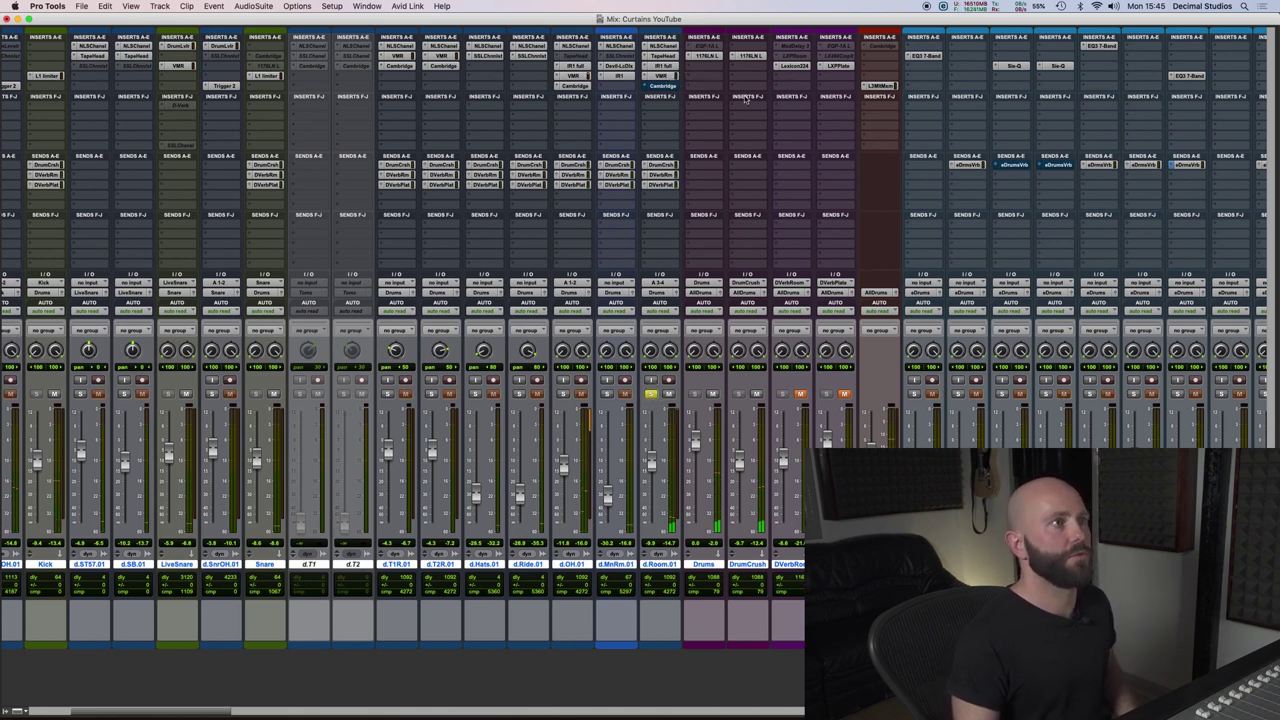
click(660, 76)
drag(760, 118, 391, 104)
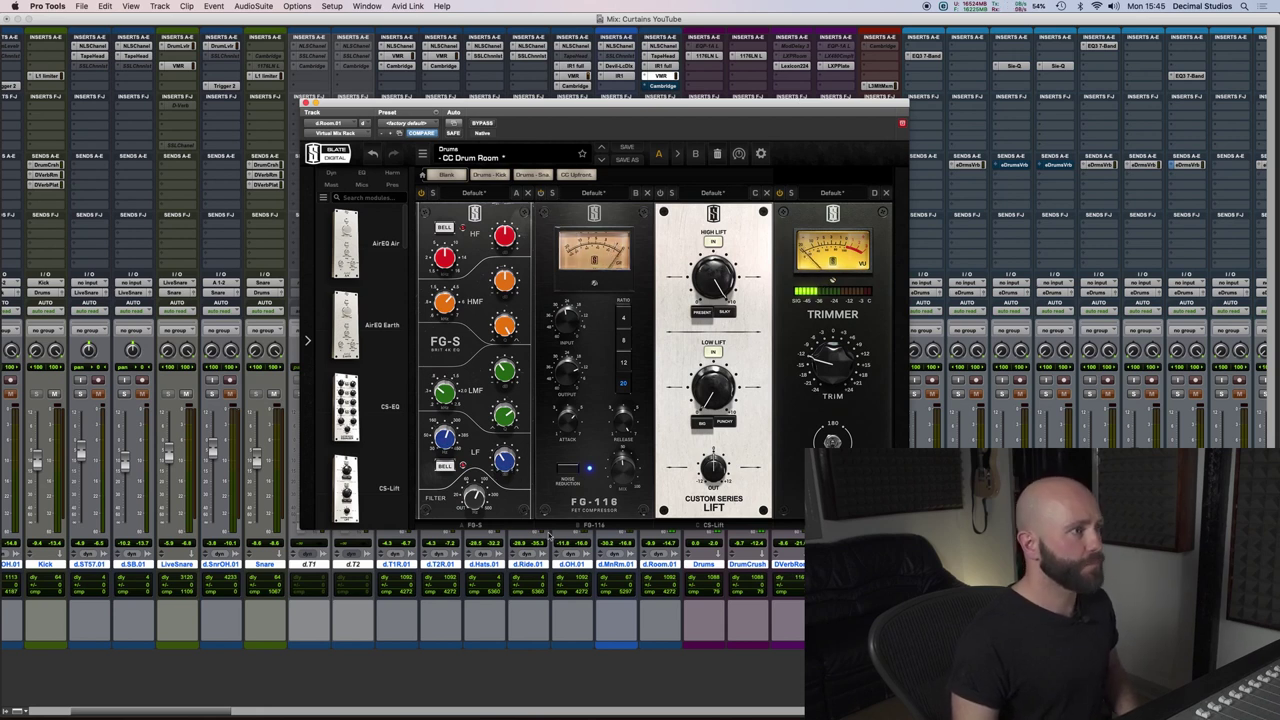
Examine the LF frequency, LF gain and LMF settings of the FG-S equalizer in the d.Room.01 Virtual Mix Rack.
mouse_move(448, 440)
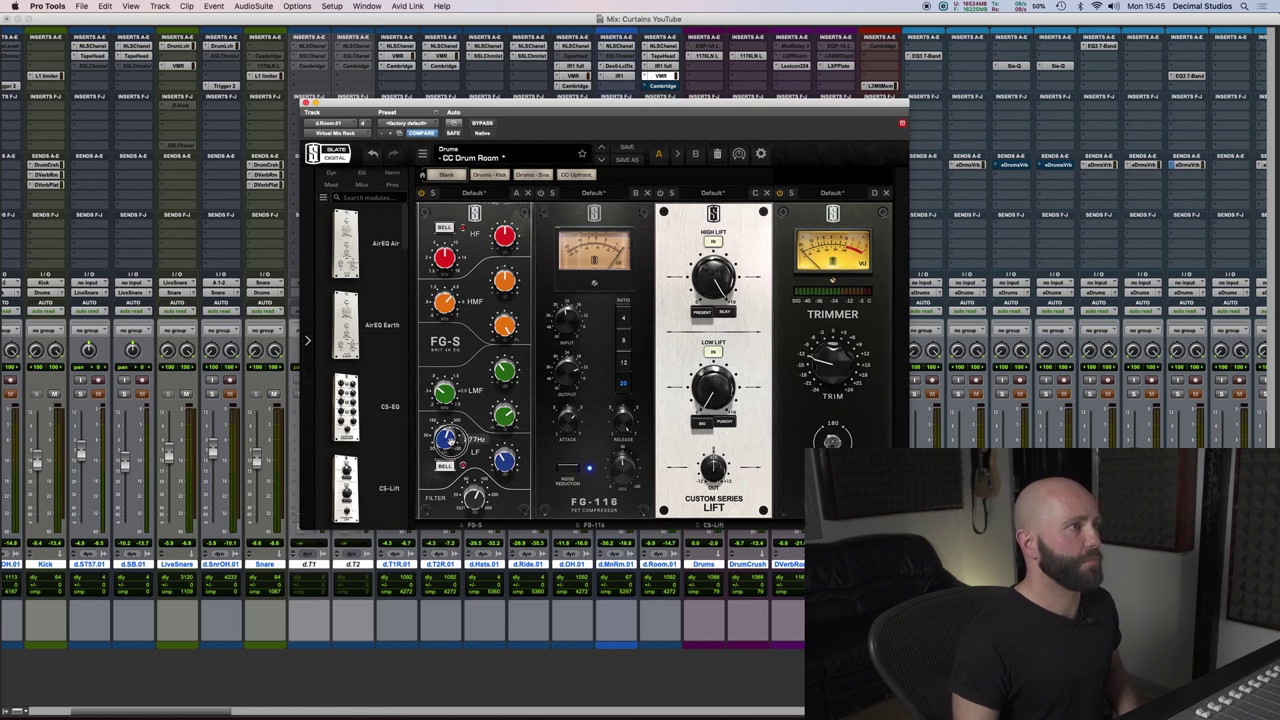
drag(449, 438, 450, 437)
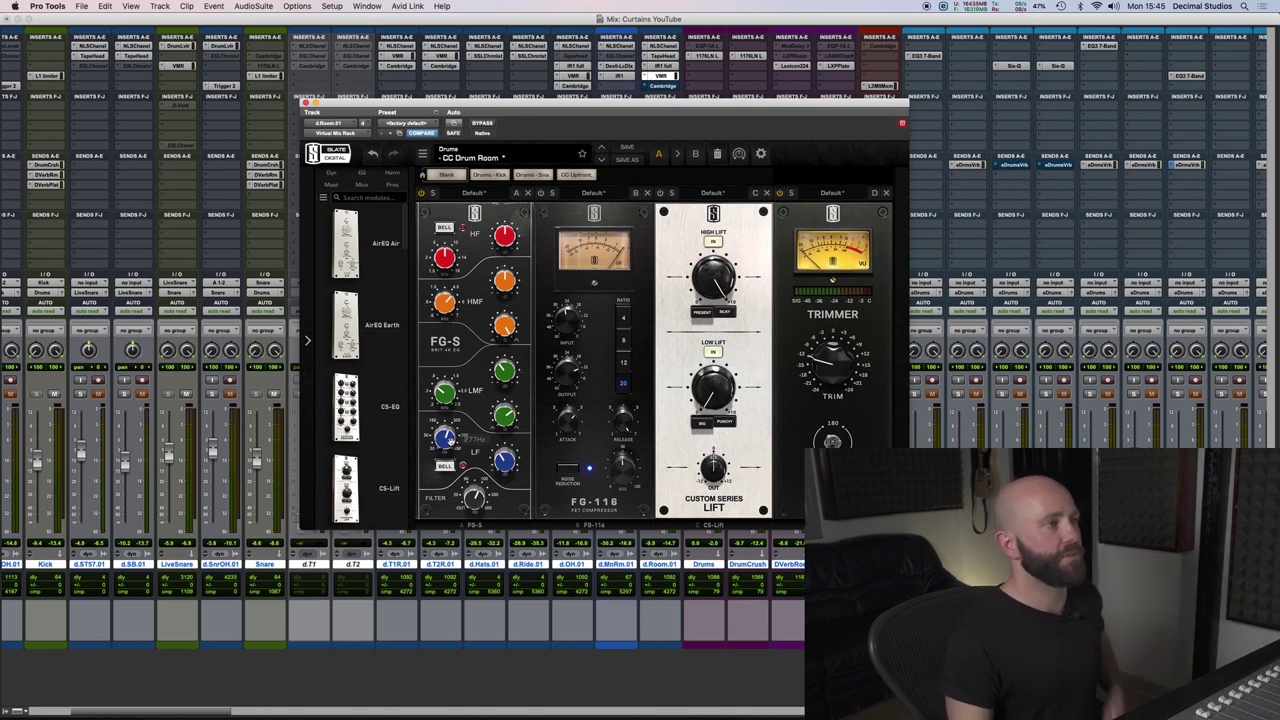
mouse_move(508, 460)
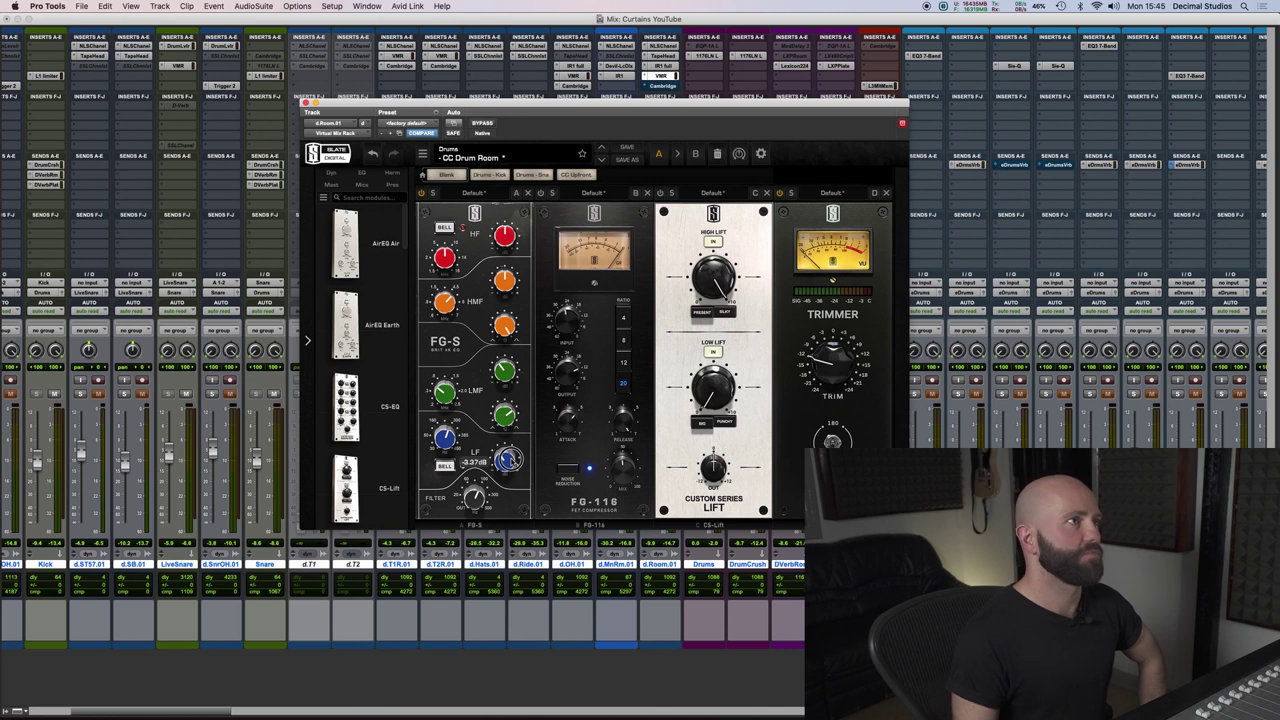
drag(586, 111, 589, 108)
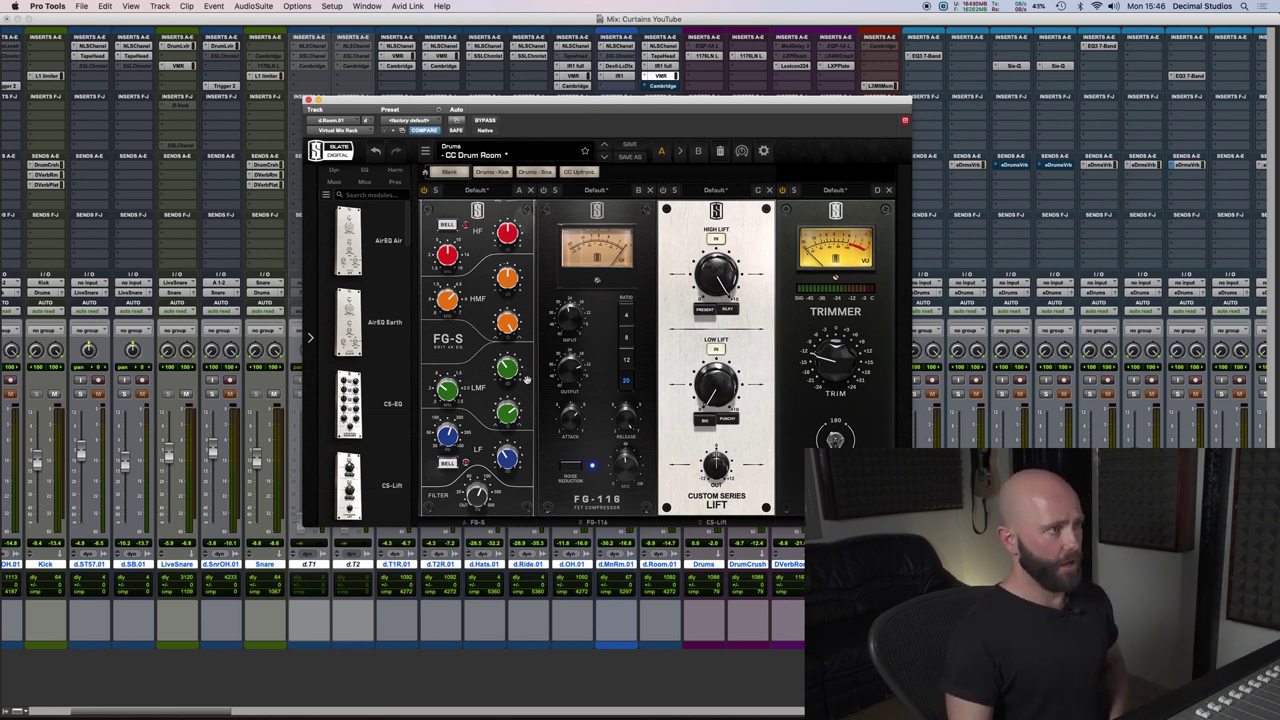
mouse_move(507, 370)
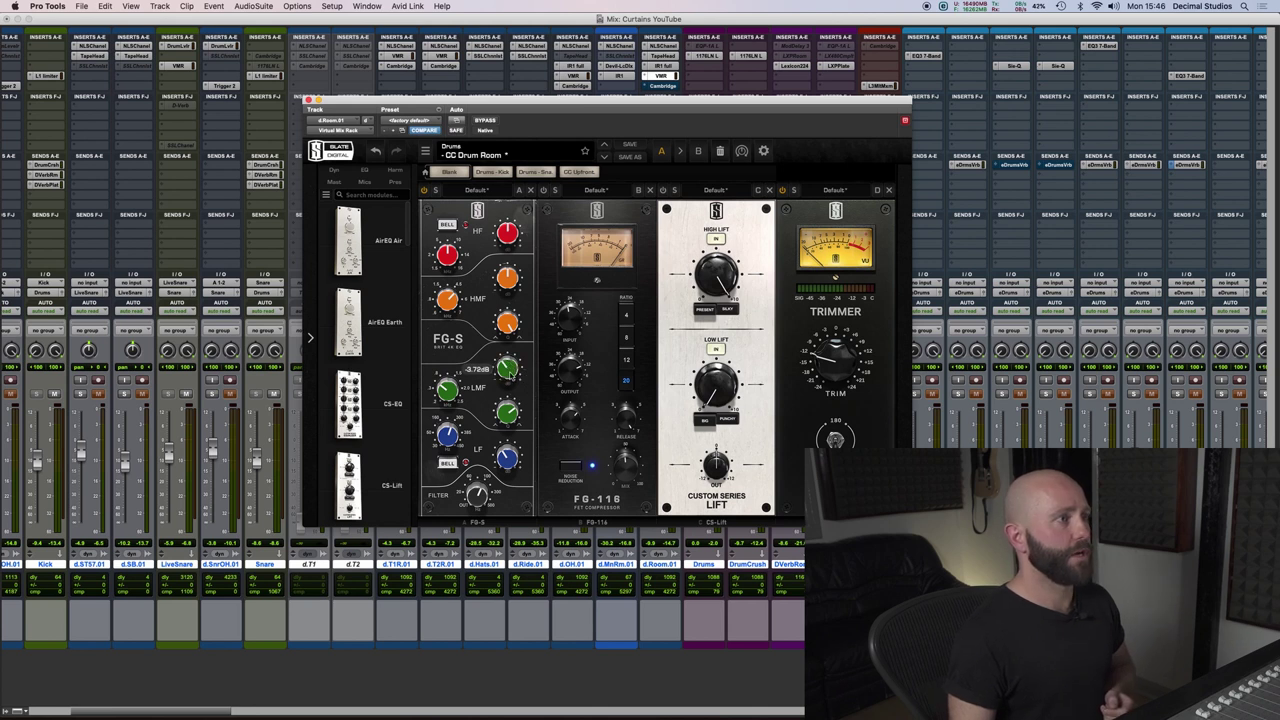
mouse_move(452, 392)
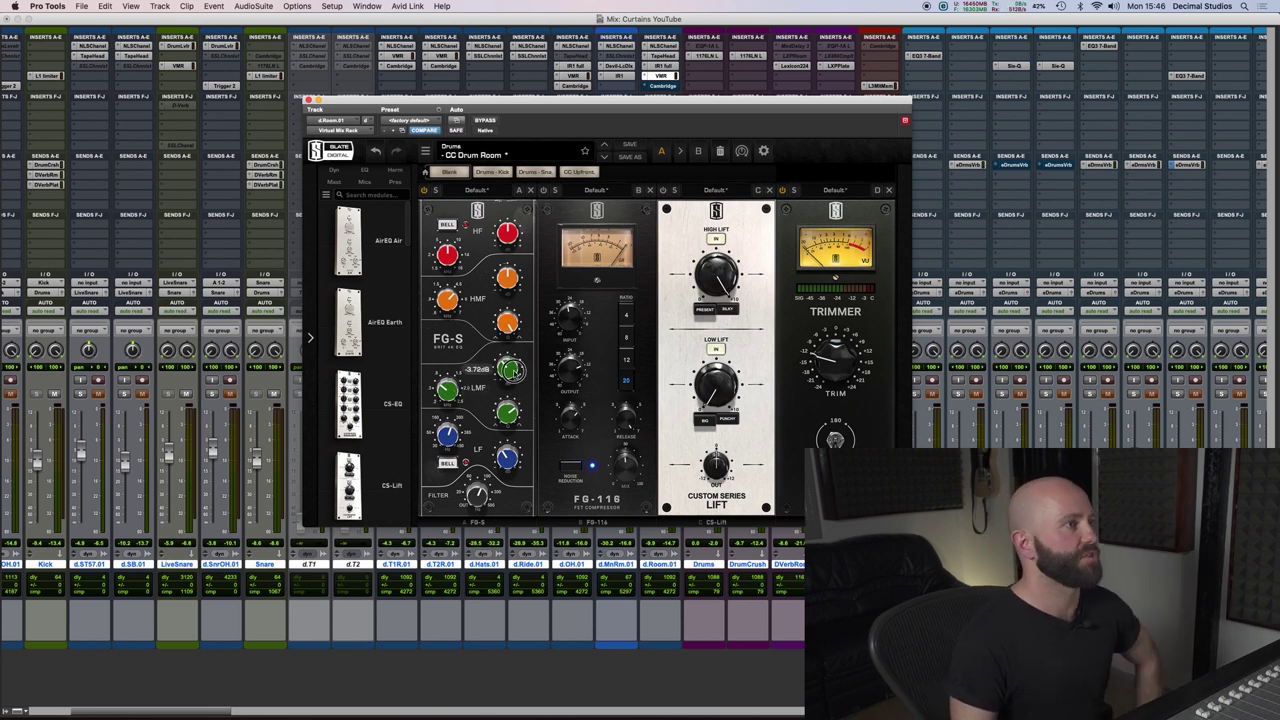
Audition the FG-116, Custom Series Lift and Trimmer modules on d.Room.01 and close the Virtual Mix Rack.
drag(603, 96, 623, 99)
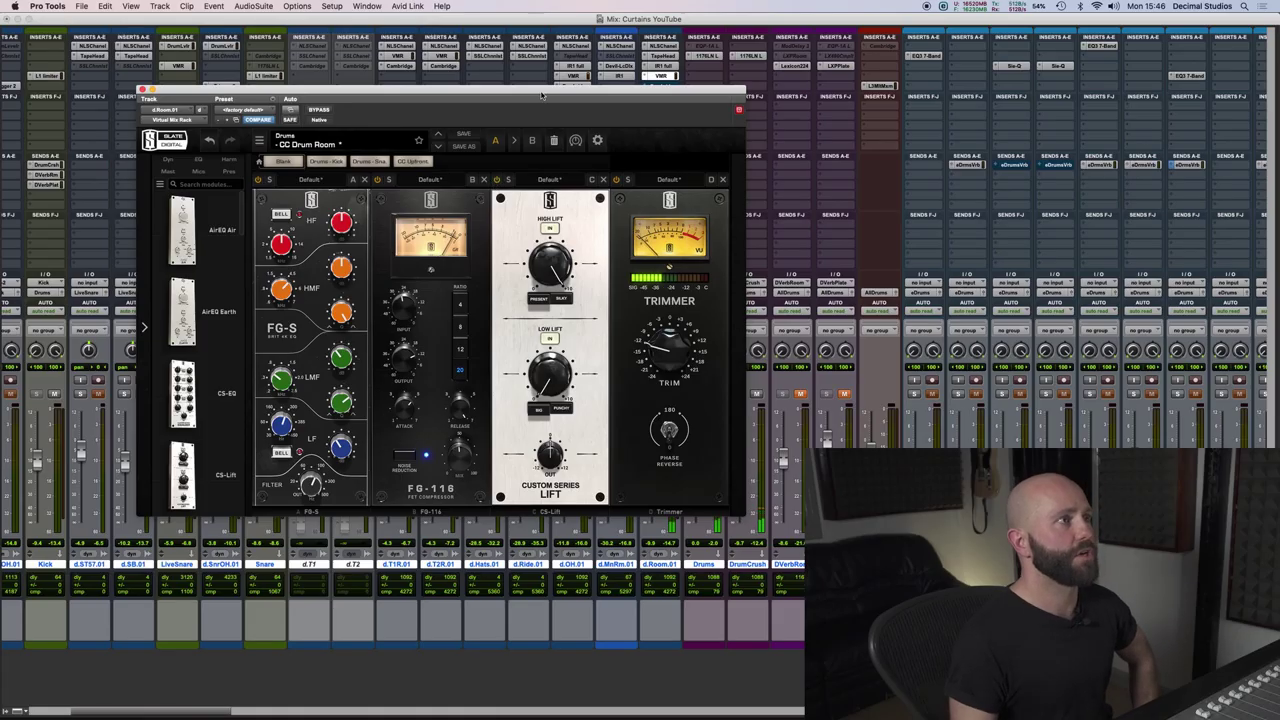
drag(490, 89, 628, 86)
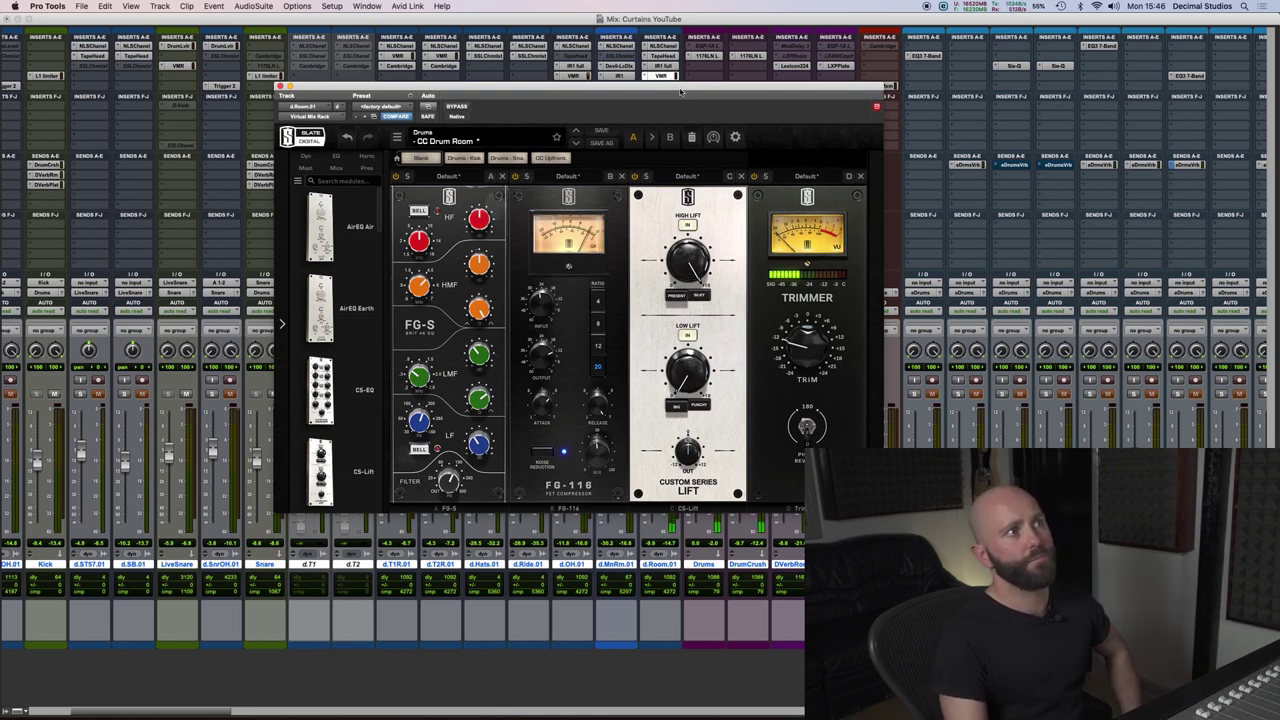
drag(680, 92, 690, 90)
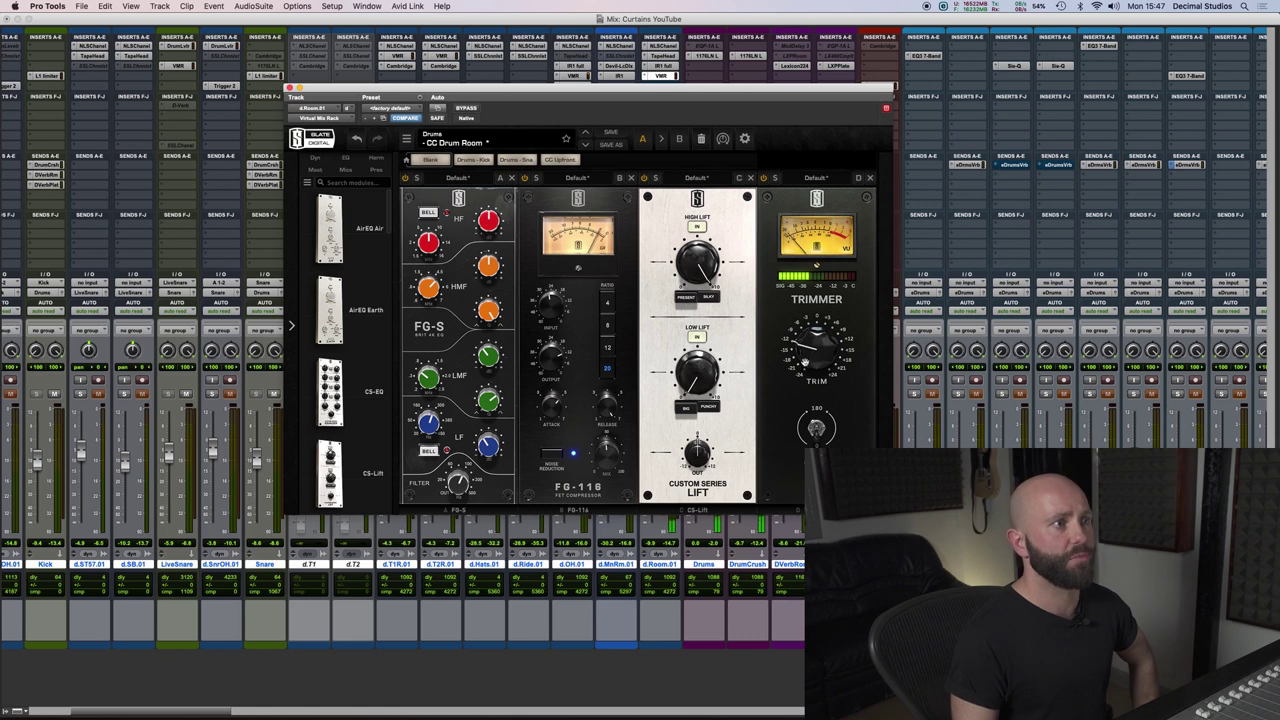
click(289, 88)
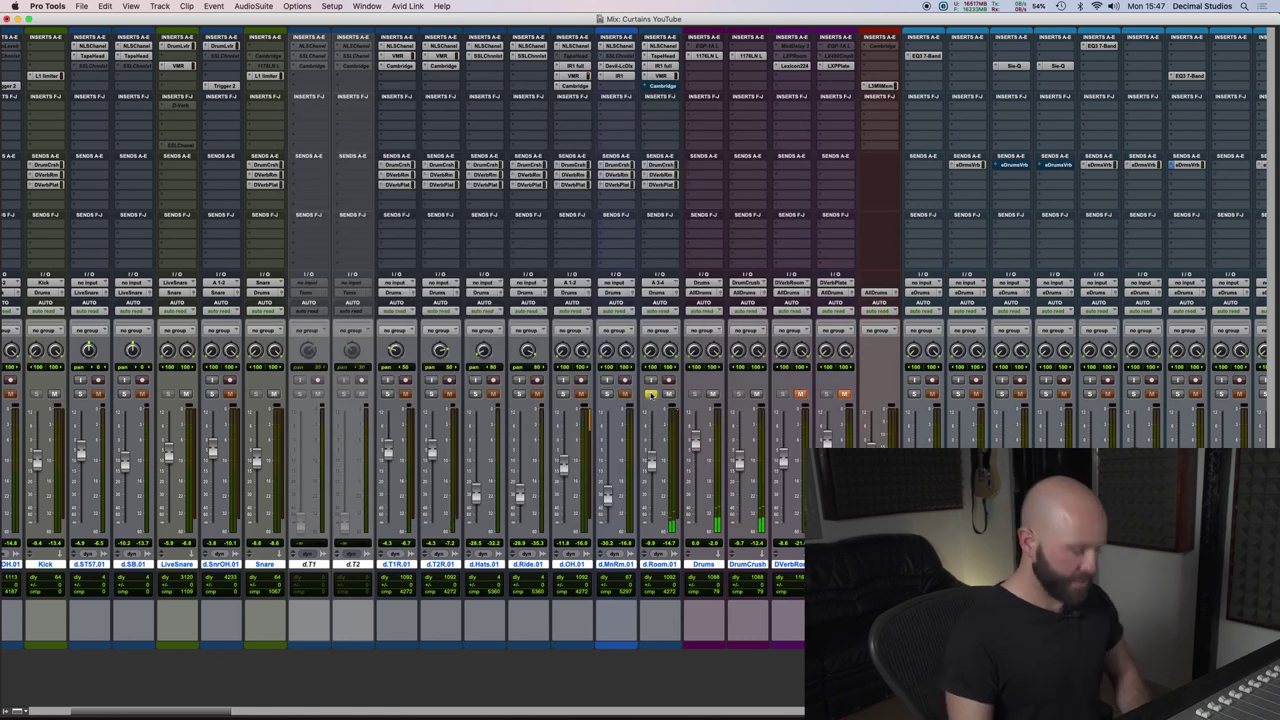
Select the OUTRO section on the Edit window's timeline as the playback range and return to the mixer.
key(super+equal)
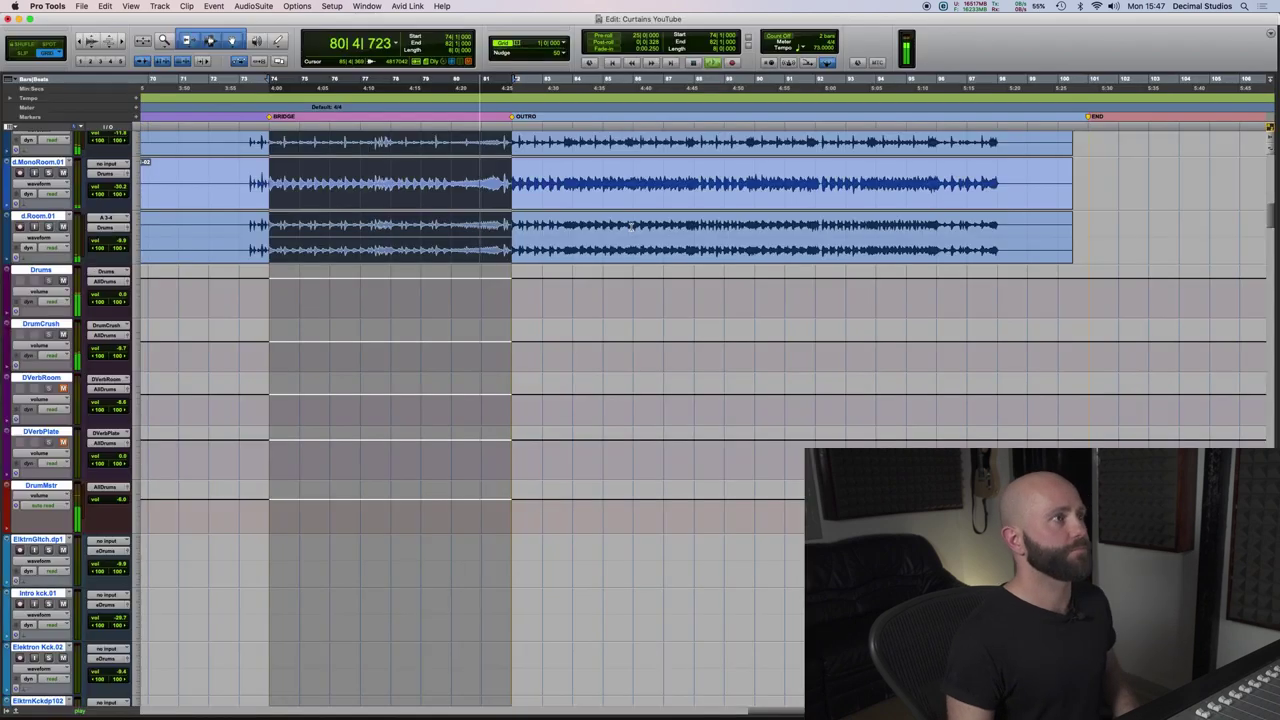
scroll(633, 160, up, 5)
drag(609, 98, 866, 92)
key(super+equal)
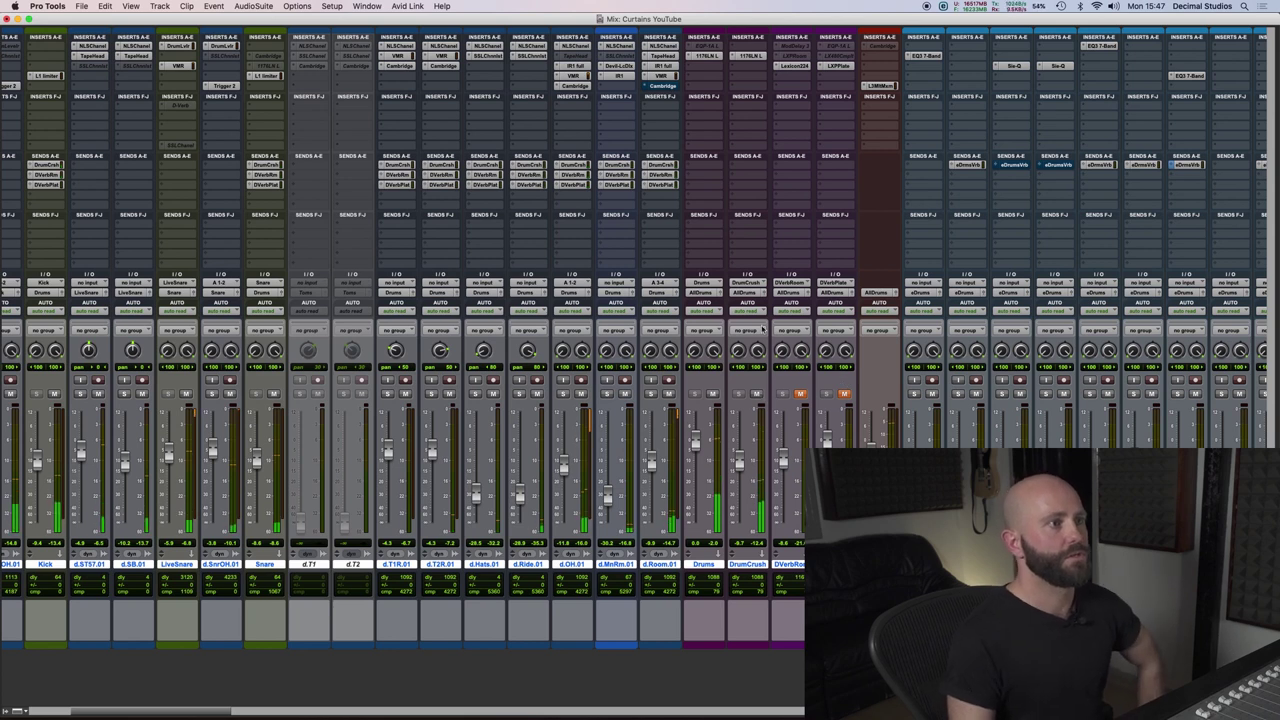
View the 1176LN limiter on the Drums bus with the DrumCrush bus muted, and close the plug-in.
click(706, 56)
drag(527, 93, 604, 104)
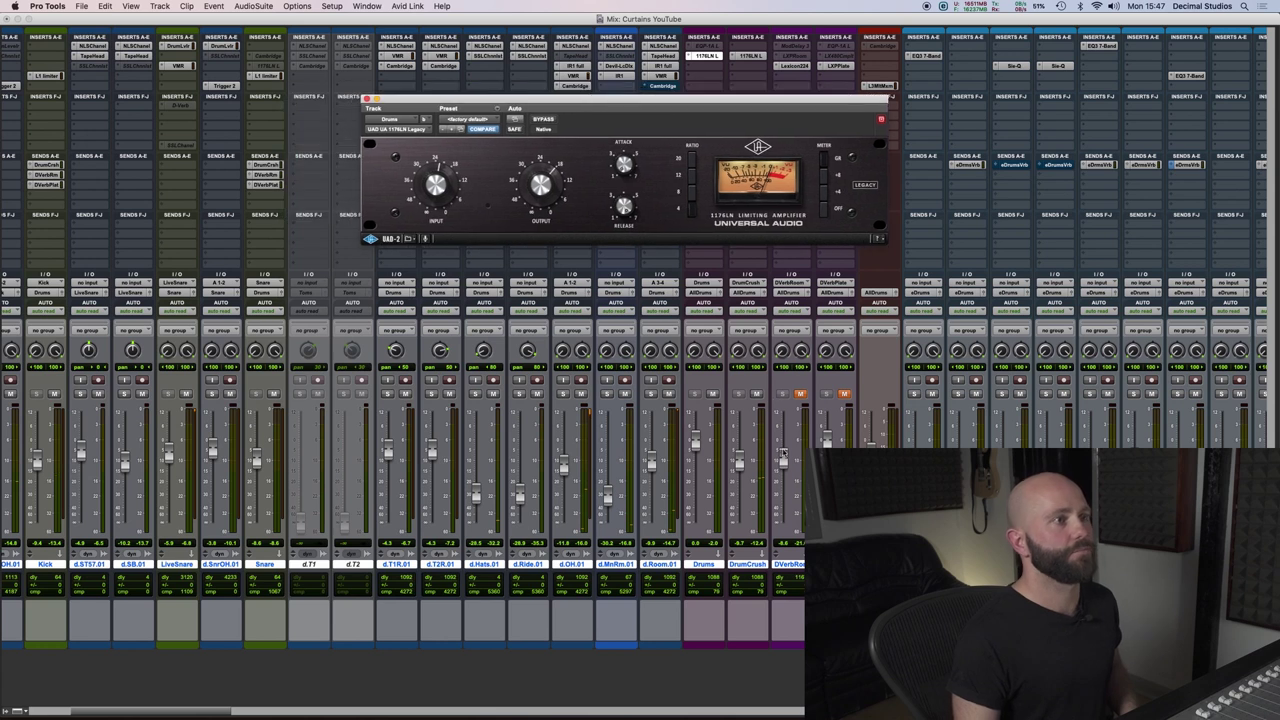
click(759, 394)
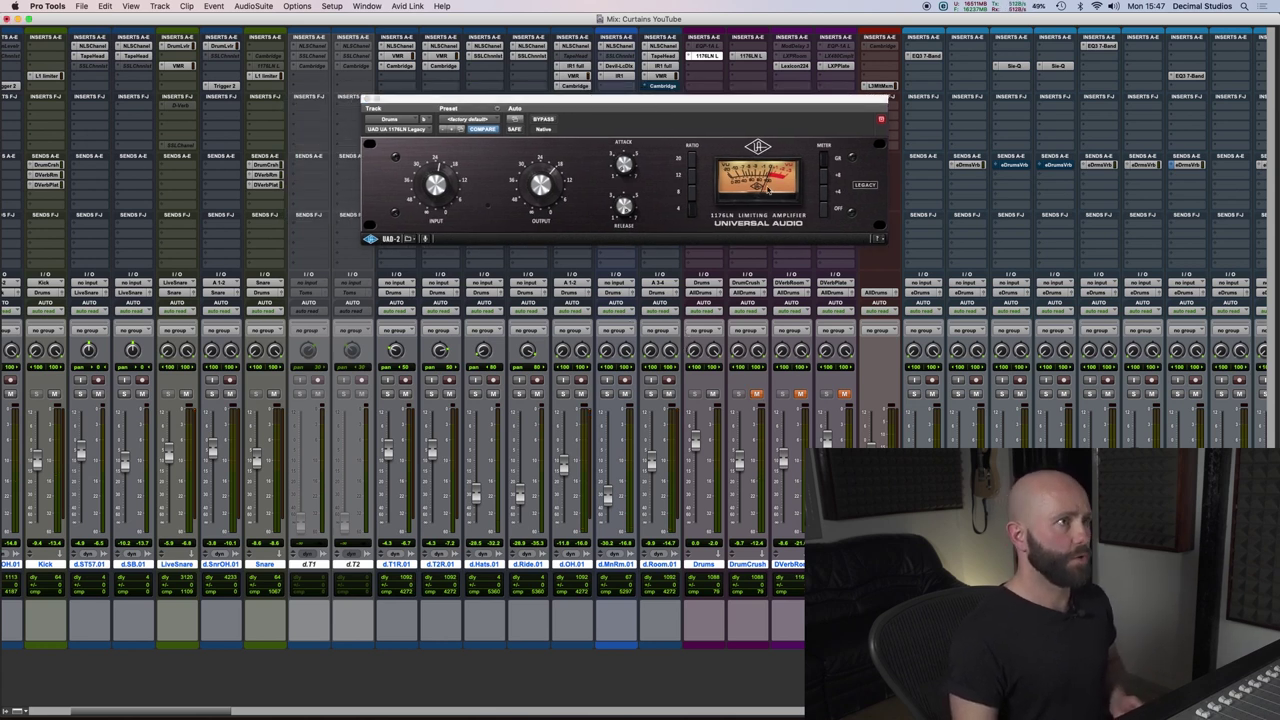
drag(702, 94, 758, 97)
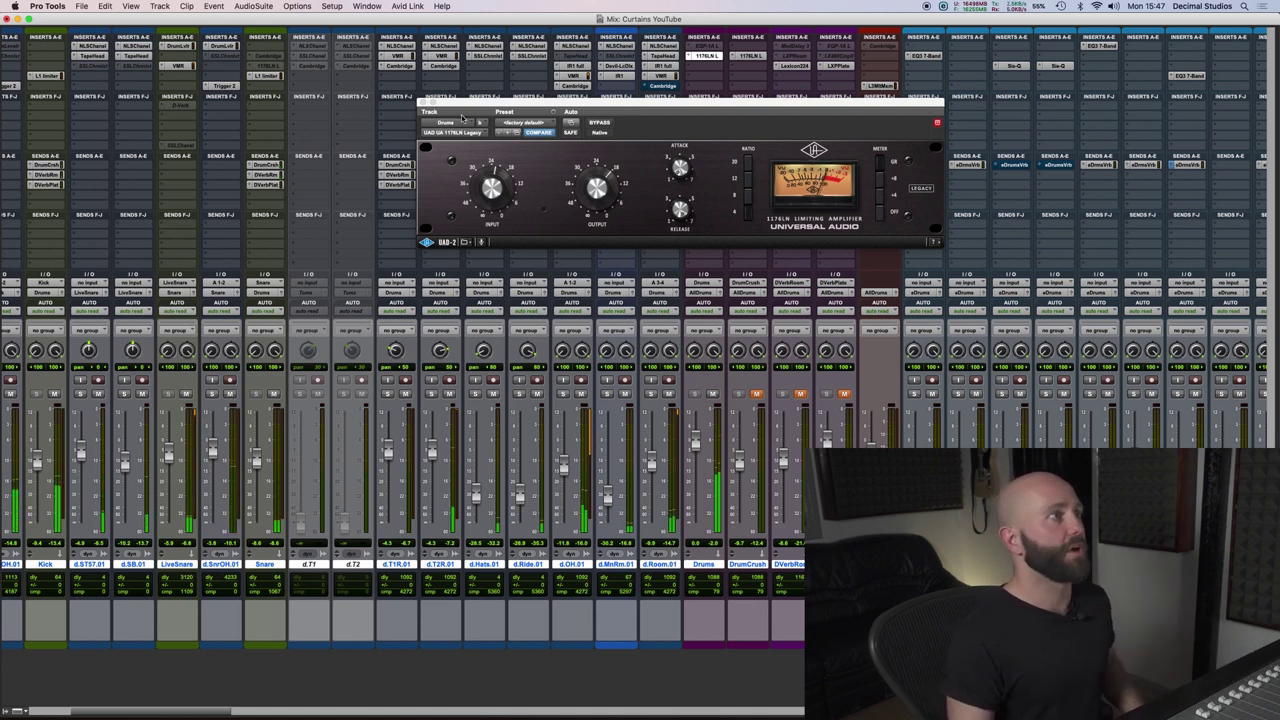
click(422, 103)
Unmute DrumCrush and mute Drums to audition the crushed bus, view its 1176LN limiter, close it and unmute Drums.
click(757, 395)
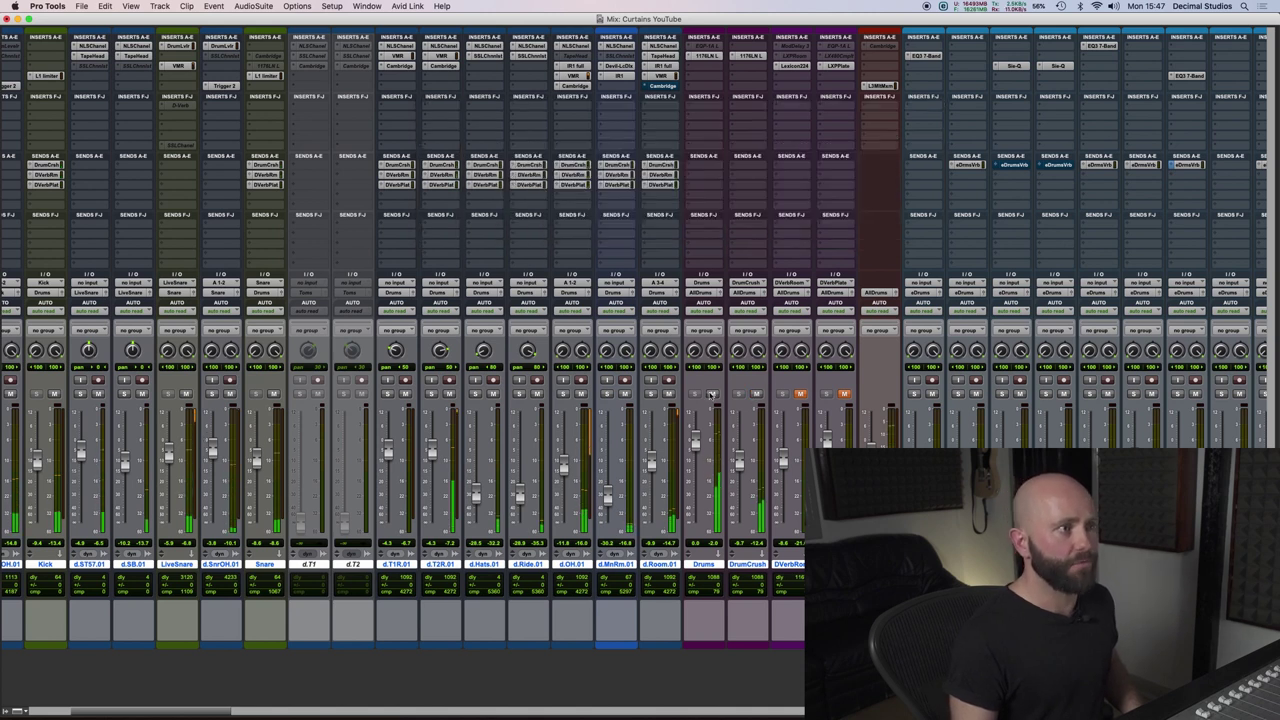
click(712, 393)
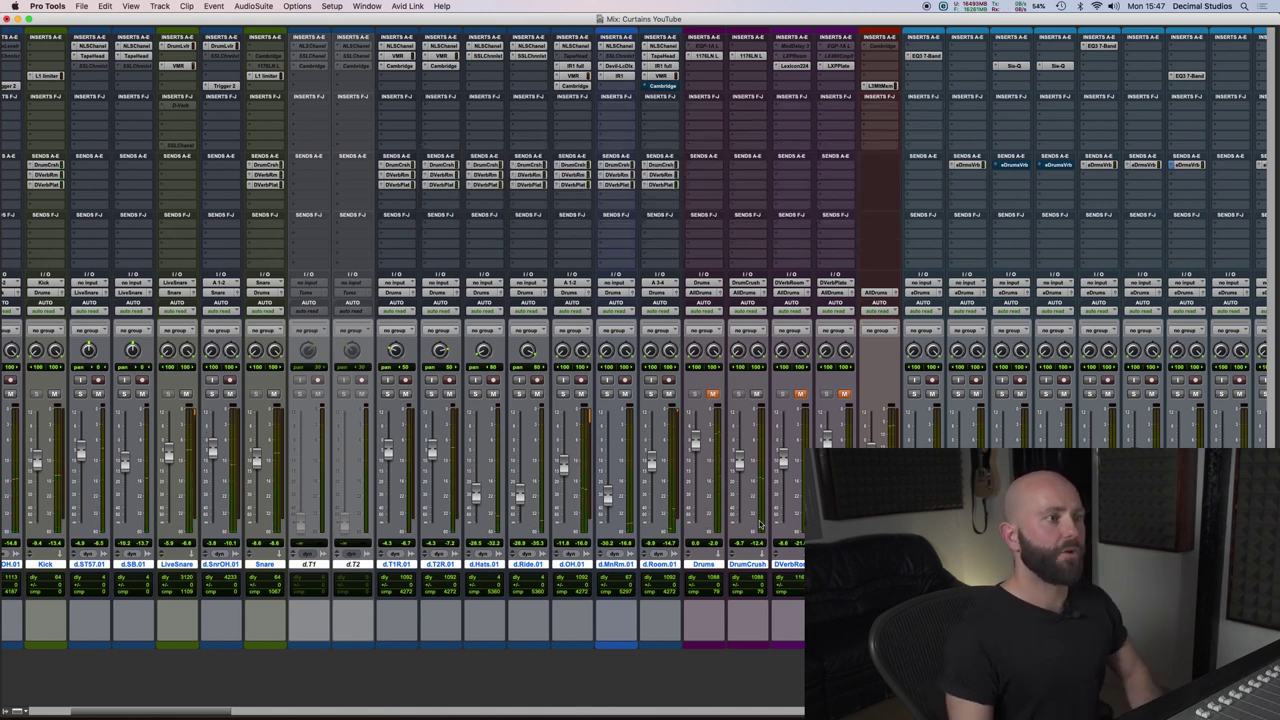
click(758, 58)
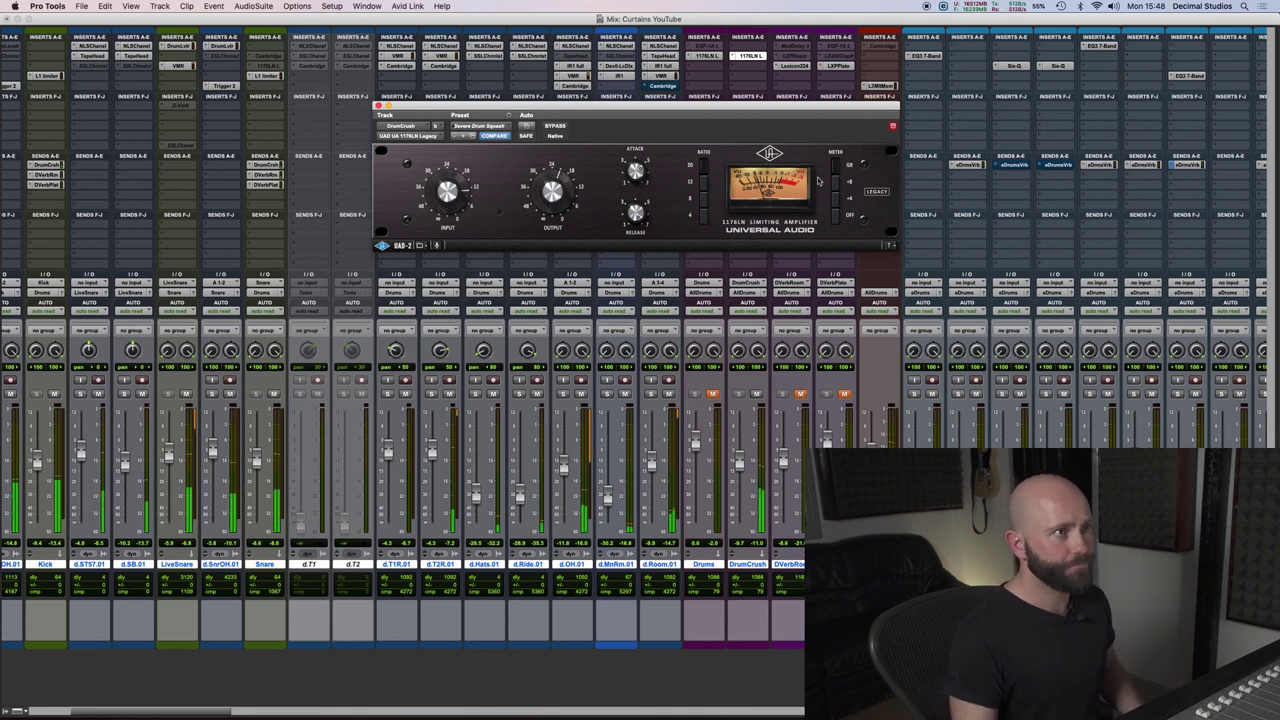
key(super+w)
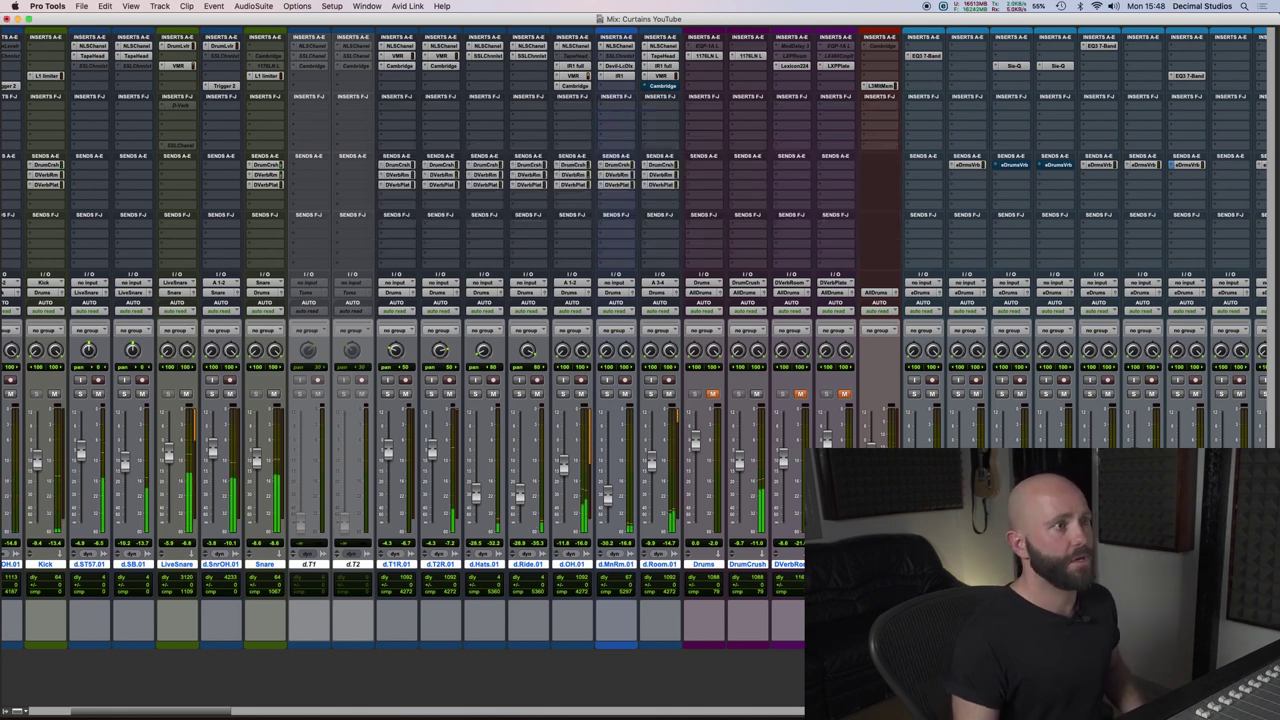
click(712, 394)
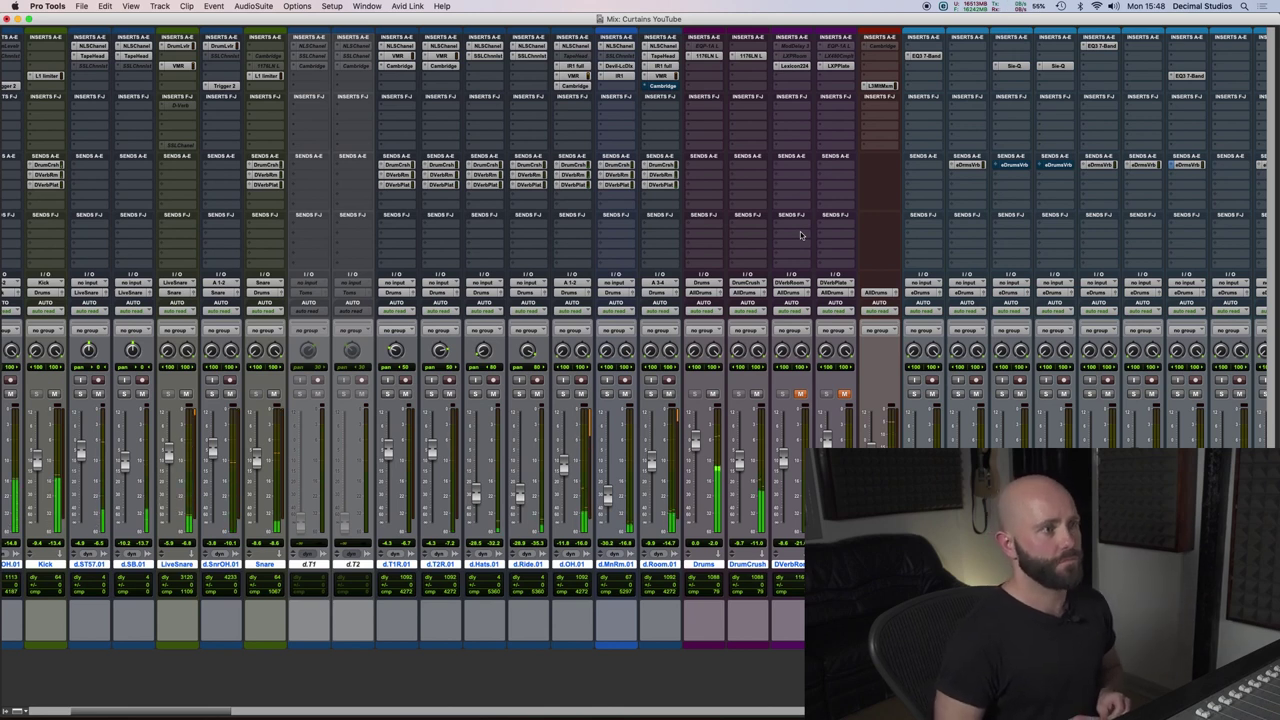
Check the outro playback in the Edit window and bring the mixer back to the kick and snare tracks.
key(super+equal)
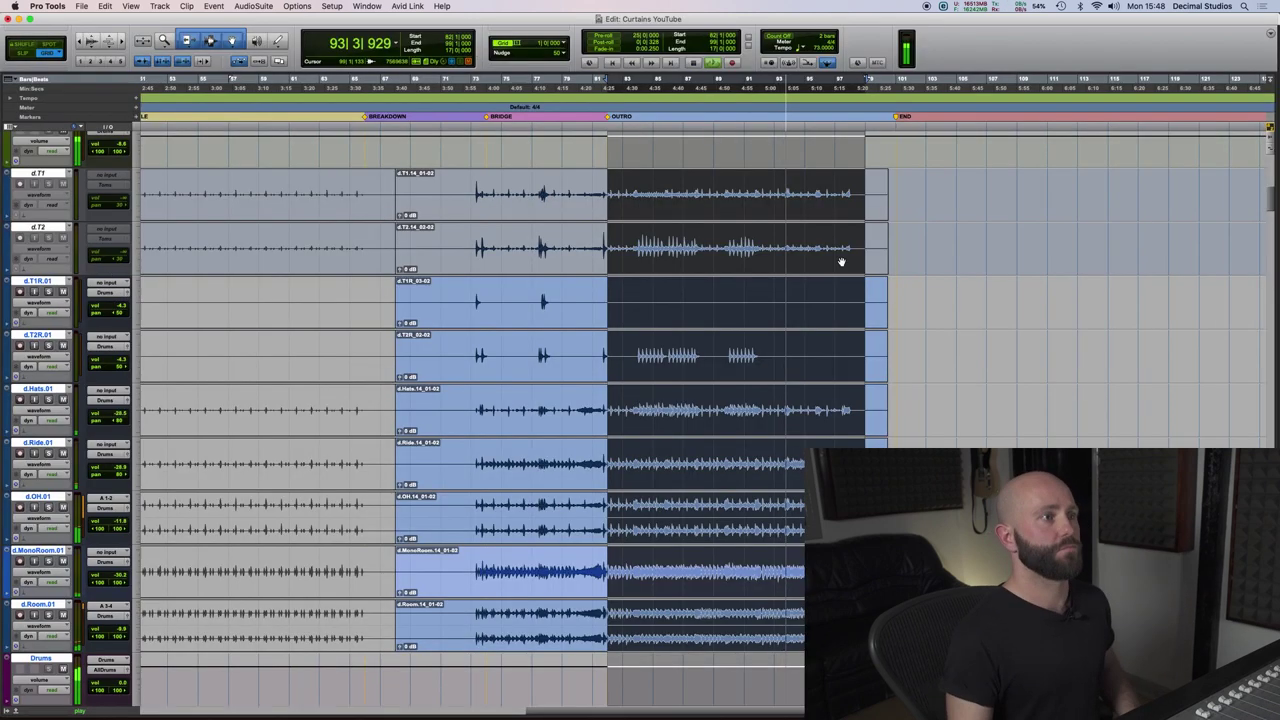
key(super+equal)
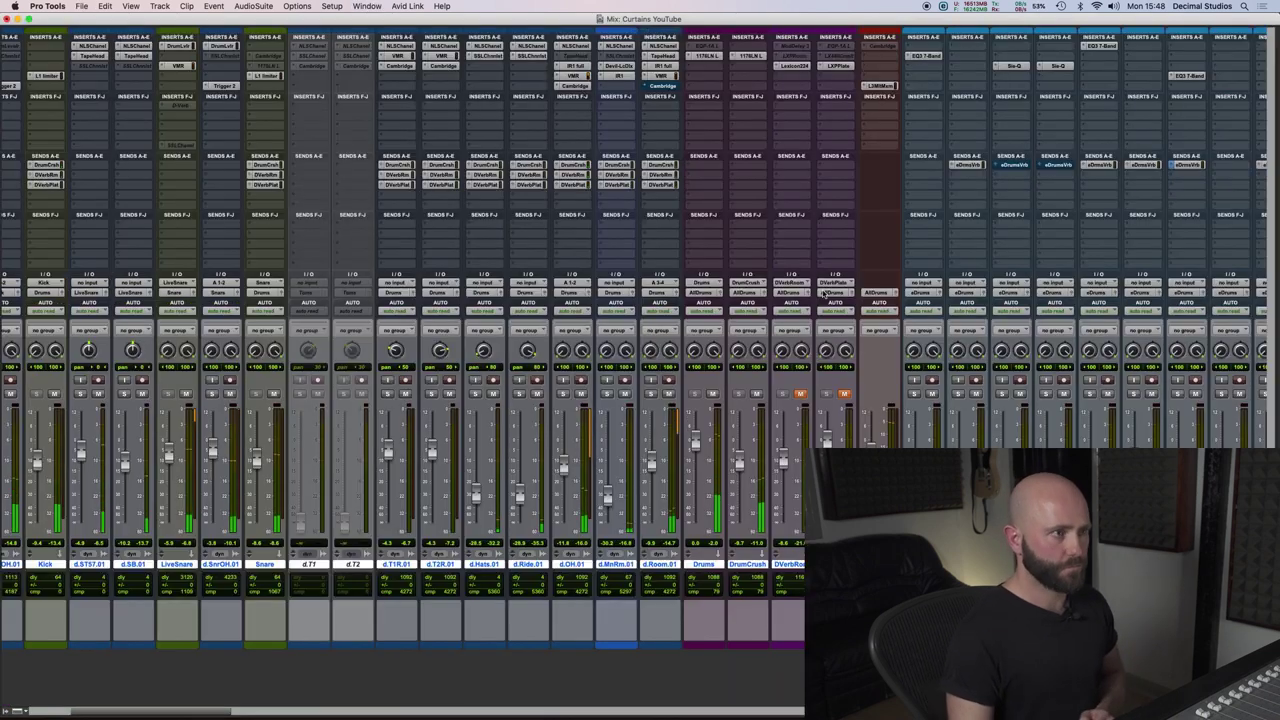
scroll(476, 472, left, 5)
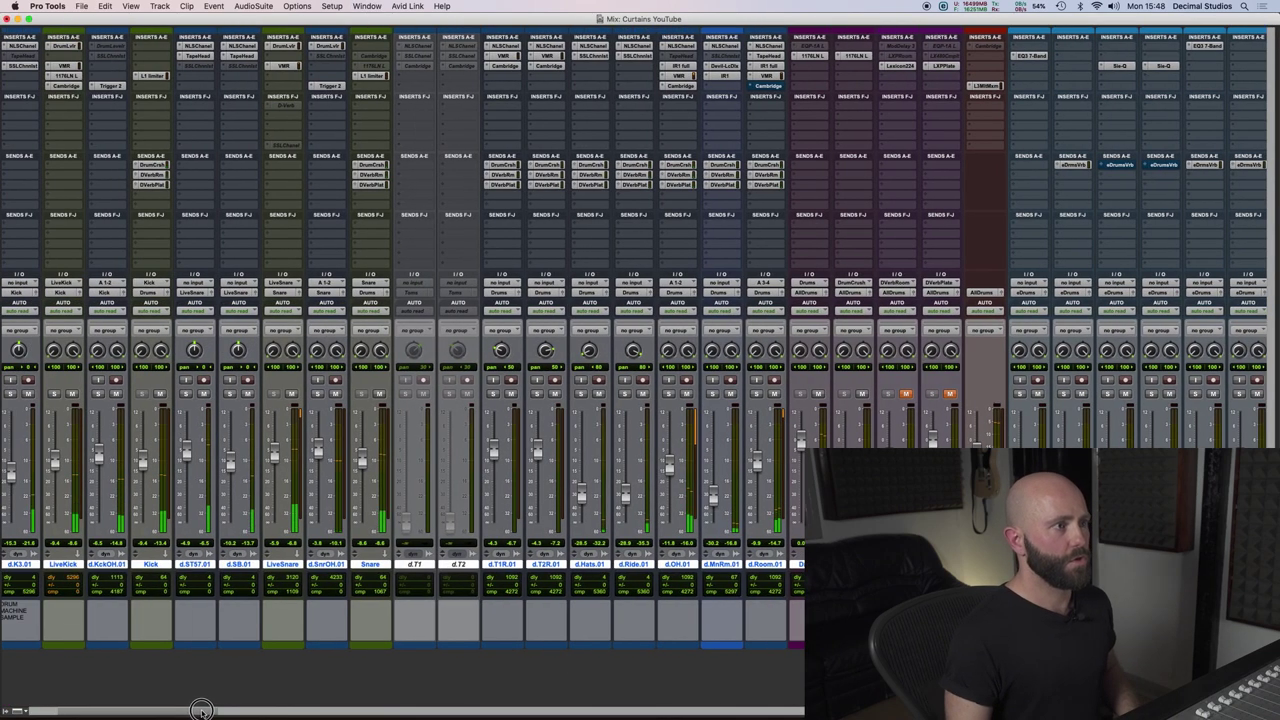
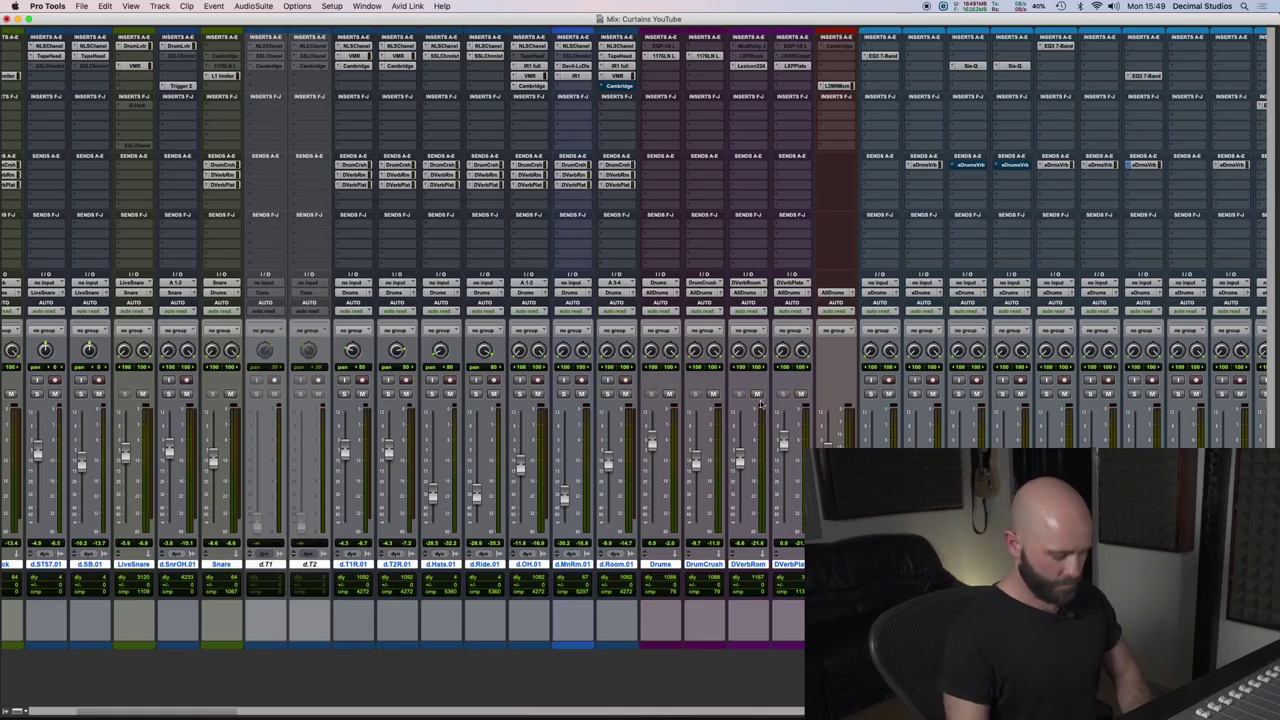
View the Lexicon 224 reverb on DVerbRoom, unmute the Drums and DrumCrush buses, and close the plug-in.
key(super+equal)
key(super+equal)
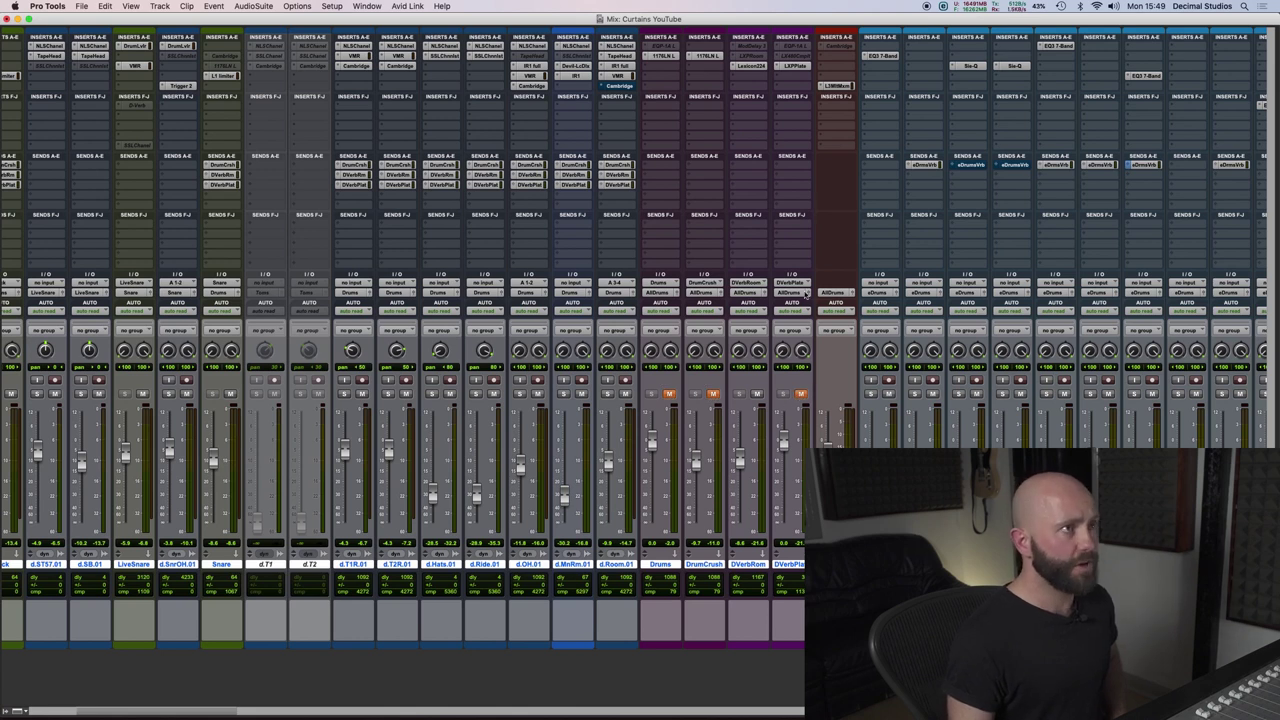
click(762, 66)
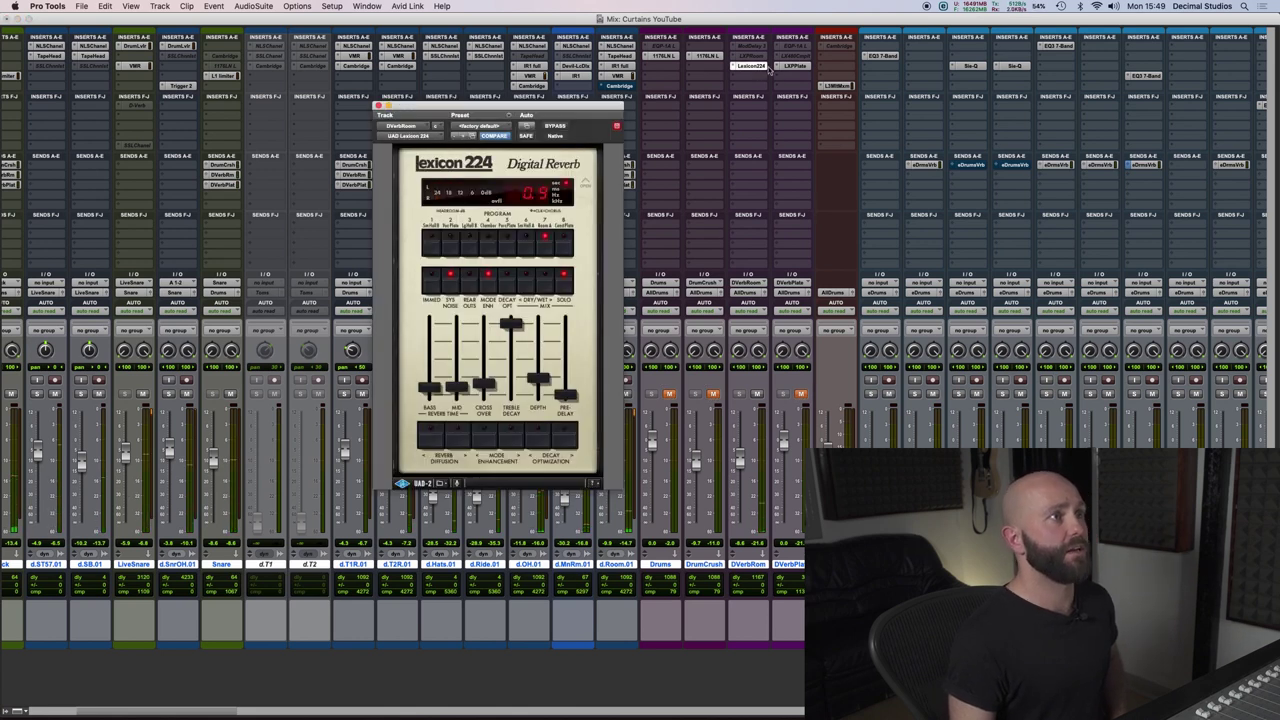
mouse_move(521, 107)
mouse_down()
mouse_move(616, 111)
mouse_move(515, 126)
mouse_up()
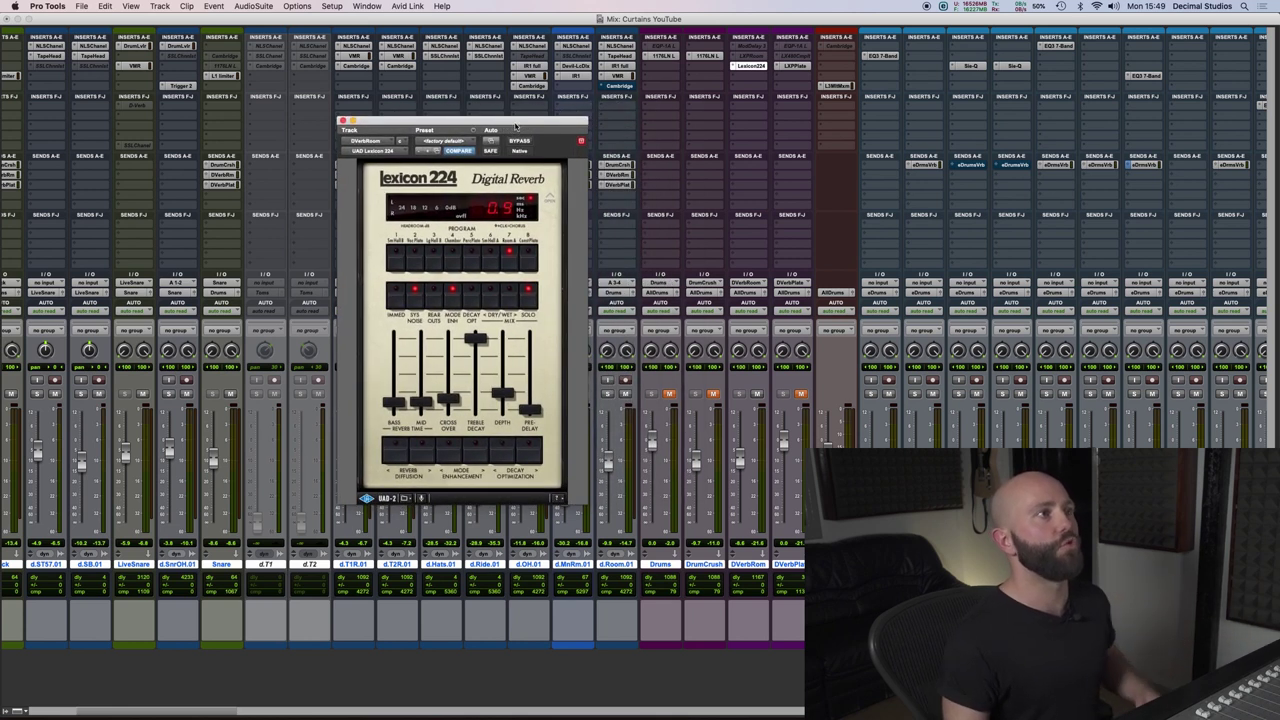
click(669, 393)
click(713, 393)
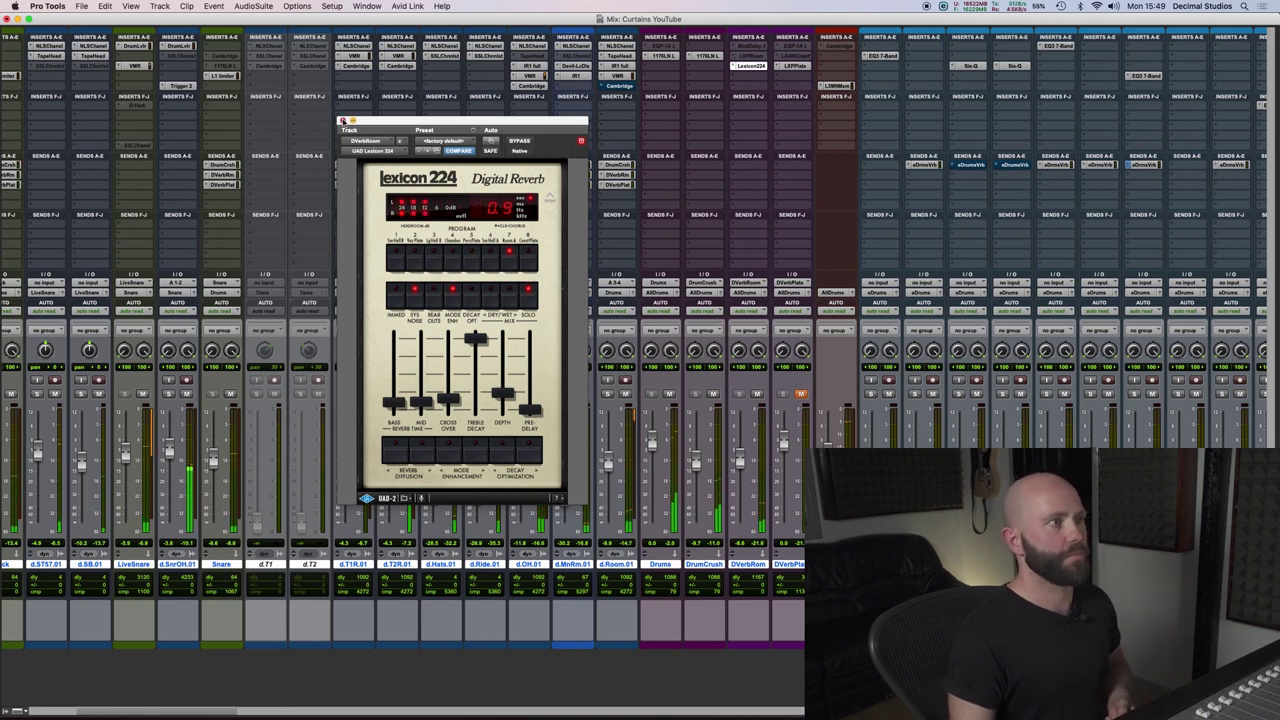
click(342, 120)
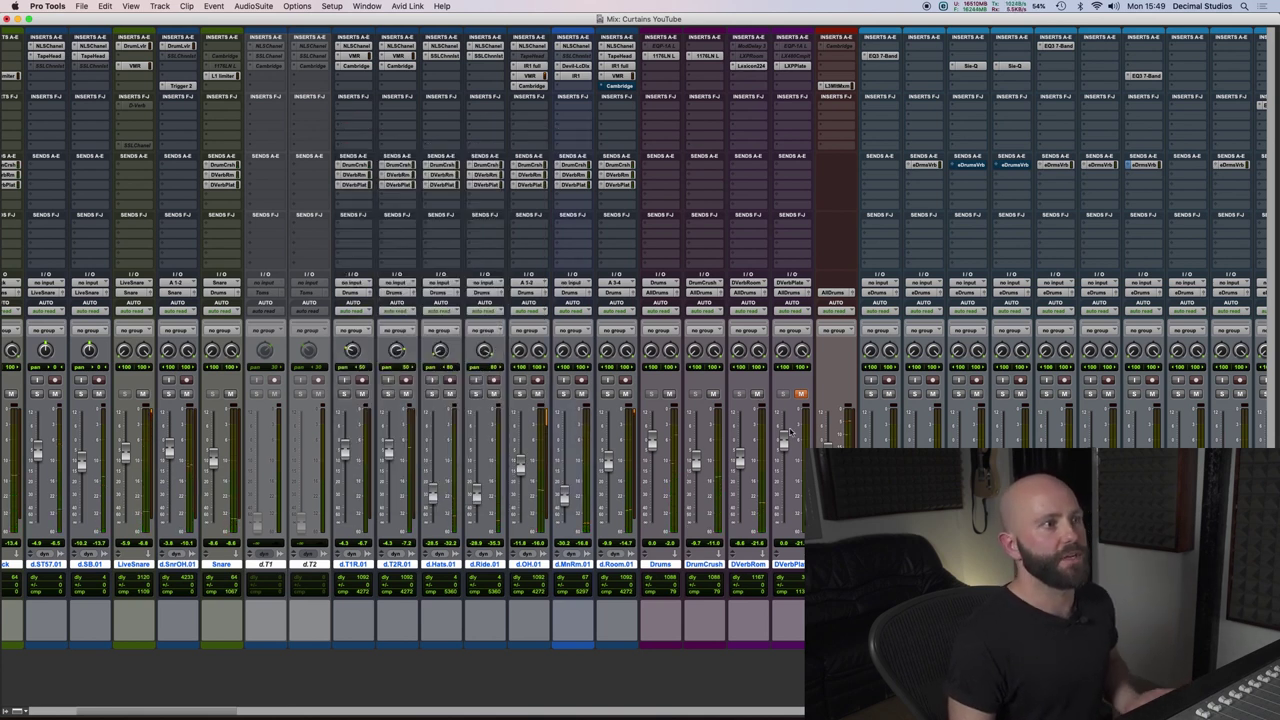
Look over the drum channels, view the LXP Native Plate reverb on DVerbPlate, and close it.
scroll(800, 392, left, 5)
key(super+equal)
key(super+equal)
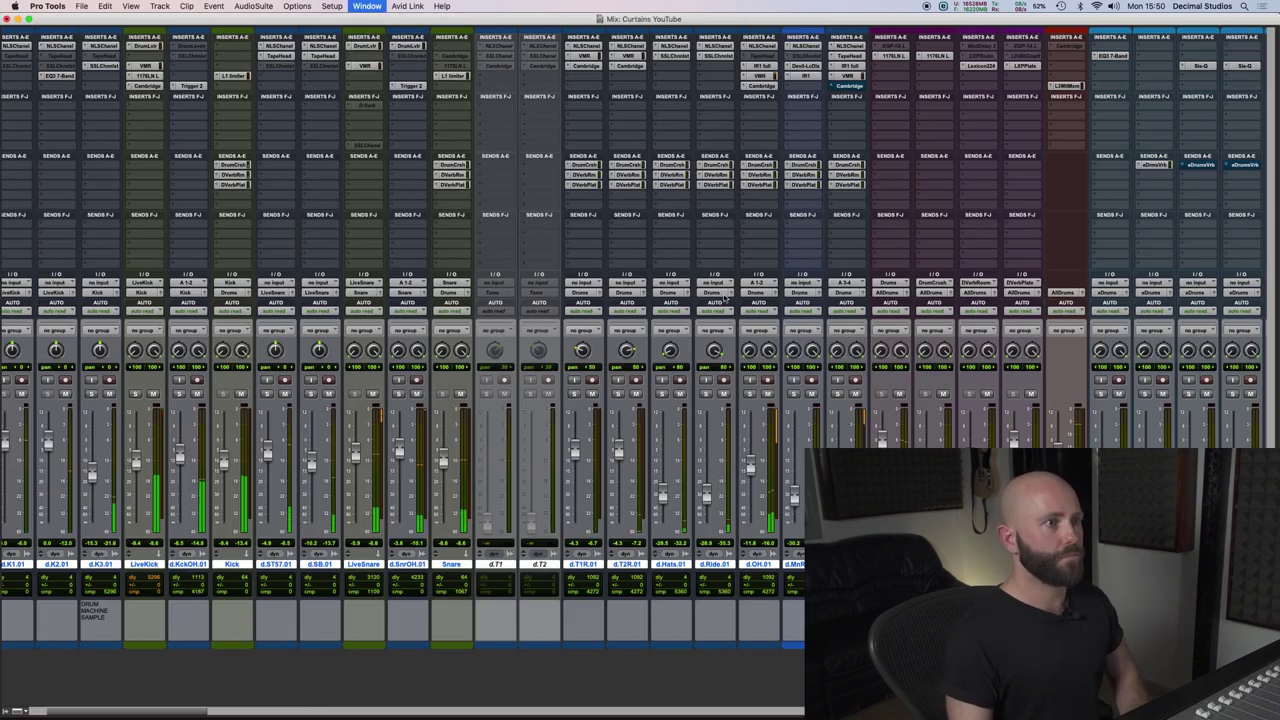
scroll(727, 97, right, 6)
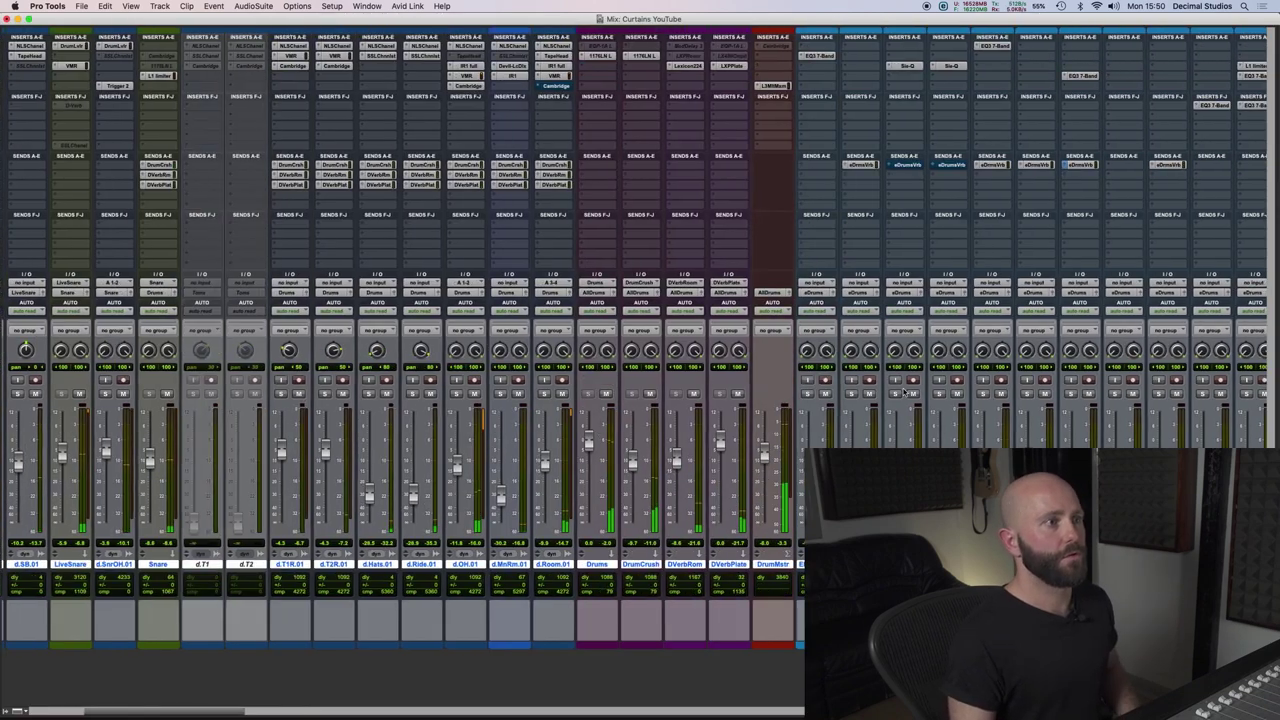
click(731, 66)
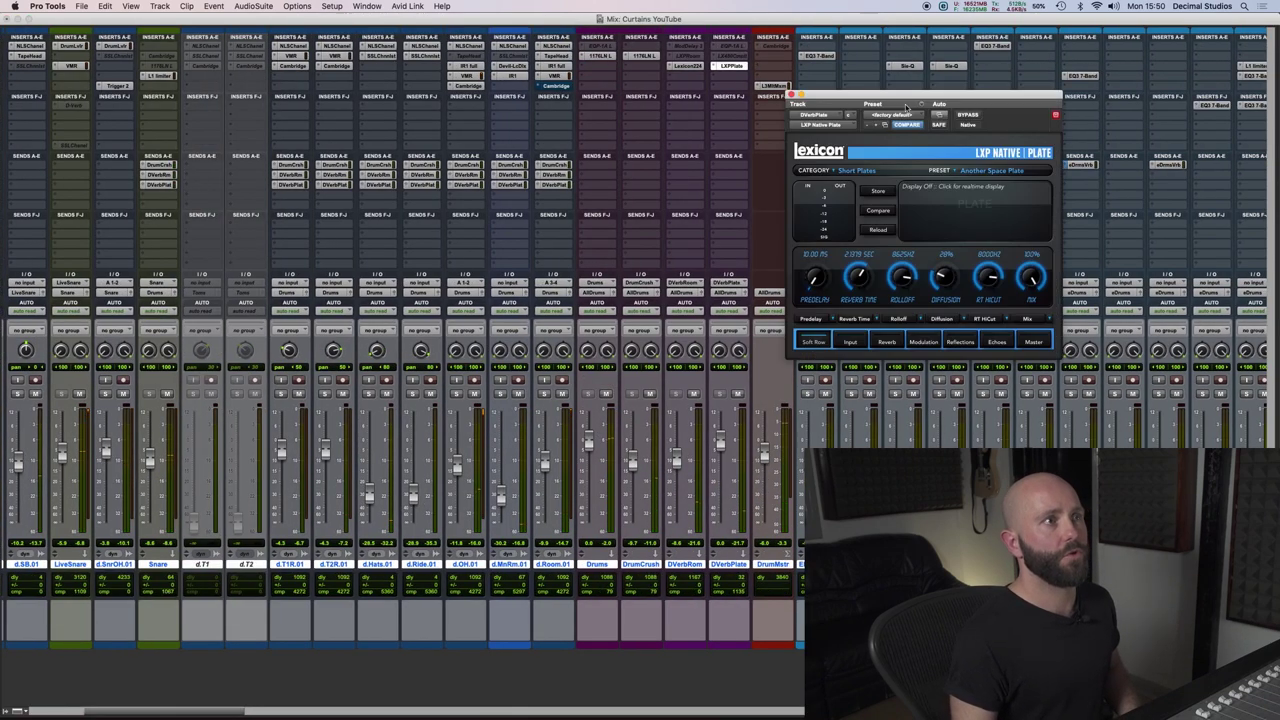
drag(906, 107, 613, 115)
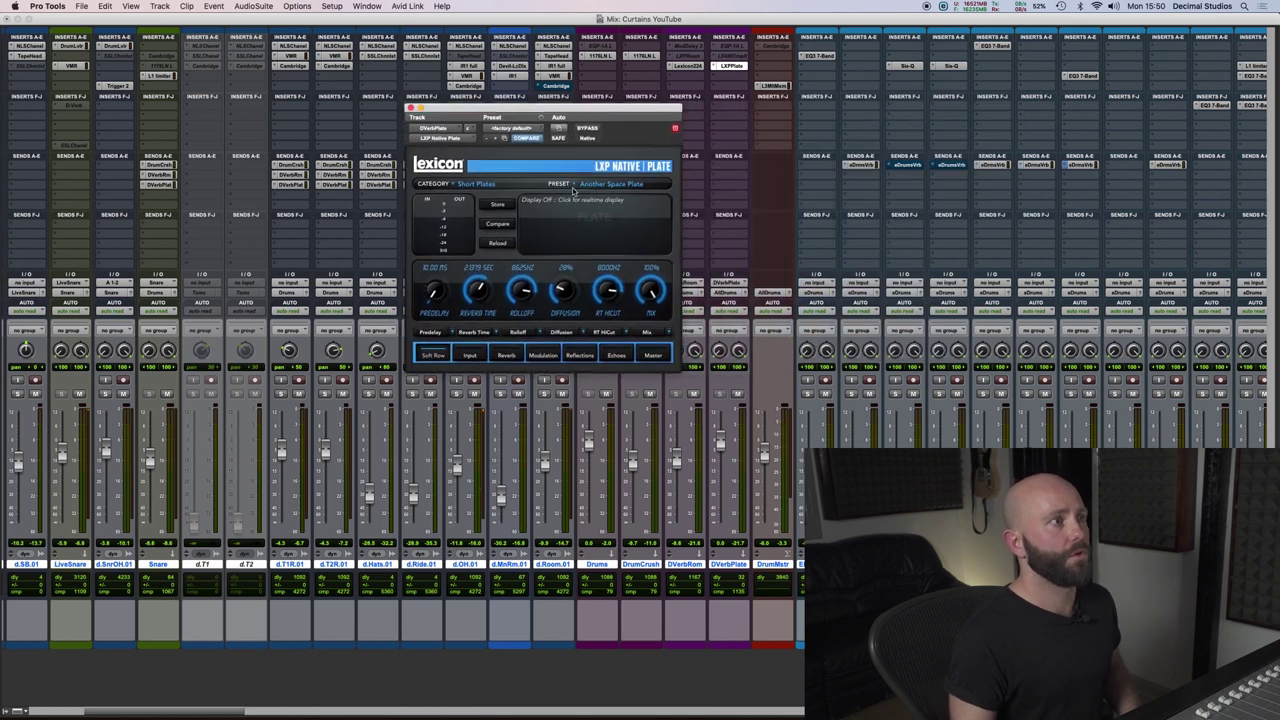
click(411, 107)
Inspect the DVerbPlate send levels from the kick and snare through the toms, ride, overheads and room, and close the send window.
scroll(380, 232, left, 10)
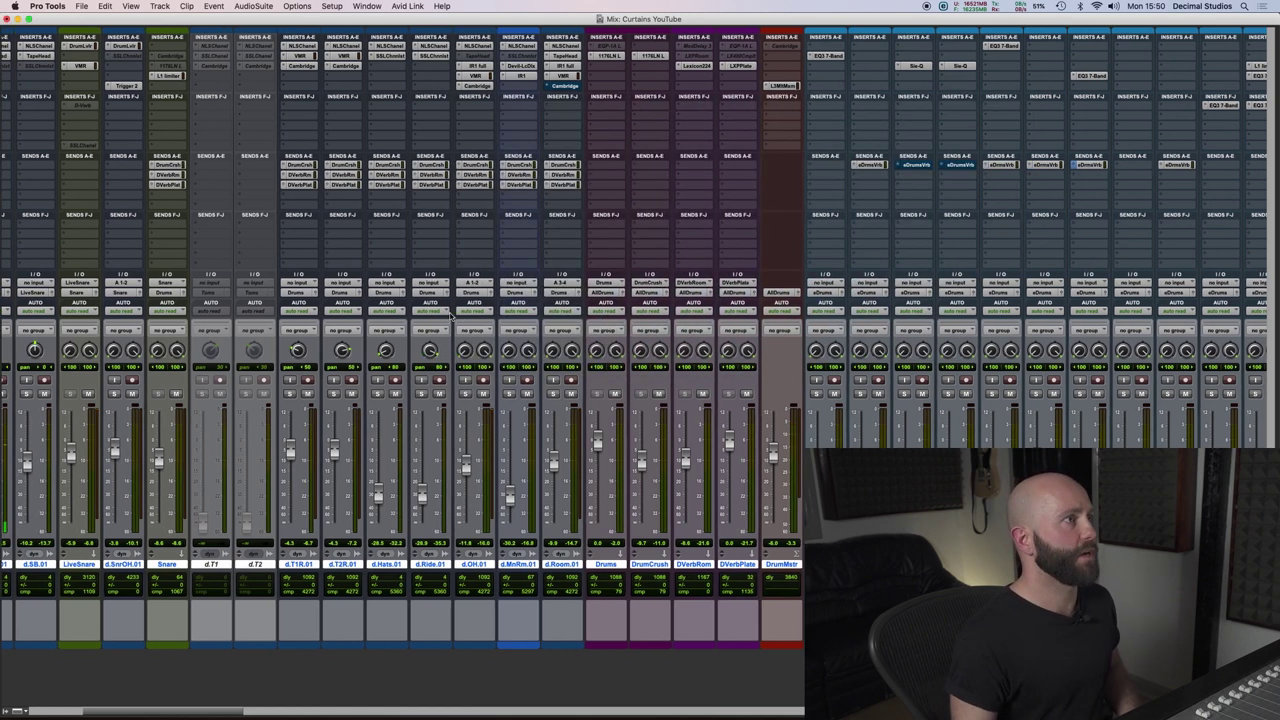
click(384, 185)
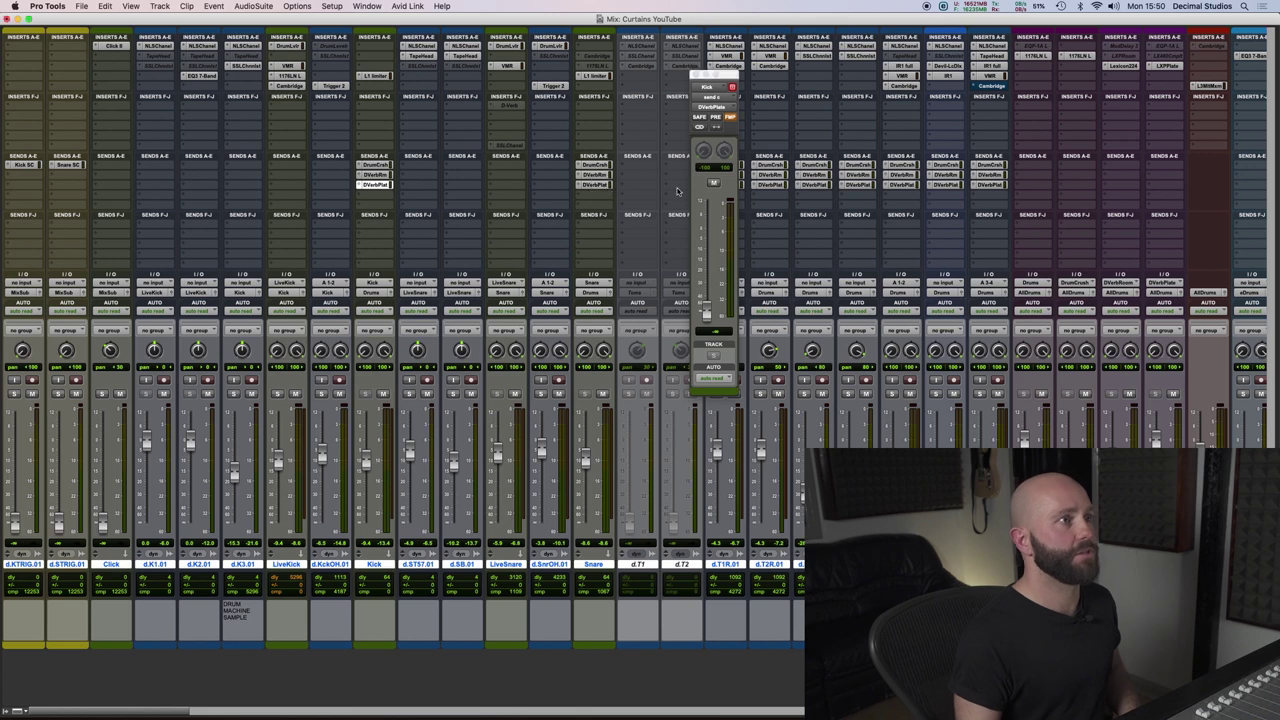
drag(715, 75, 405, 86)
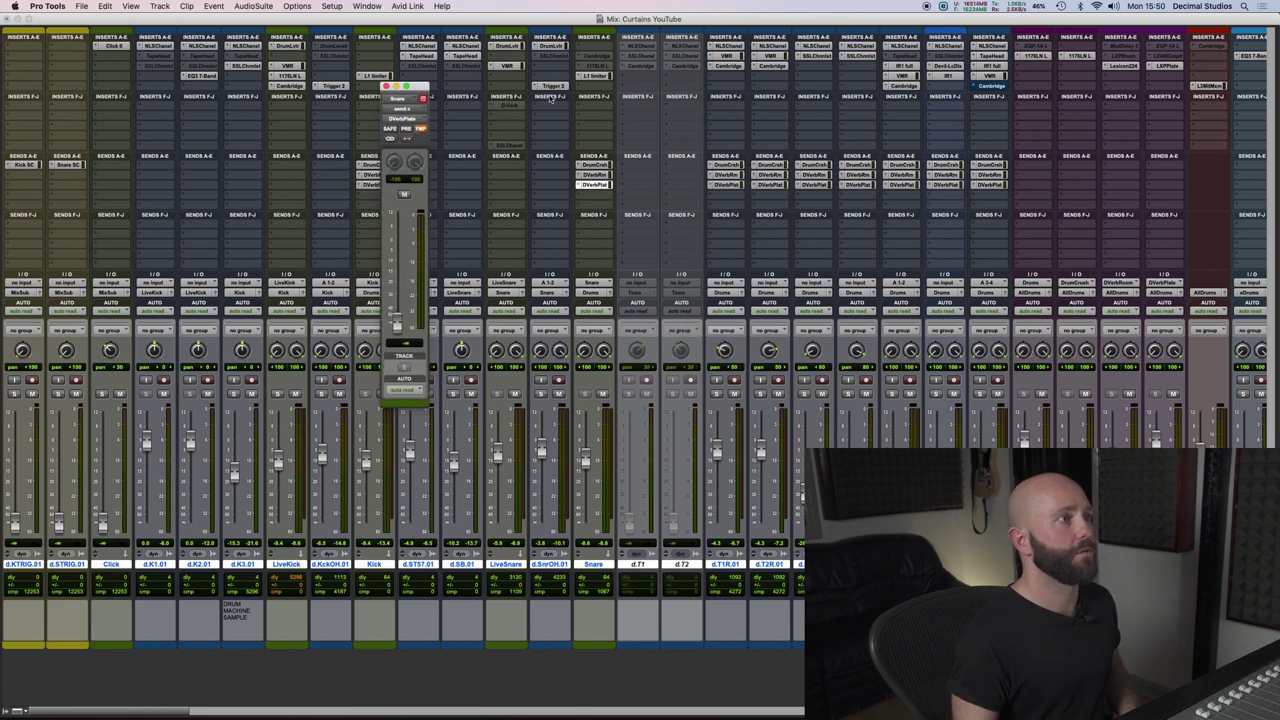
click(736, 186)
click(813, 185)
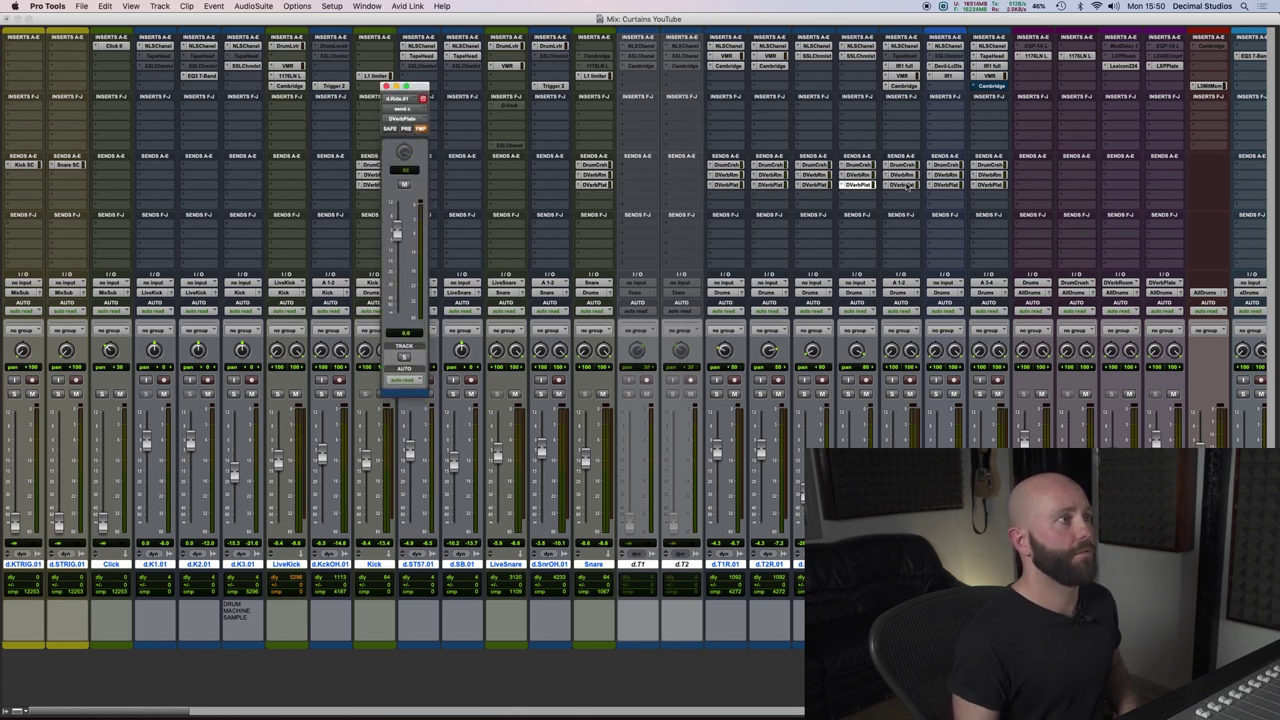
click(945, 186)
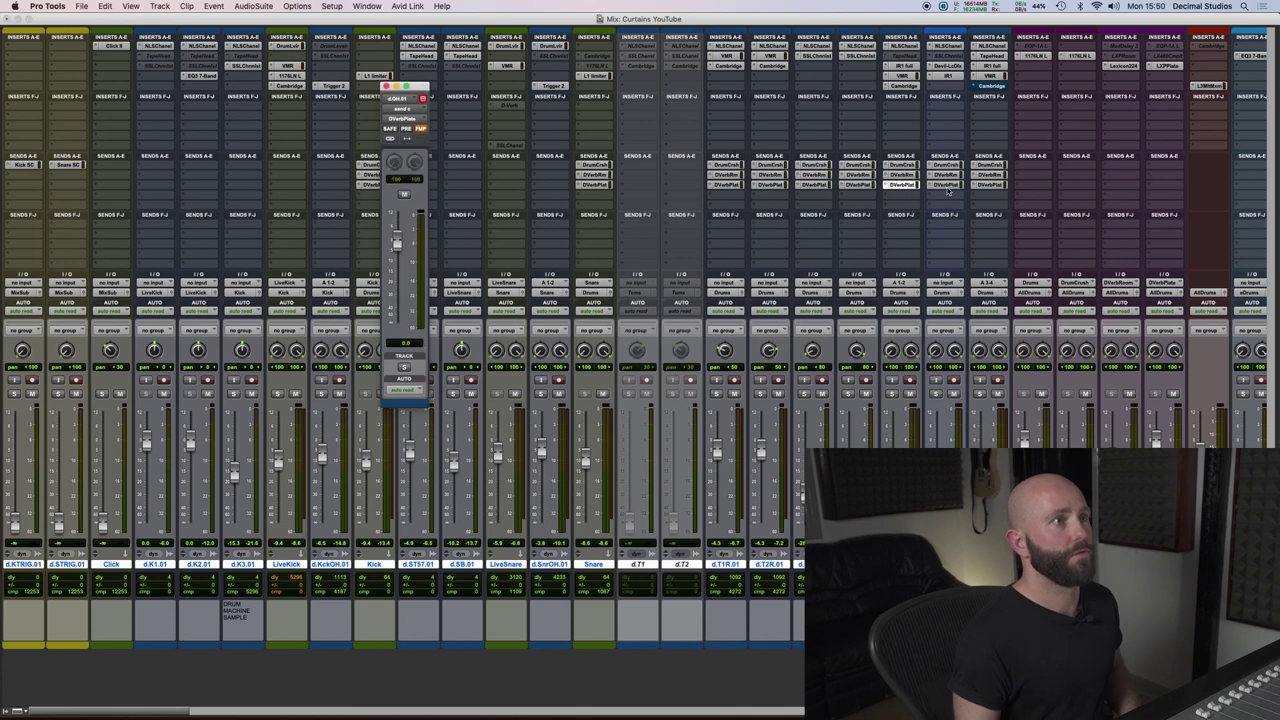
click(988, 186)
click(988, 186)
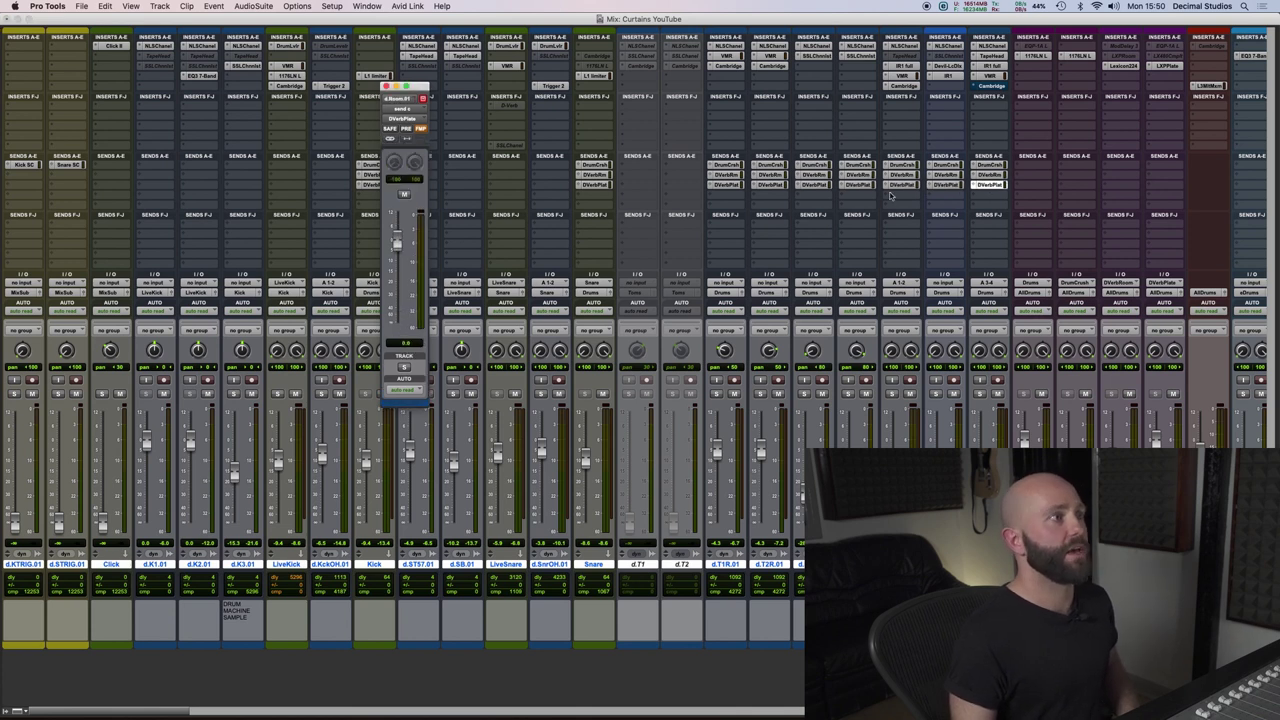
click(386, 87)
scroll(538, 350, right, 2)
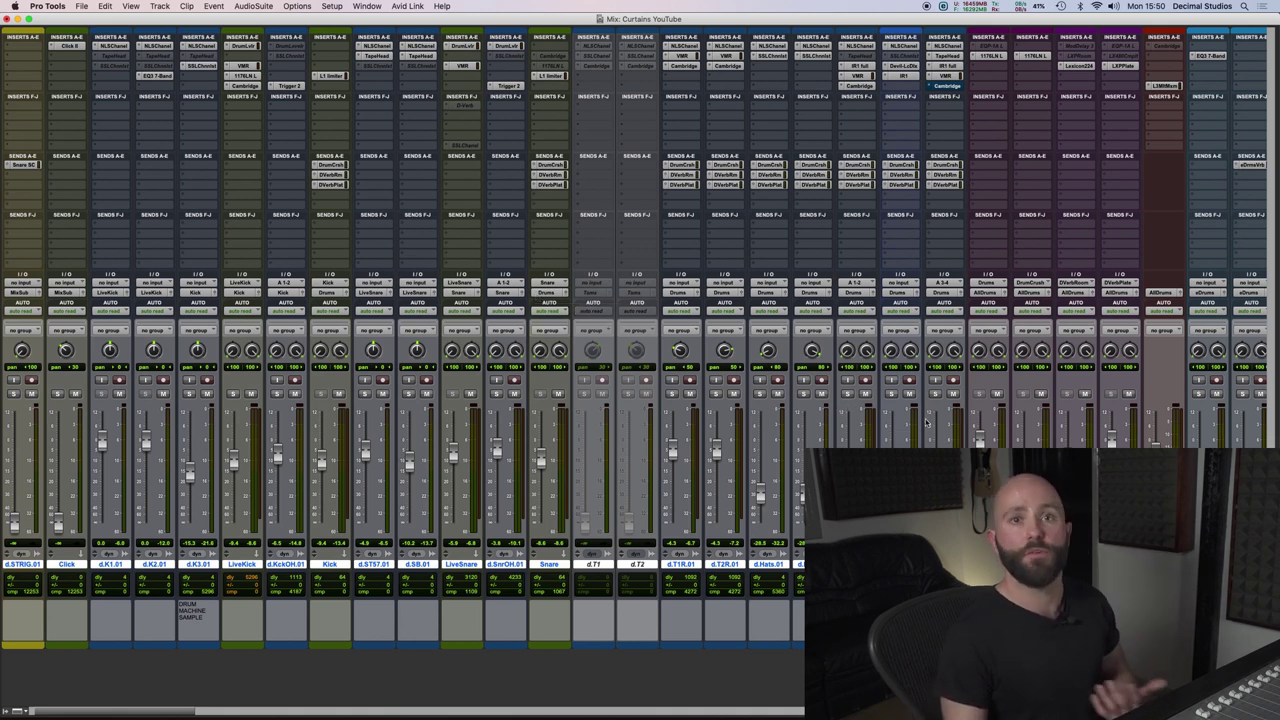
Play the OUTRO section in the Edit window and examine the snare and tom waveforms up close.
key(super+equal)
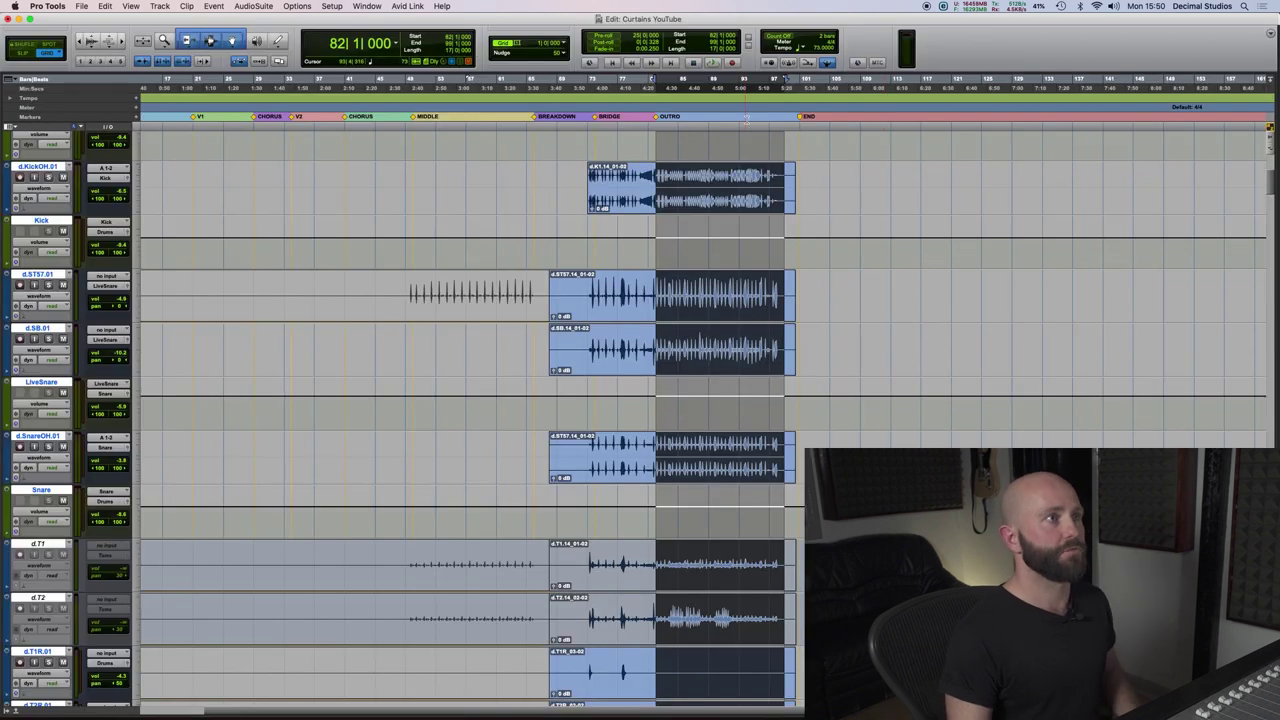
key(space)
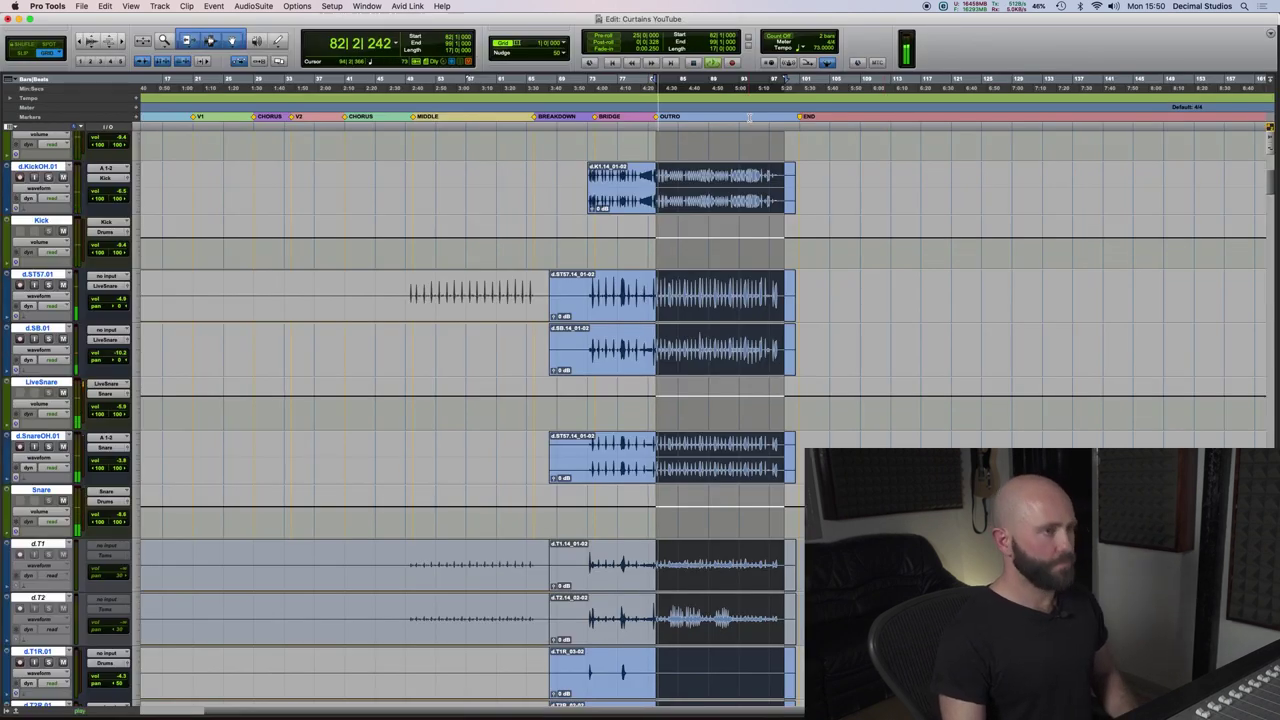
key(super+bracketright)
scroll(768, 215, down, 2)
scroll(829, 286, down, 2)
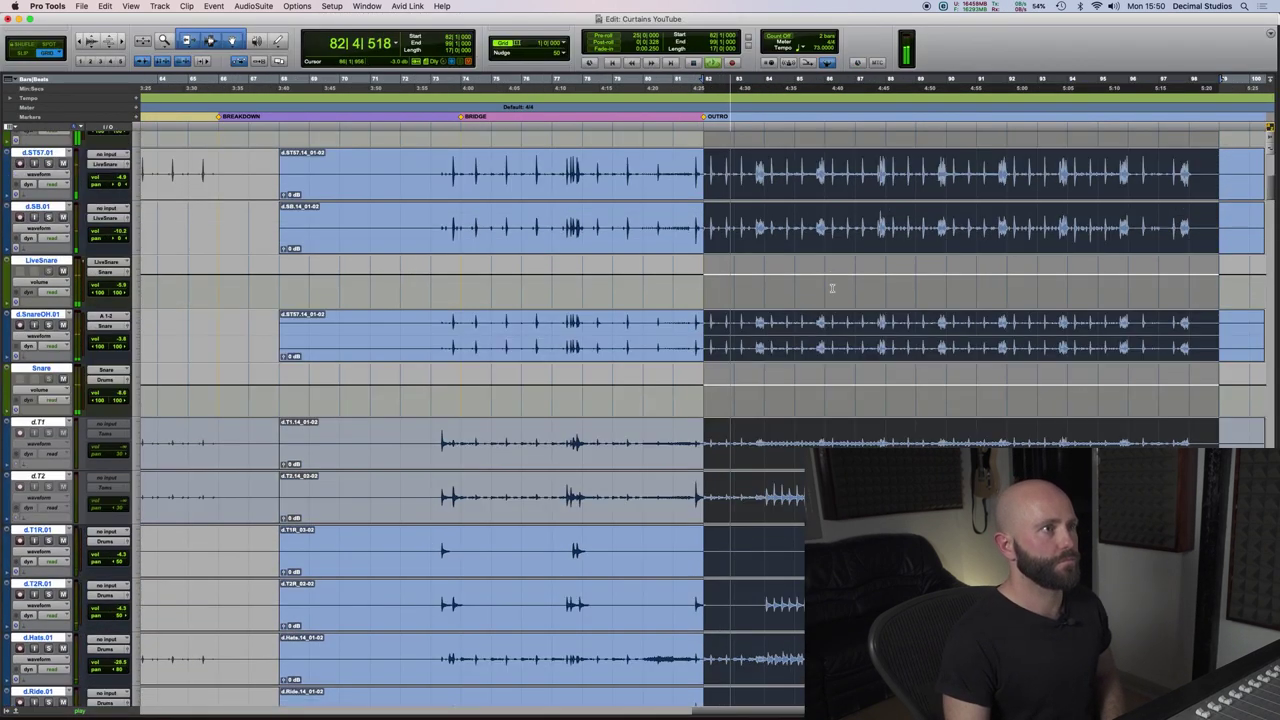
scroll(830, 287, up, 2)
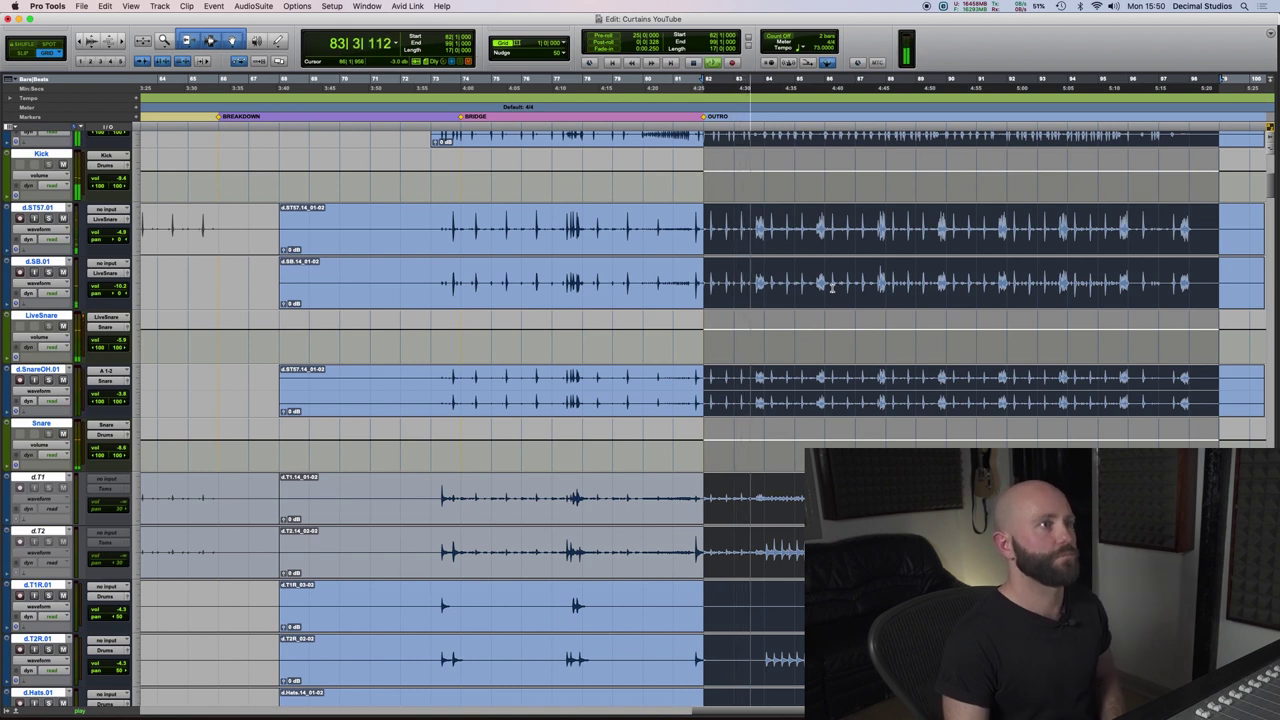
scroll(830, 286, right, 3)
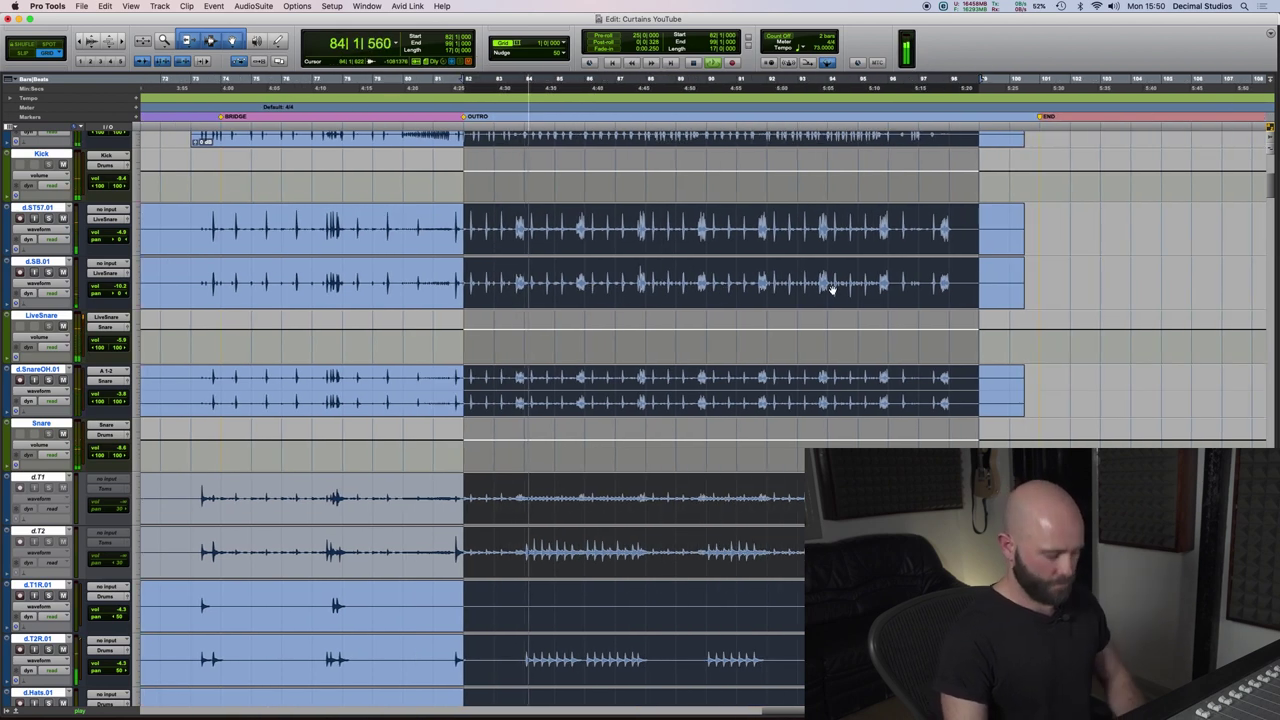
Examine the tom, hat, ride, overhead and room tracks during outro playback and return to the mixer's kick and snare channels.
key(super+equal)
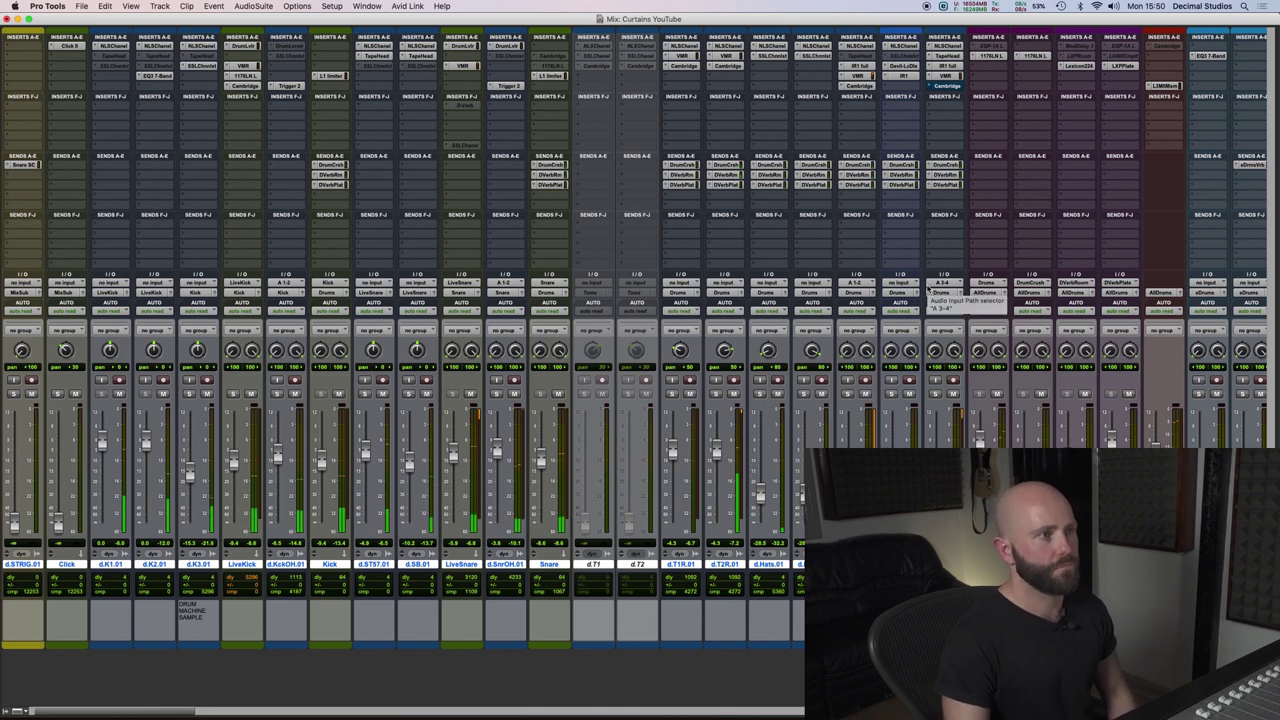
key(super+equal)
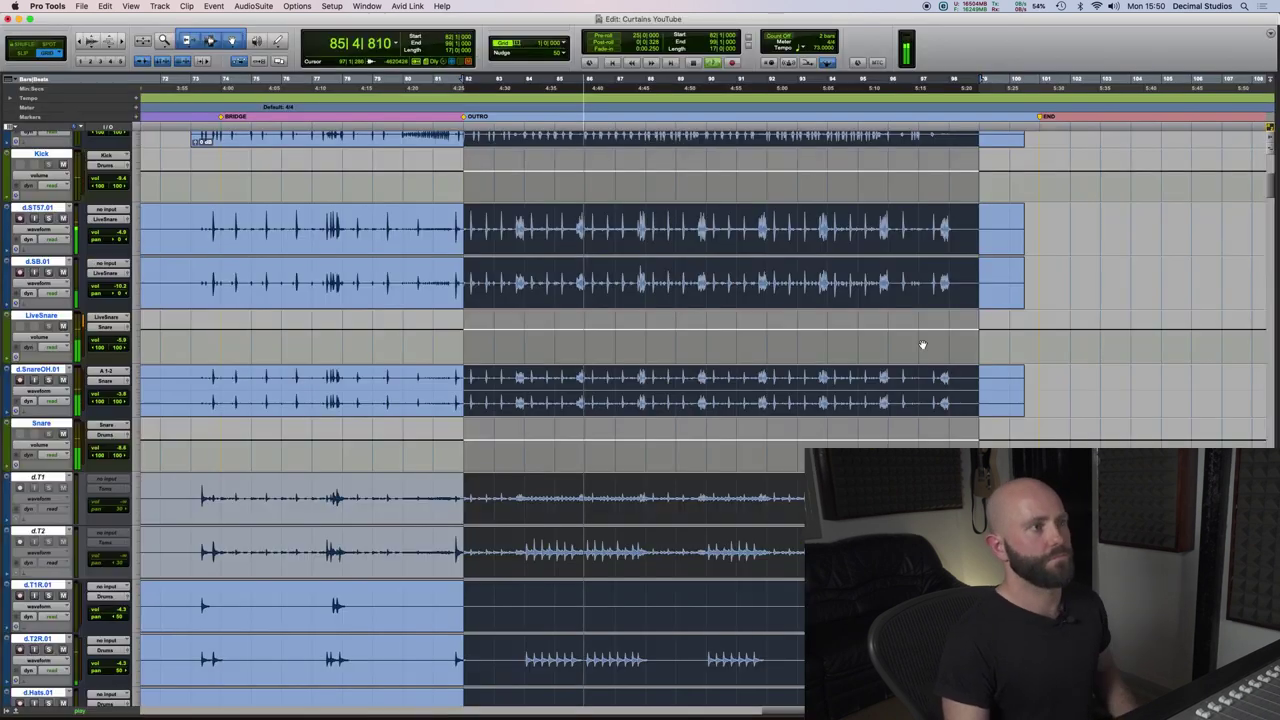
scroll(920, 370, down, 5)
key(super+bracketleft)
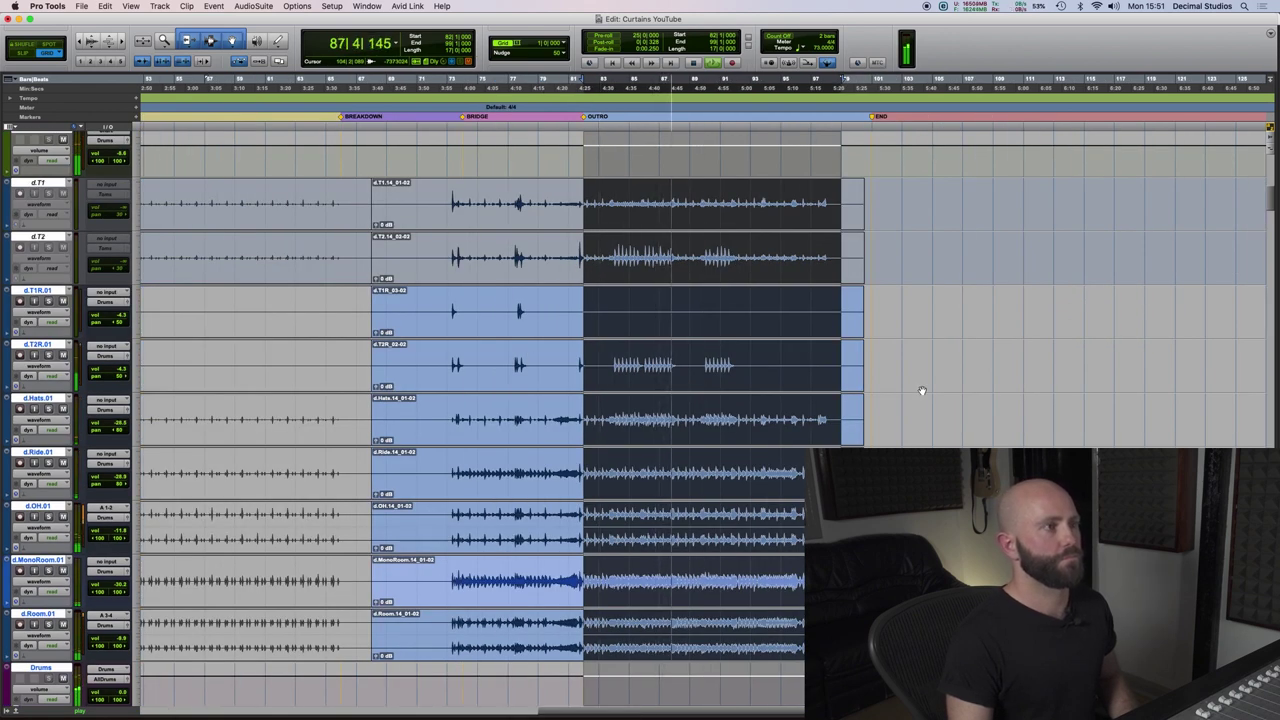
key(super+equal)
scroll(921, 388, left, 2)
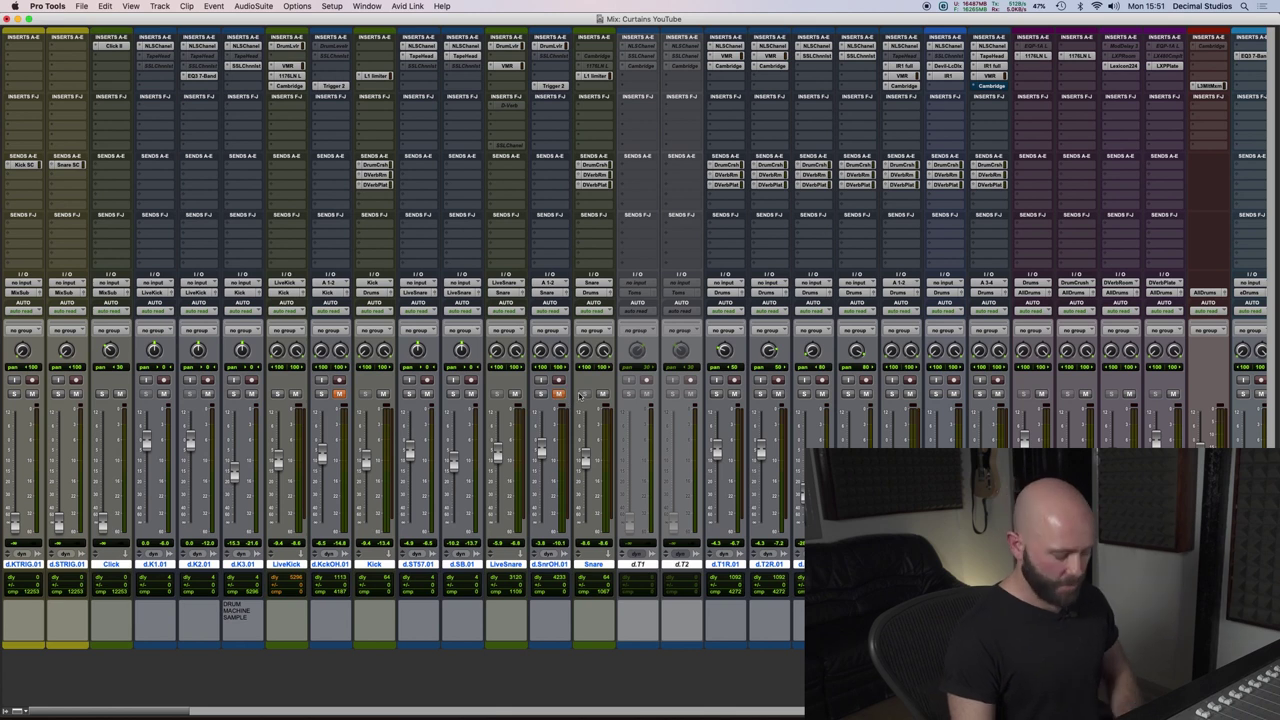
Play the outro with d.KckOH.01 and d.SnrOH.01 muted, and unmute d.KckOH.01 in the mixer.
key(super+equal)
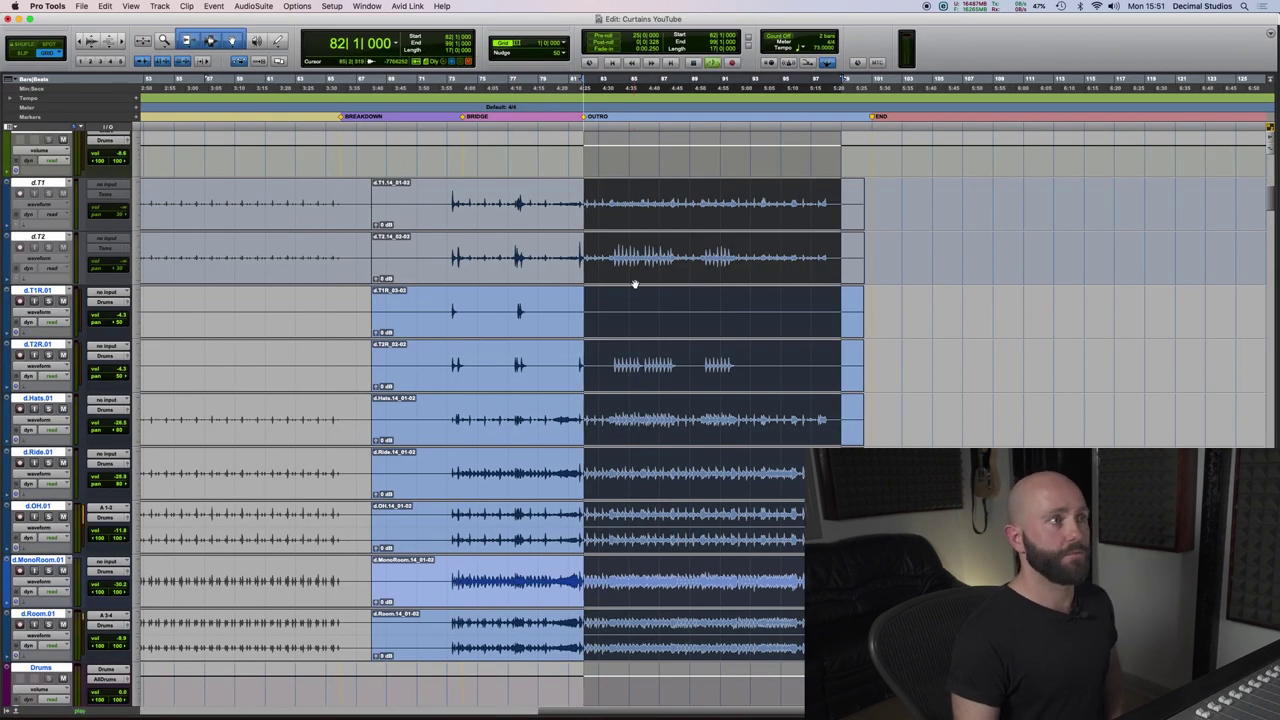
key(space)
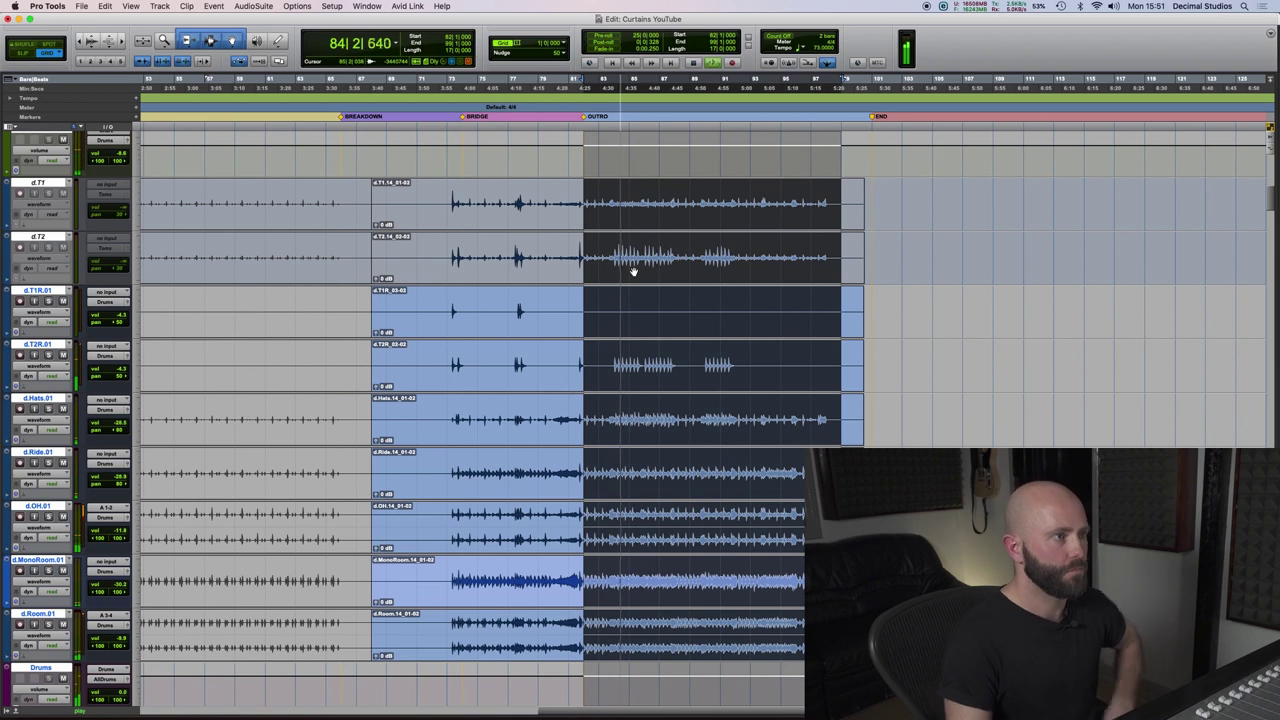
key(super+equal)
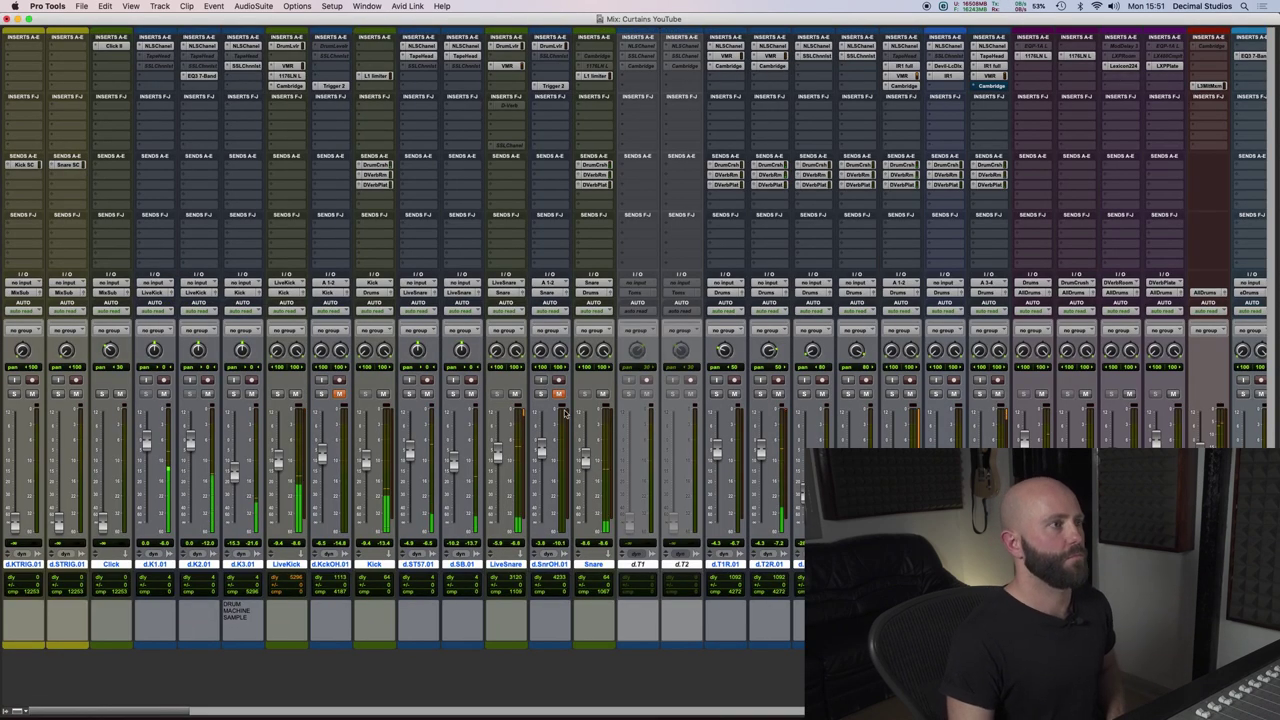
click(340, 394)
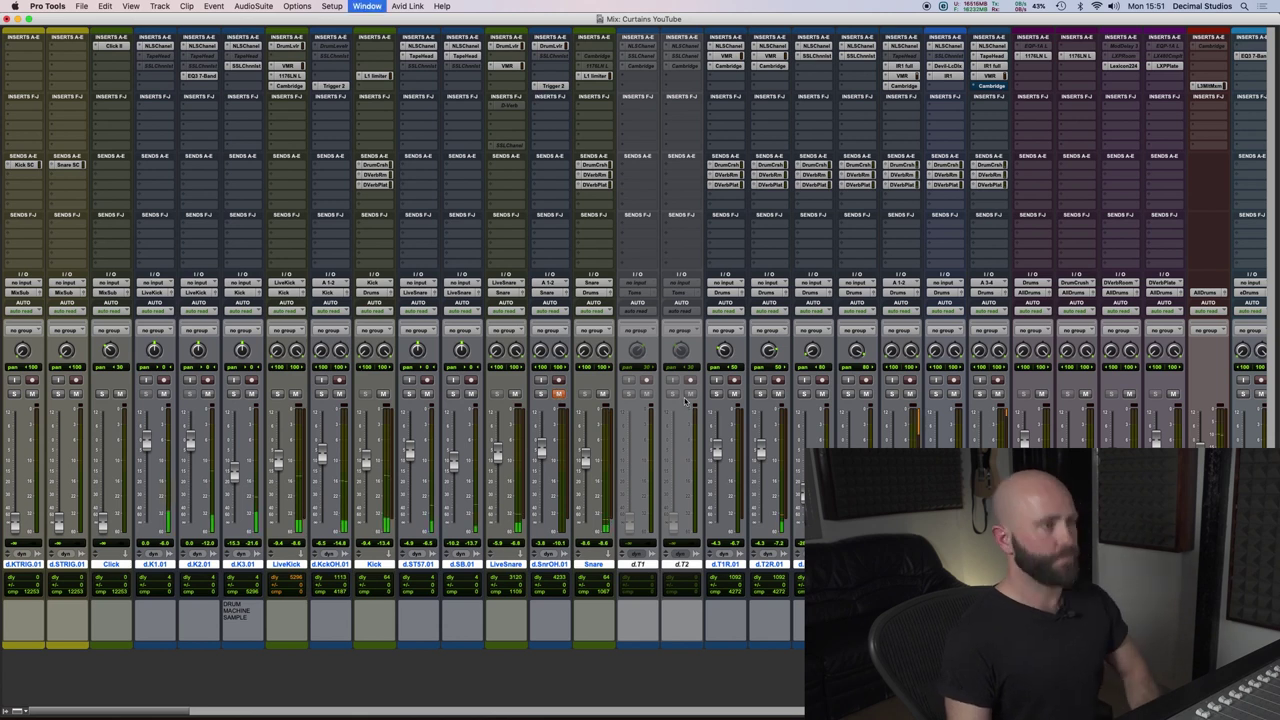
Check the outro playback position in the Edit window and mute the mono room track d.MnRm.01 in the mixer.
key(super+equal)
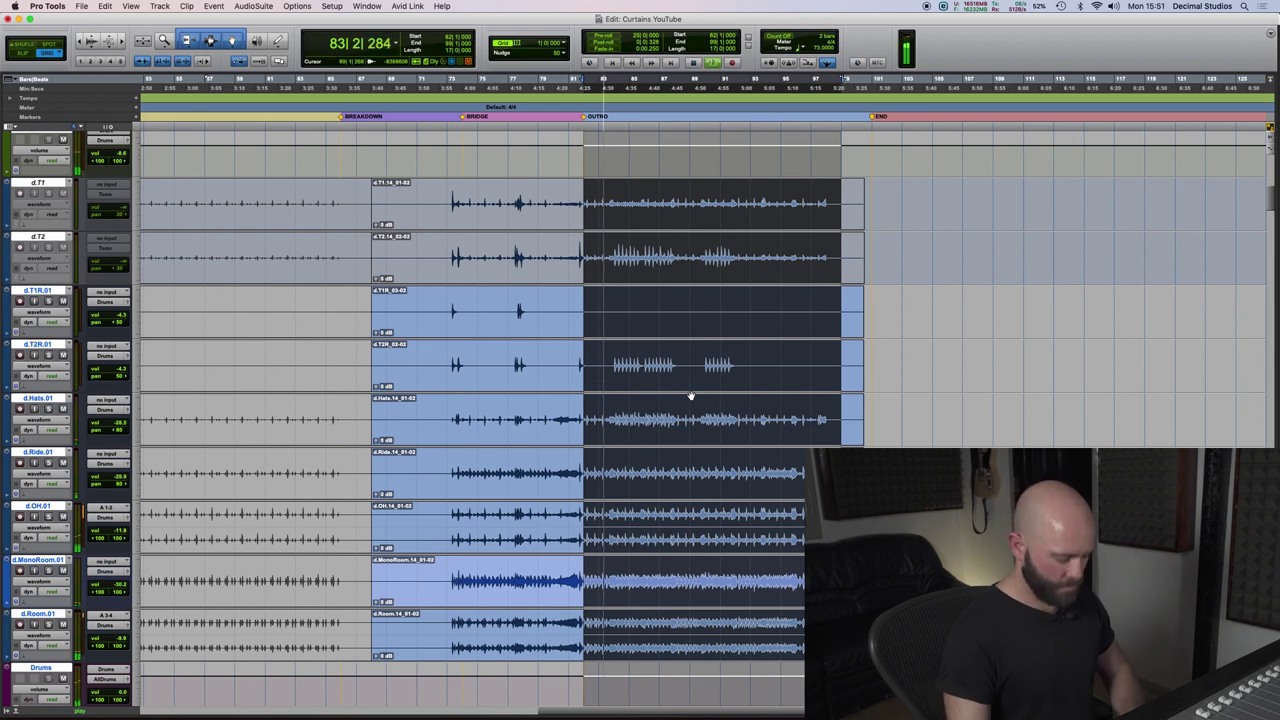
key(super+equal)
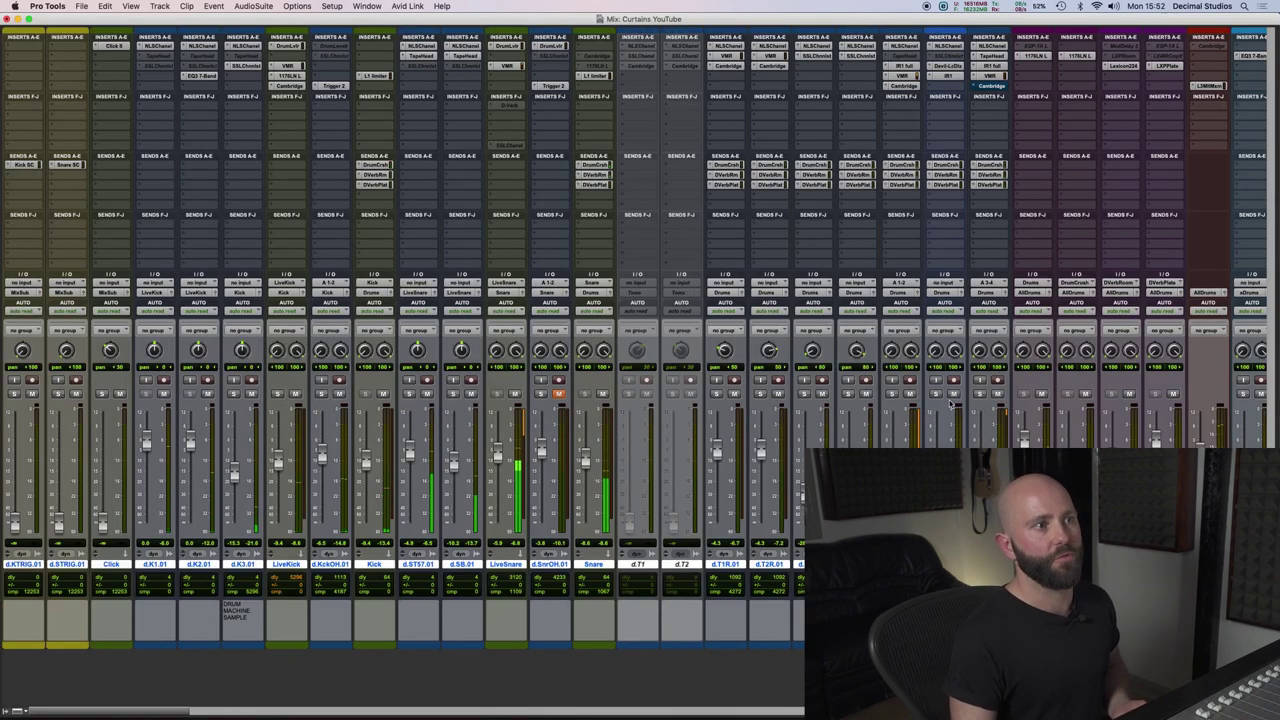
click(954, 393)
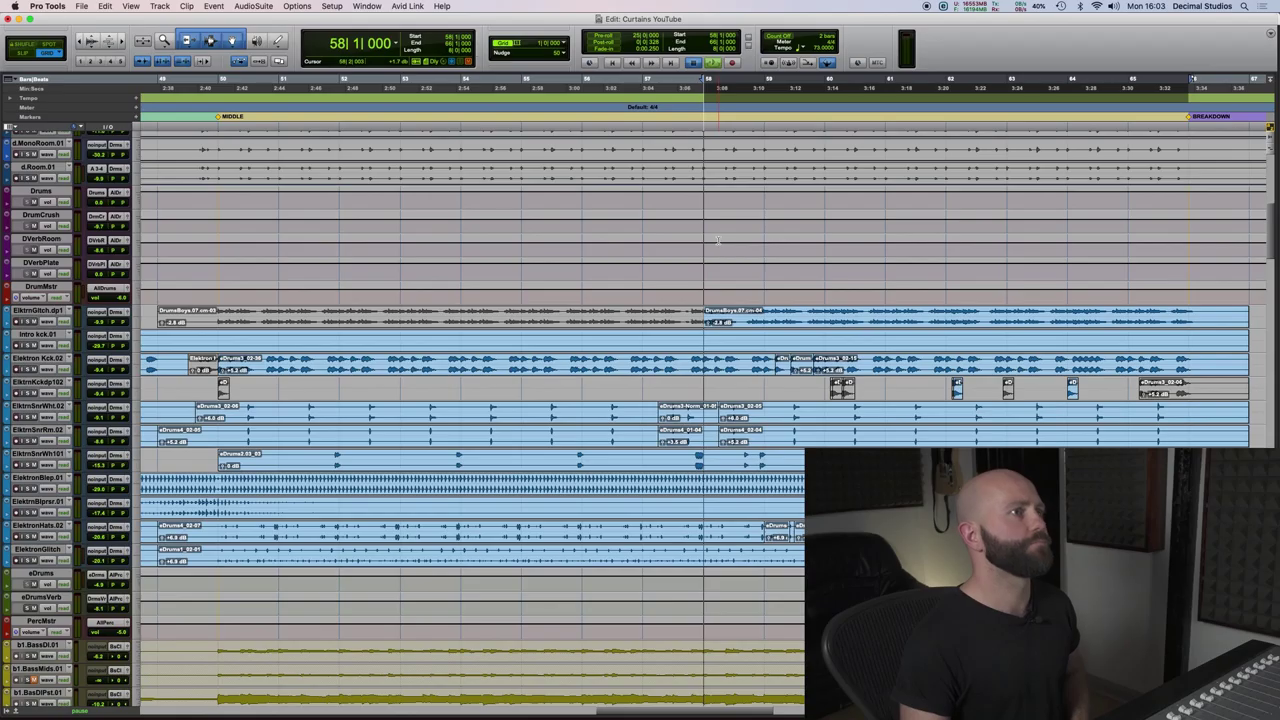
Play bars 58 to 66 of the MIDDLE section, view the electronic drum tracks over a wider range, and show their mixer channels.
key(space)
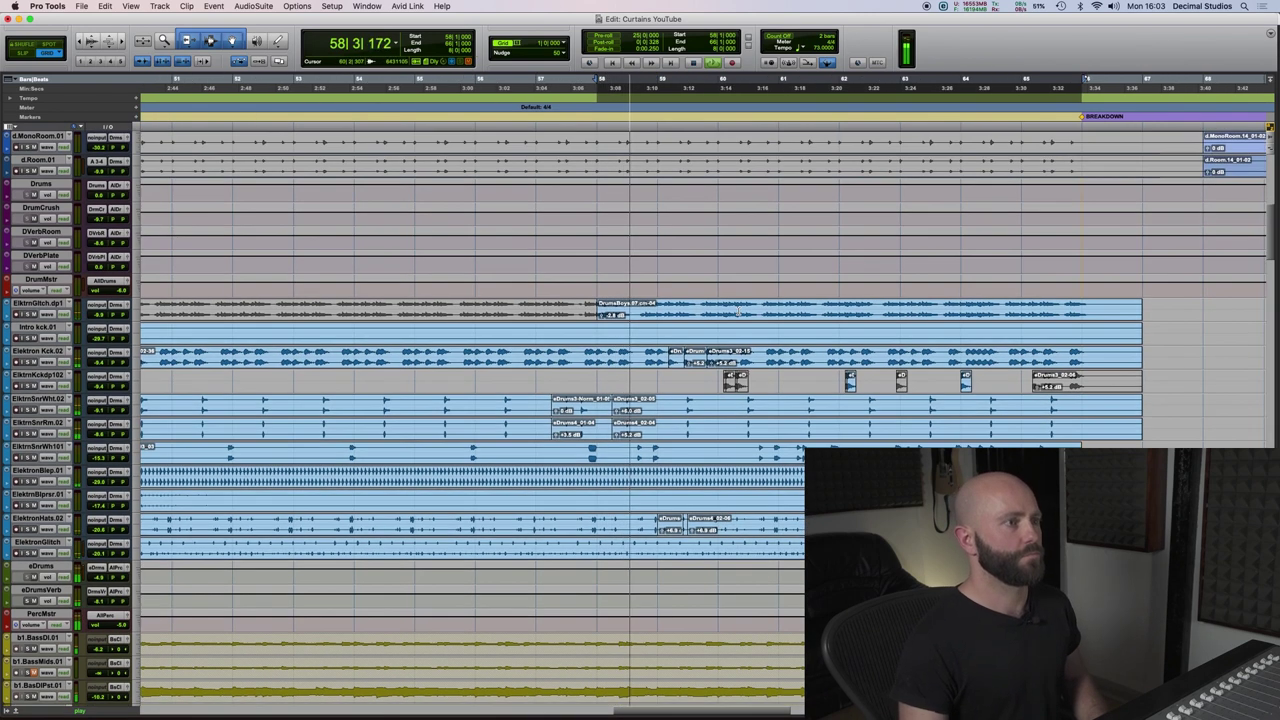
key(super+bracketleft)
key(super+bracketleft)
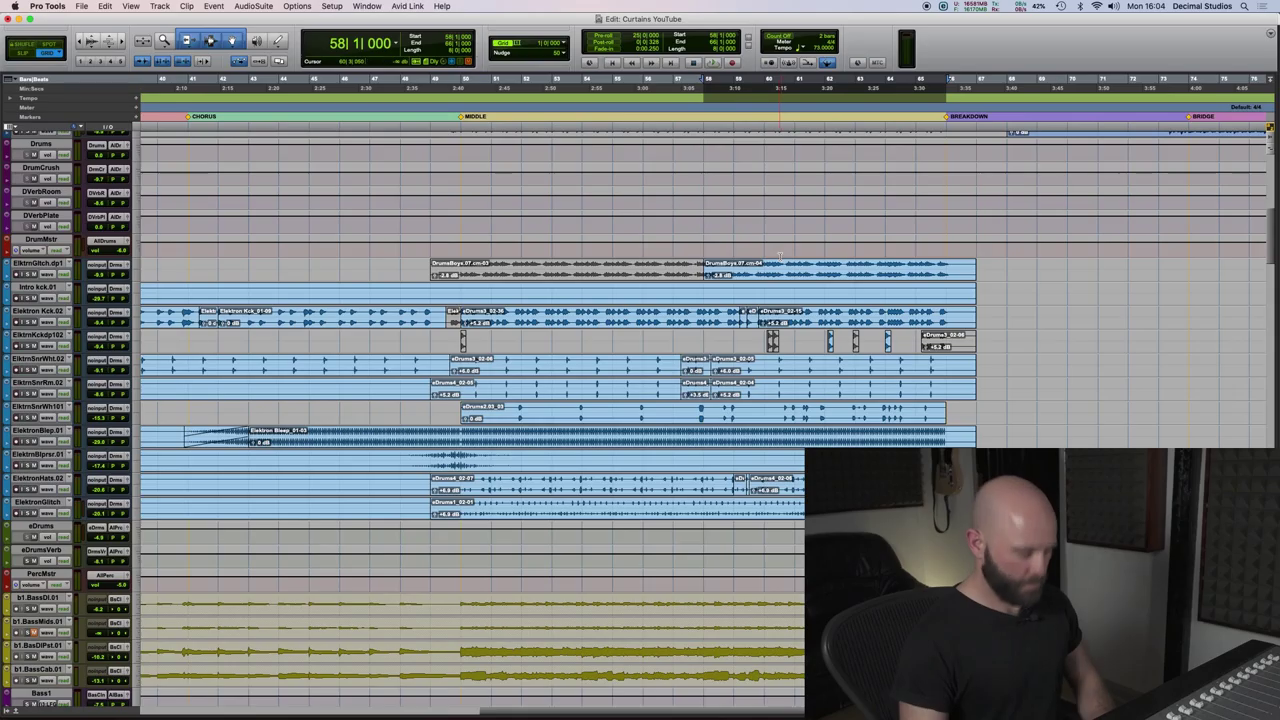
key(super+equal)
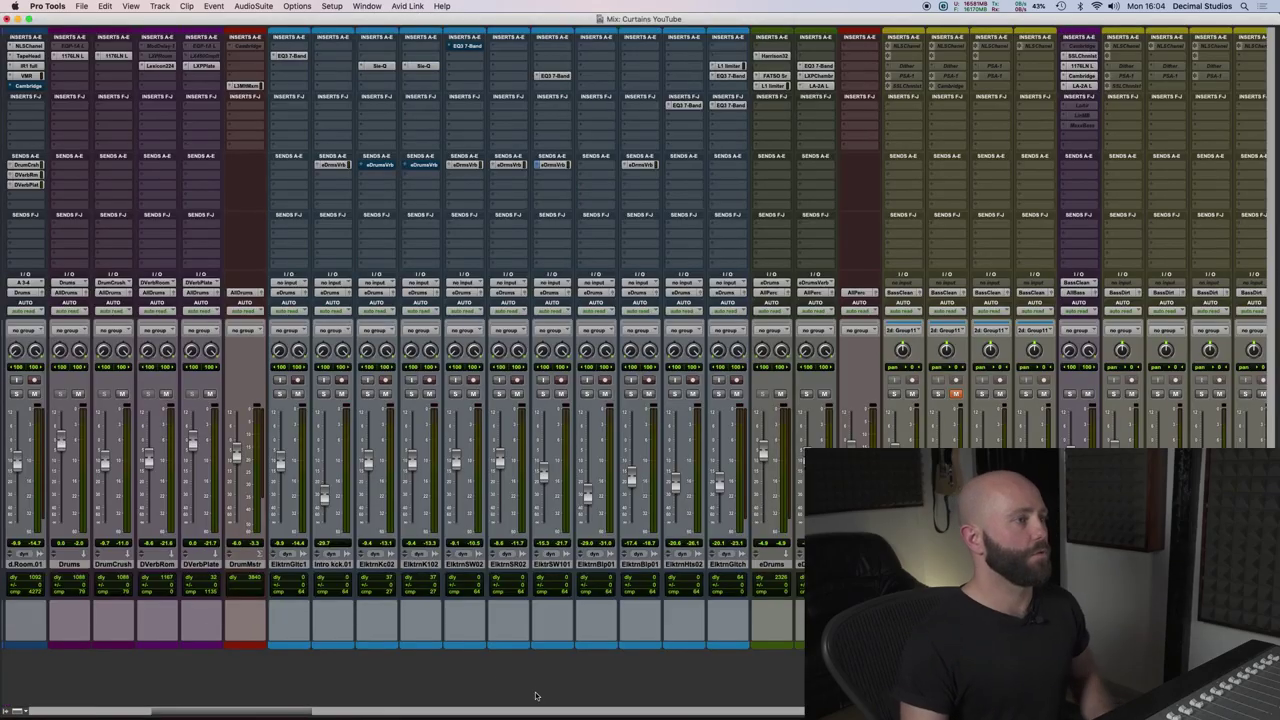
Solo the ElktrnGltch.dp1 track in the mixer and play it from bar 58 in the Edit window.
scroll(328, 716, right, 2)
click(262, 394)
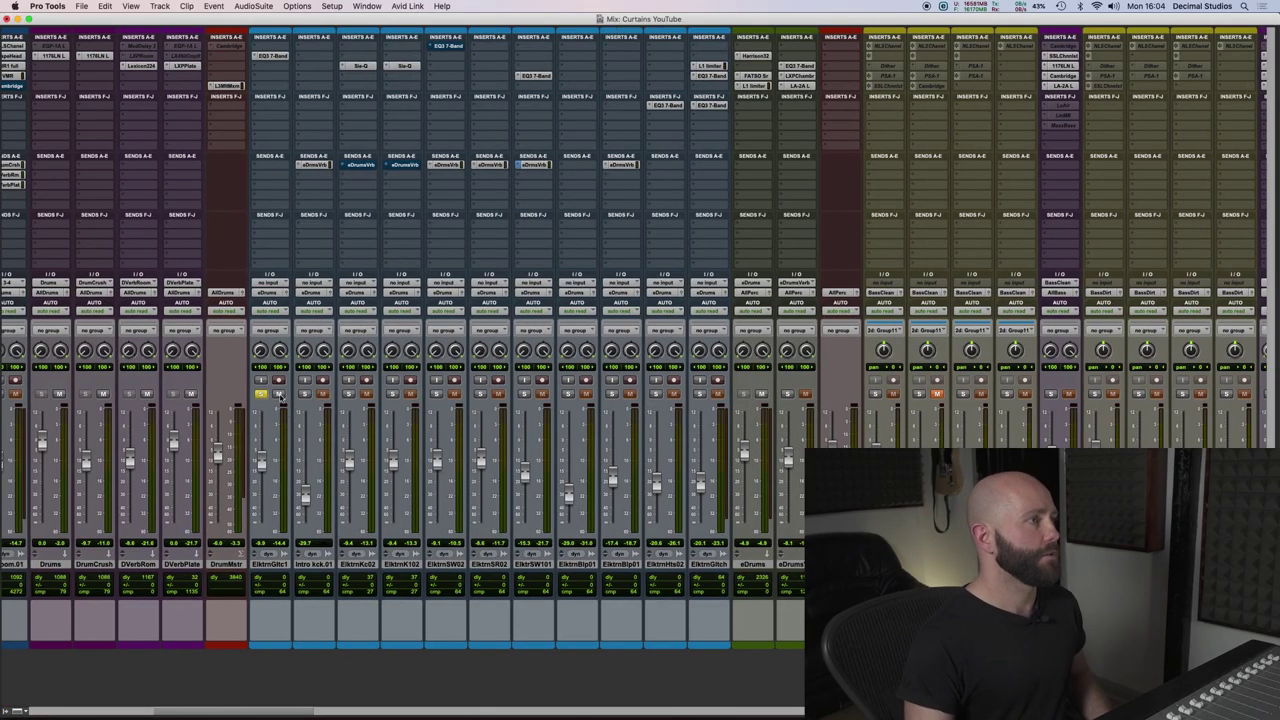
key(super+equal)
key(space)
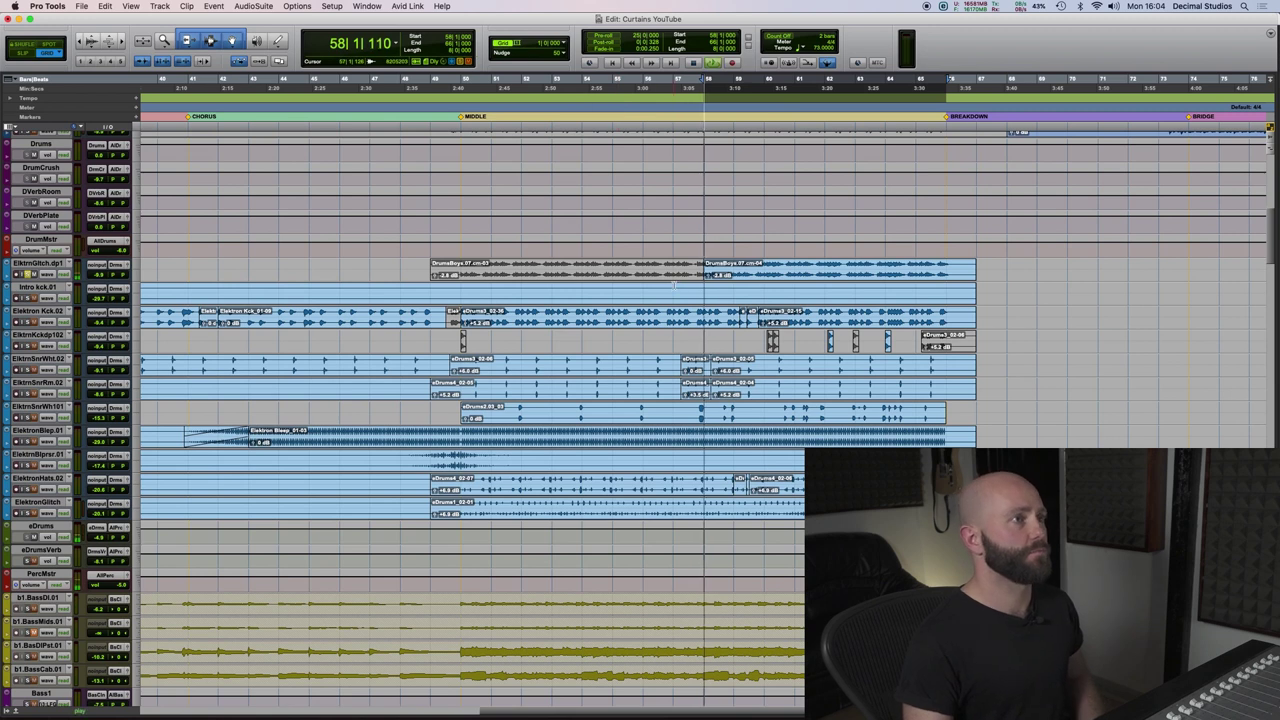
Set the height of the ElktrnGltch.dp1 track to medium.
click(129, 268)
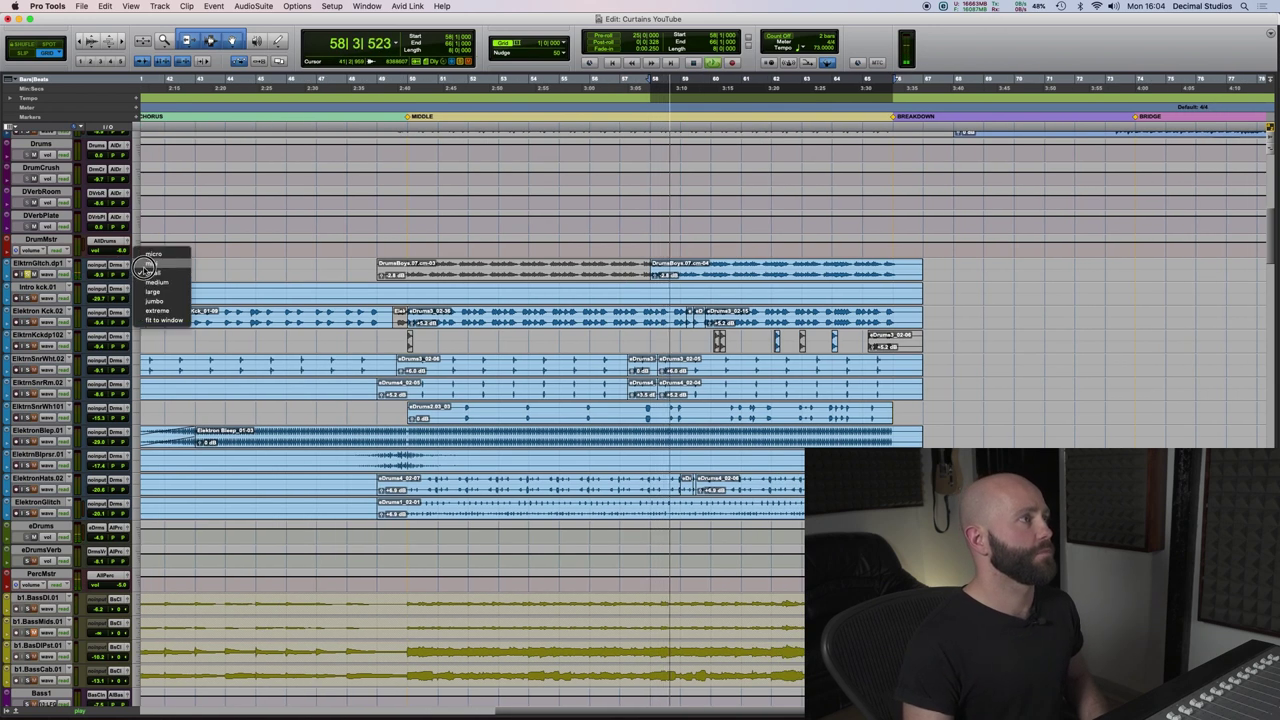
click(152, 273)
click(129, 268)
click(157, 283)
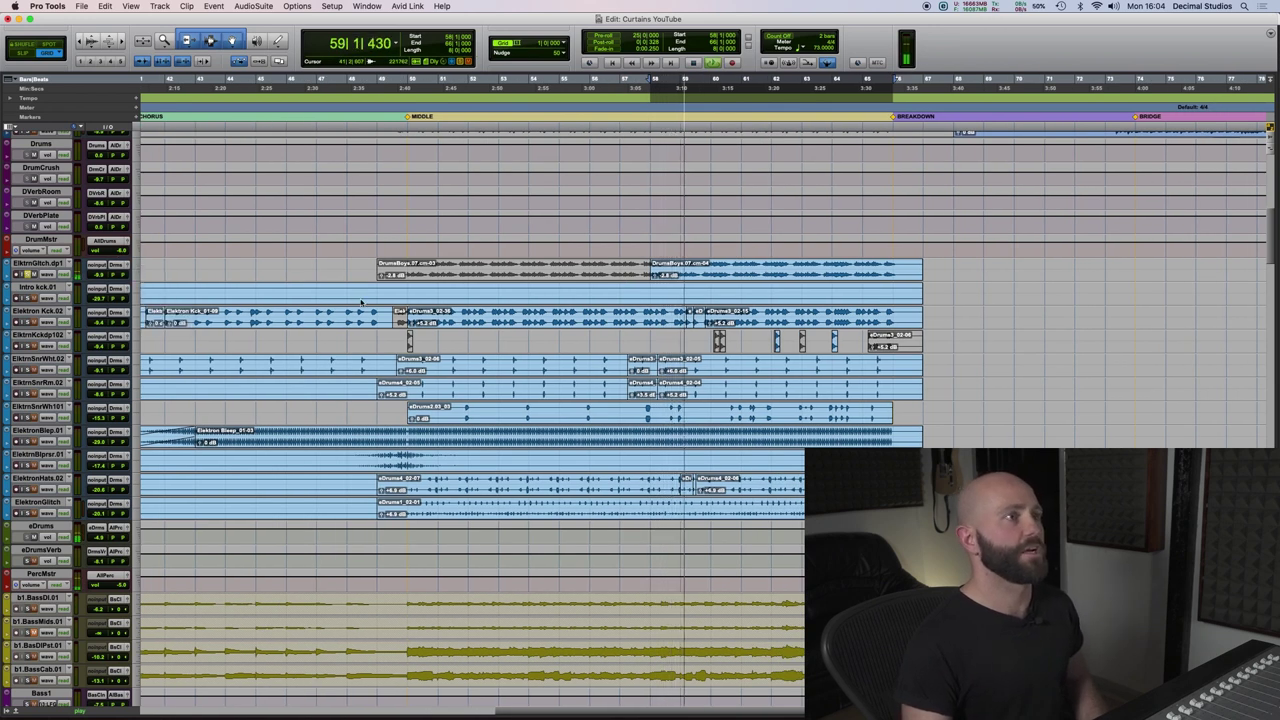
Switch the solo from ElktrnGltch.dp1 to Intro kck.01 and play its part across bars 16 to 19 of the intro.
key(super+equal)
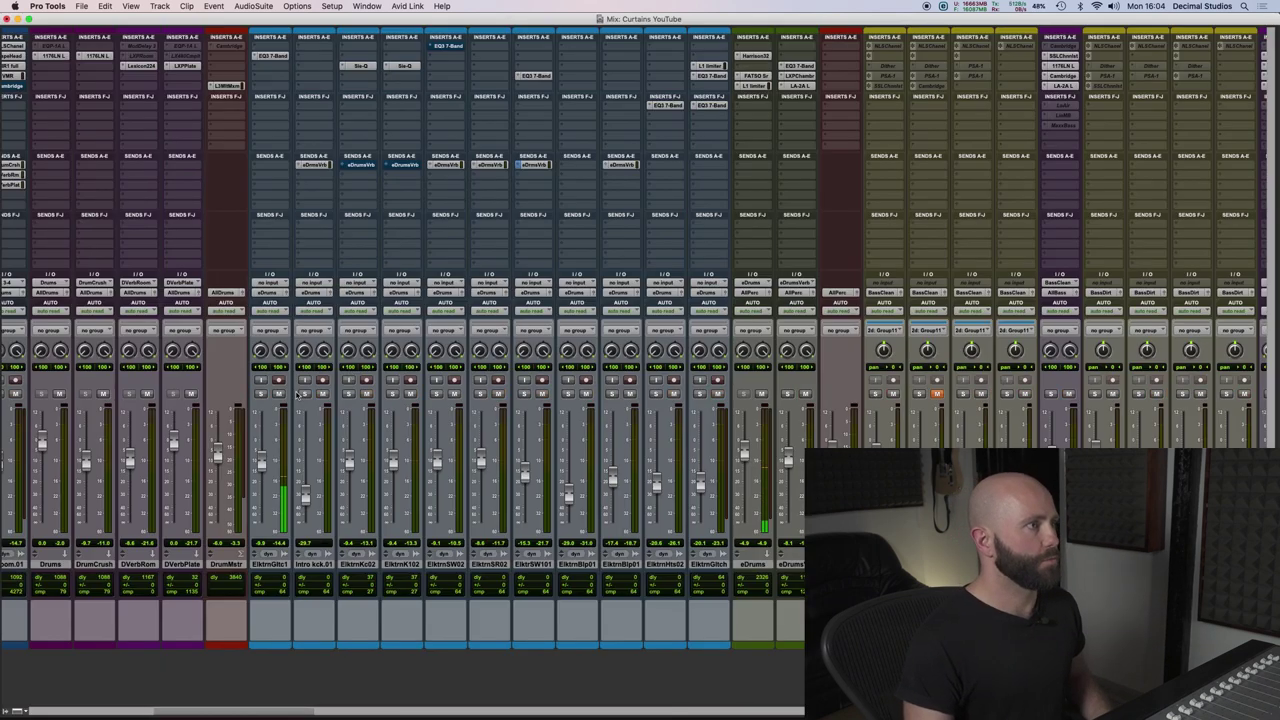
key(super+equal)
key(super+bracketleft)
key(super+bracketleft)
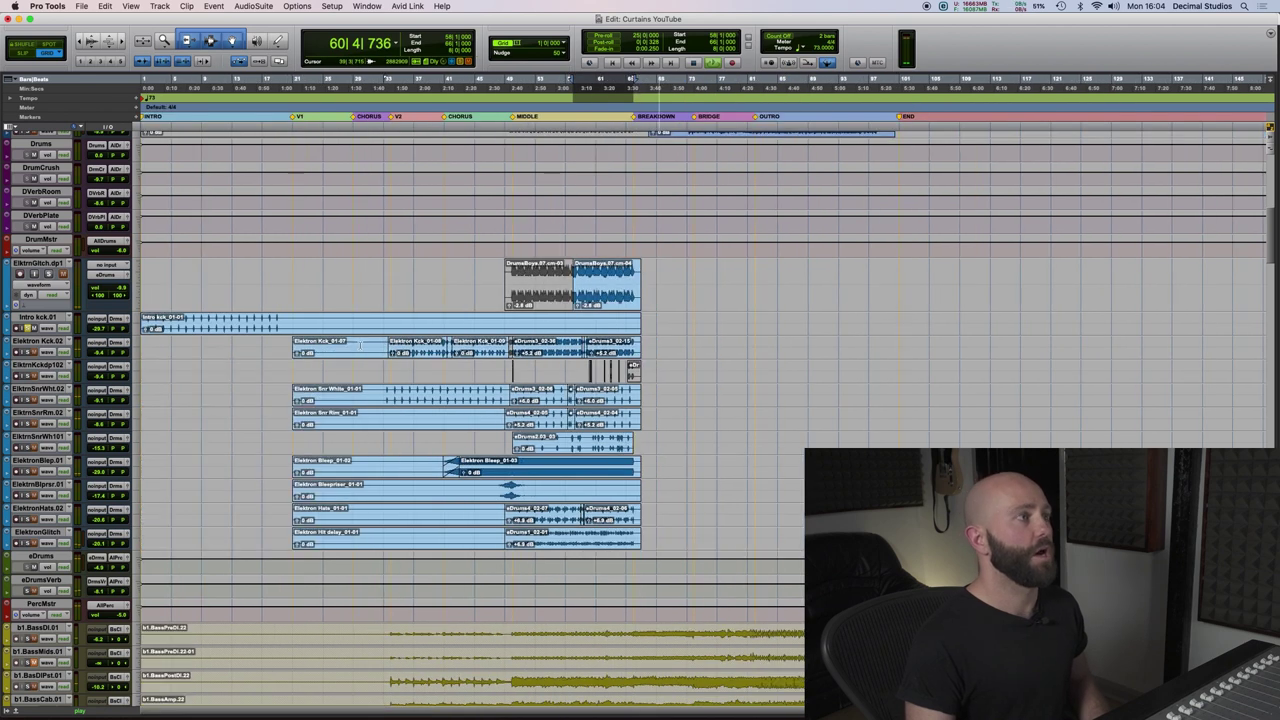
click(224, 325)
key(super+bracketright)
key(super+bracketright)
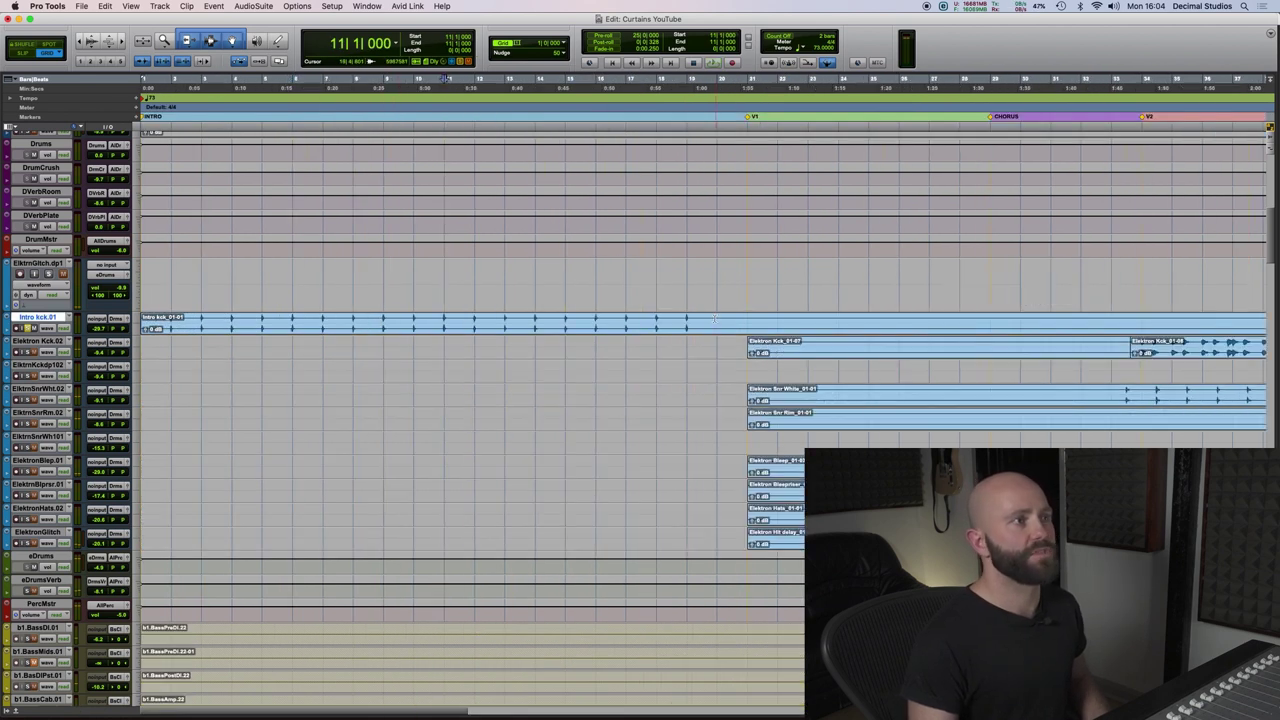
drag(714, 319, 630, 324)
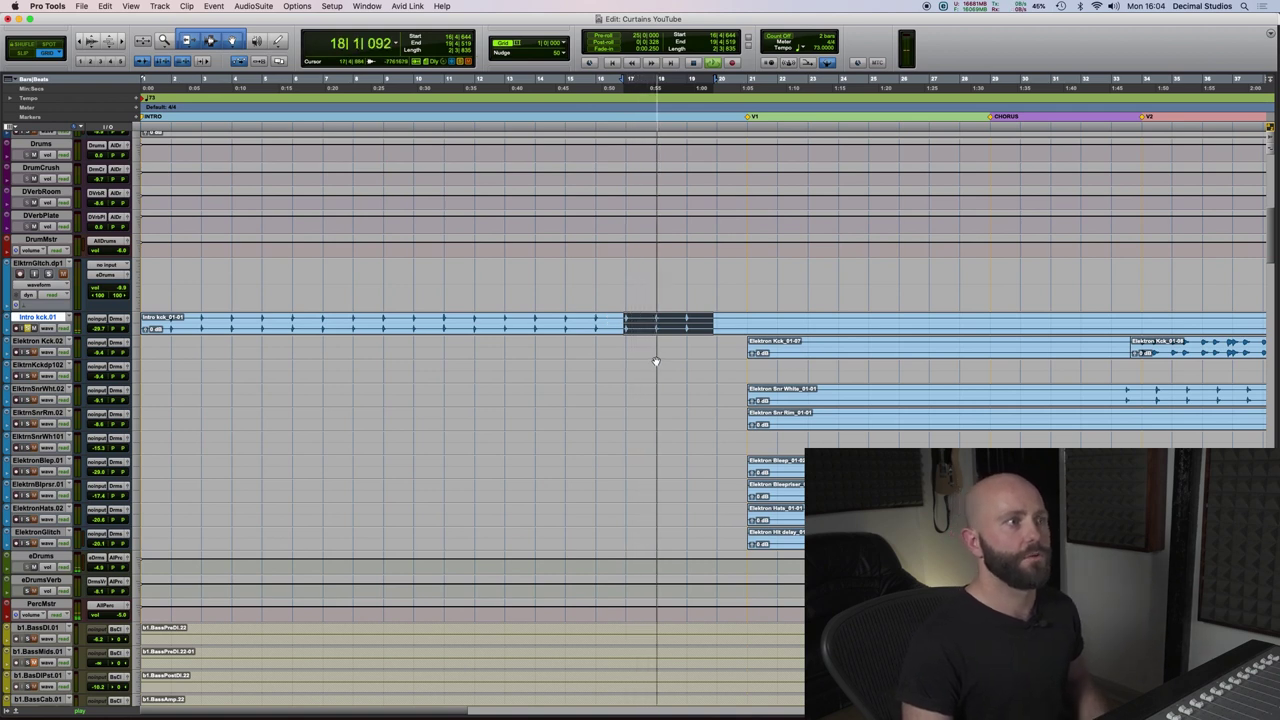
Stop playback and move the Intro kck.01 track above ElktrnGltch.dp1 in the track order.
key(super+bracketleft)
key(super+bracketleft)
key(space)
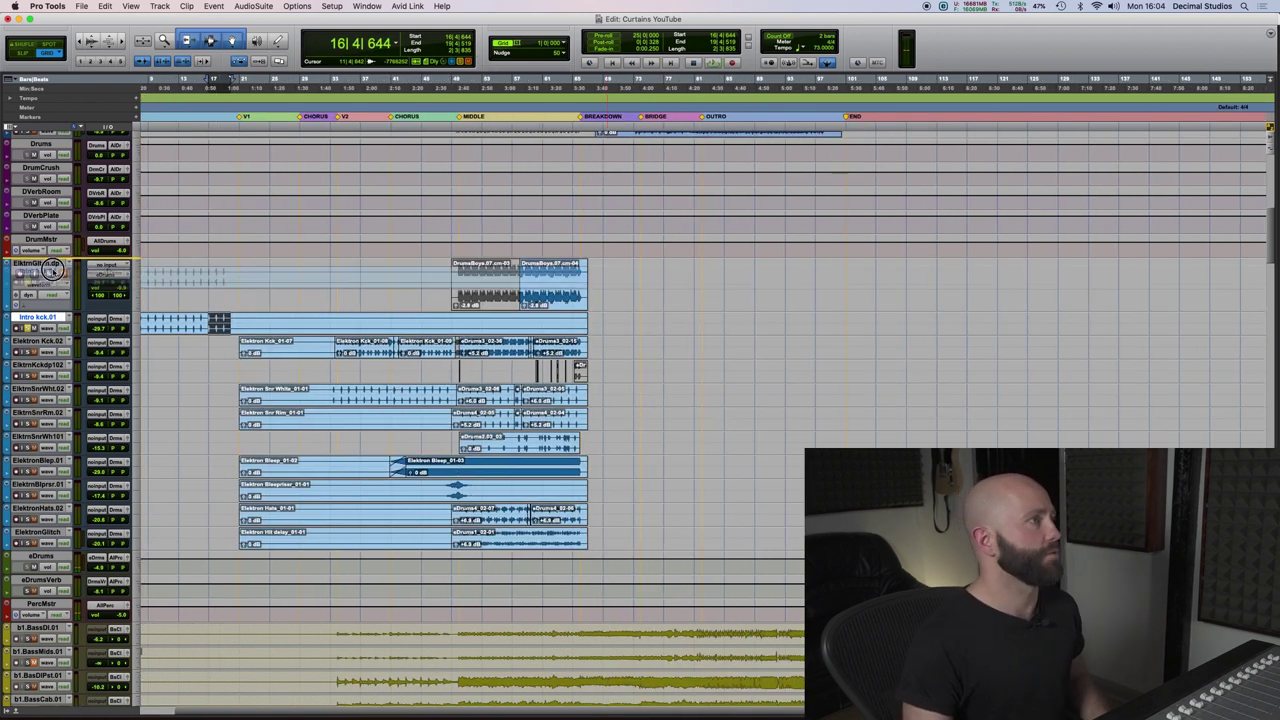
click(484, 268)
drag(35, 272, 35, 266)
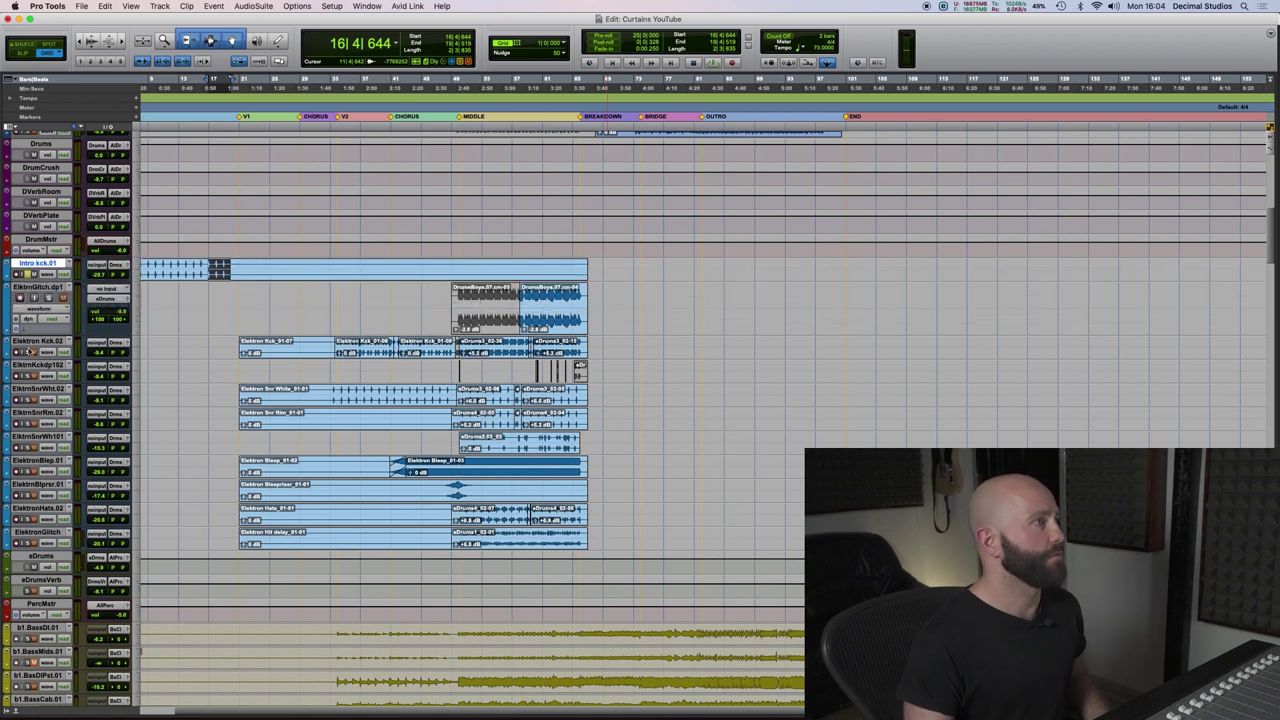
Solo the Elektron Kck.02 track, play it from bar 61, and add its duplicate kick track to the solo.
key(super+bracketright)
key(super+bracketright)
key(super+bracketright)
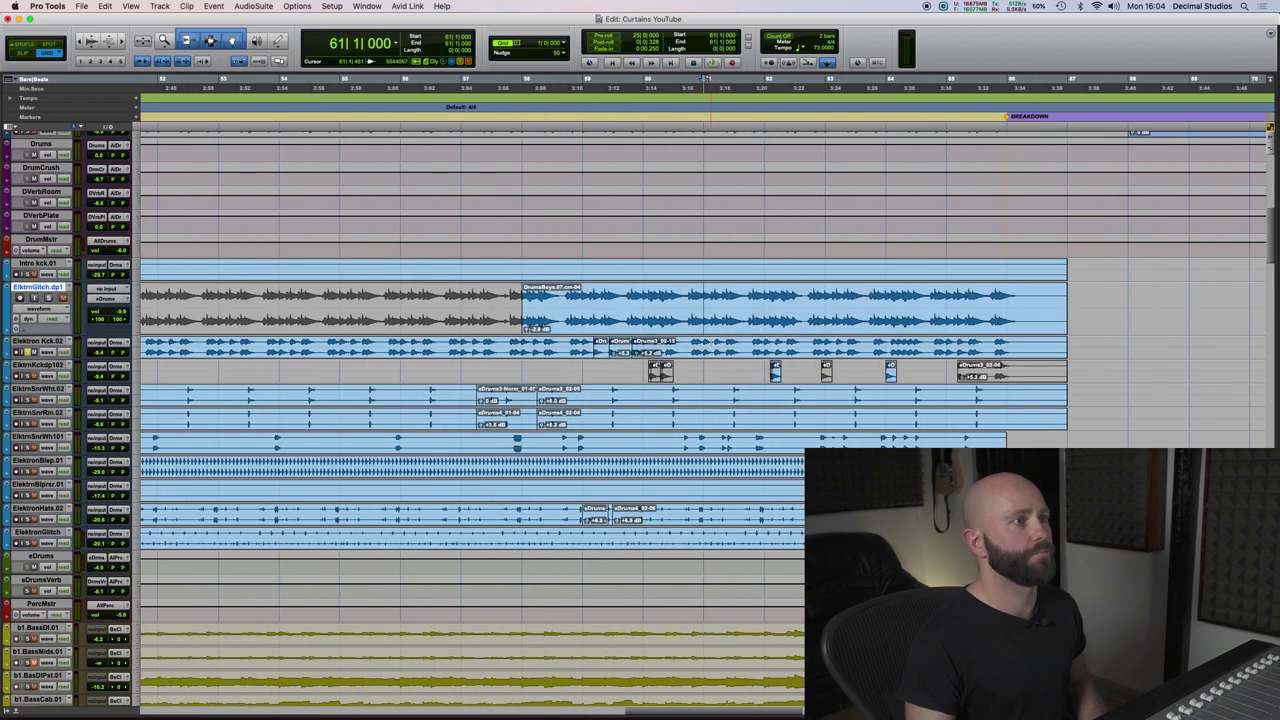
key(space)
key(super+bracketleft)
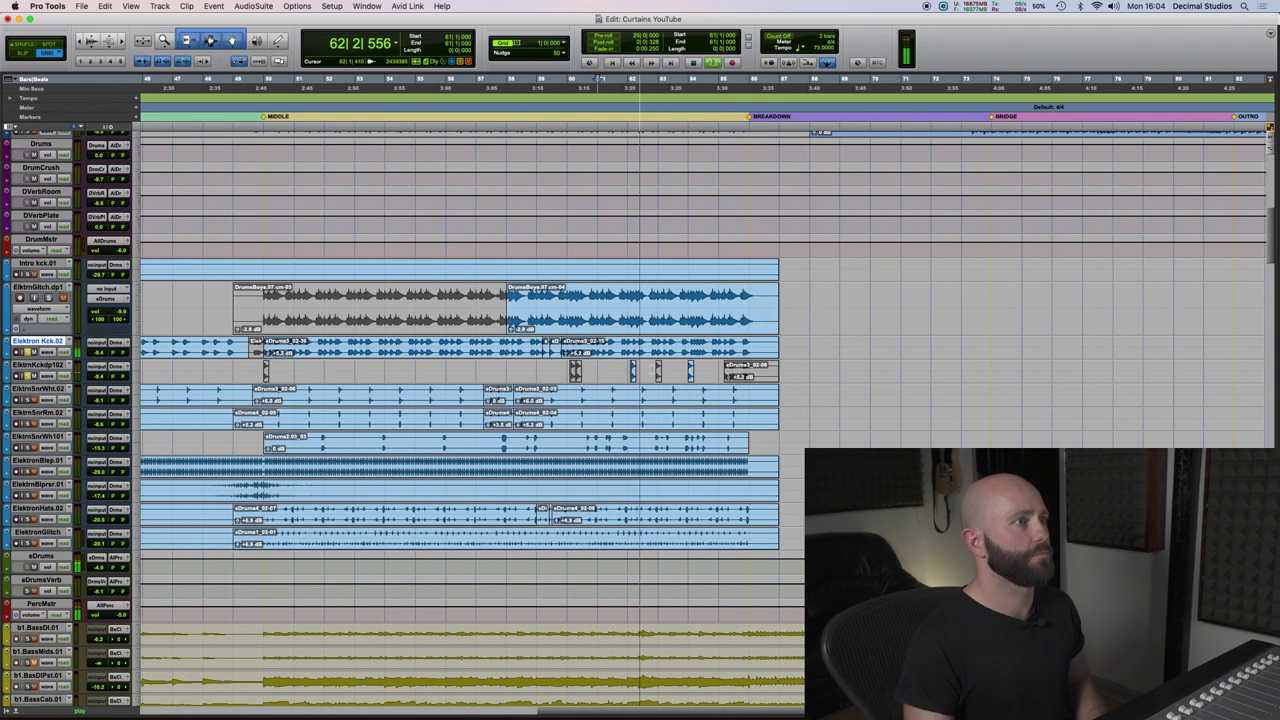
key(super+bracketright)
key(super+bracketleft)
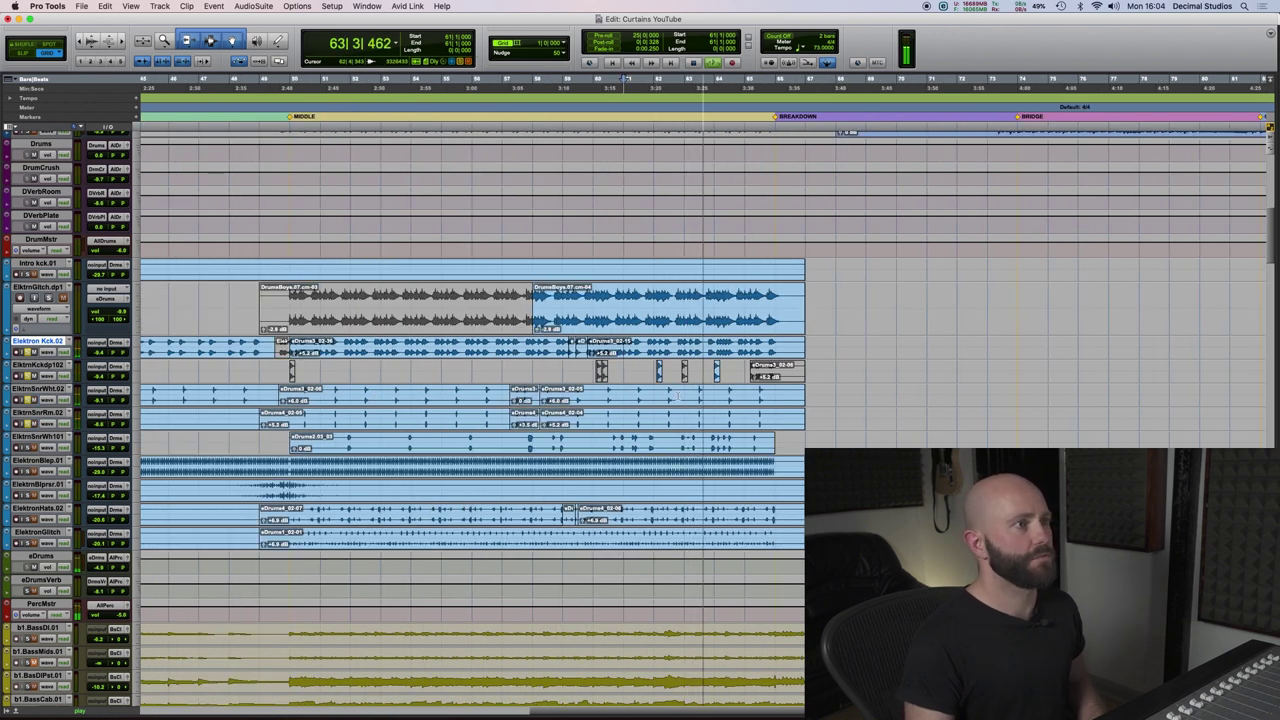
Audition the white and rim snare tracks soloed at bar 63, and the ElktrnSnrWh101 track over bars 60 to 62.
drag(712, 390, 699, 429)
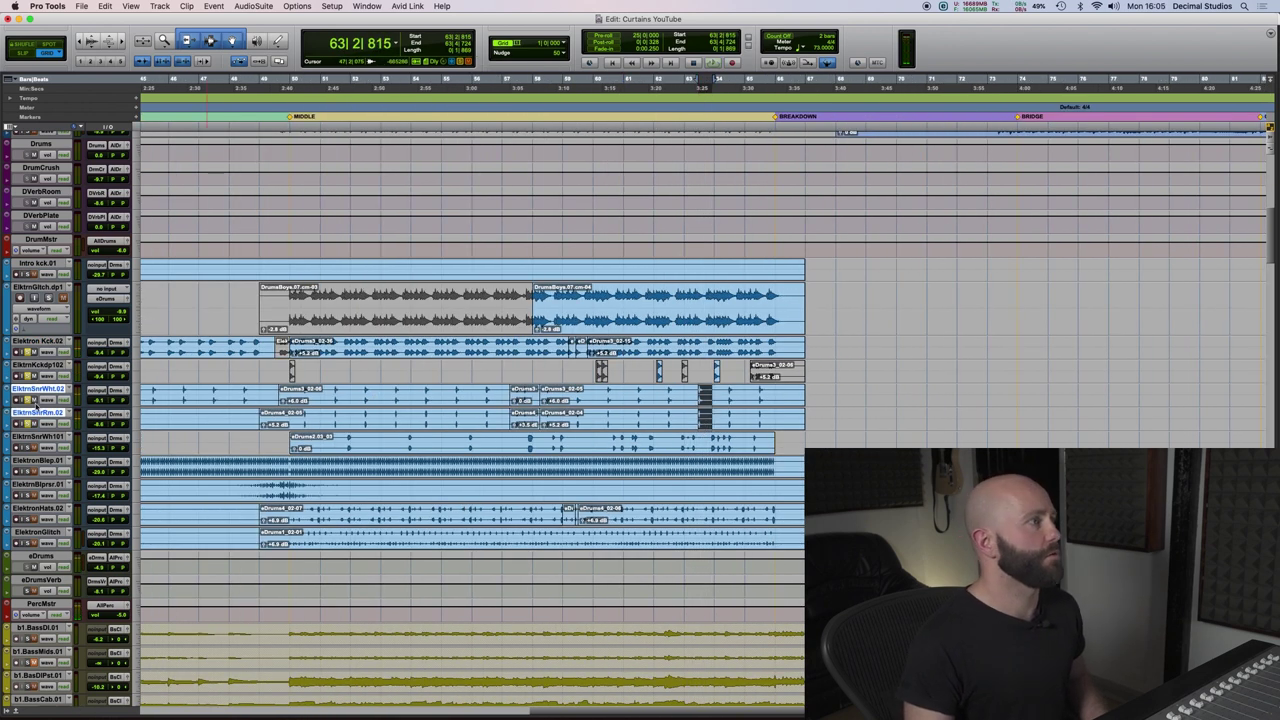
key(space)
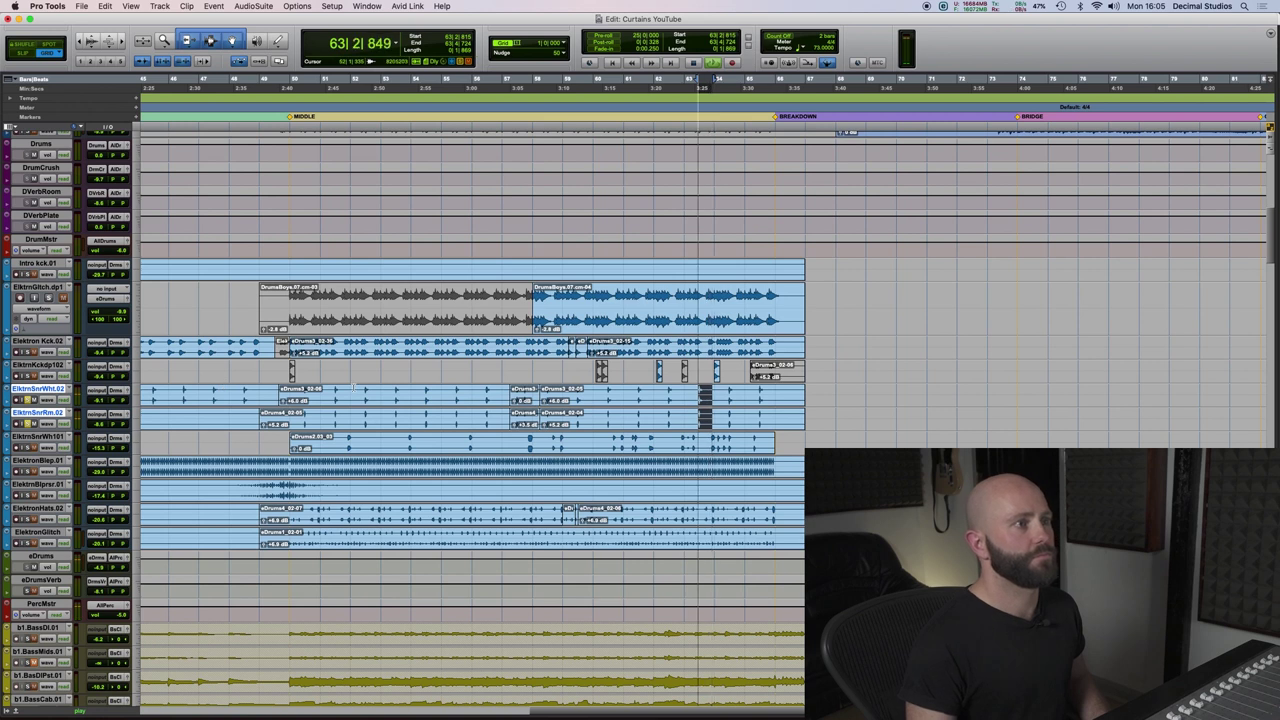
scroll(433, 385, down, 2)
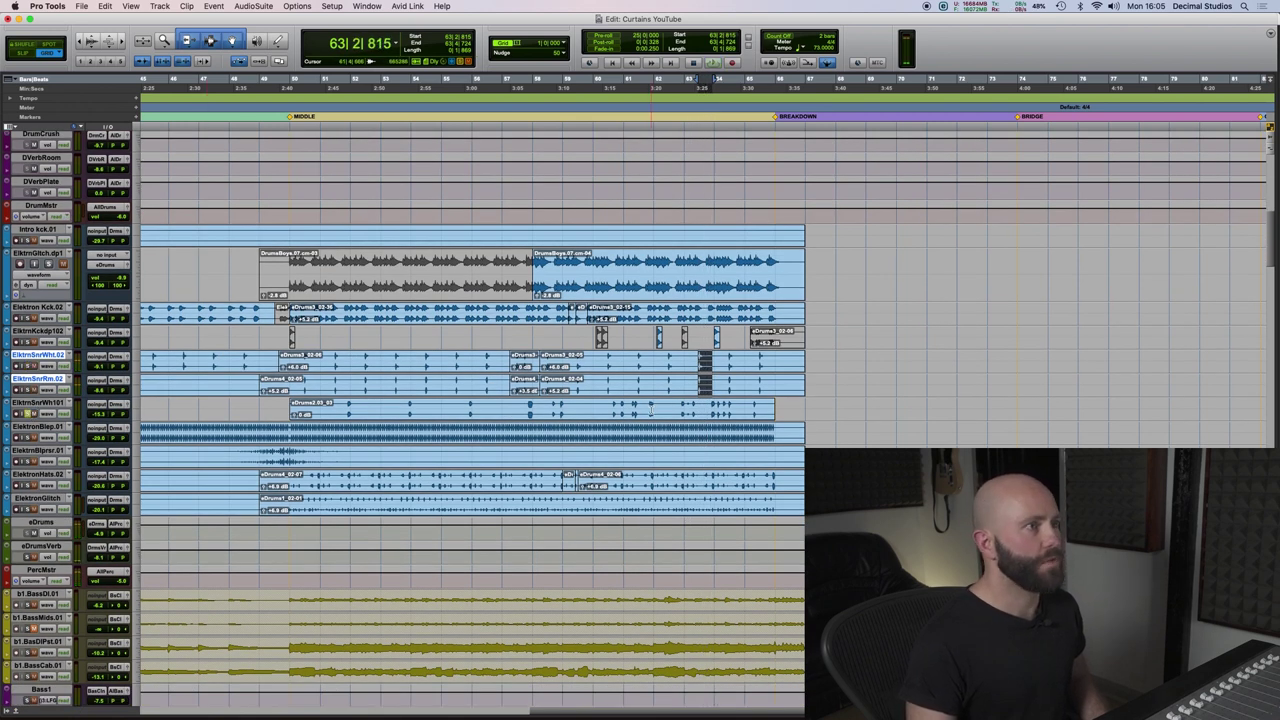
drag(652, 411, 605, 413)
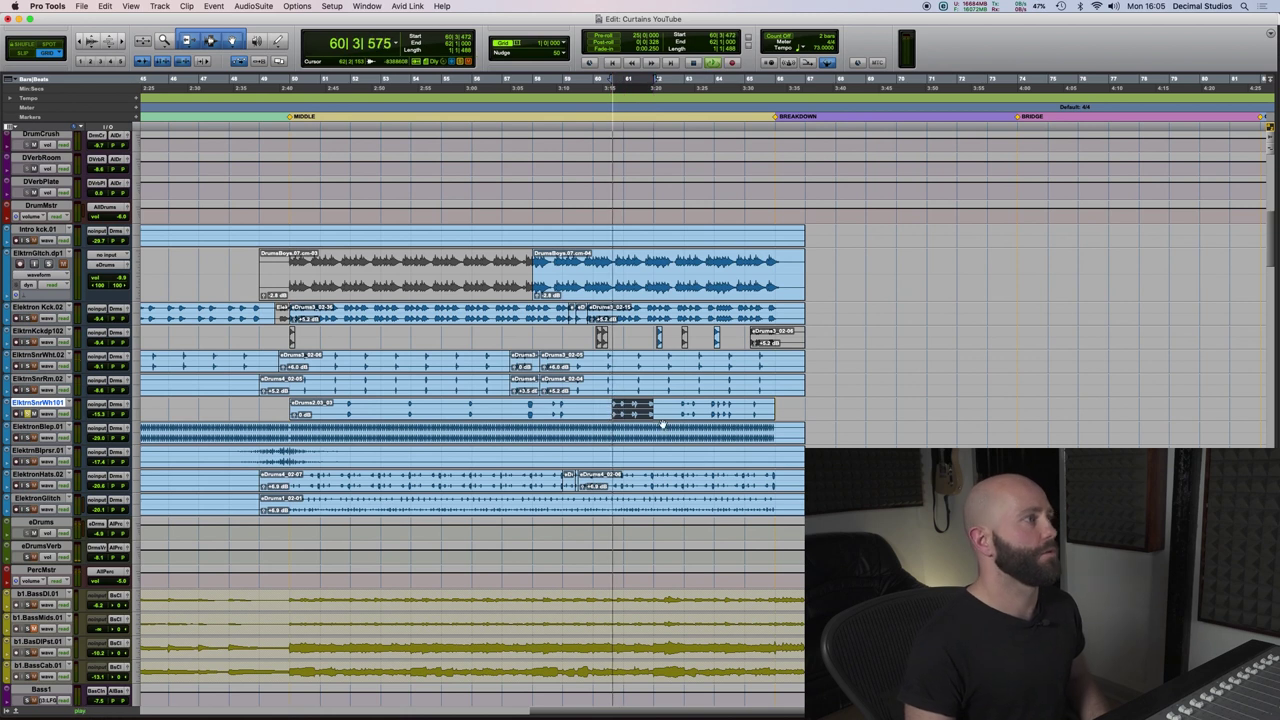
scroll(660, 427, right, 2)
scroll(660, 427, right, 2)
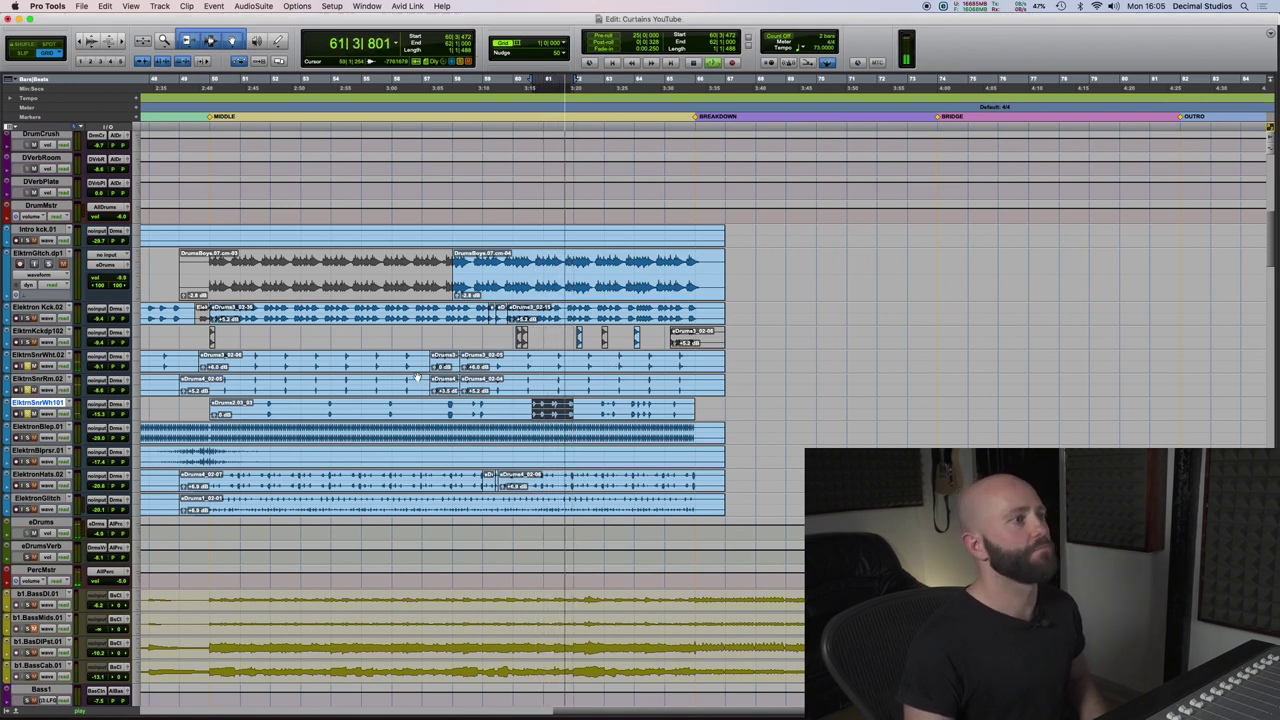
key(space)
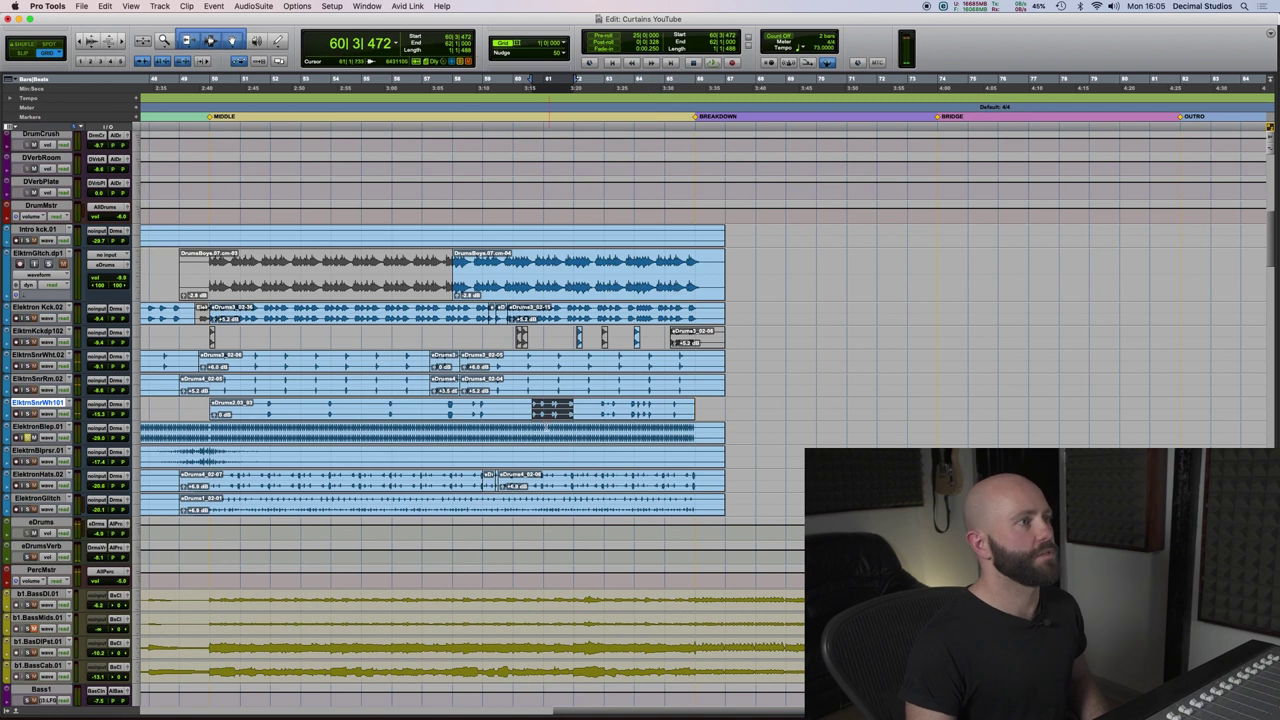
Solo the ElektronBlep.01 track and play it from about bar 55 of the MIDDLE section.
click(566, 428)
key(super+bracketleft)
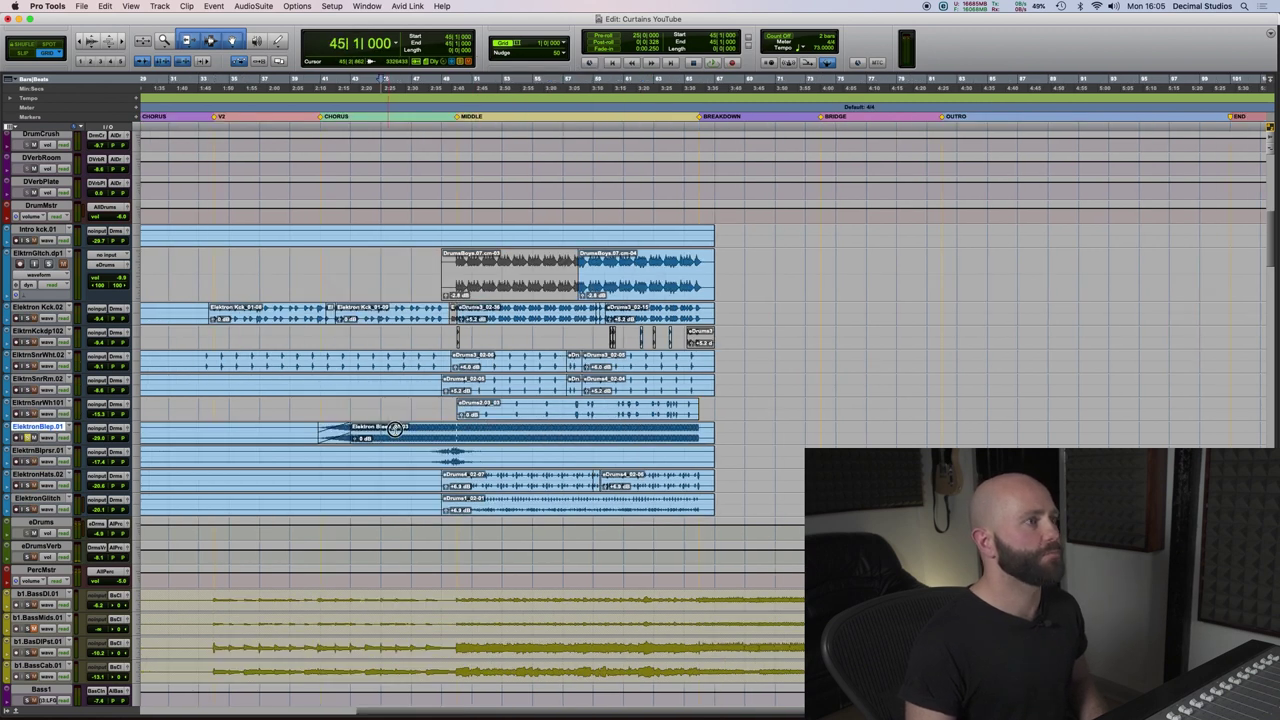
click(534, 428)
key(space)
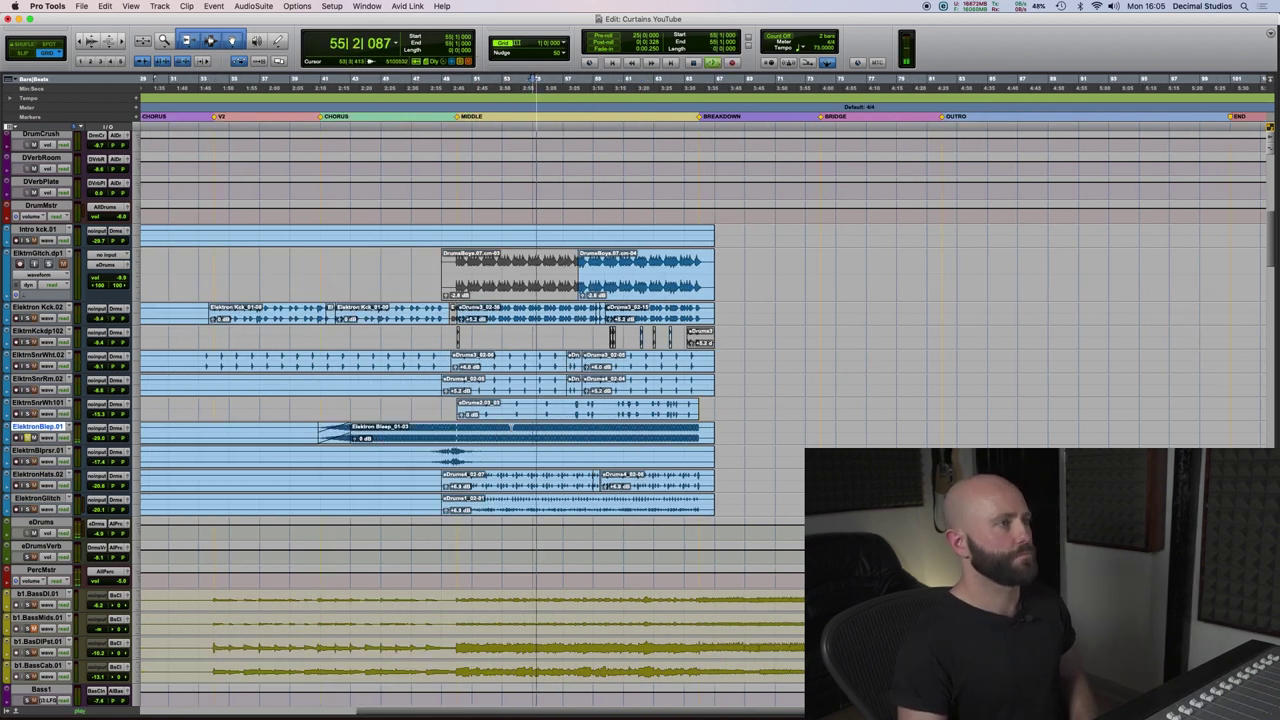
Solo the bleep riser track below ElektronBlep.01 and play it from bar 49 into the MIDDLE section.
scroll(443, 428, down, 2)
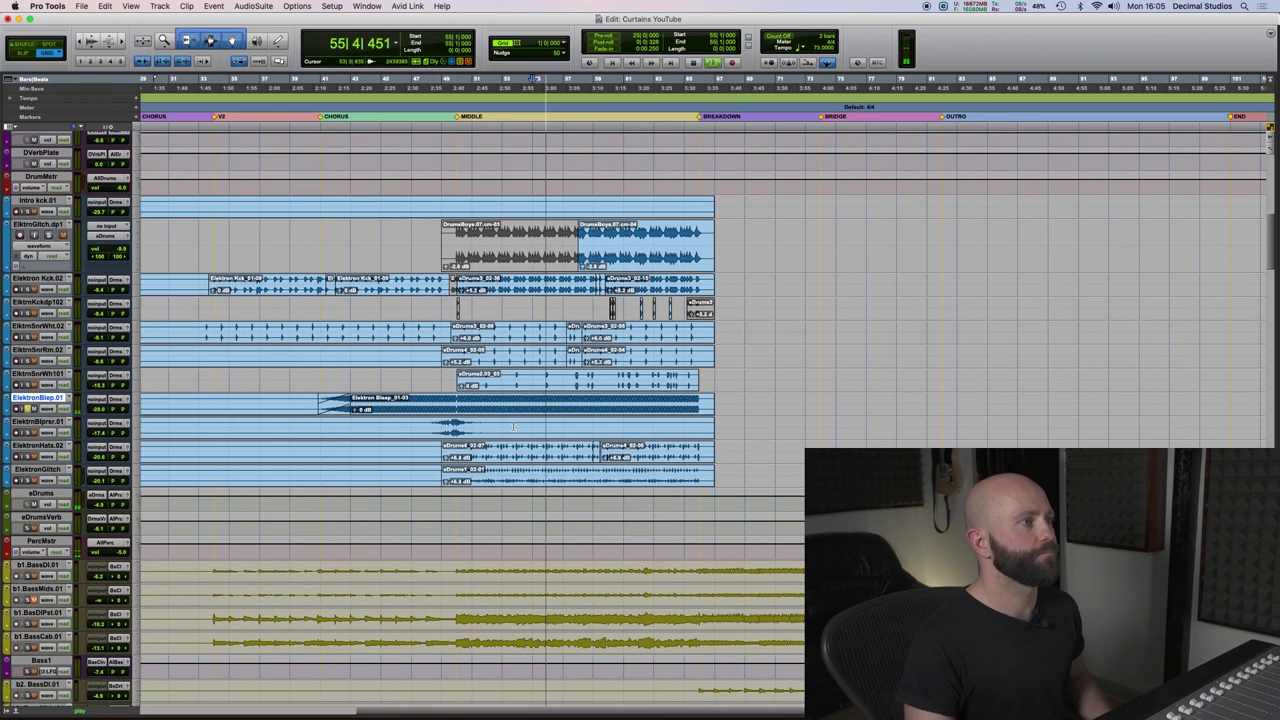
click(443, 428)
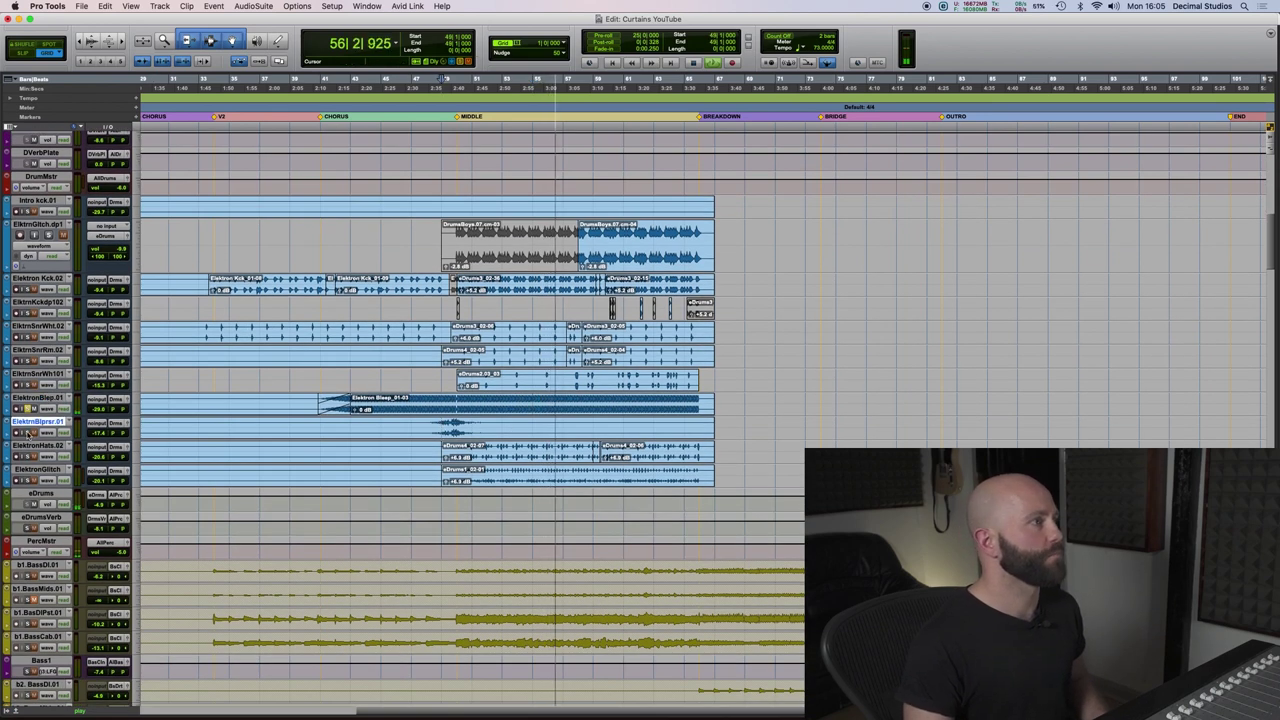
key(space)
key(space)
key(t)
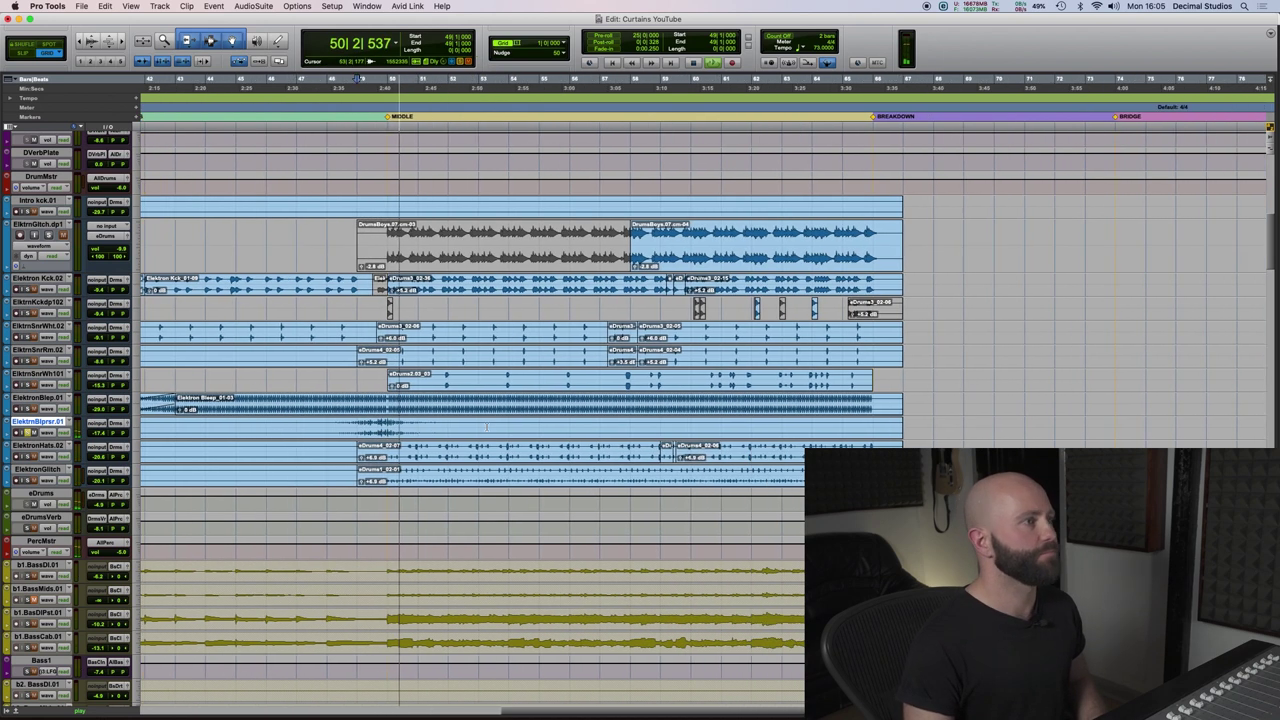
key(space)
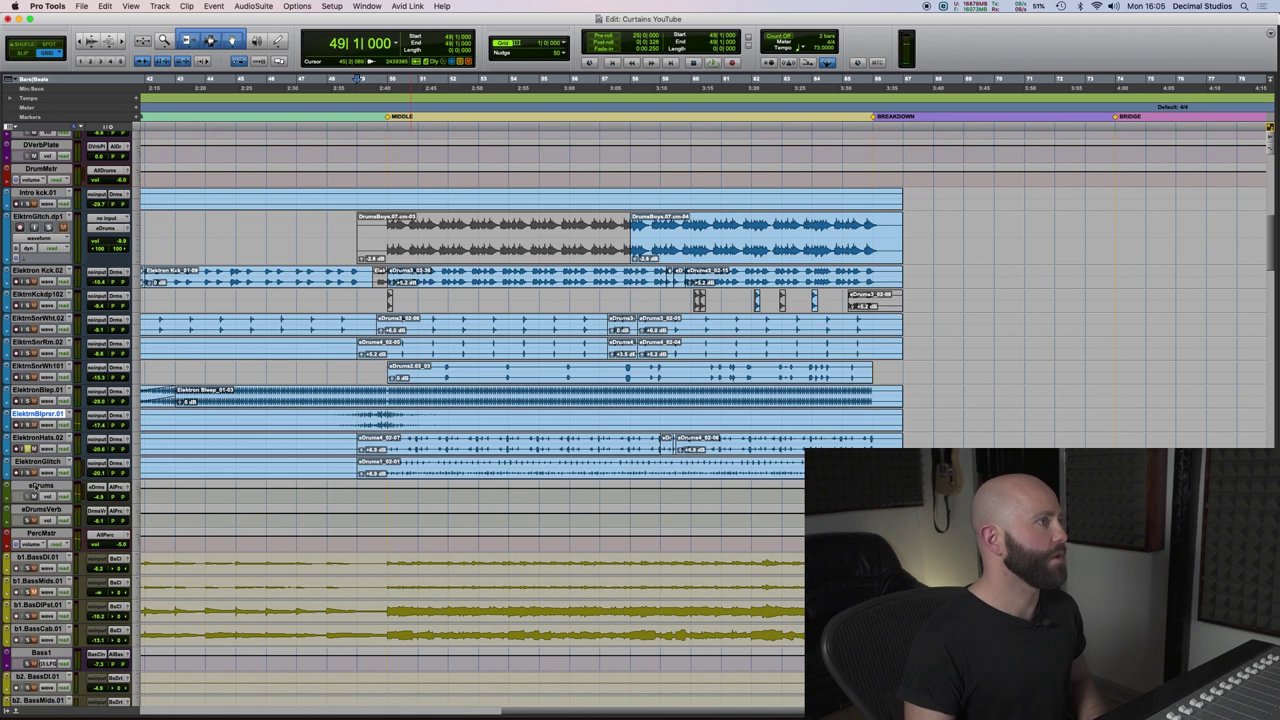
Play the soloed ElektronHats.02 and ElektronGlitch tracks from bar 49 and show their channels in the mixer.
key(space)
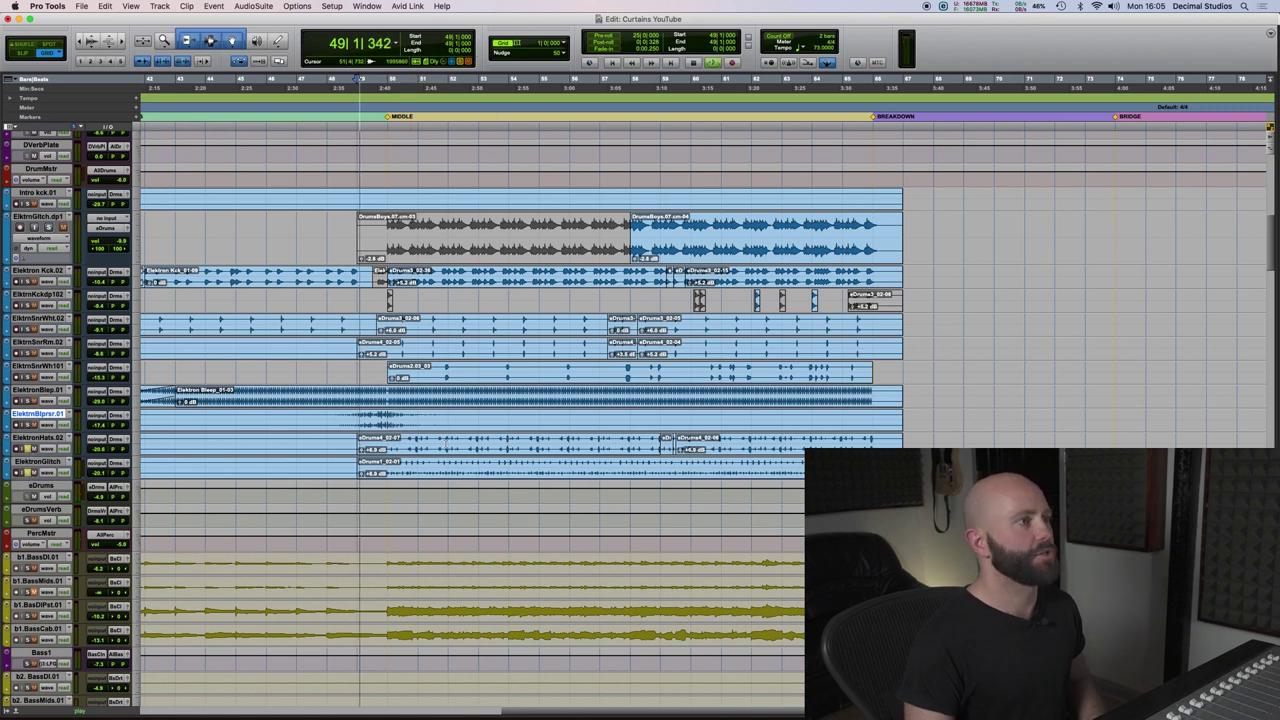
key(semicolon)
key(super+equal)
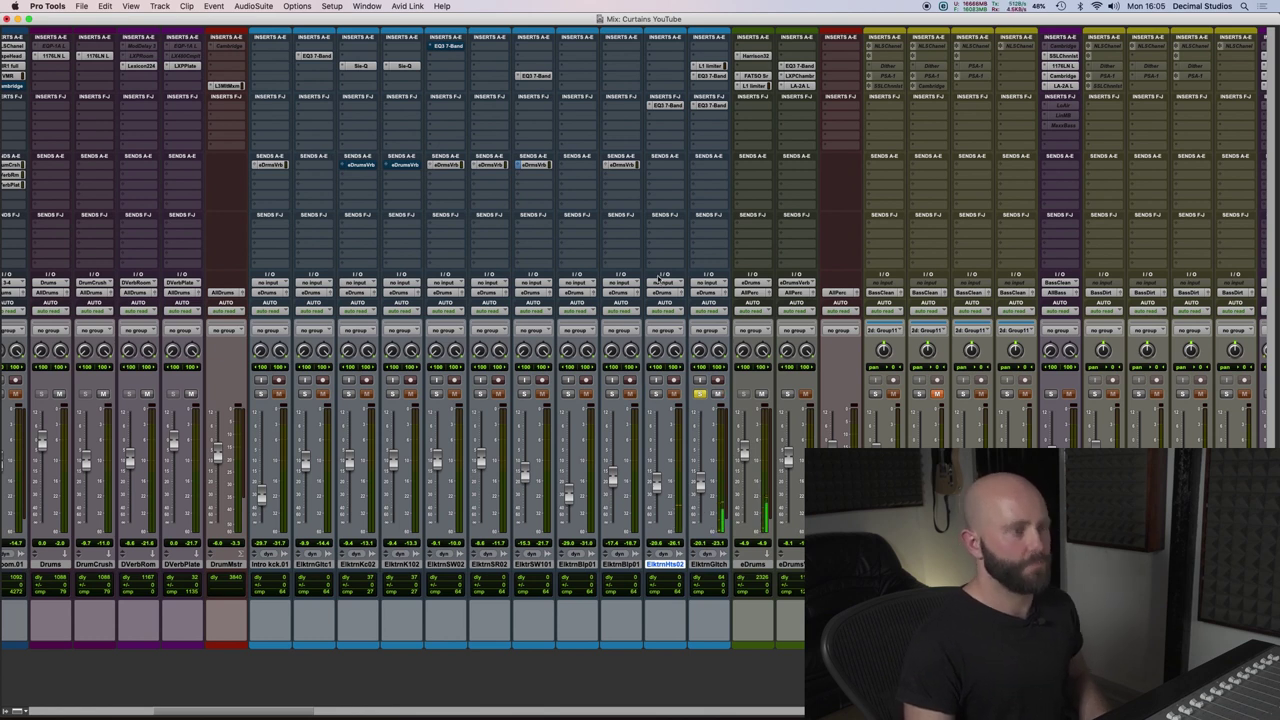
Select the eDrums bus in the mixer, and select and mute the neighbouring eDrumsVerb track.
key(super+equal)
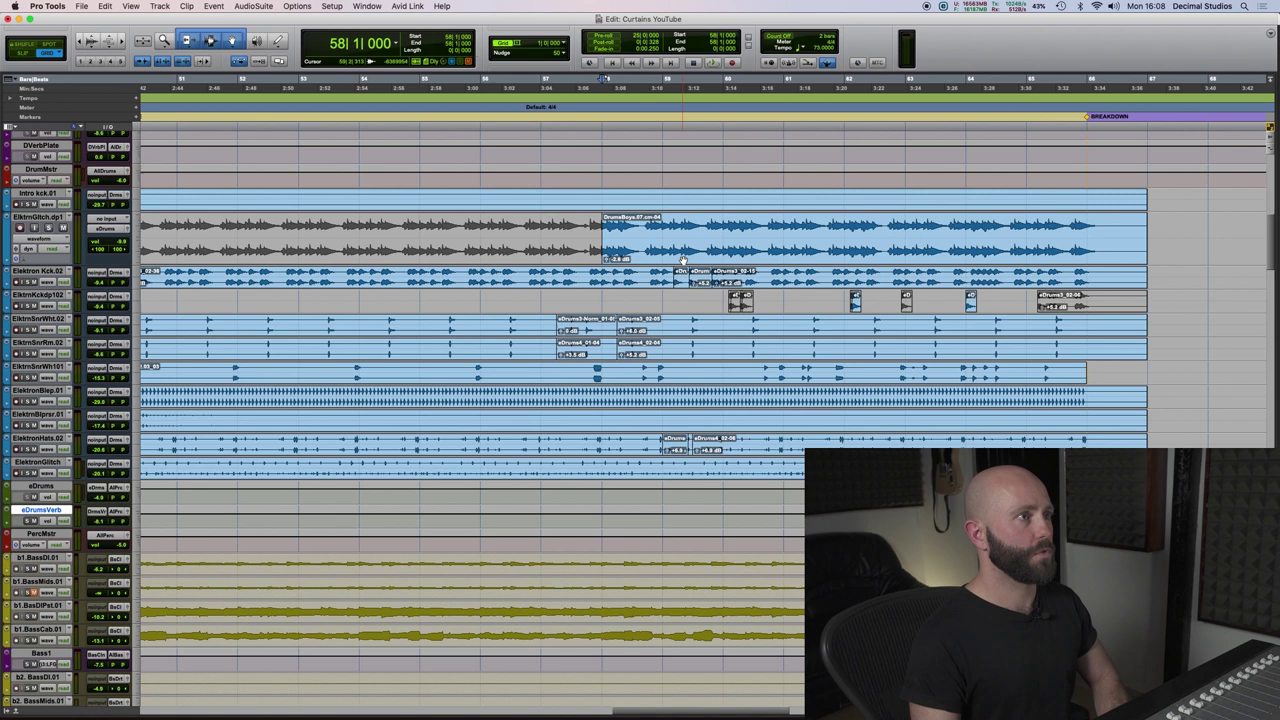
key(super+equal)
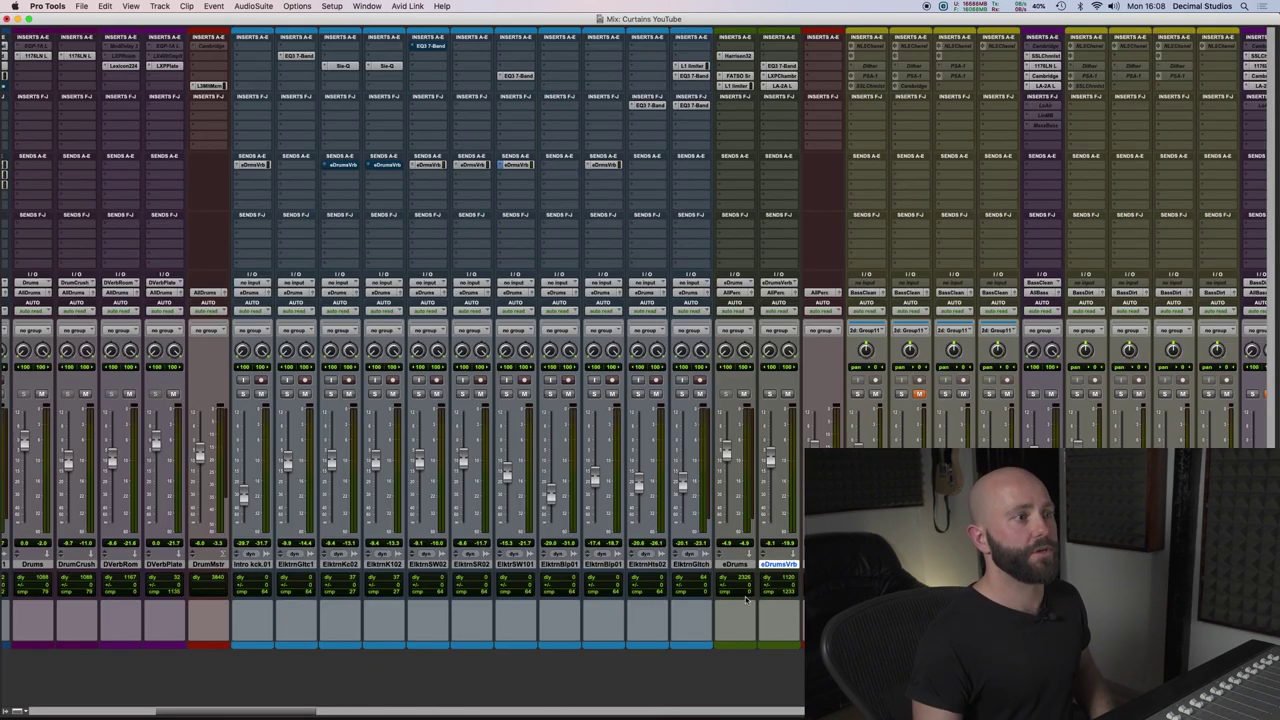
click(742, 566)
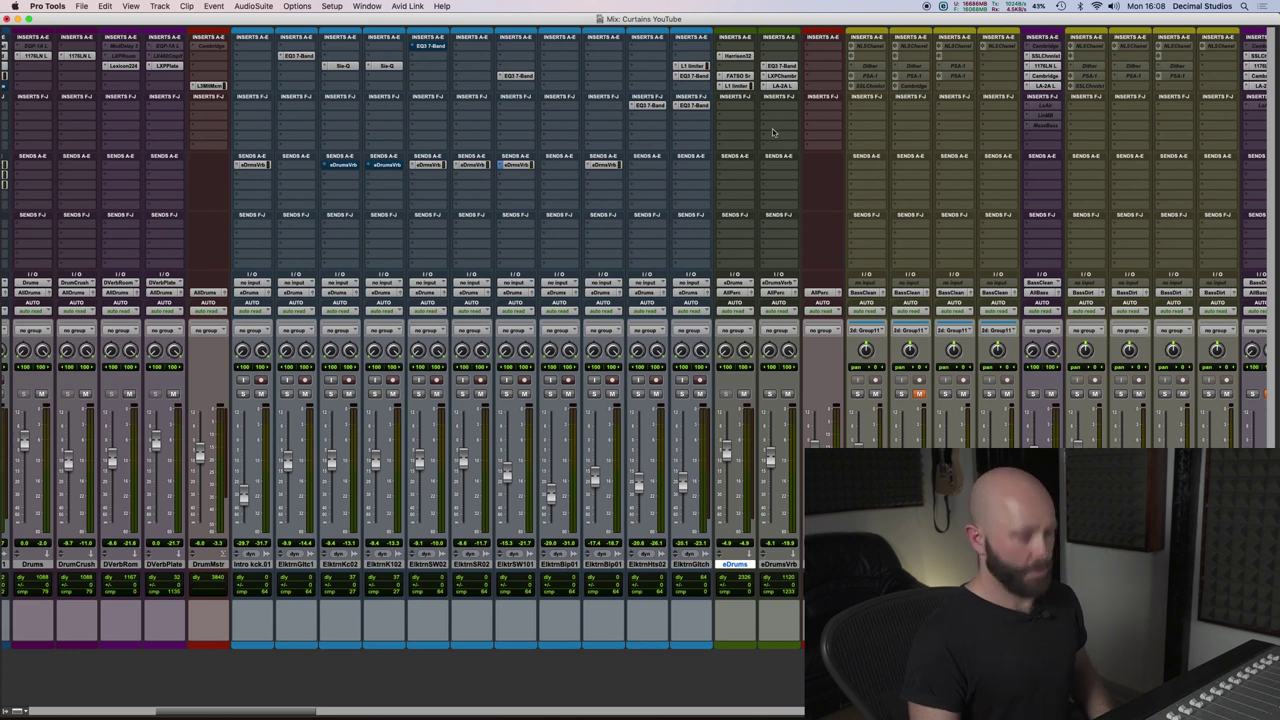
key(super+equal)
key(super+equal)
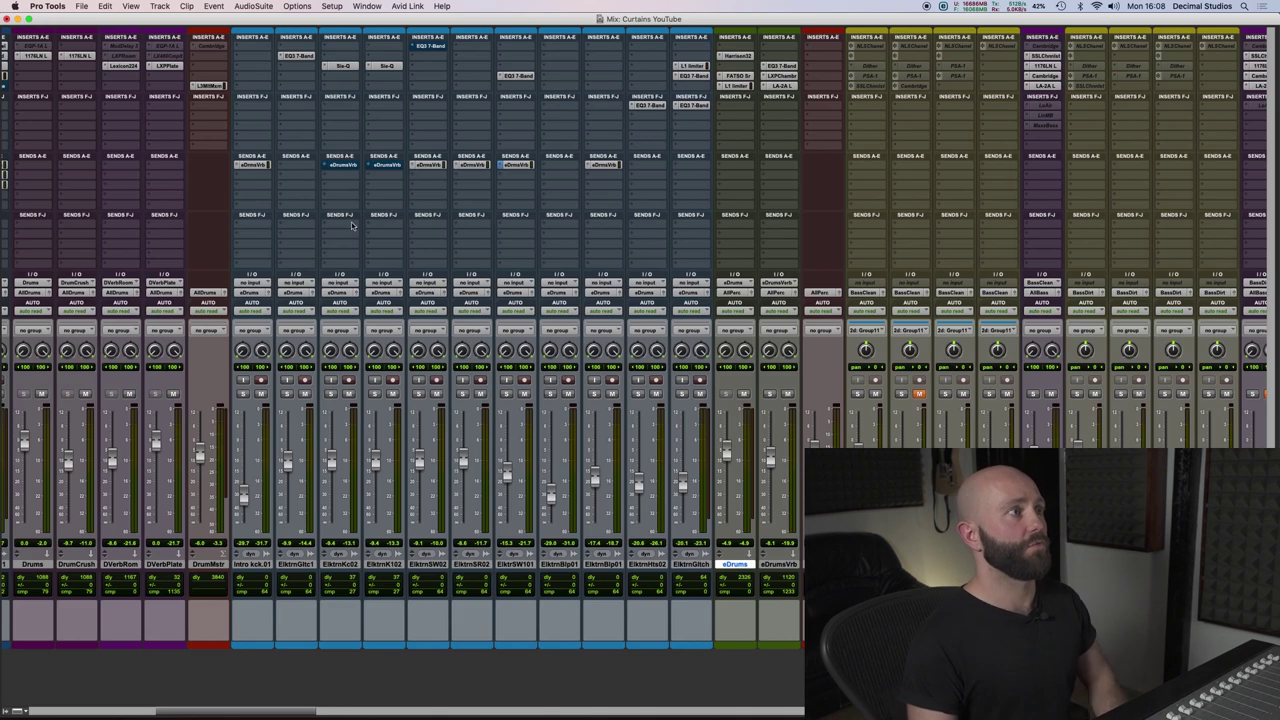
click(780, 566)
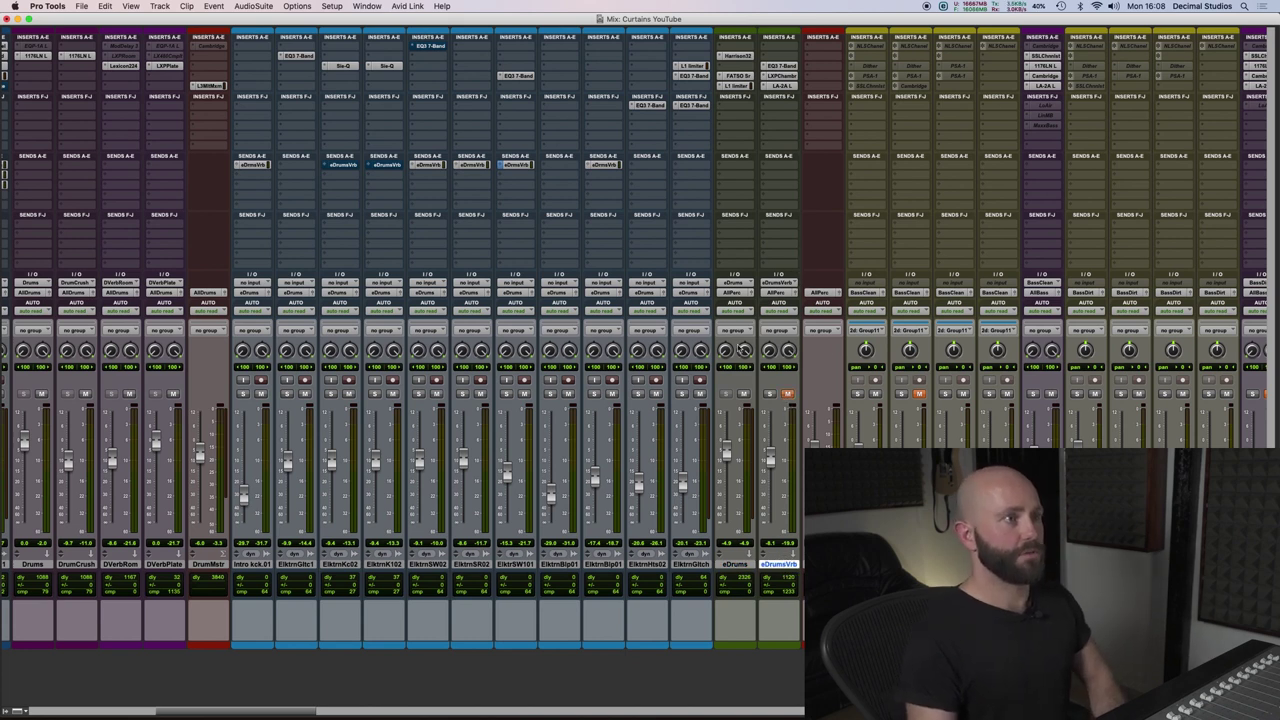
View a wider range around the MIDDLE section in the Edit window and open the EQ3 7-Band on the ElktrnGltch.dp1 mixer channel.
key(super+equal)
key(super+bracketleft)
key(super+bracketleft)
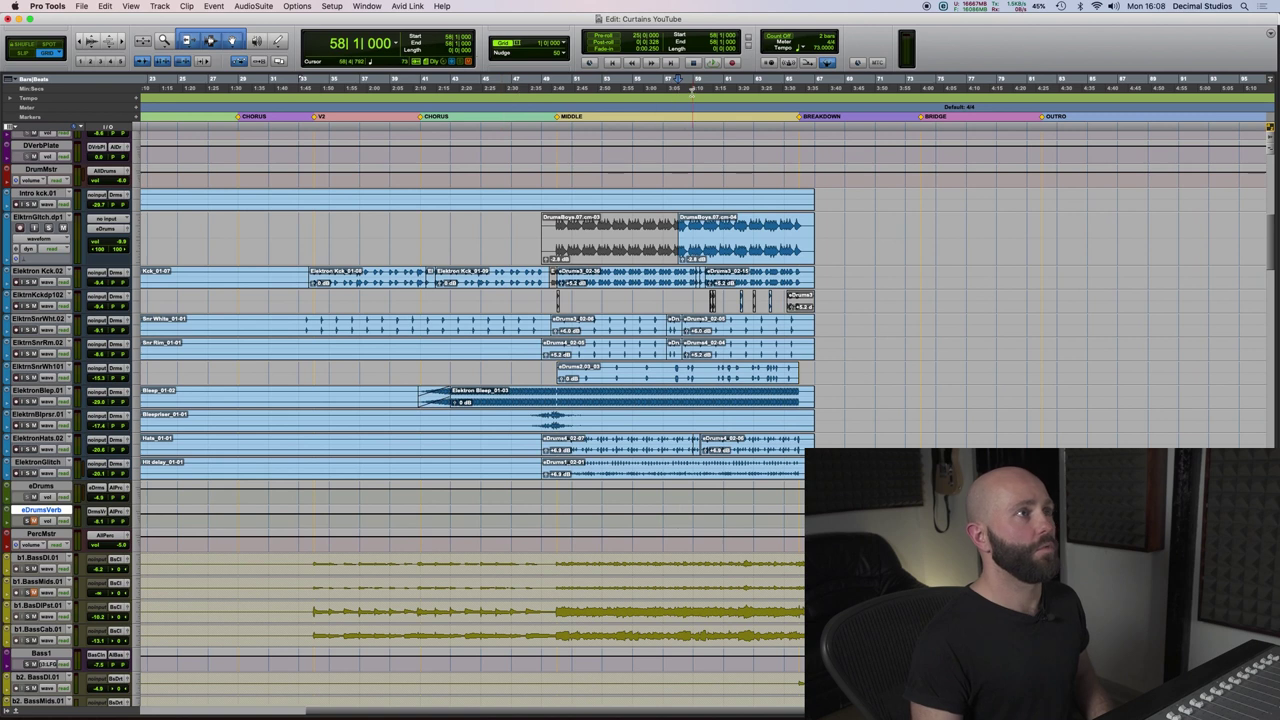
key(super+equal)
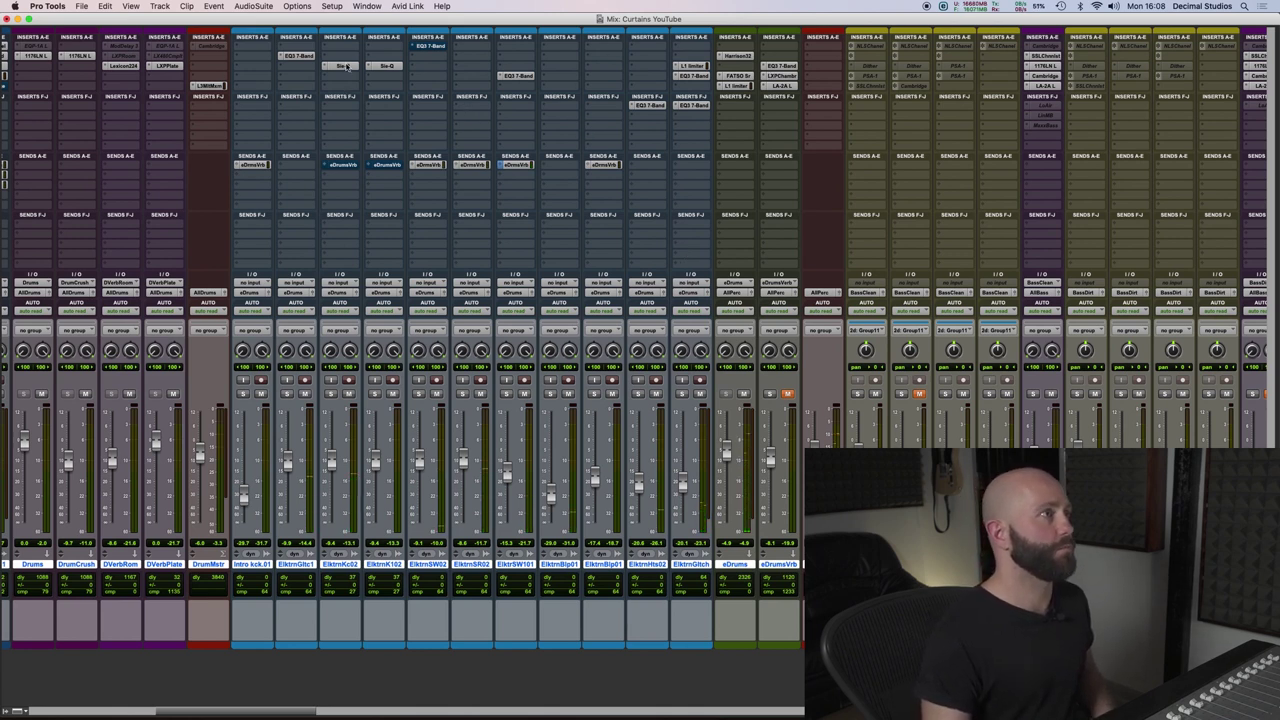
click(297, 56)
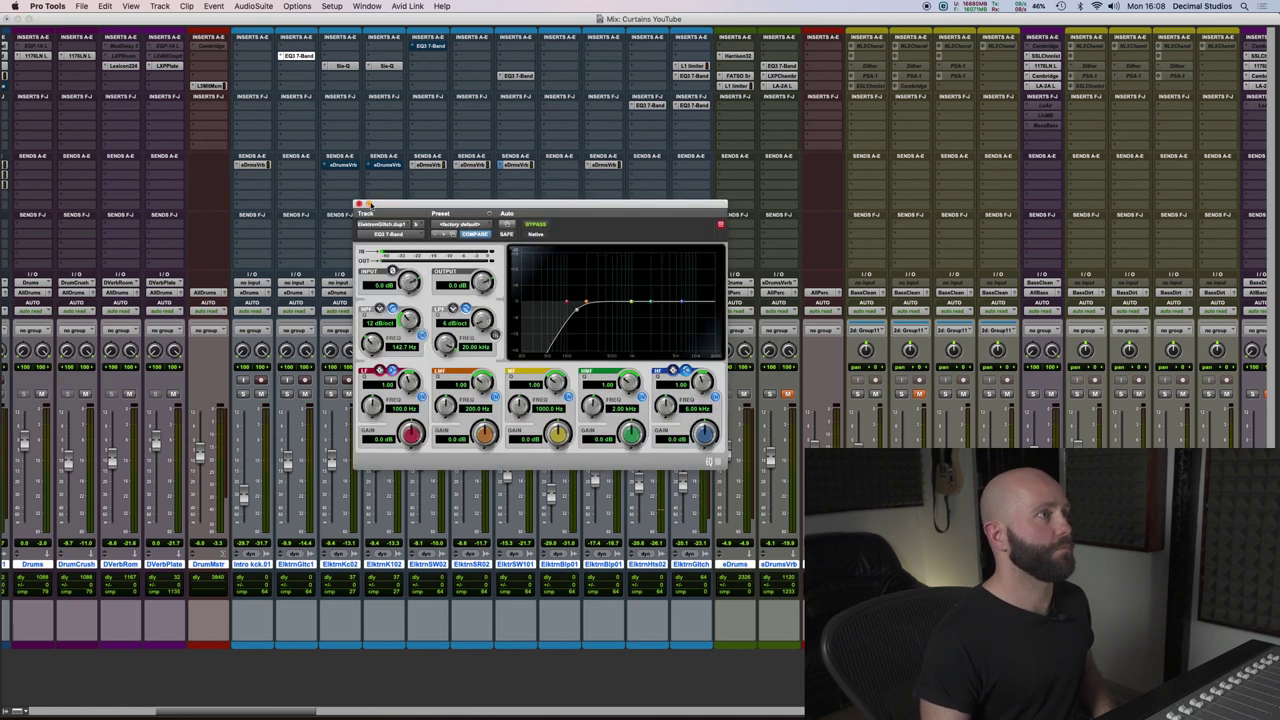
Close the EQ3 7-Band window and select the timeline from bar 58 to the BREAKDOWN marker in the Edit window.
click(358, 204)
key(super+equal)
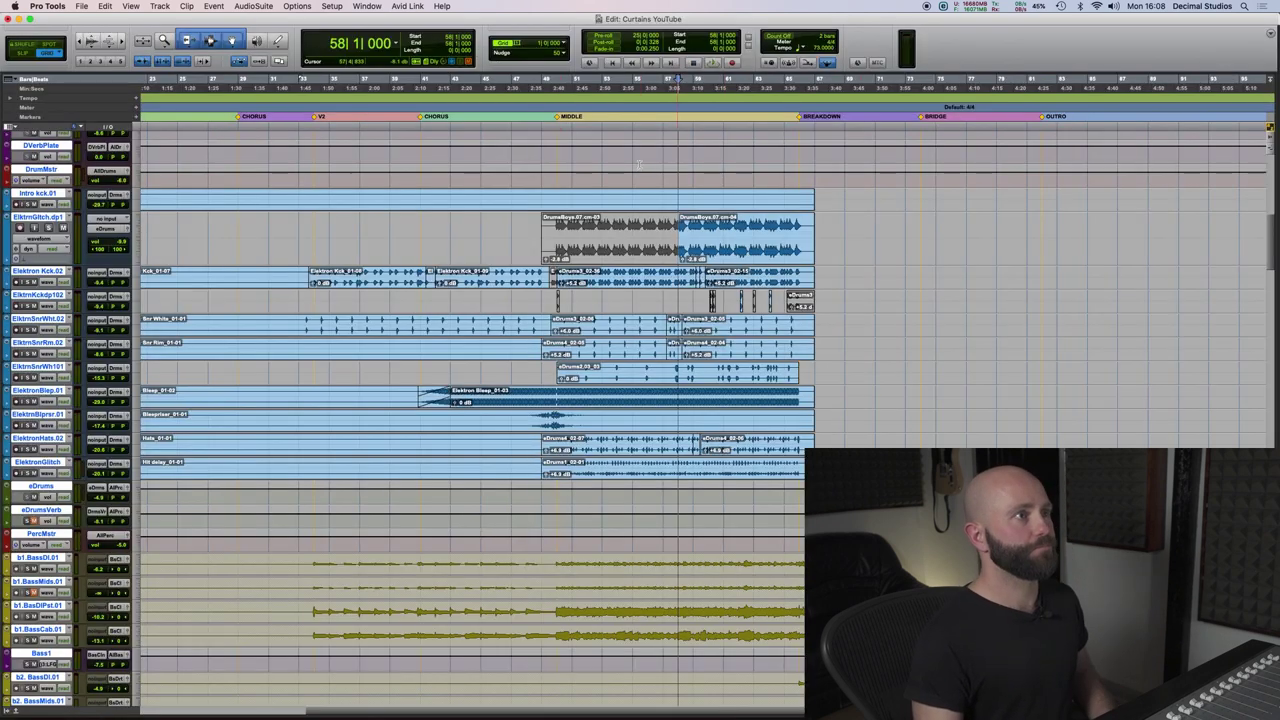
drag(800, 88, 677, 90)
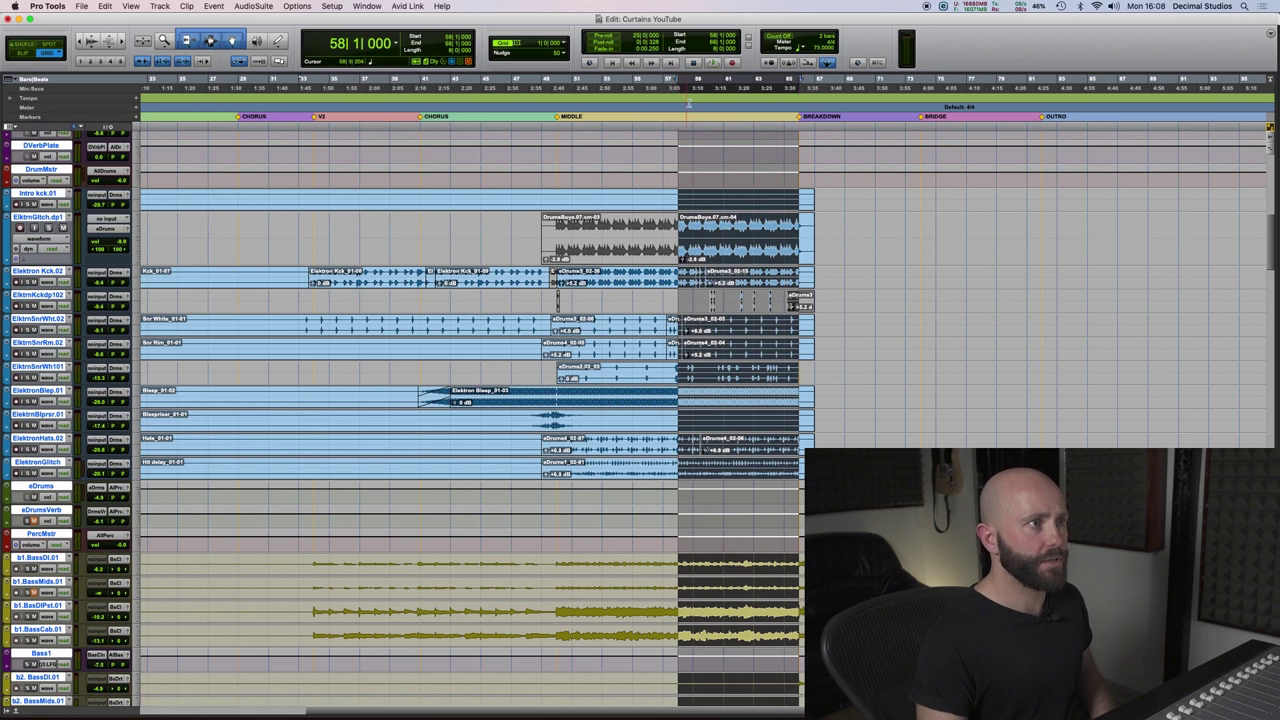
Play the selection, comparing it without and with the ElktrnGltc1 channel in the mixer, and unmute the eDrumsVrb channel.
key(super+equal)
click(305, 393)
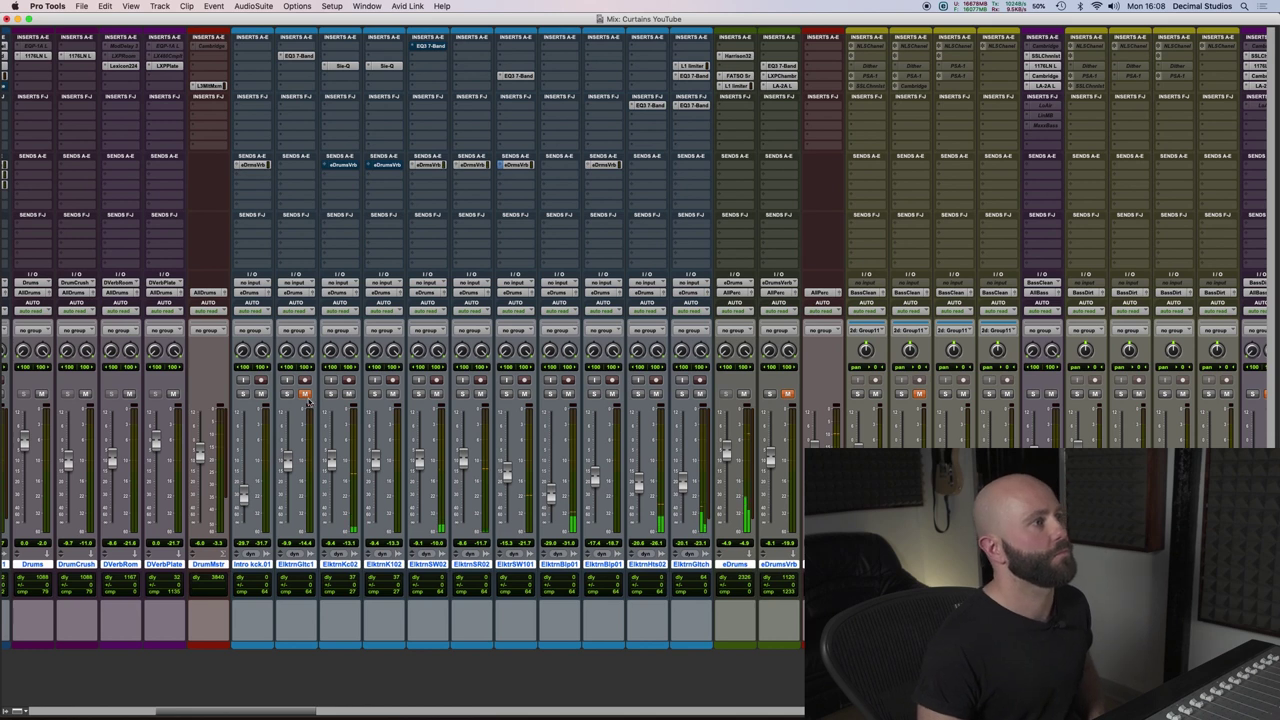
click(787, 393)
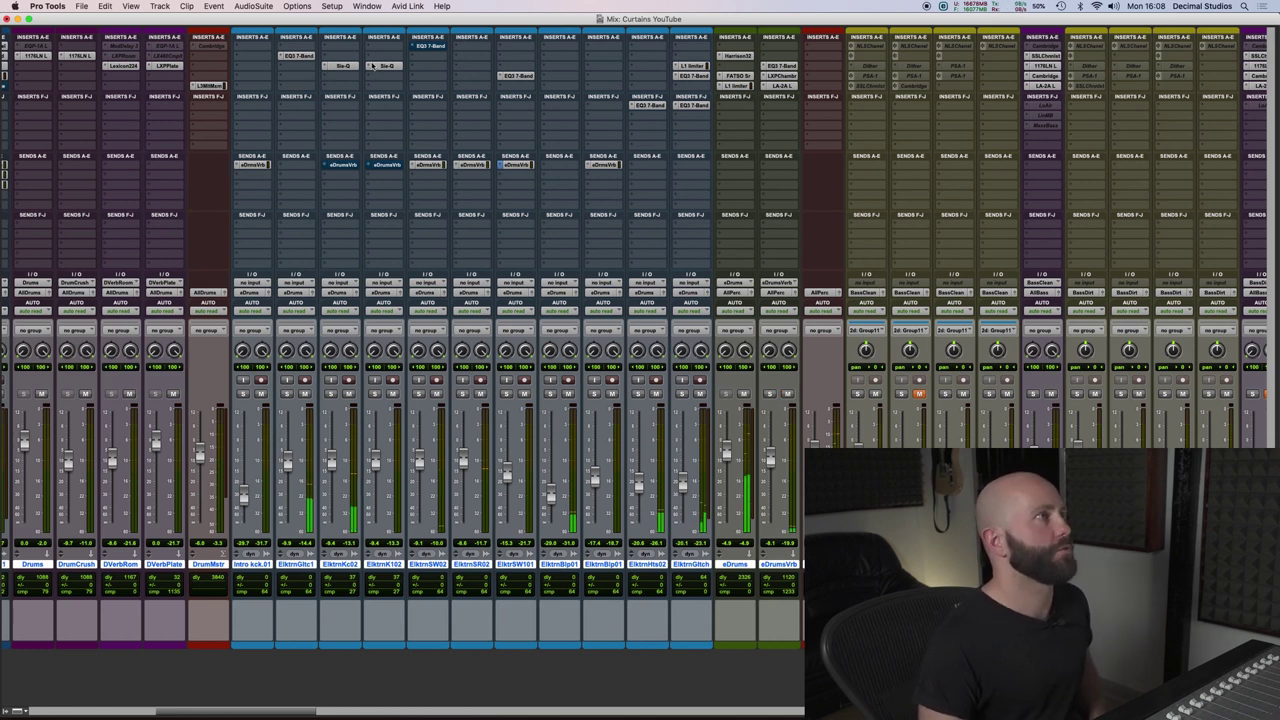
Review the EQ3 7-Band on the ElktrnGltc1 channel alongside its clips in the Edit window, and close the plug-in.
click(306, 57)
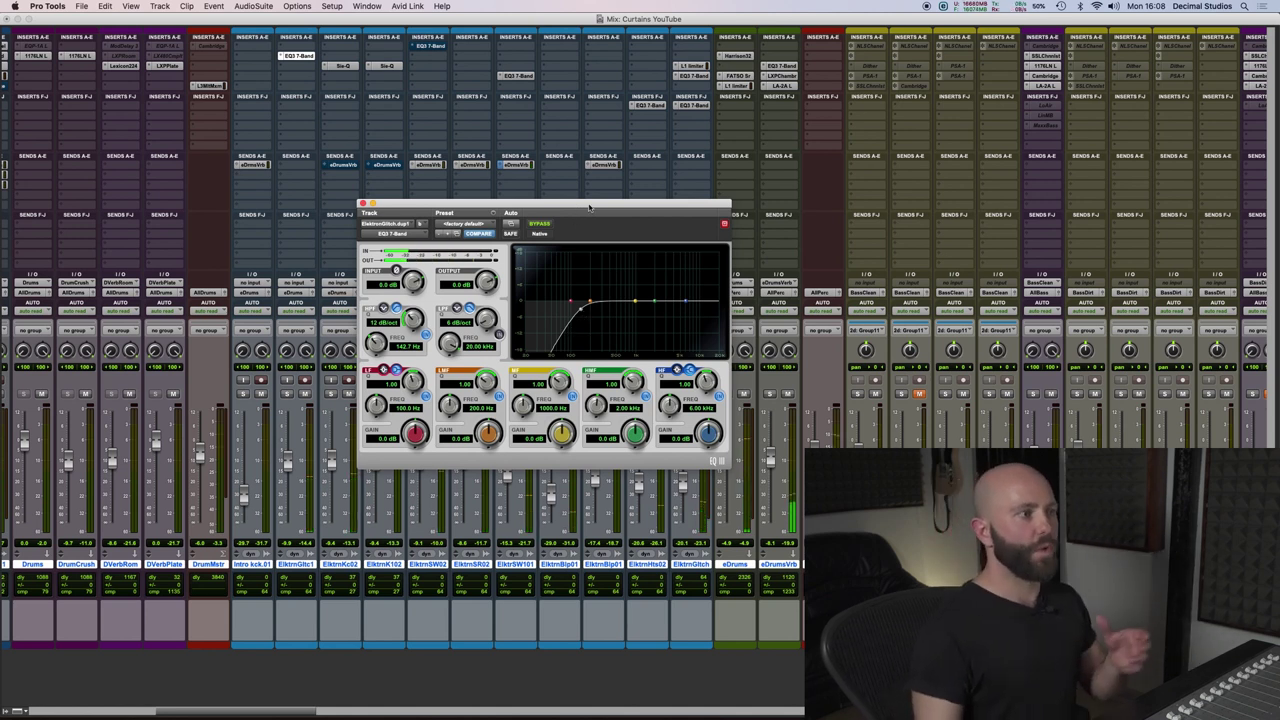
key(super+equal)
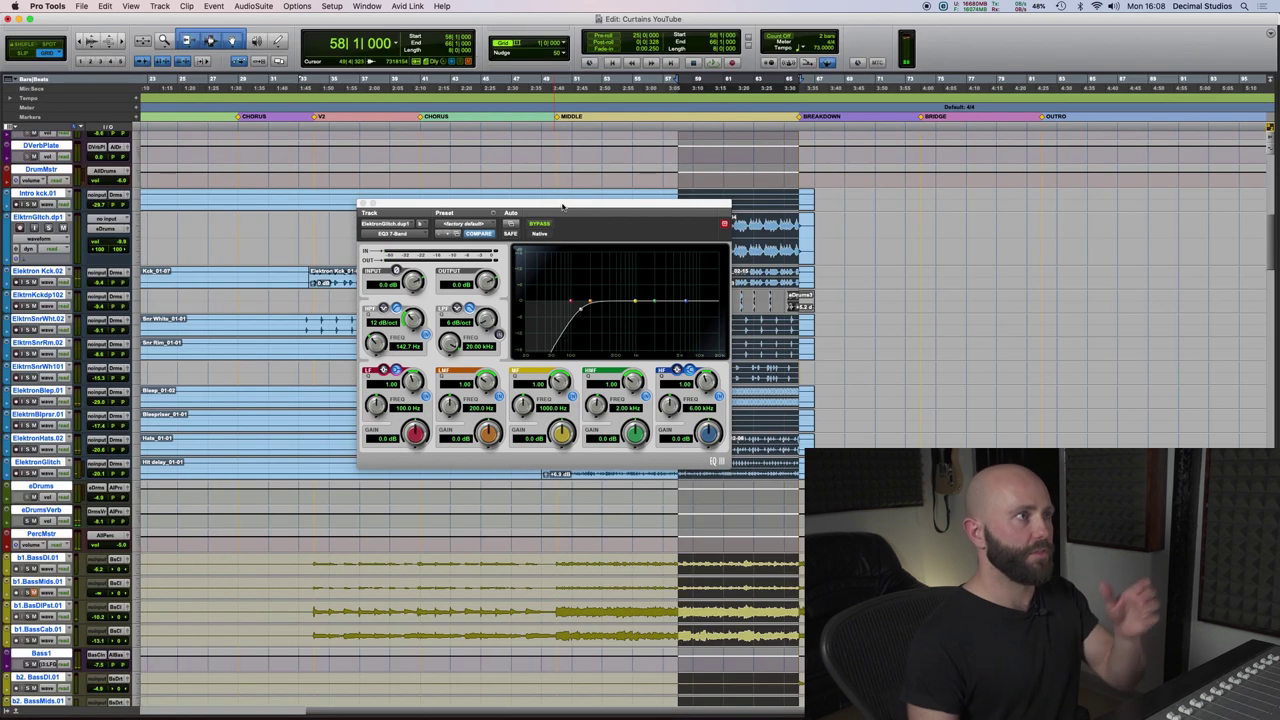
drag(582, 208, 520, 245)
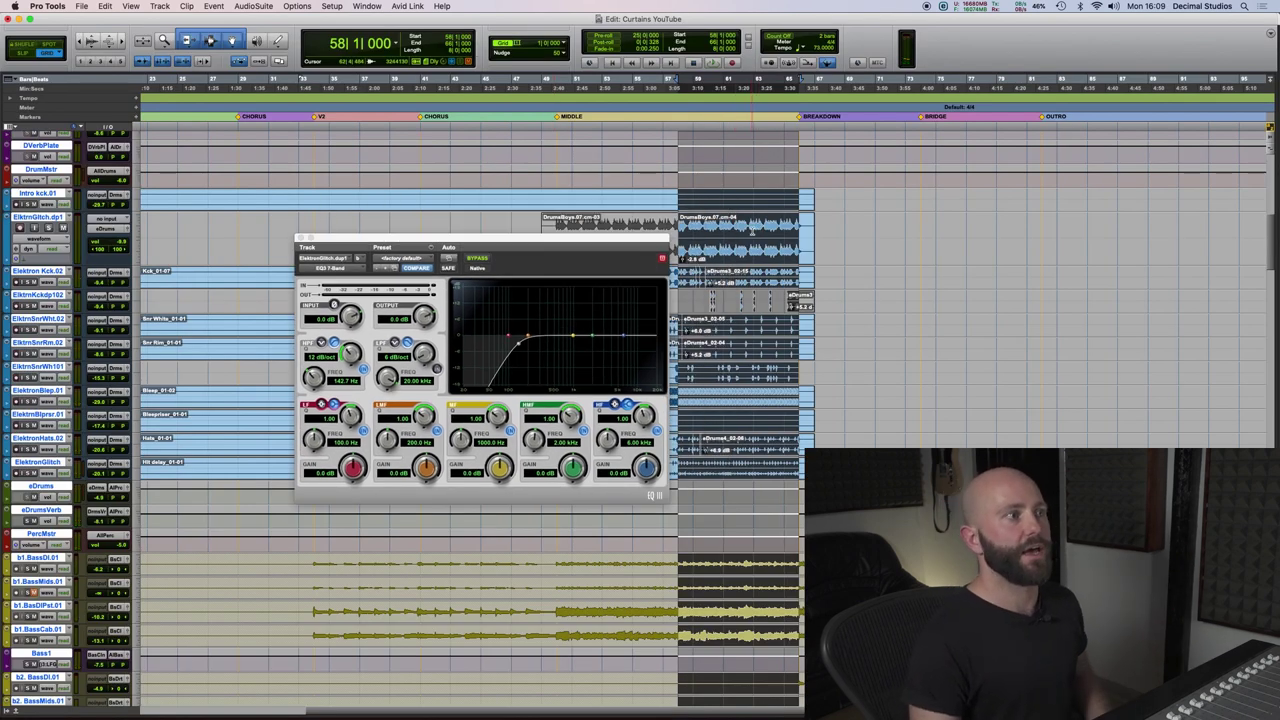
key(super+bracketright)
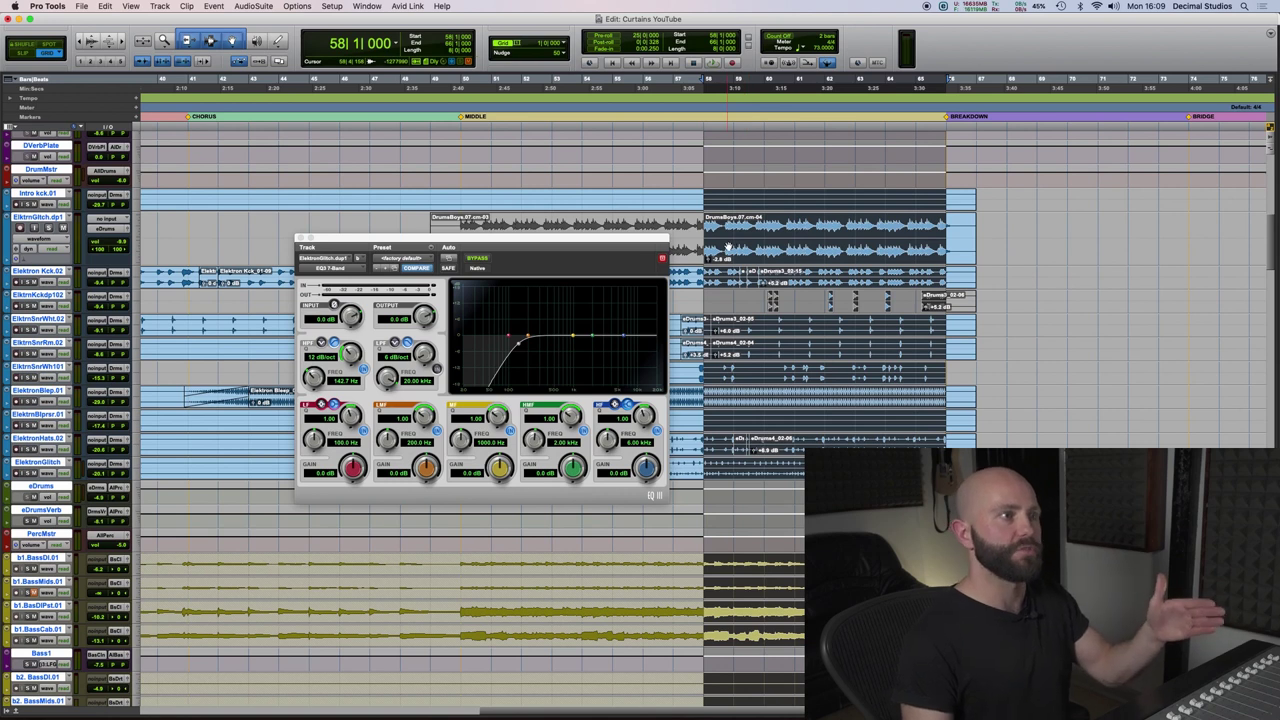
click(299, 242)
Enlarge the height of the selected drum tracks and select bars 58 to 66 on the ElktrnGltch.dp1 track only.
key(super+equal)
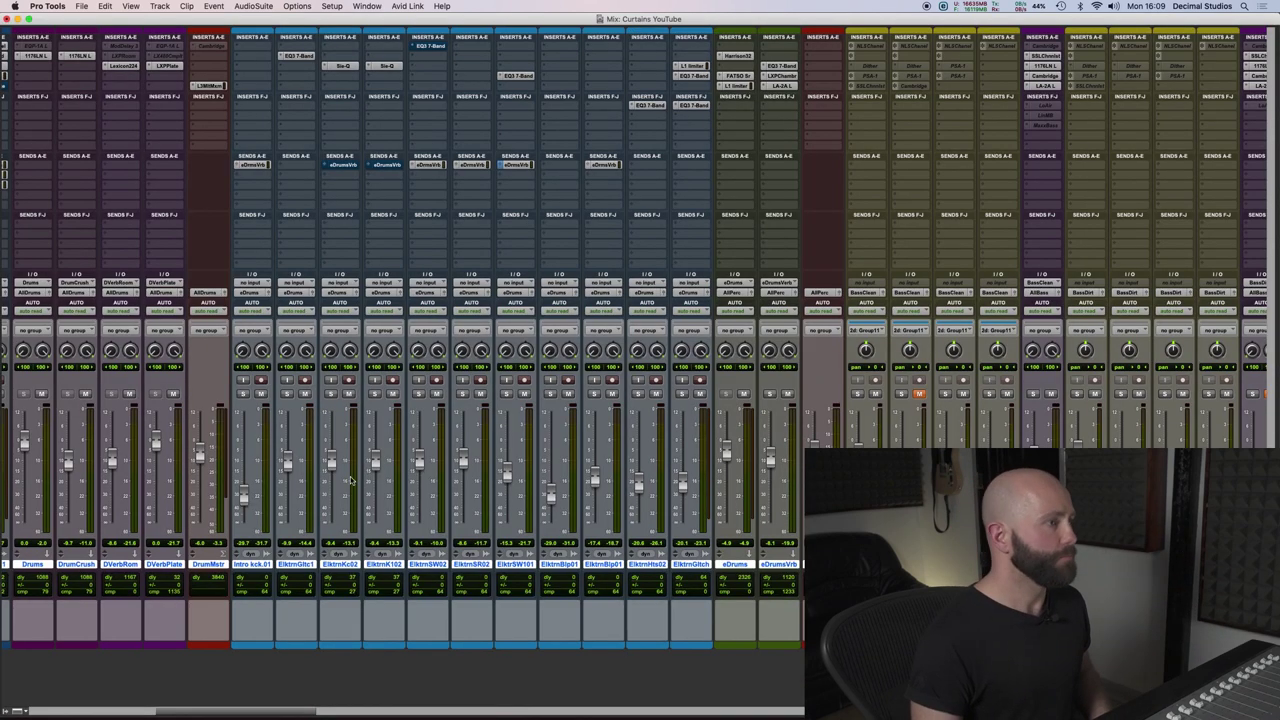
key(super+equal)
key(super+bracketright)
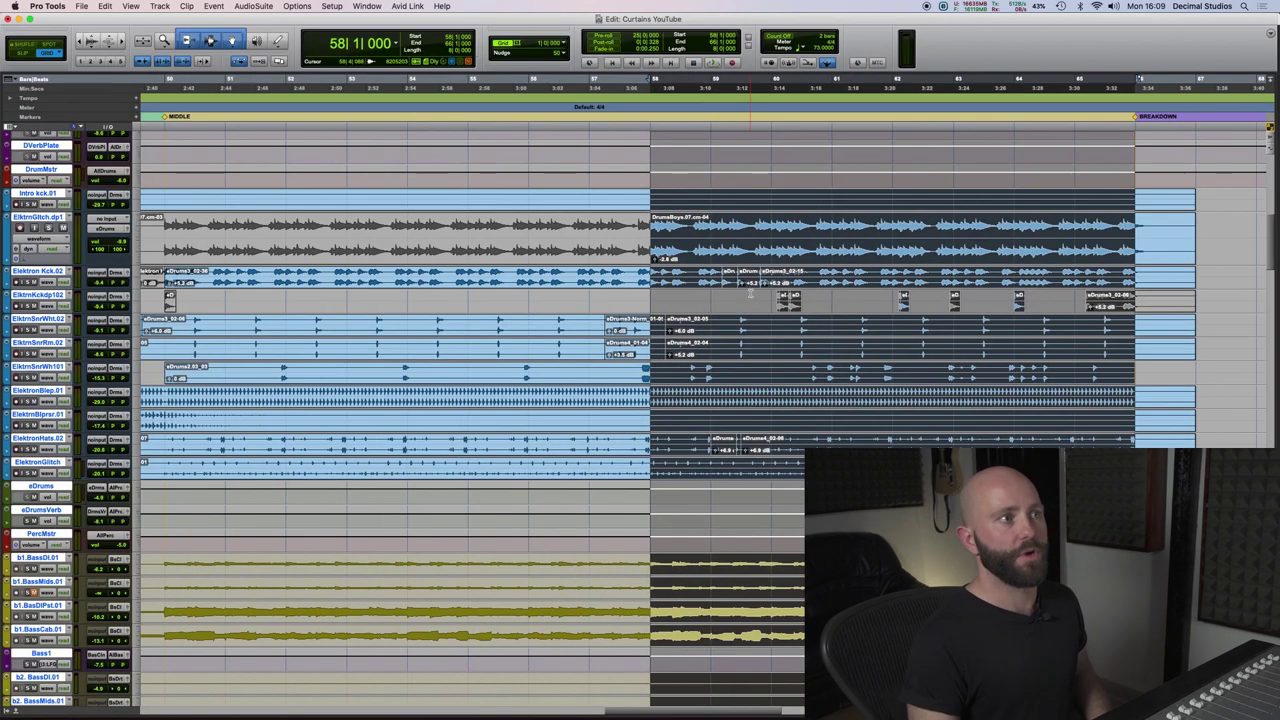
click(140, 280)
click(165, 290)
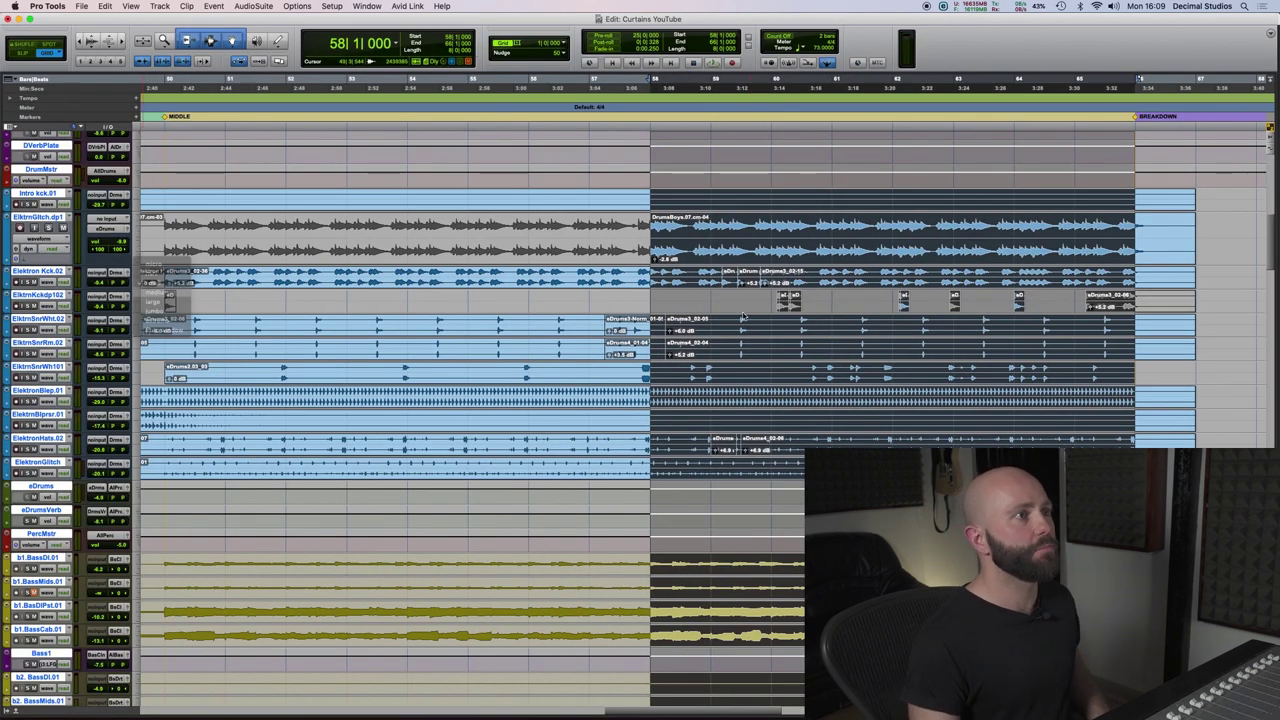
scroll(955, 231, right, 5)
scroll(955, 231, down, 3)
drag(920, 226, 437, 230)
Open the Sie-Q plug-ins of the ElktrnKc02 and ElktrnK102 channels during playback and arrange their windows without overlap.
key(super+equal)
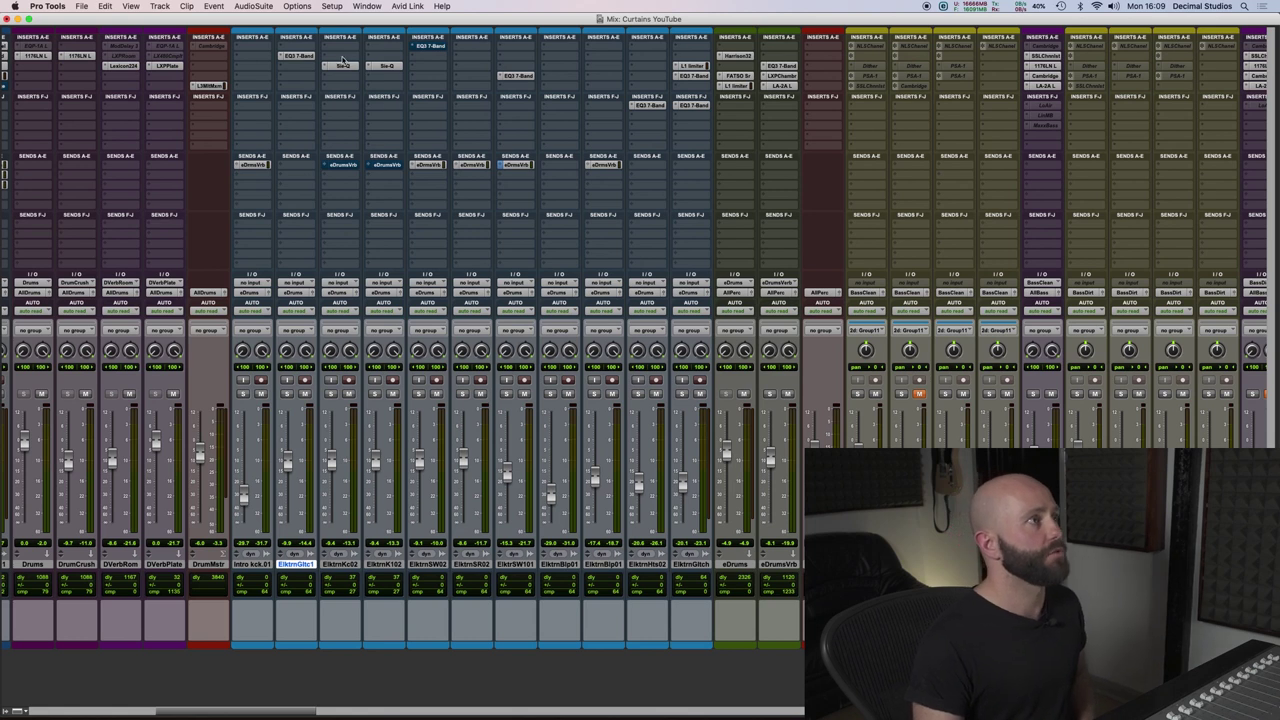
click(343, 65)
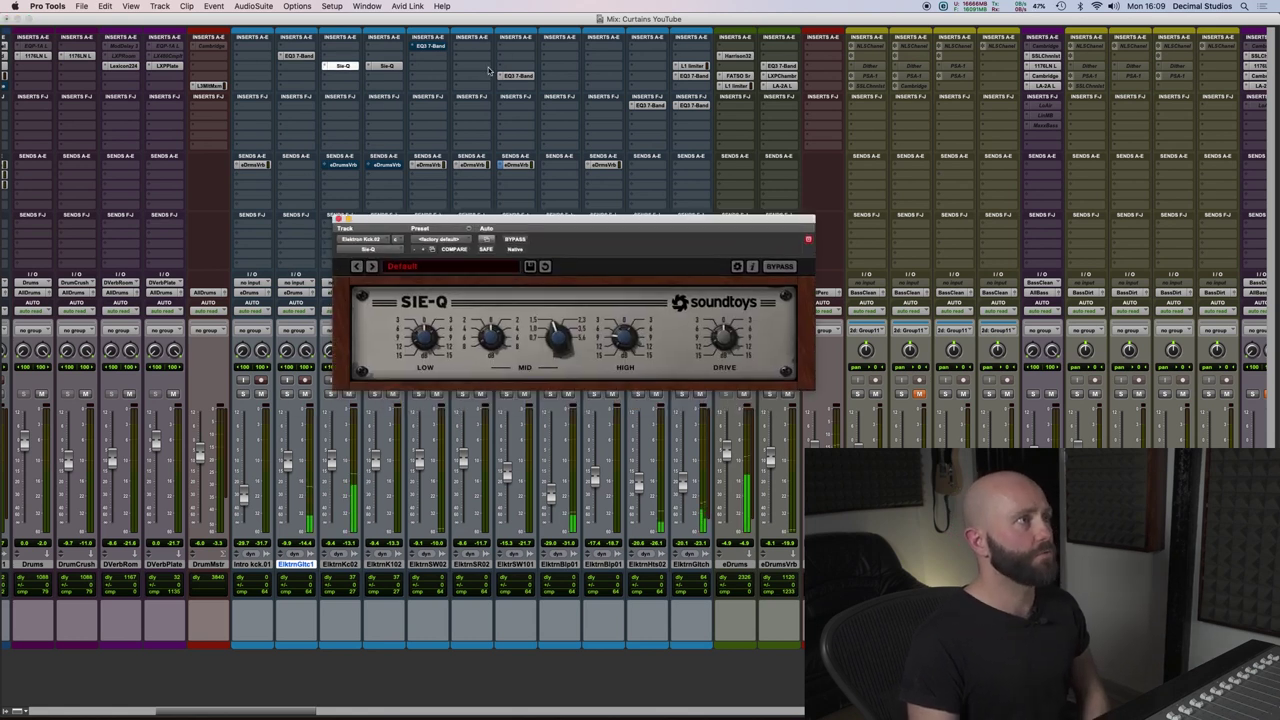
click(385, 65)
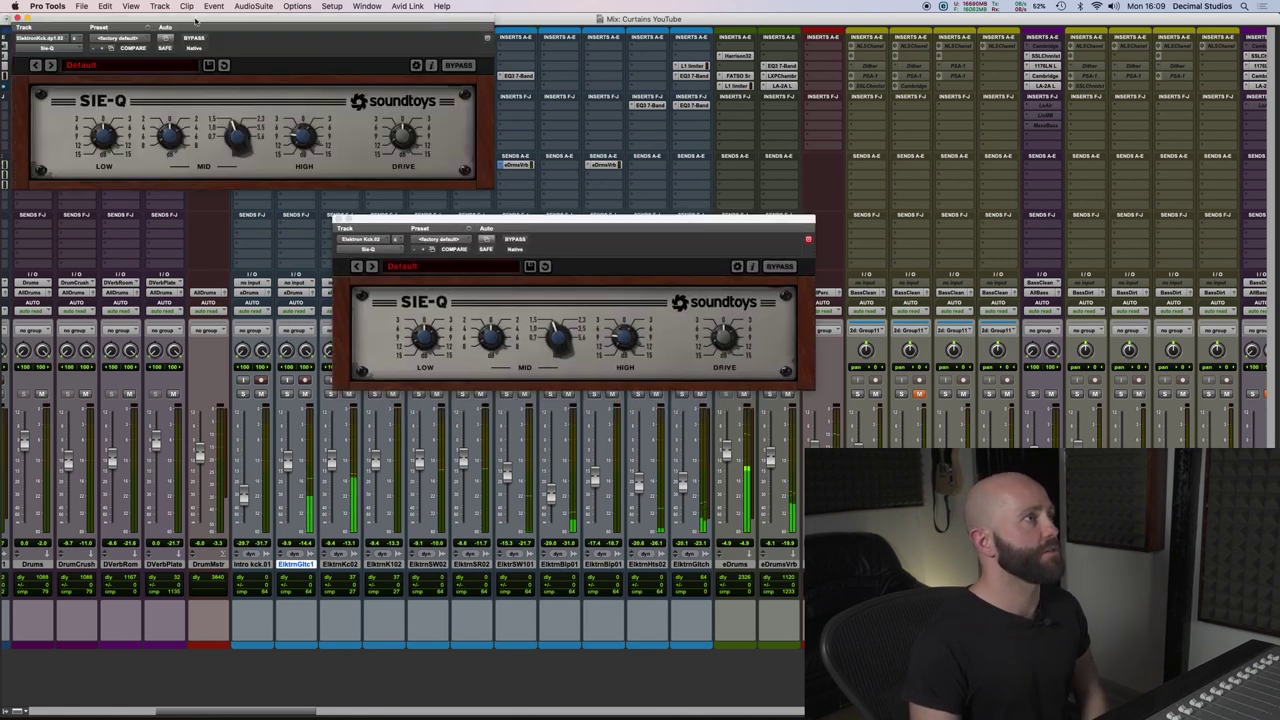
drag(192, 17, 754, 431)
drag(674, 224, 597, 196)
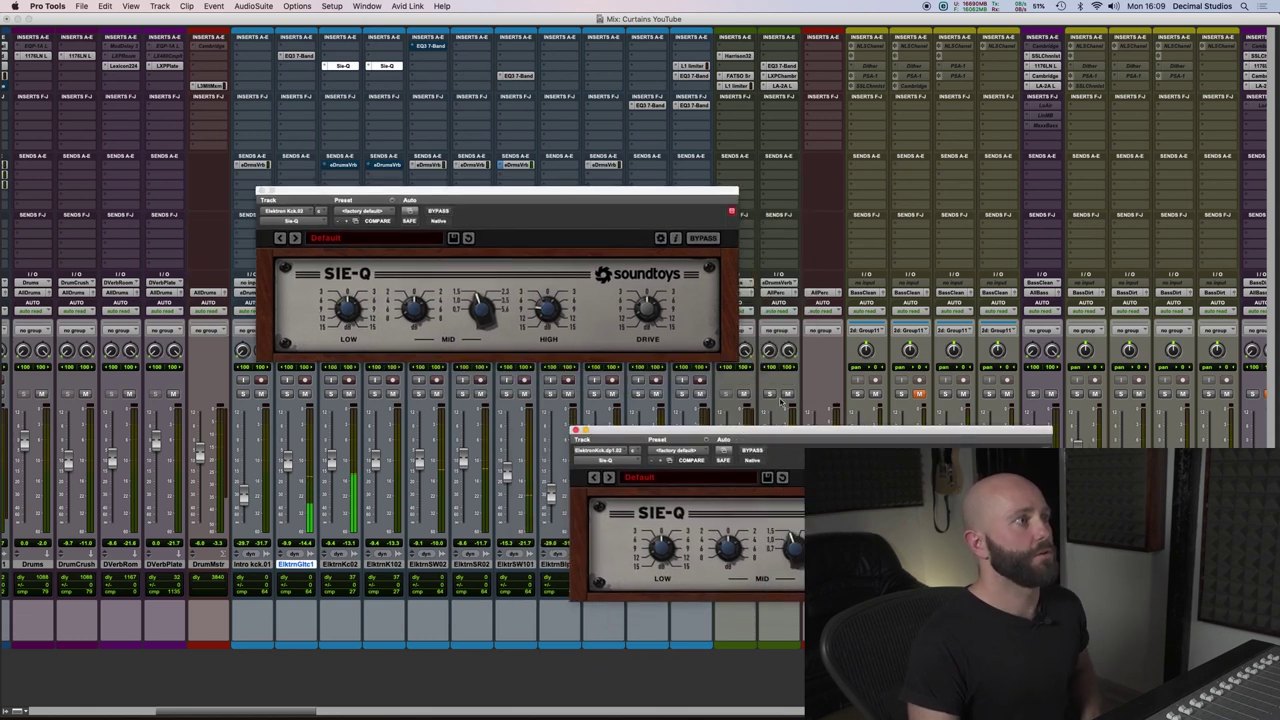
drag(795, 433, 735, 406)
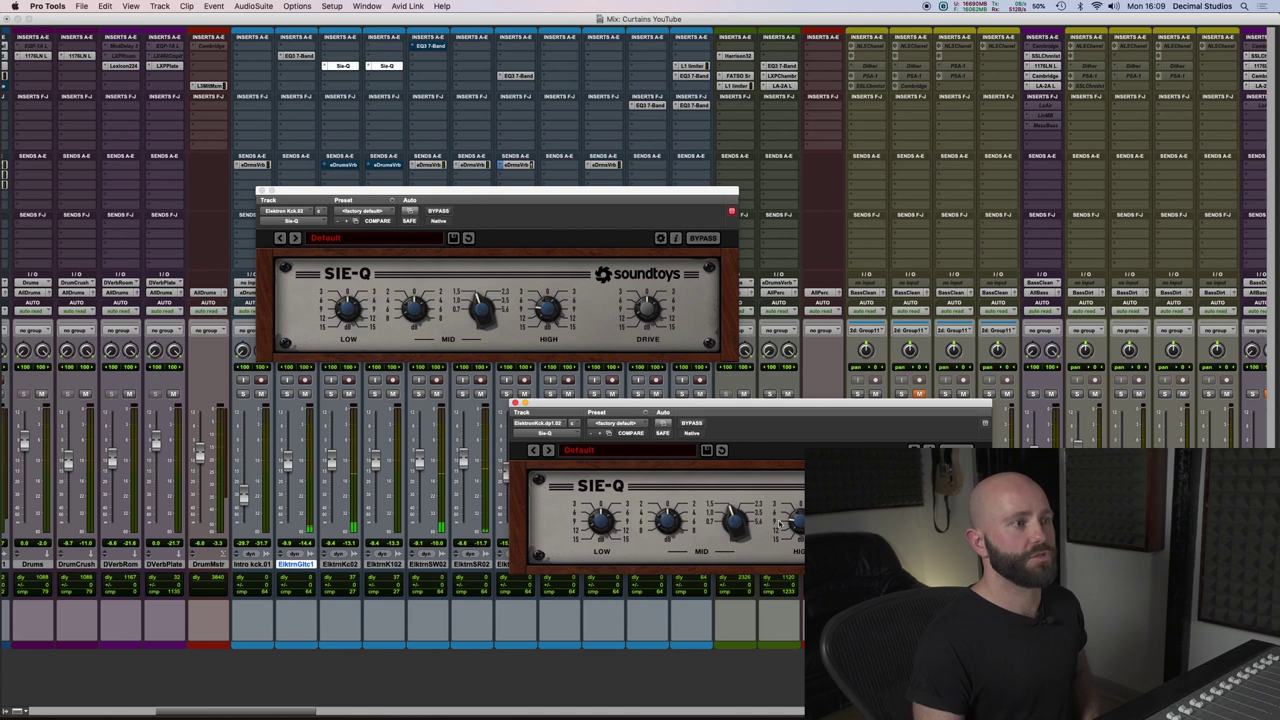
Compare the two Elektron kick channels in solo with their Sie-Q plug-ins bypassed and active, and unsolo them.
alt+shift+super+click(382, 67)
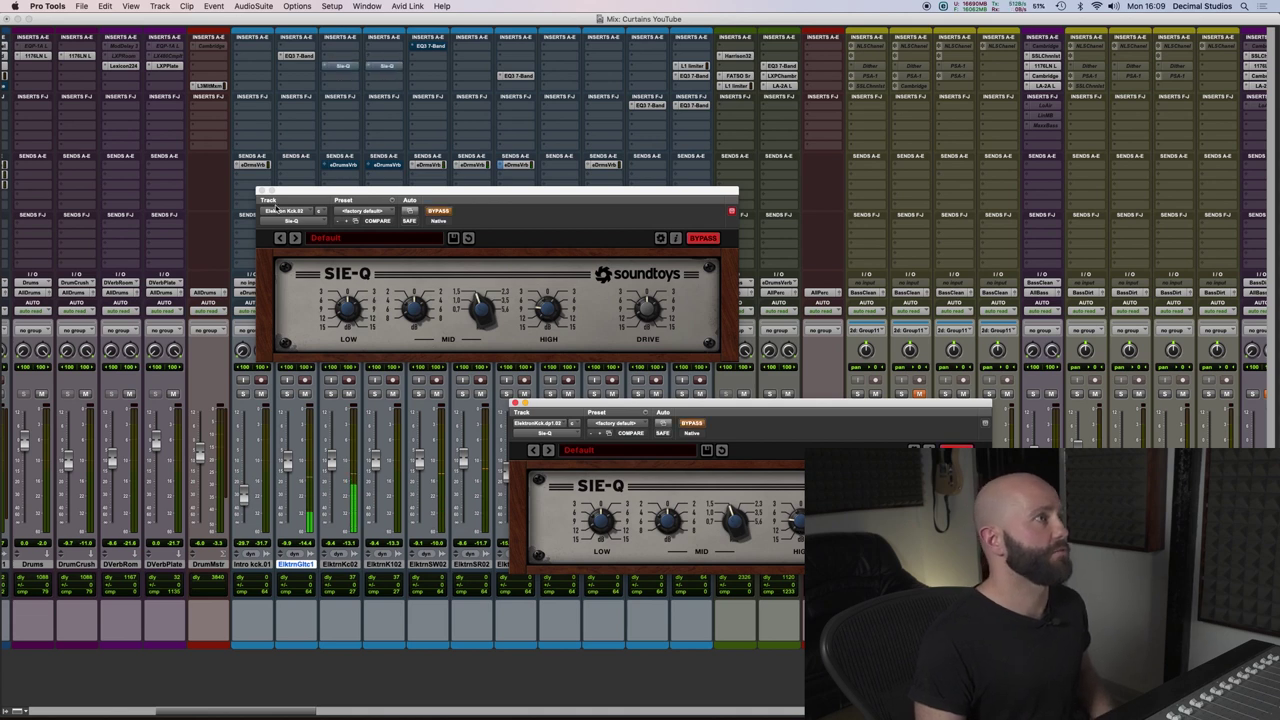
click(262, 191)
click(331, 394)
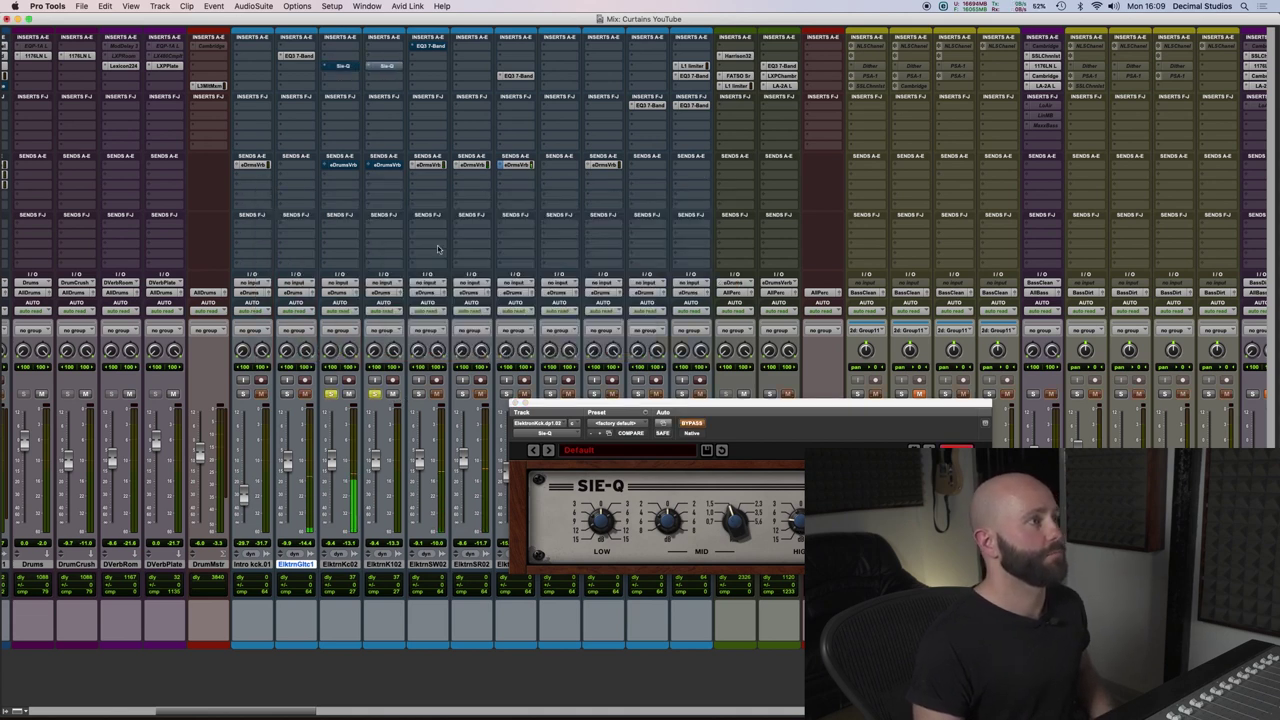
drag(576, 418, 580, 170)
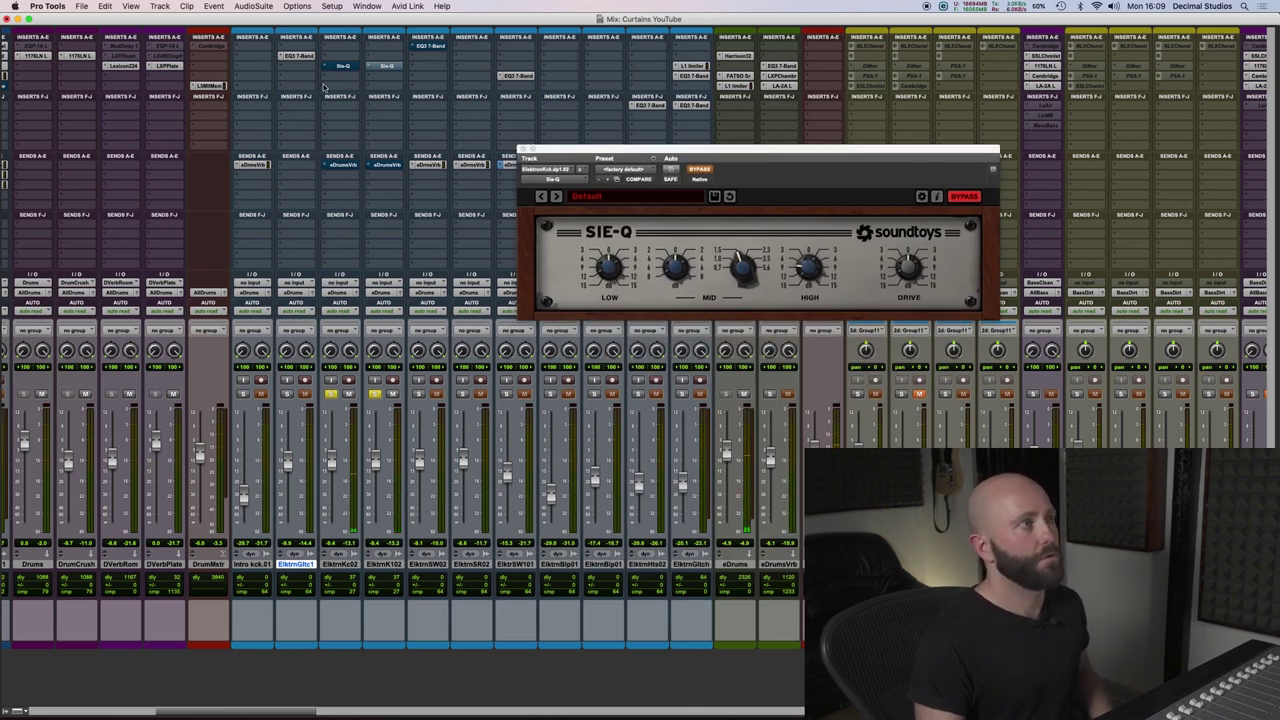
click(386, 66)
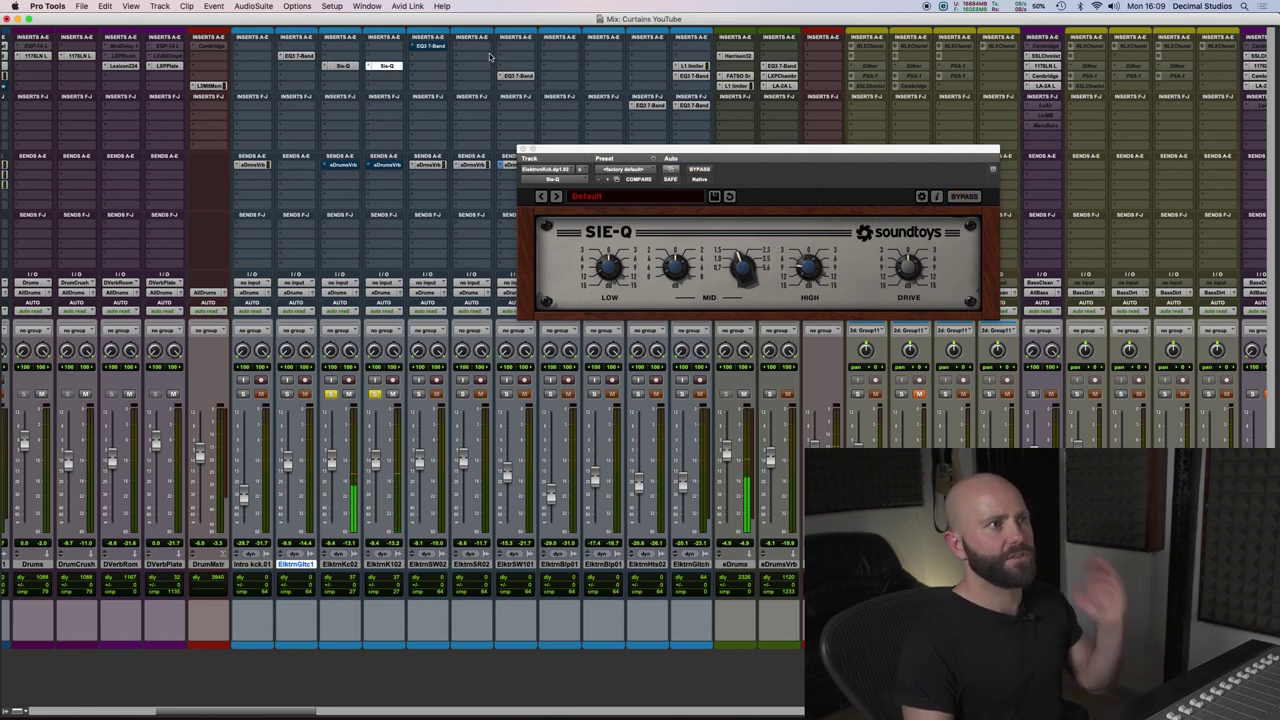
click(375, 394)
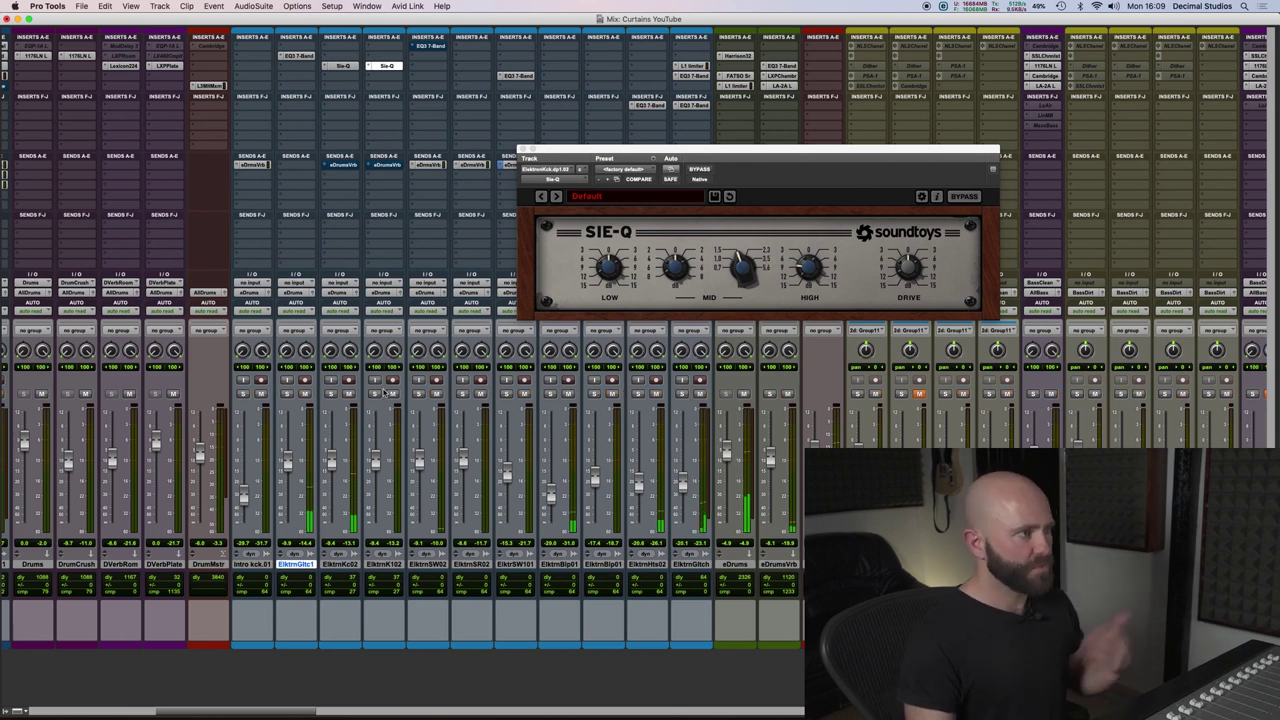
Close the remaining Sie-Q window and select the ElktrnSW02 snare channel, showing its track in the Edit window.
key(super+equal)
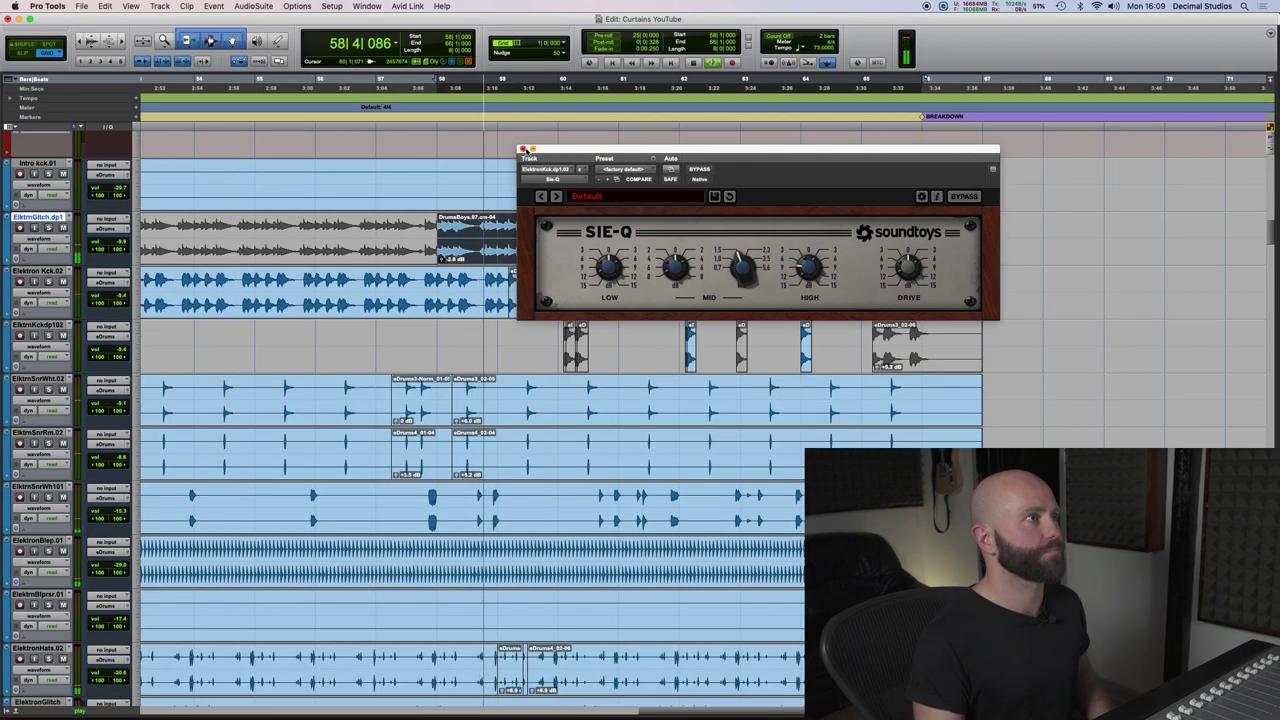
click(522, 151)
key(super+equal)
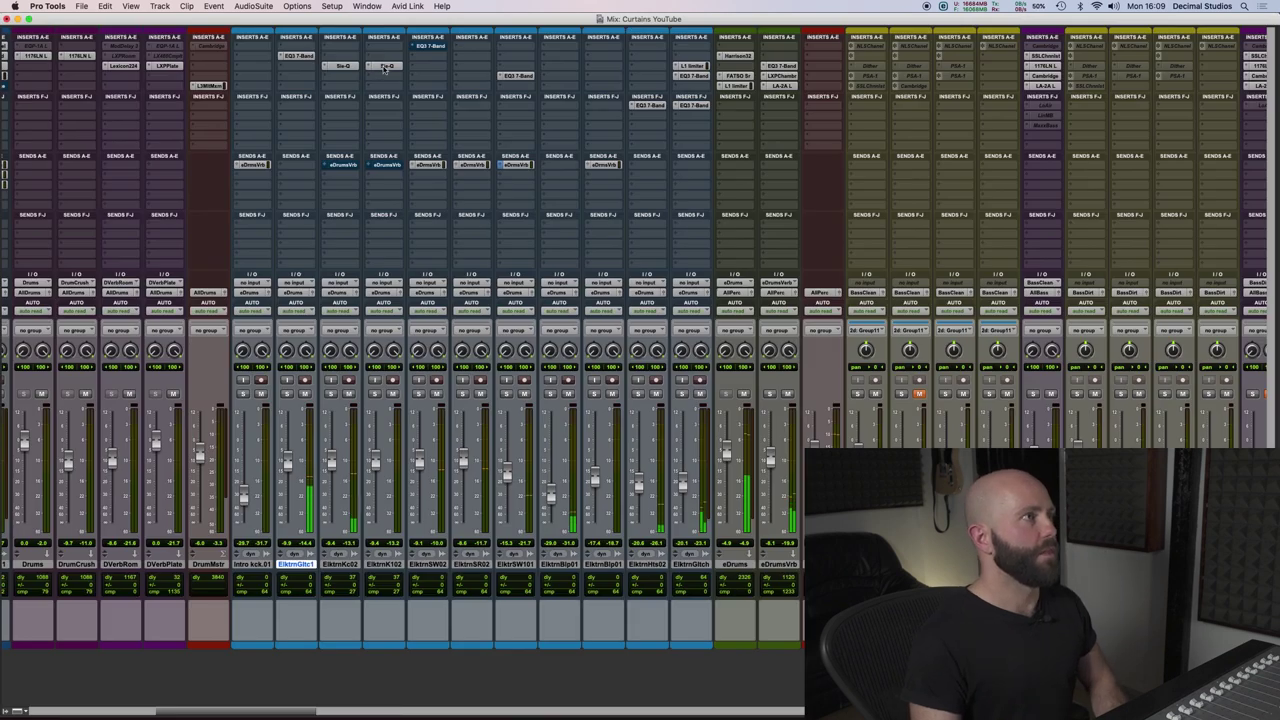
click(427, 564)
key(super+equal)
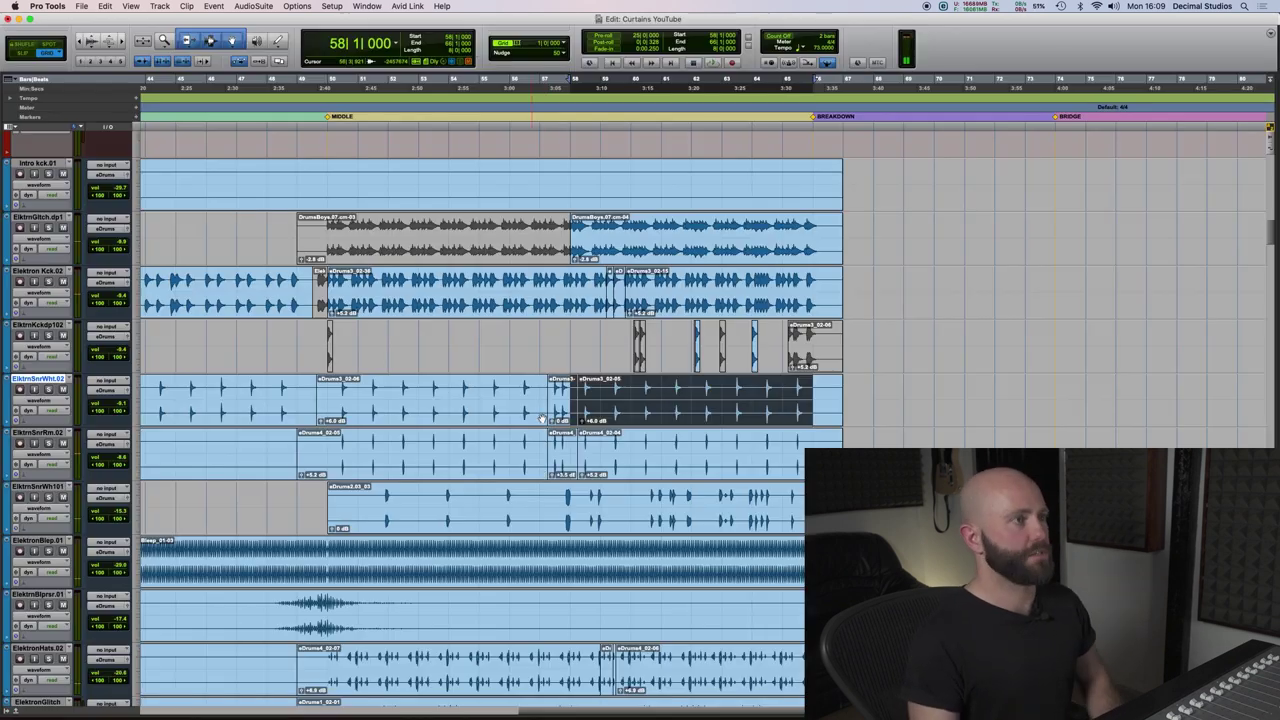
Solo the ElktrnSnrWht.02 track and play it from bar 61 in the MIDDLE section.
scroll(542, 418, down, 3)
click(845, 79)
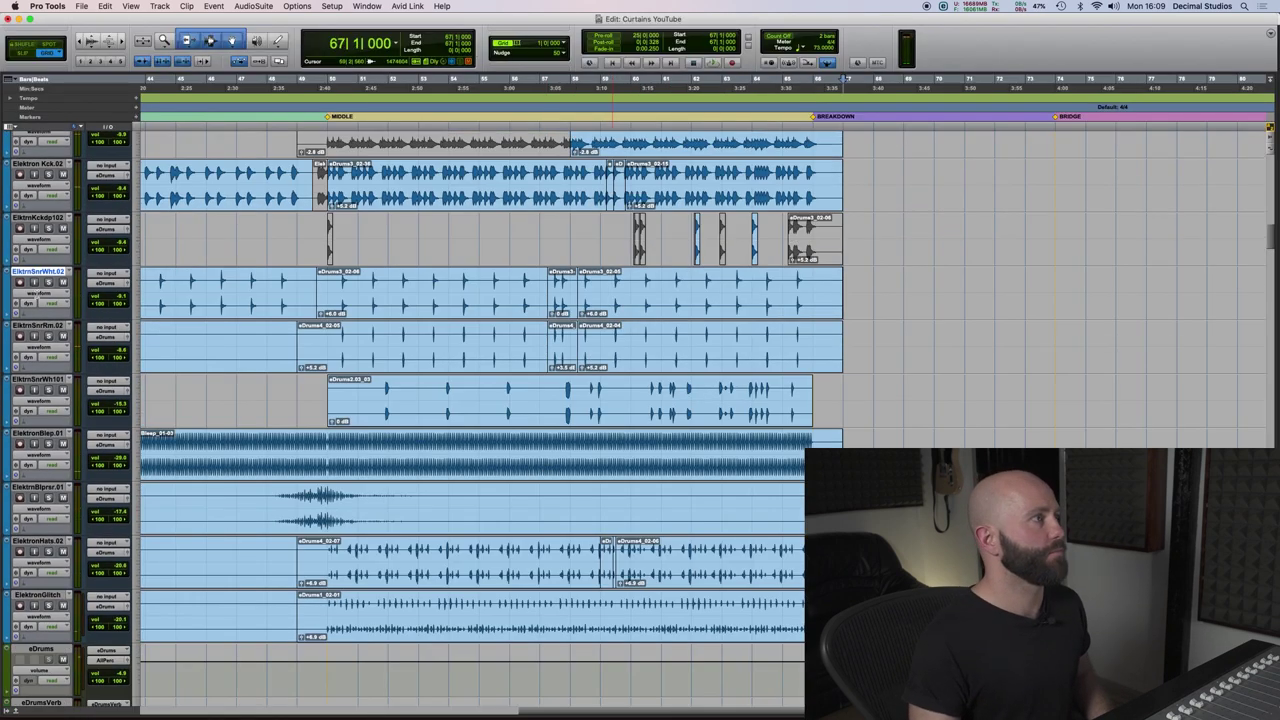
key(super+bracketleft)
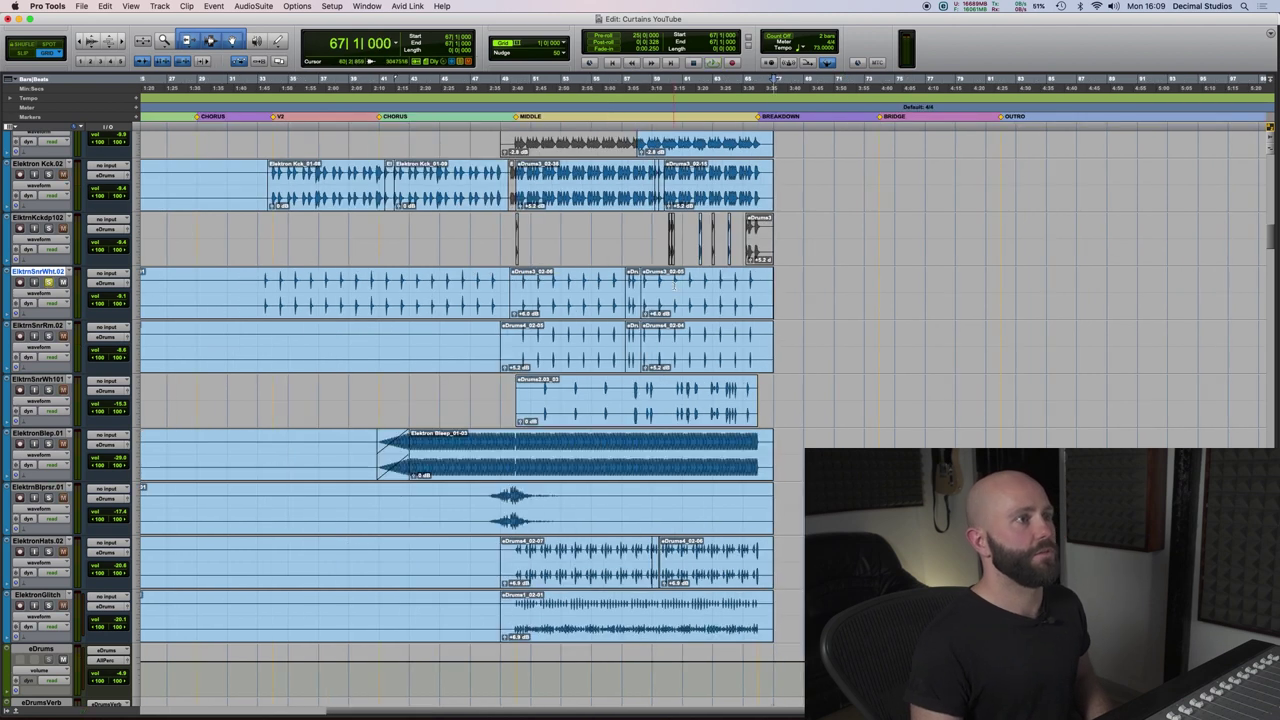
click(654, 286)
key(space)
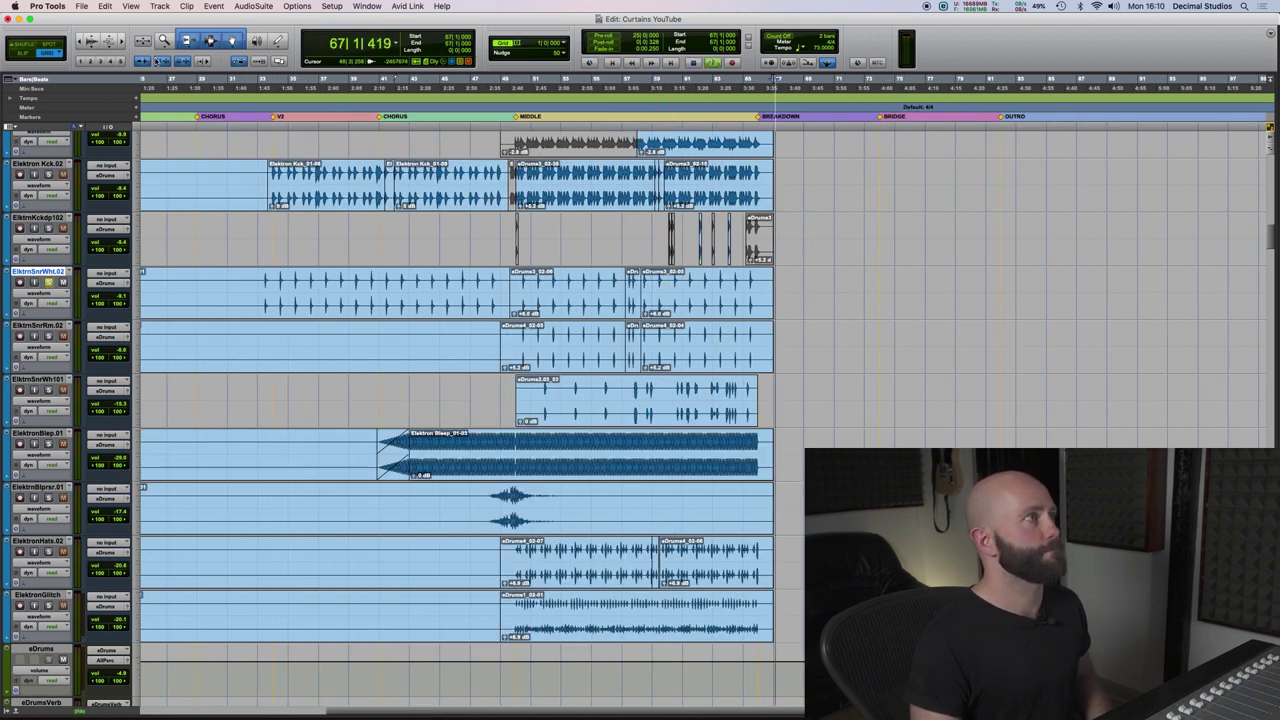
click(530, 295)
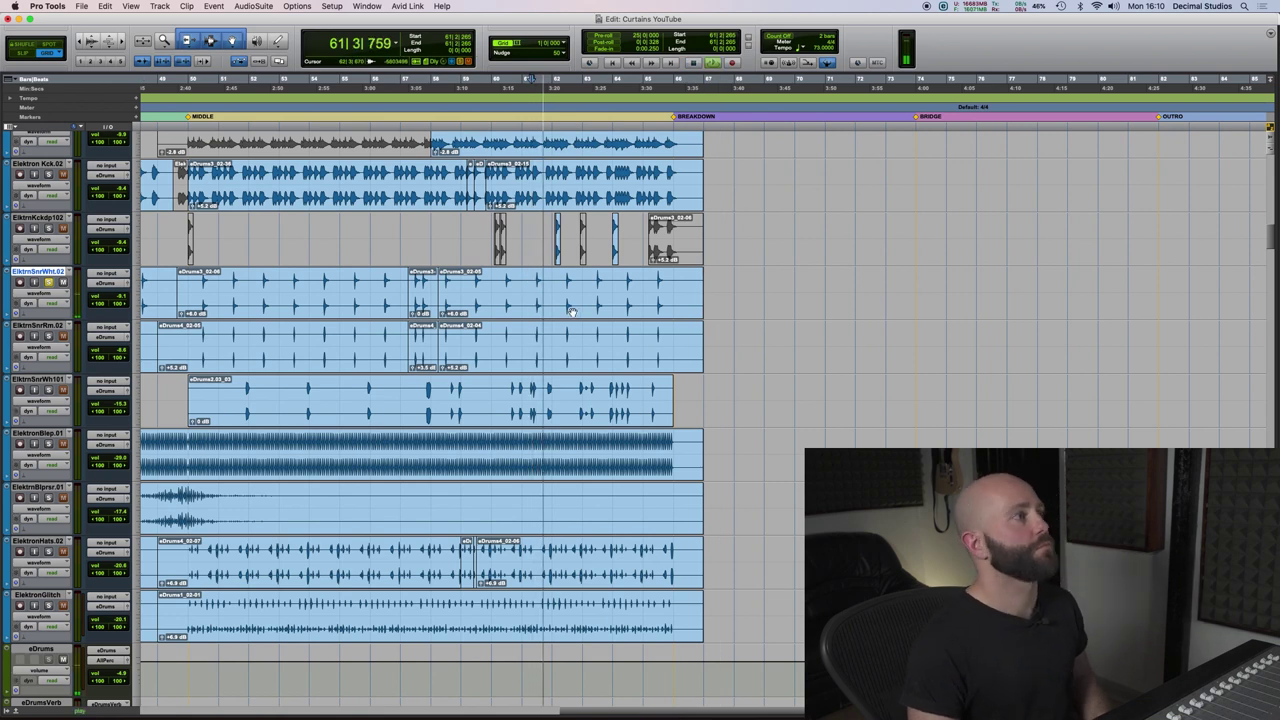
Play the soloed ElktrnSnrWht.02 track from around the start of V2 and show its EQ3 7-Band beside the channels.
key(super+bracketleft)
scroll(324, 141, left, 3)
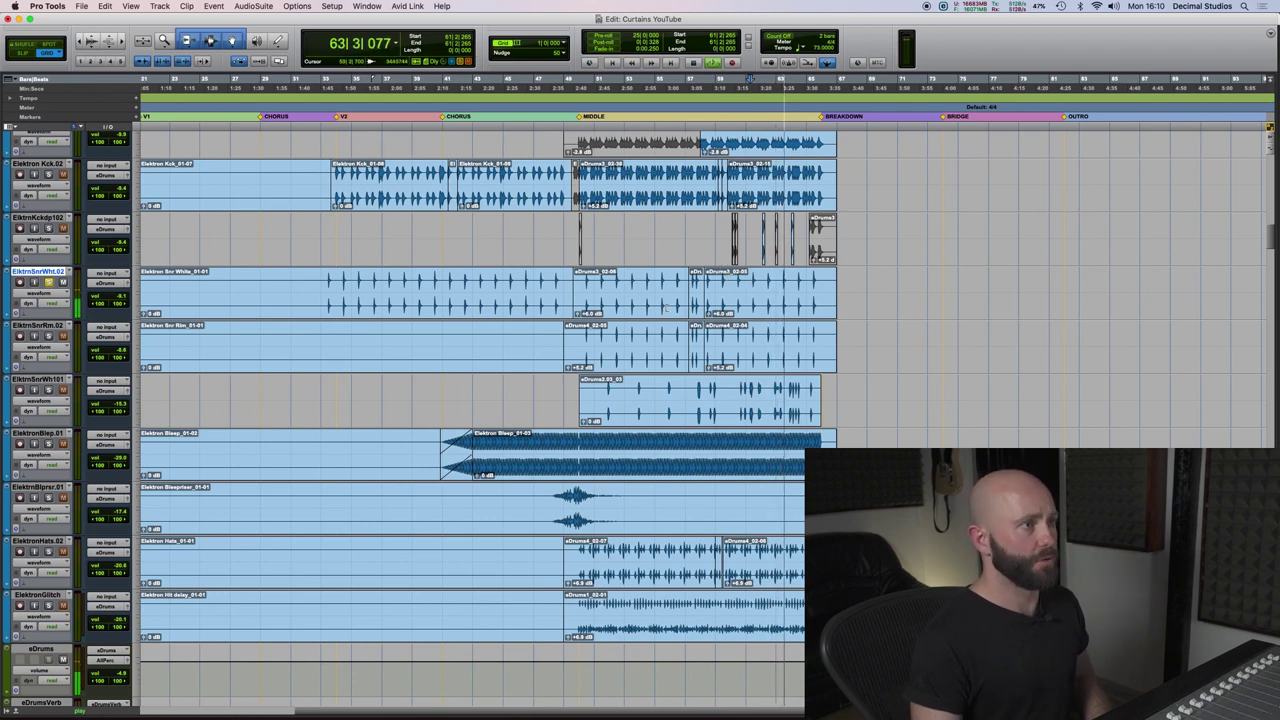
click(583, 300)
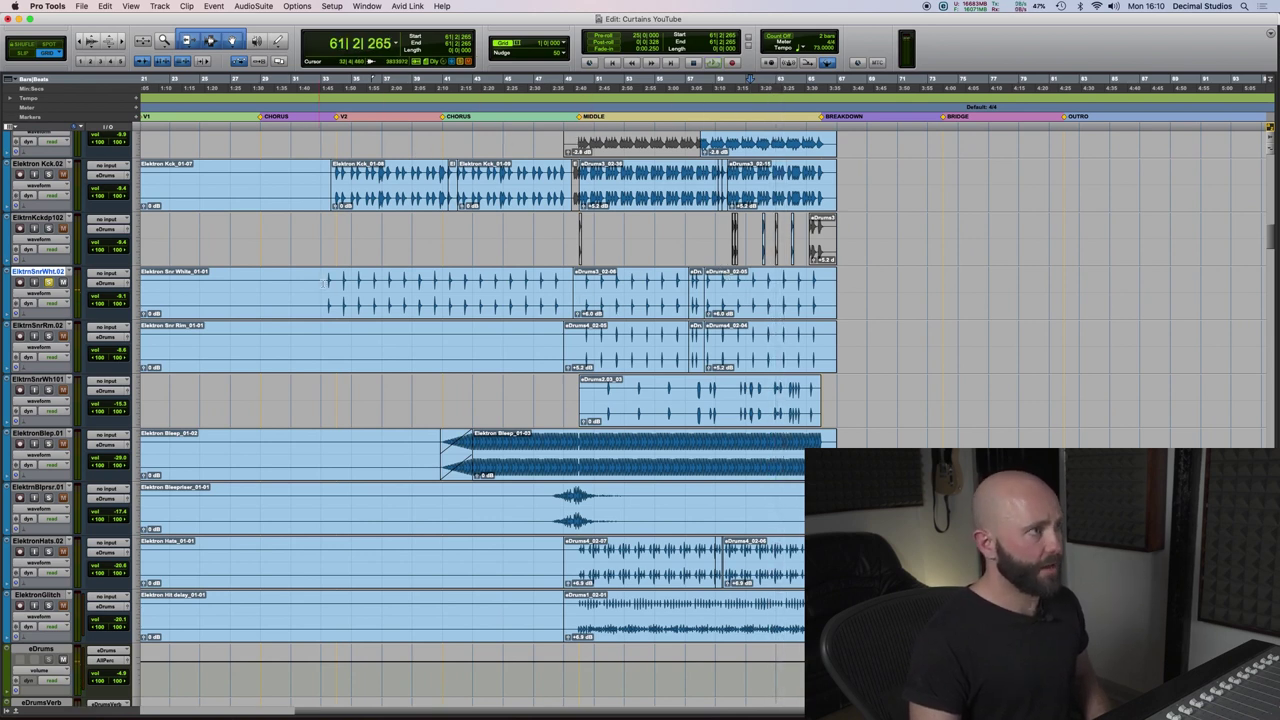
key(super+equal)
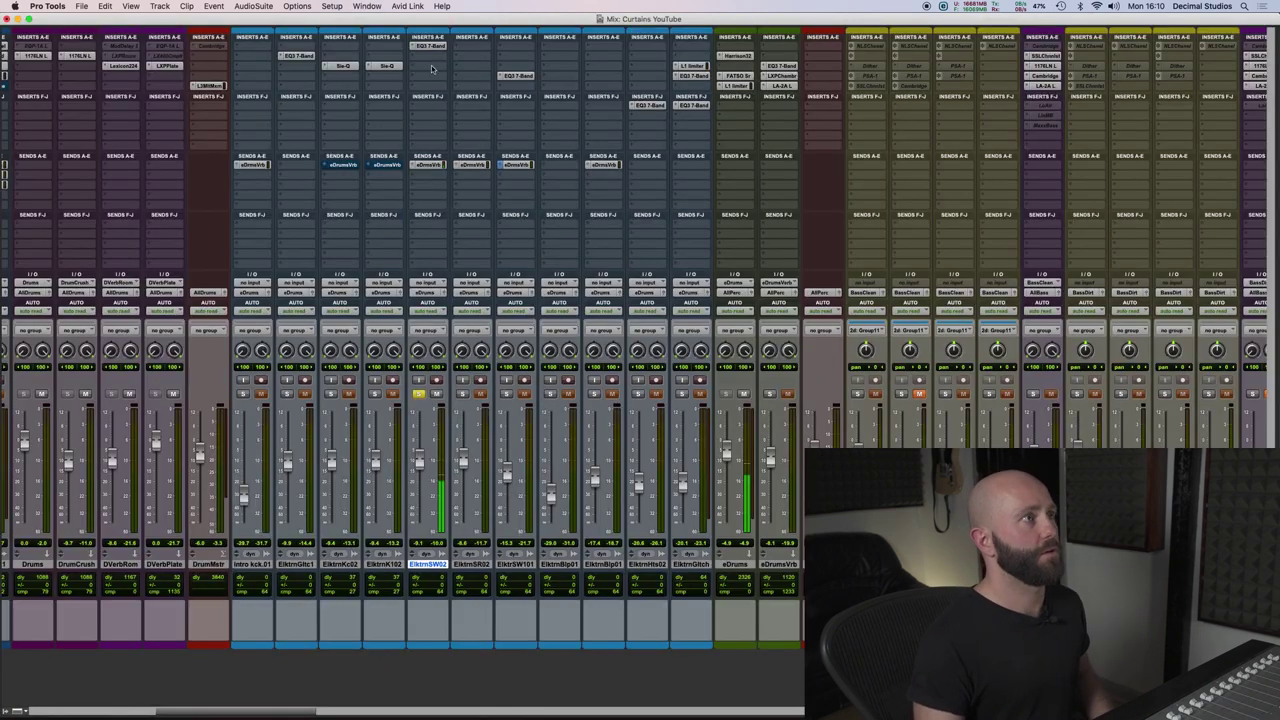
click(430, 45)
drag(489, 197, 906, 96)
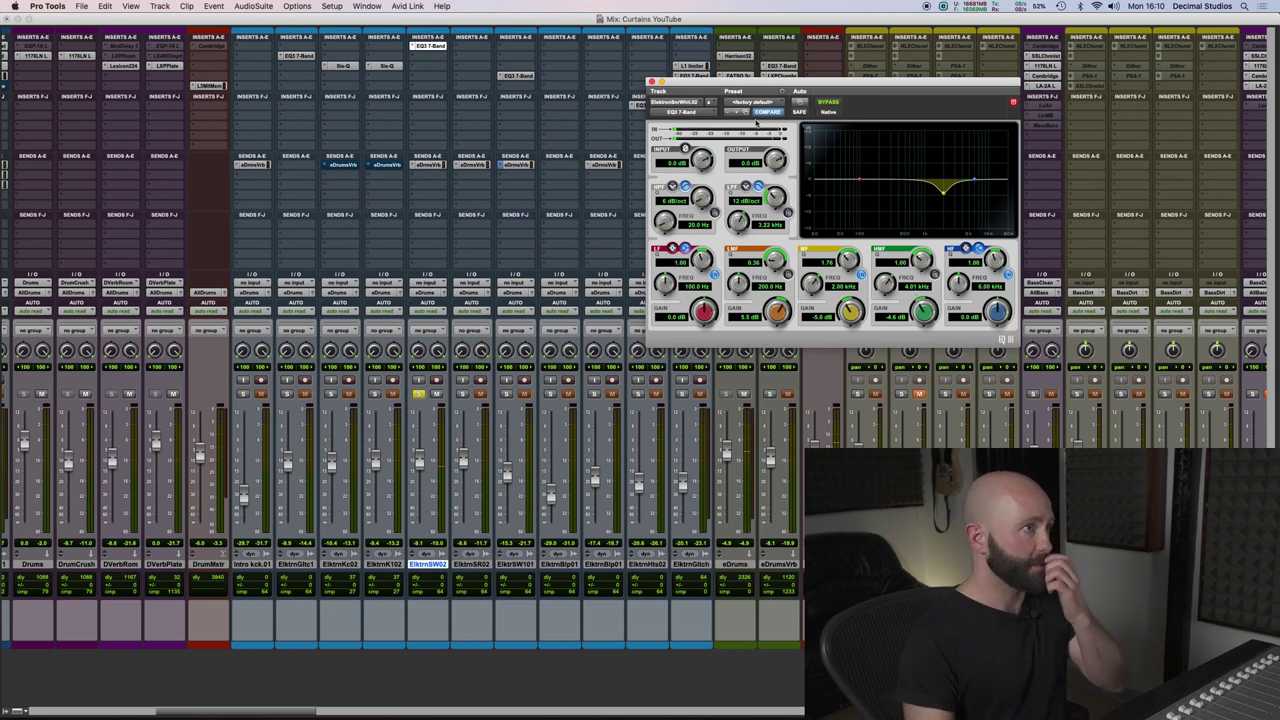
Zoom the Edit window out to the whole song and play the soloed snare from bar 52 with its EQ bypassed.
key(super+equal)
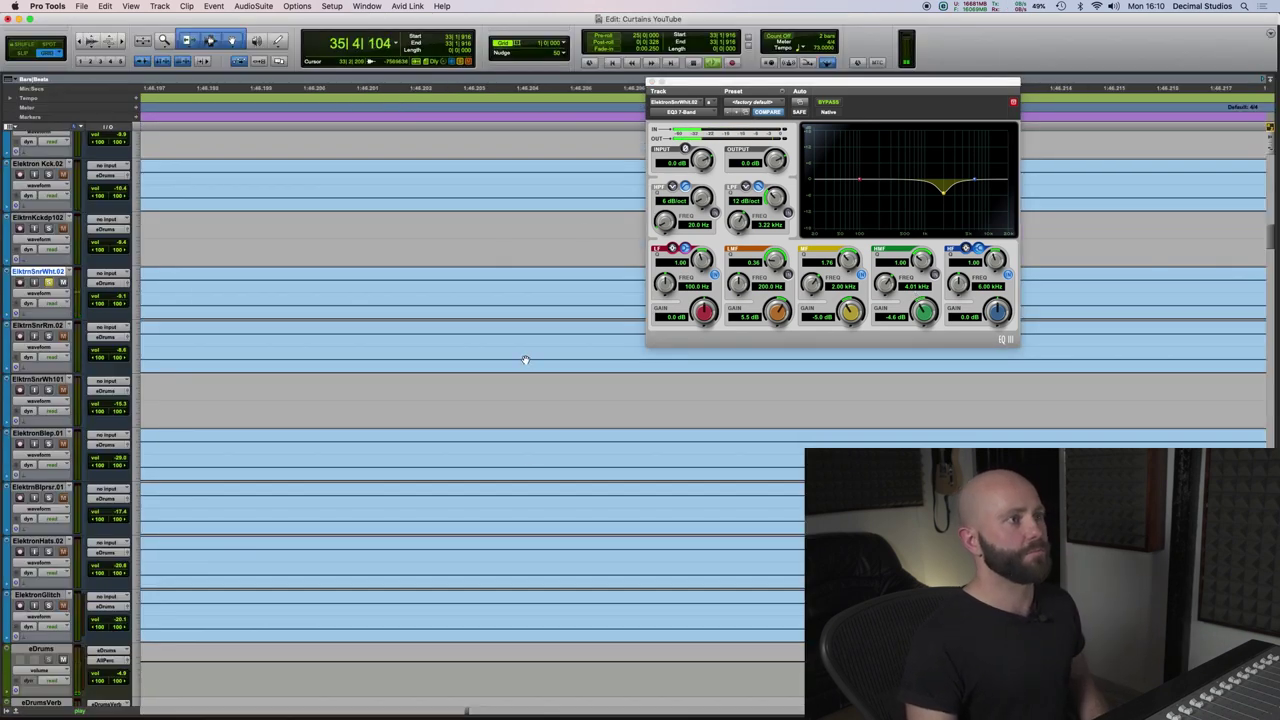
key(r)
key(r)
key(r)
key(r)
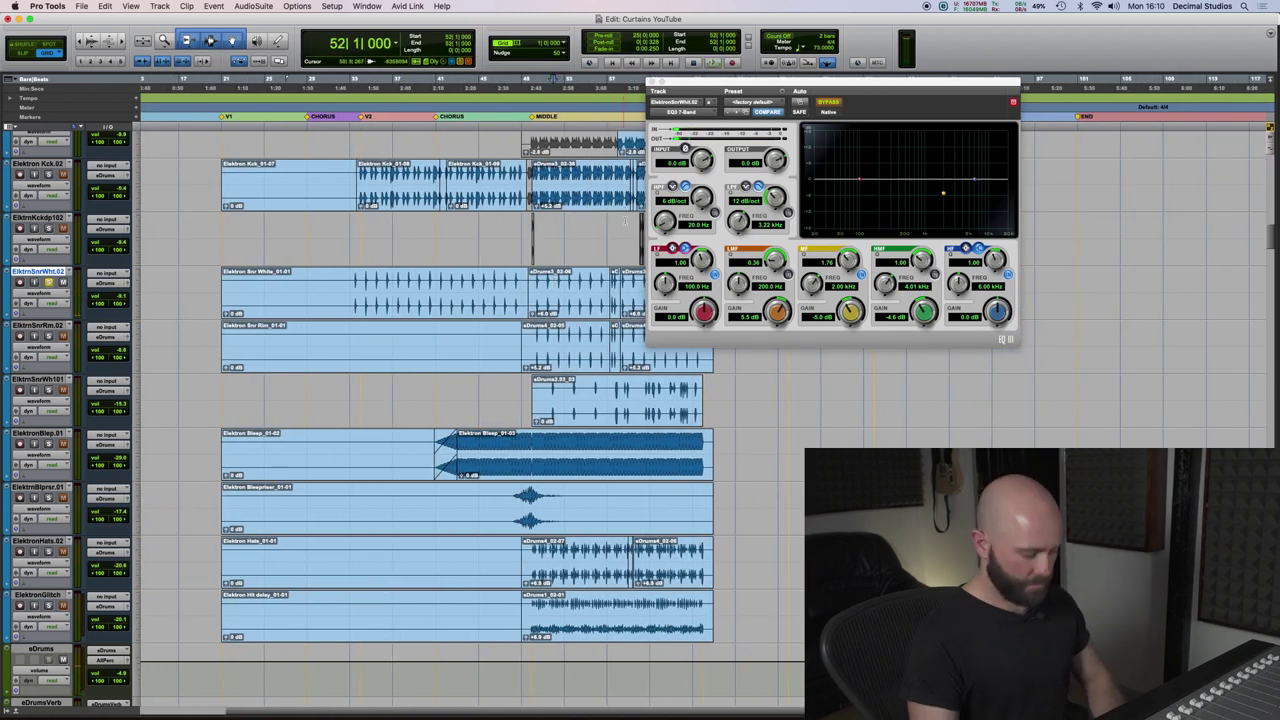
Move the snare's EQ window aside in the mixer and select the ElktrSW101 channel.
key(super+equal)
drag(695, 80, 750, 55)
key(semicolon)
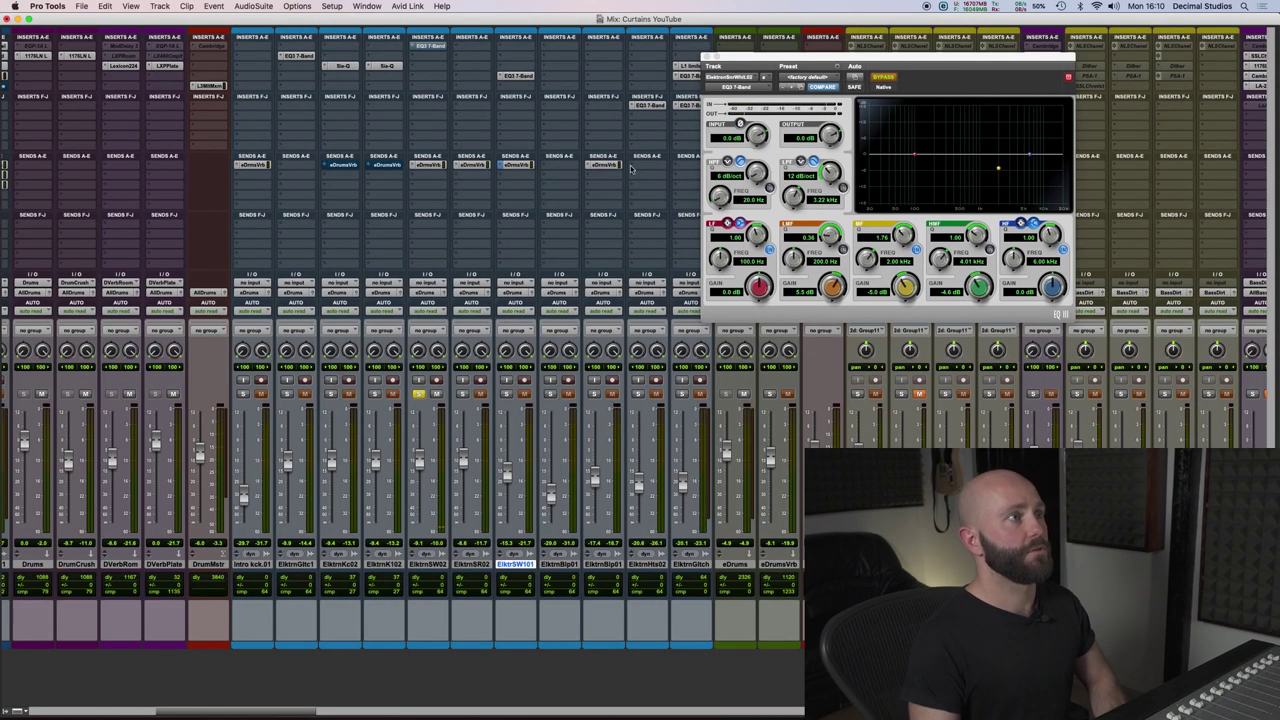
Show the ElktrnSnrRm.02 track's clips in the Edit window and its channel in the mixer.
key(super+equal)
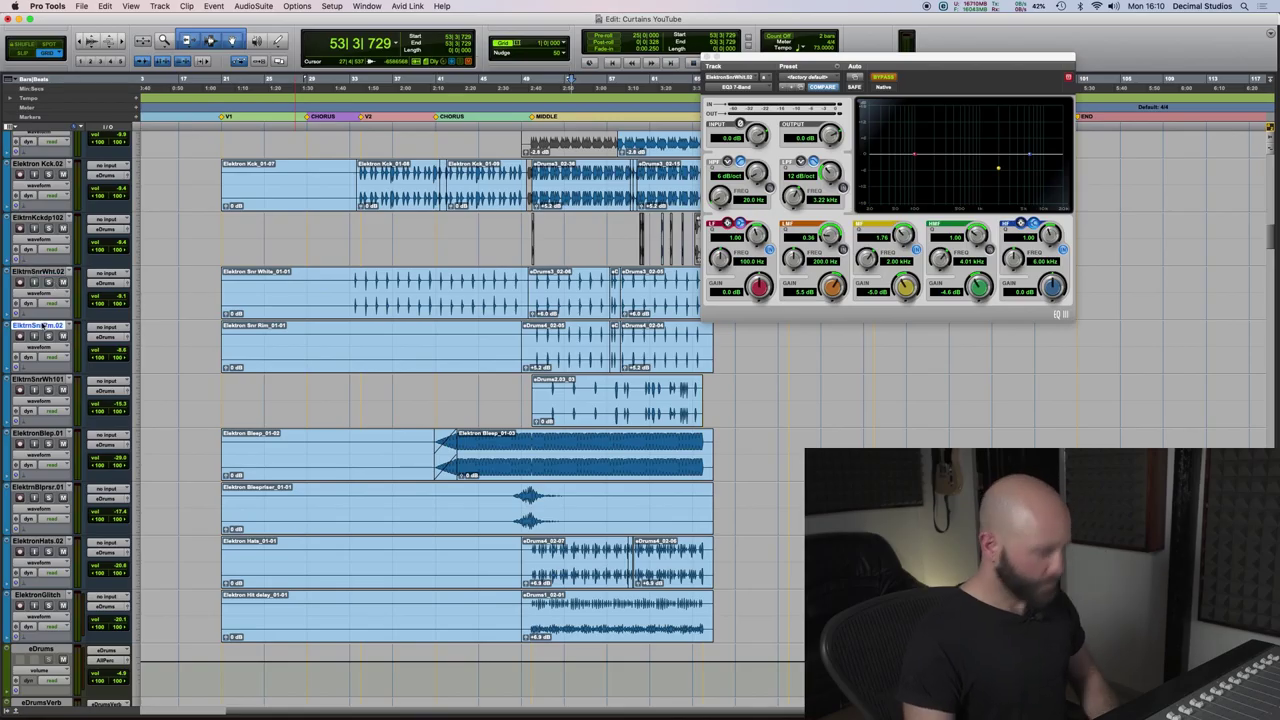
key(super+equal)
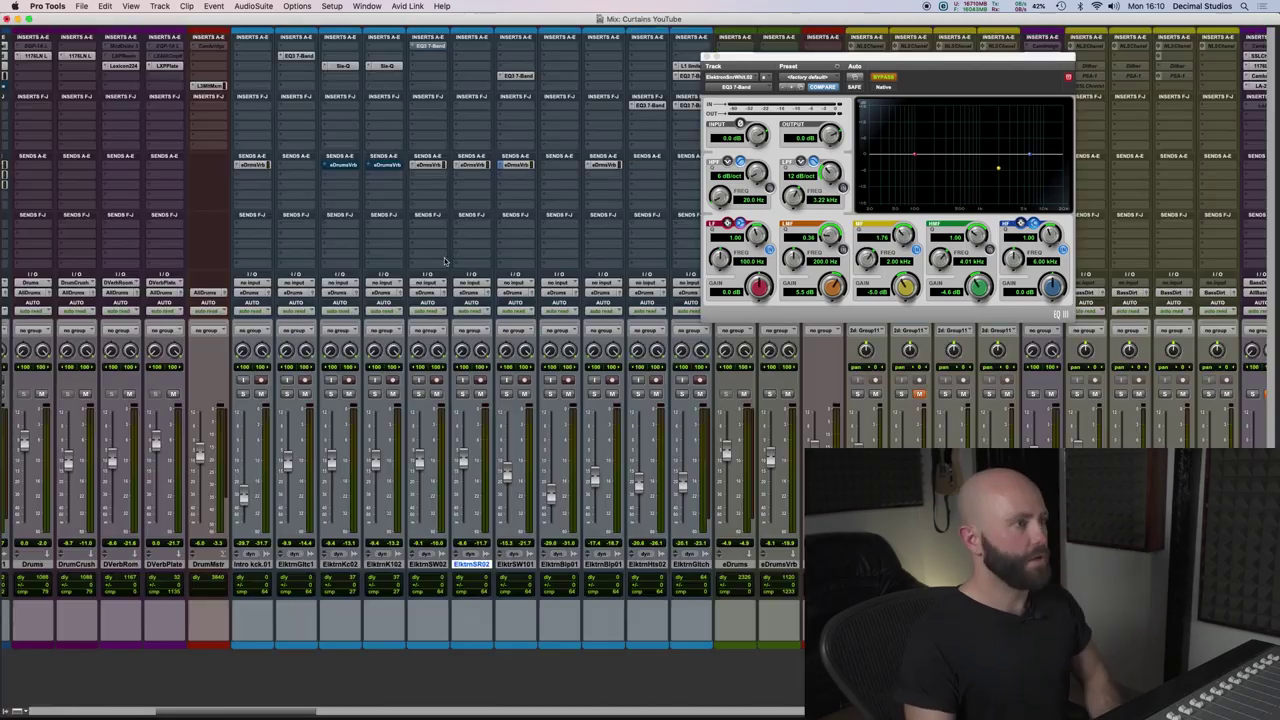
scroll(470, 300, right, 2)
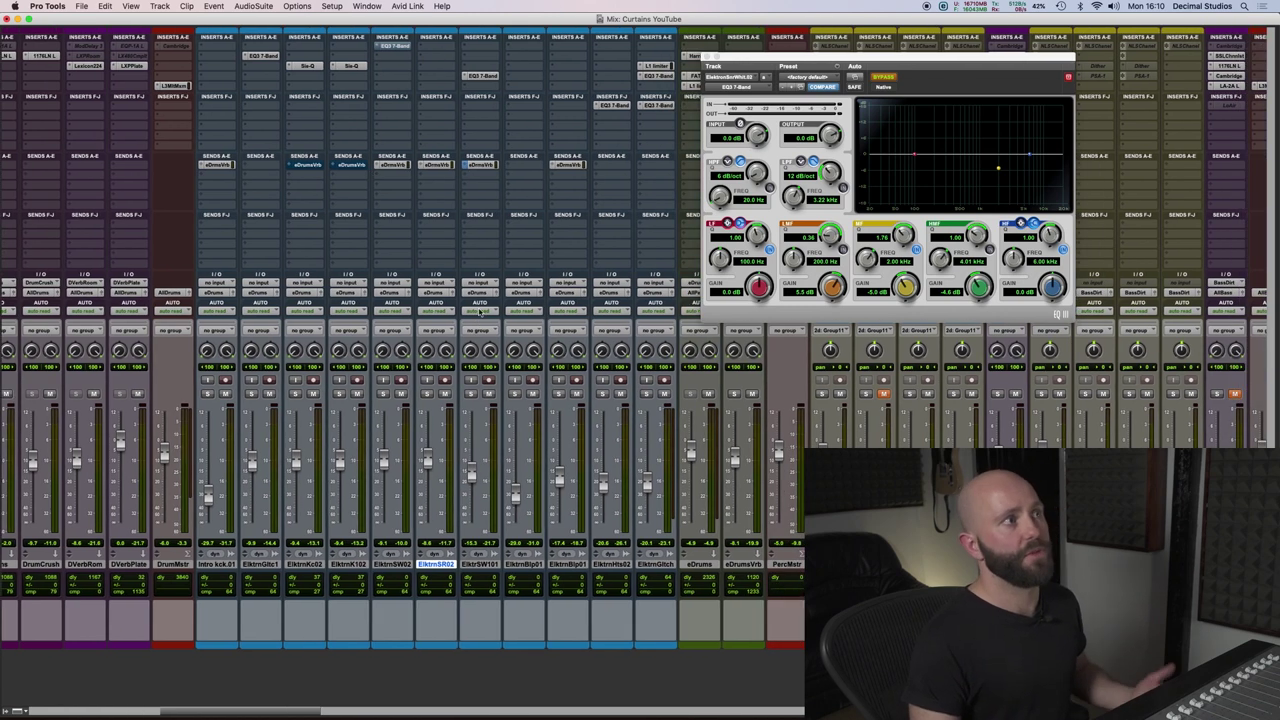
scroll(449, 195, right, 2)
key(super+equal)
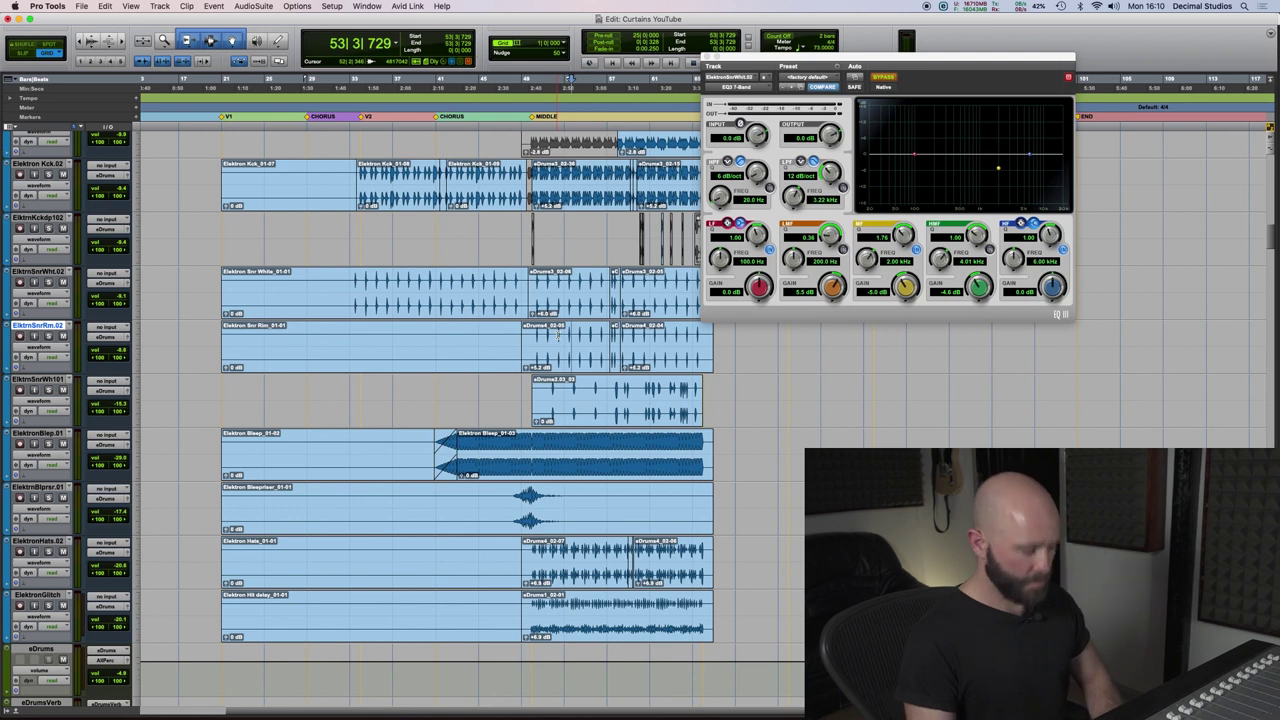
key(super+equal)
scroll(381, 381, right, 3)
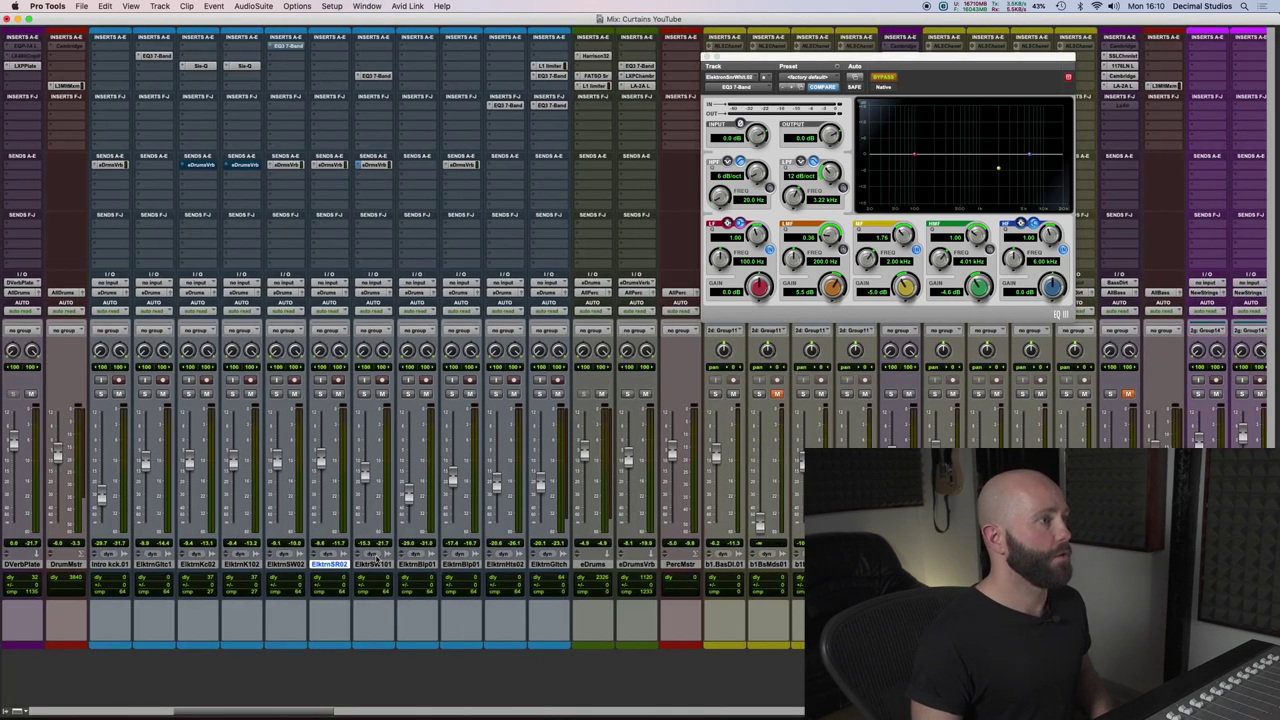
Select the ElktrSW101 snare track, play the Edit window's section around bar 54 and solo the track.
click(374, 564)
key(super+equal)
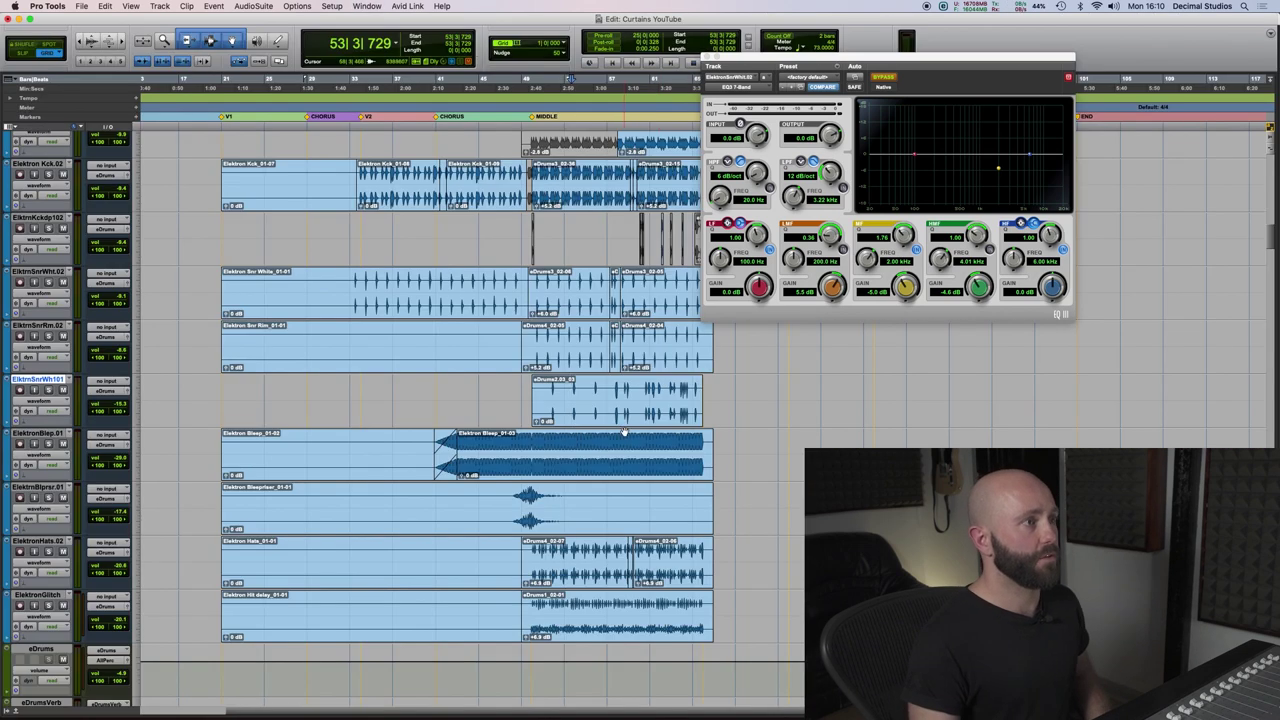
scroll(624, 432, up, 3)
key(space)
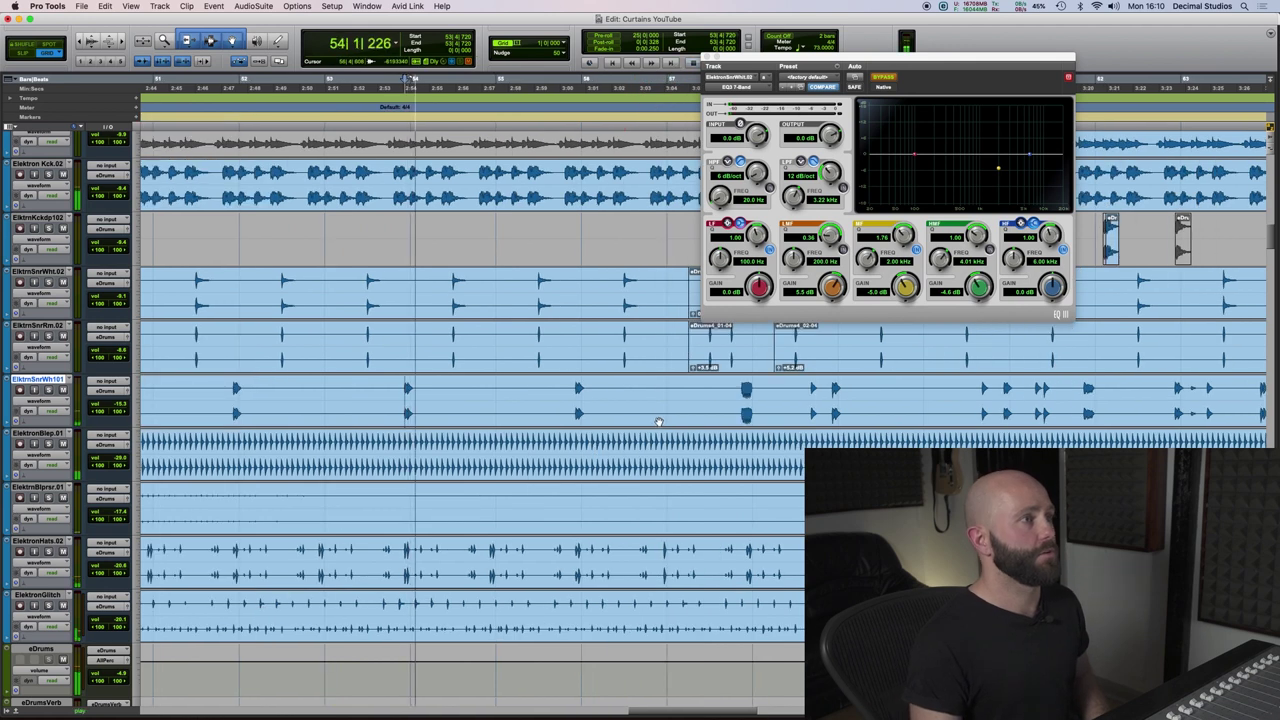
key(space)
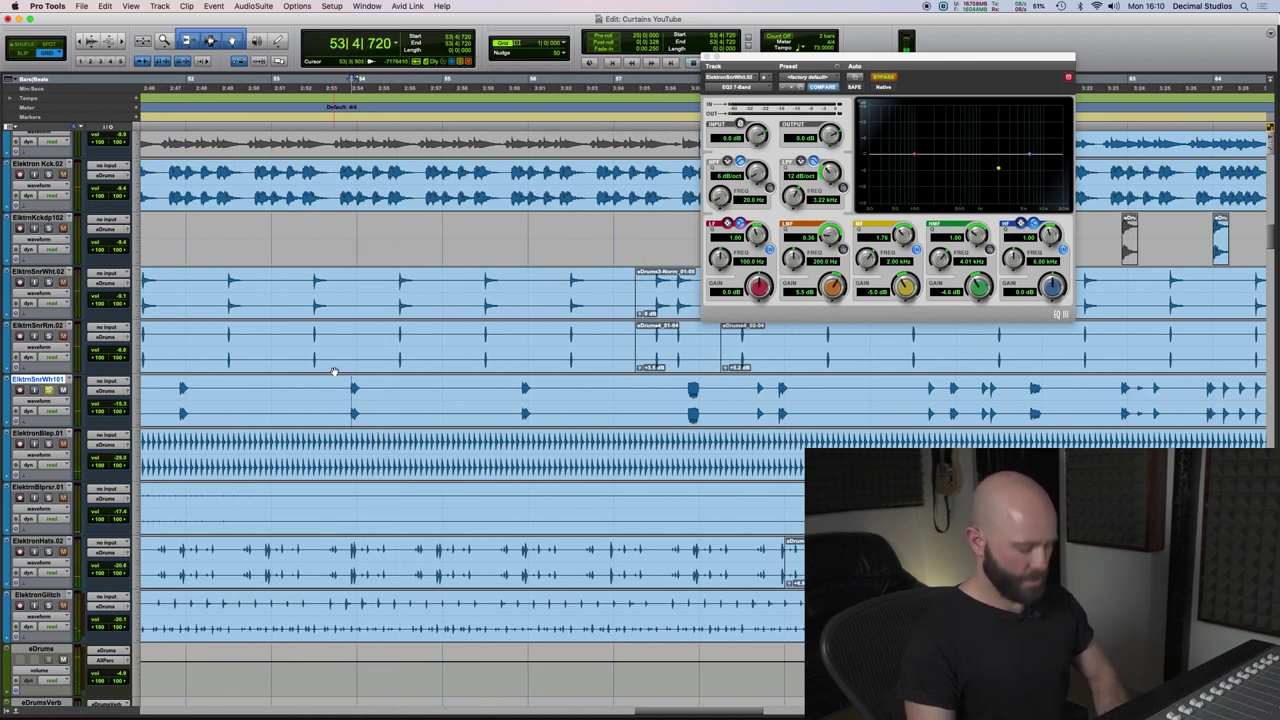
Open the EQ3 7-Band on the ElktrSW101 channel, move its window clear of the channel's inserts and bypass it.
key(super+equal)
scroll(406, 272, left, 1)
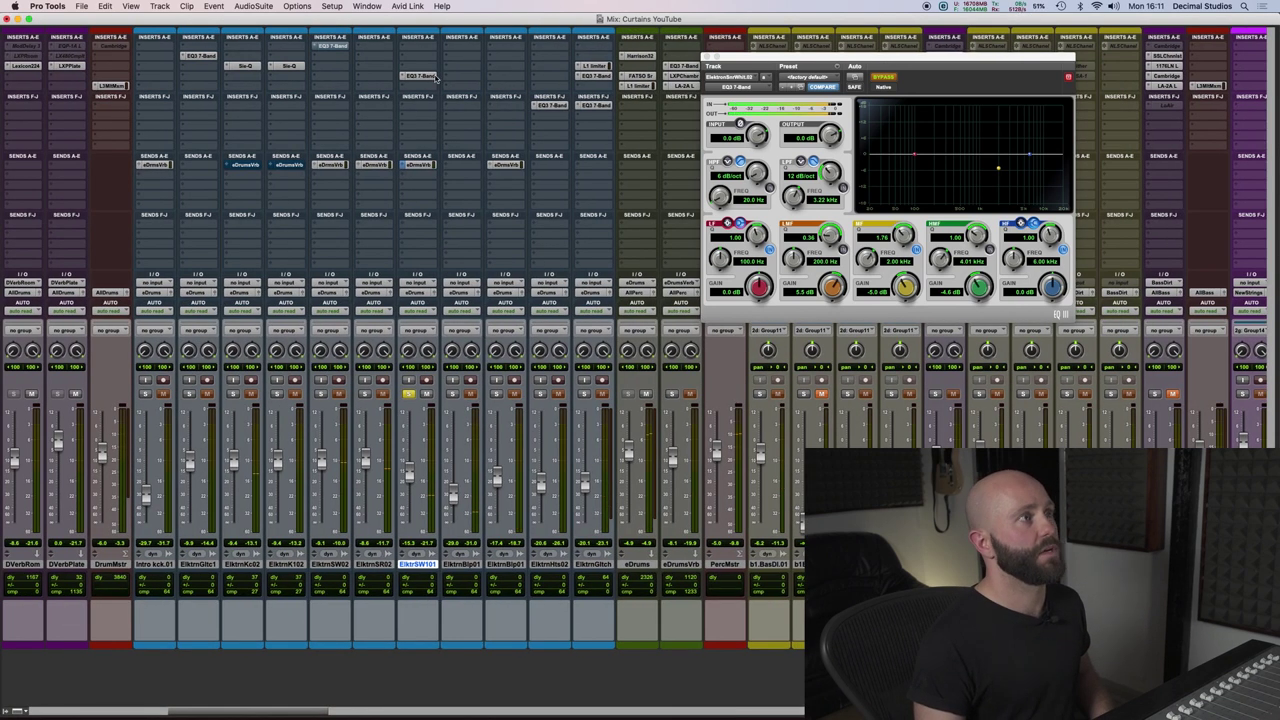
click(552, 104)
drag(902, 55, 695, 162)
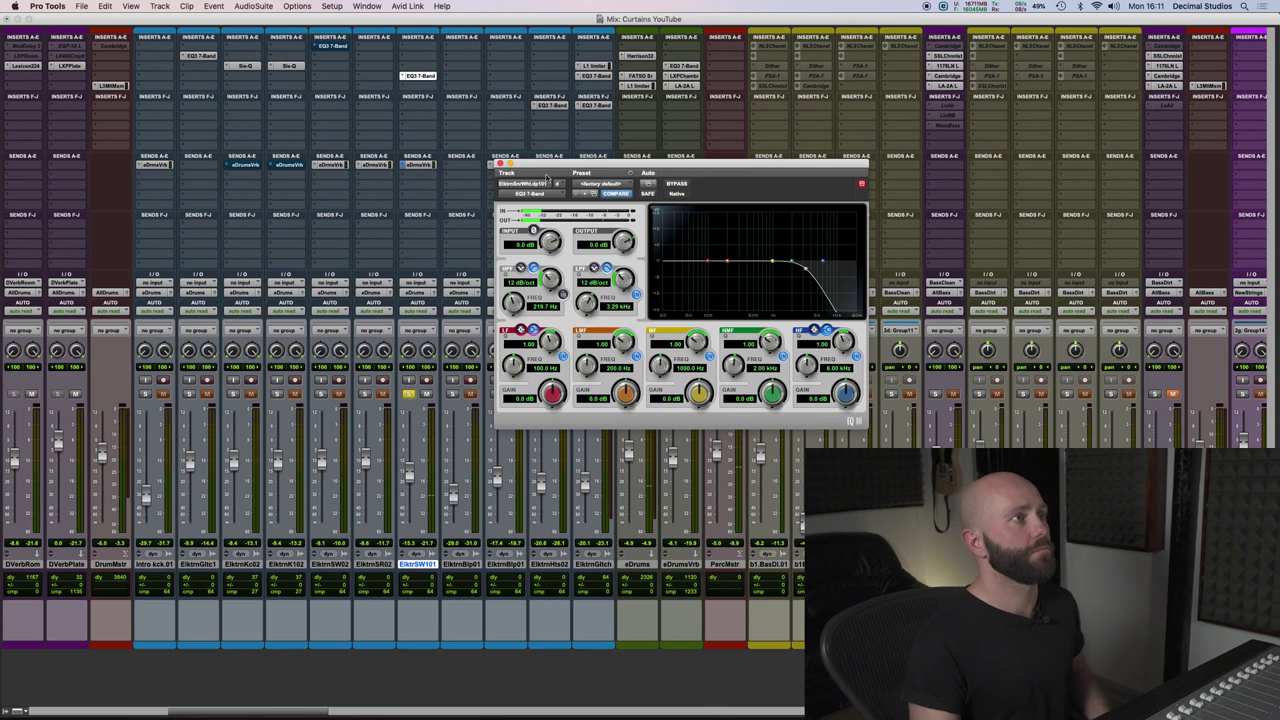
drag(546, 178, 659, 103)
click(787, 109)
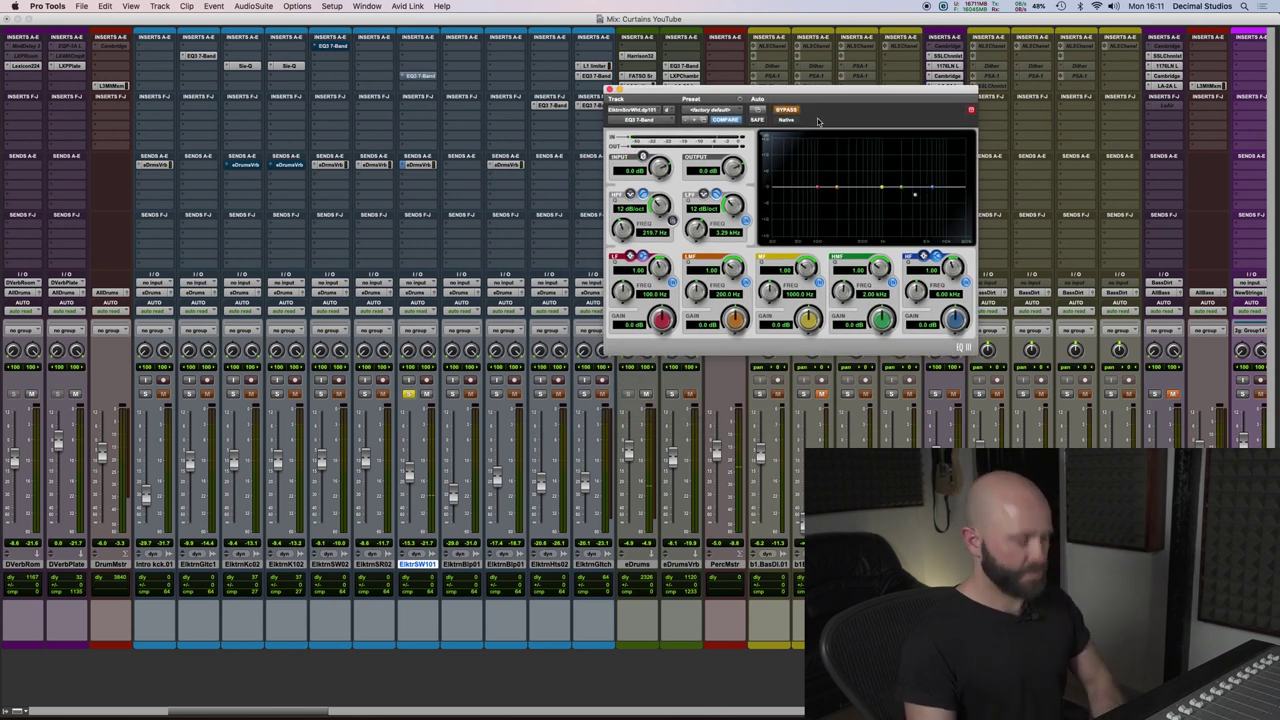
Play the soloed ElktrSW101 snare from bar 57 beat 4 with its EQ bypassed and active, and close the EQ window.
key(super+equal)
click(499, 405)
click(557, 405)
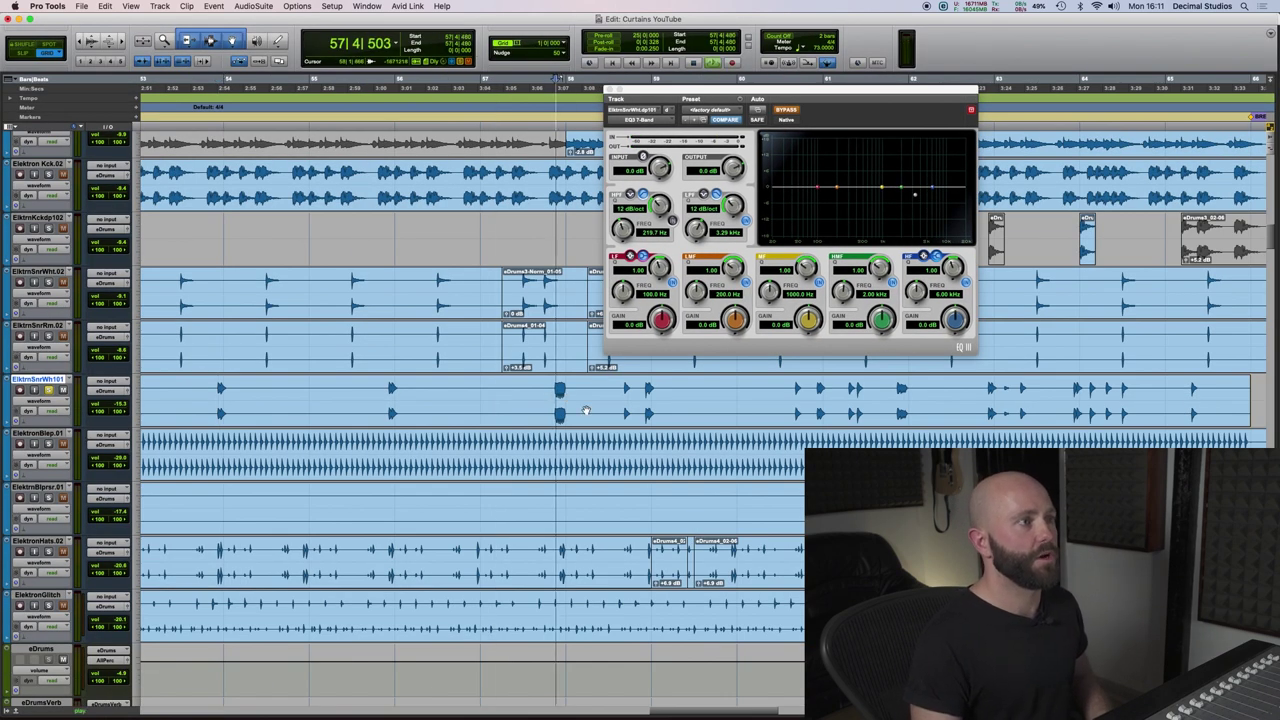
key(space)
key(space)
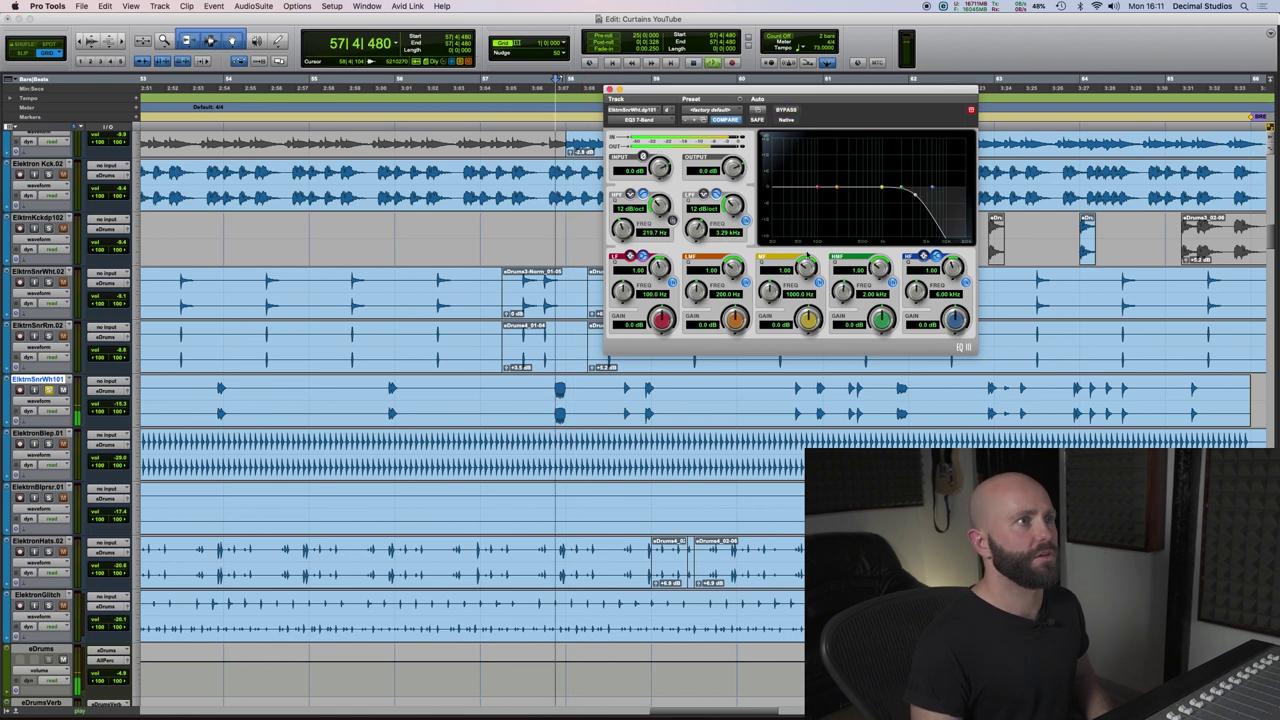
key(space)
key(space)
click(611, 89)
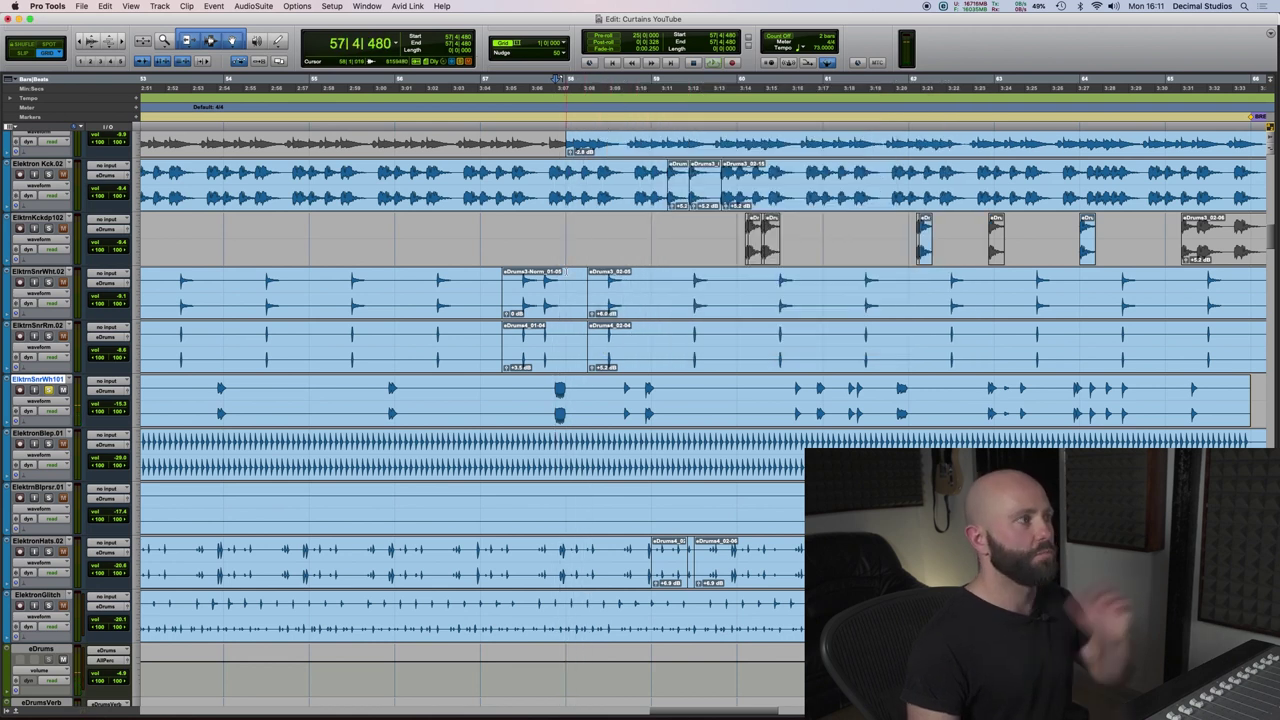
Play all the electronic drums together from bar 57 beat 4 with the snare unsoloed, viewing the whole MIDDLE section and the mixer.
key(space)
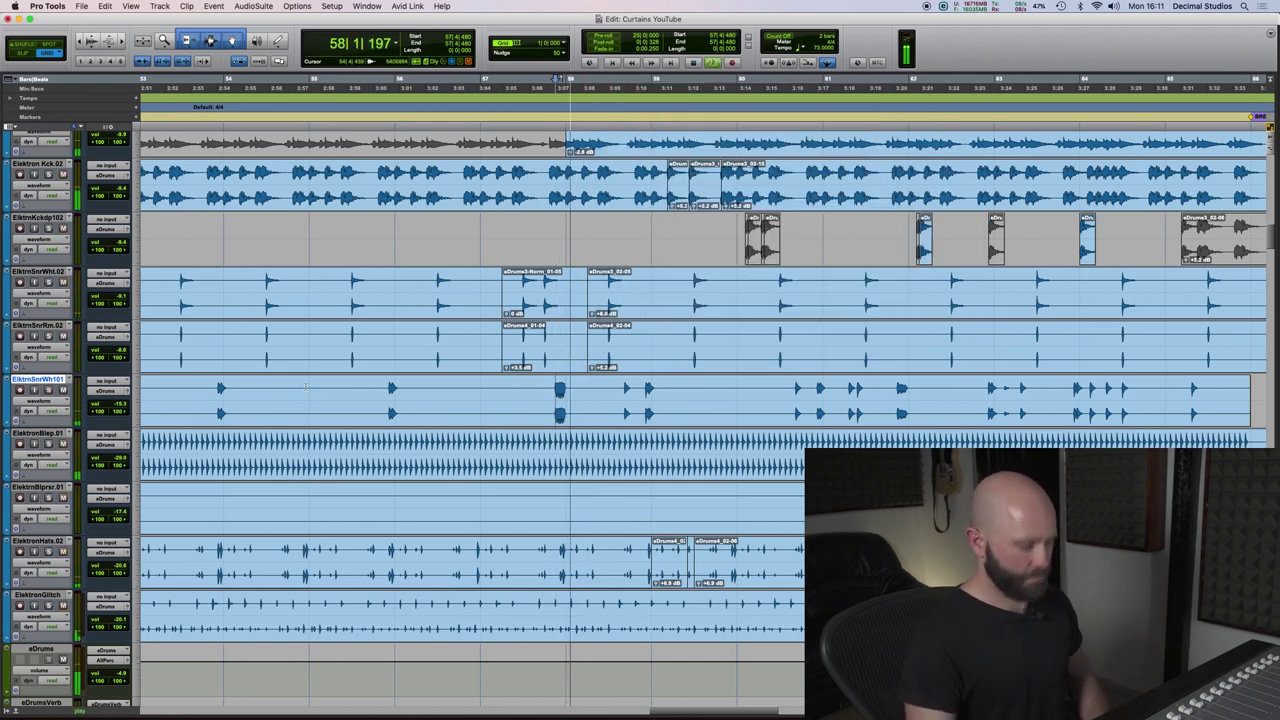
key(super+equal)
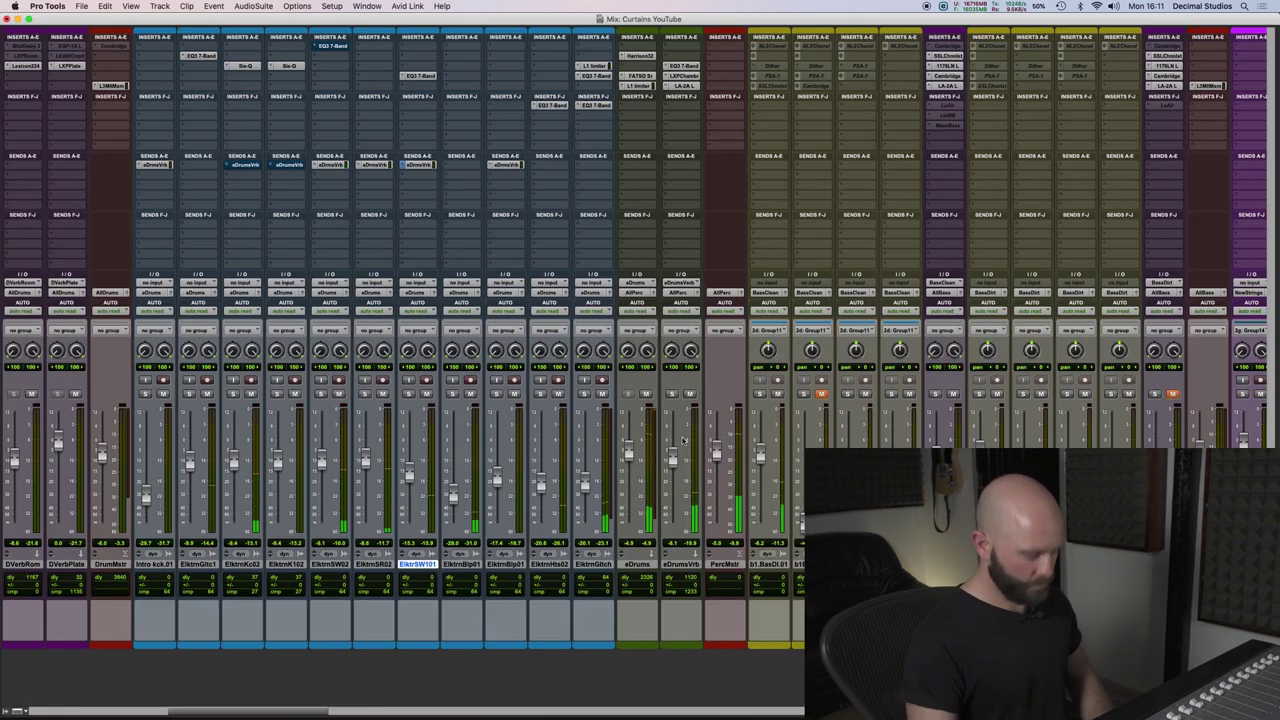
key(super+equal)
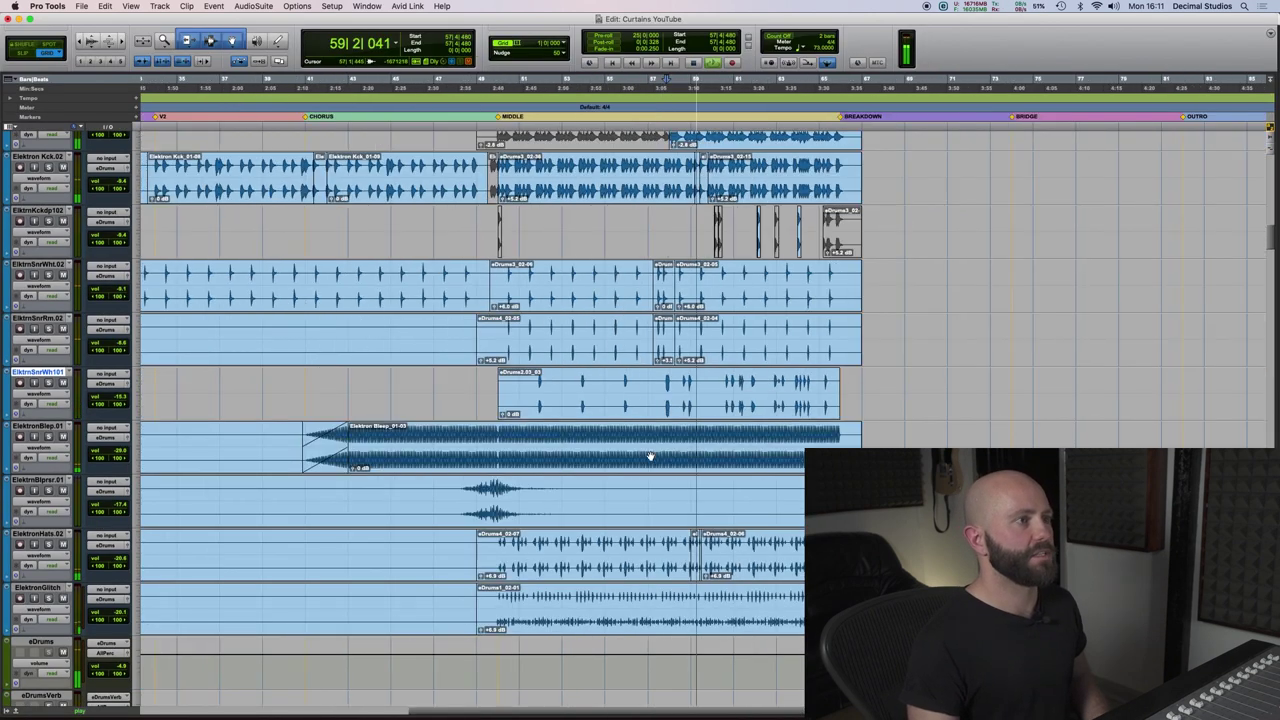
key(super+equal)
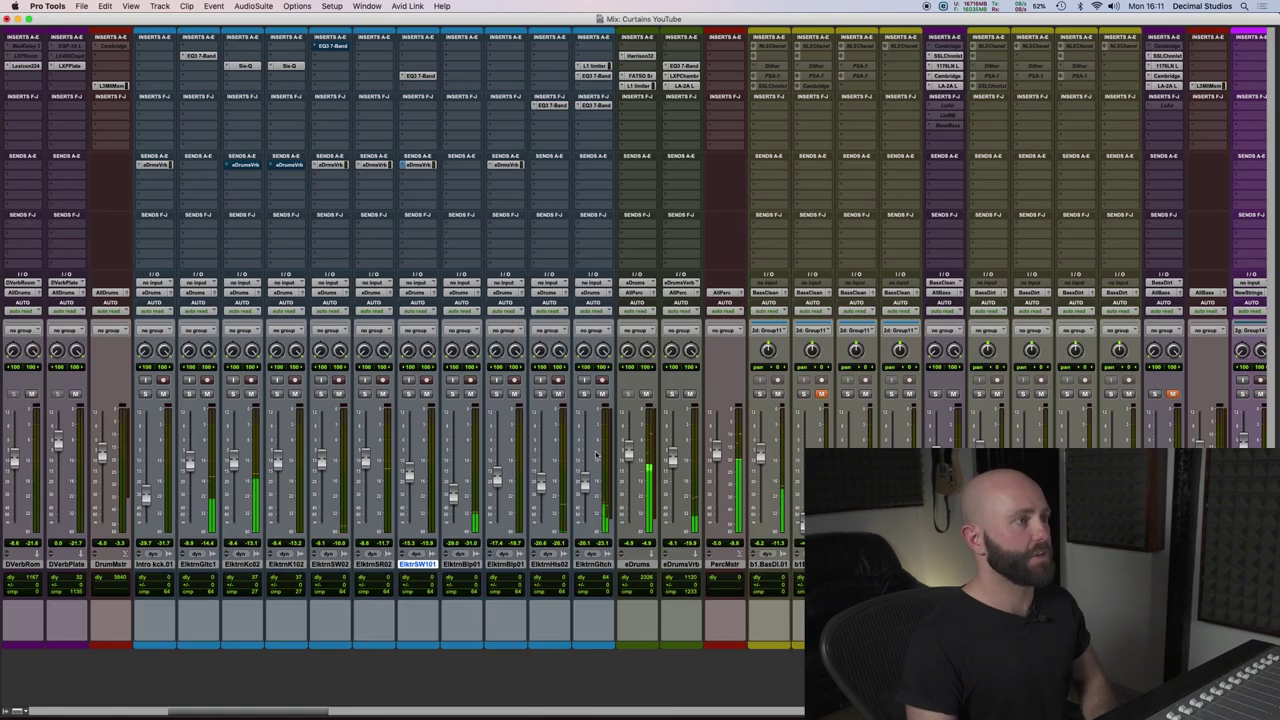
Select the ElktrnHts02 hats channel and inspect the low-pass curve in its EQ3 7-Band.
click(505, 564)
click(549, 564)
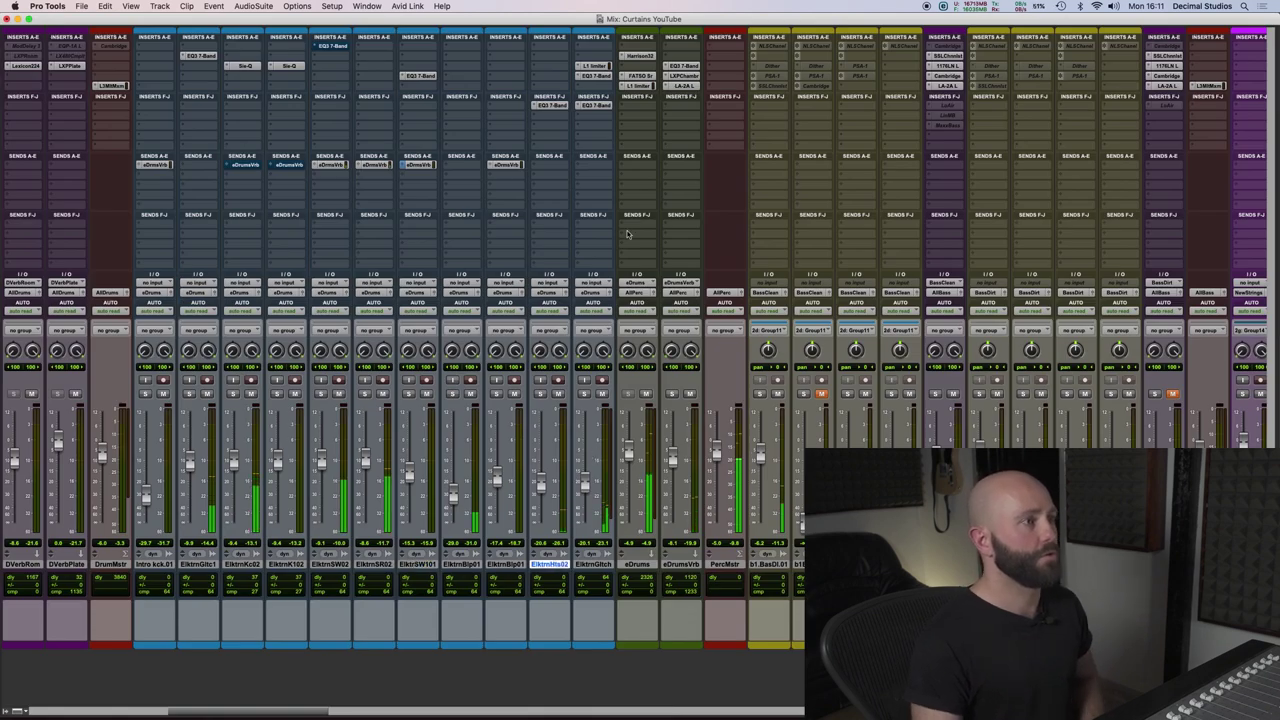
click(552, 105)
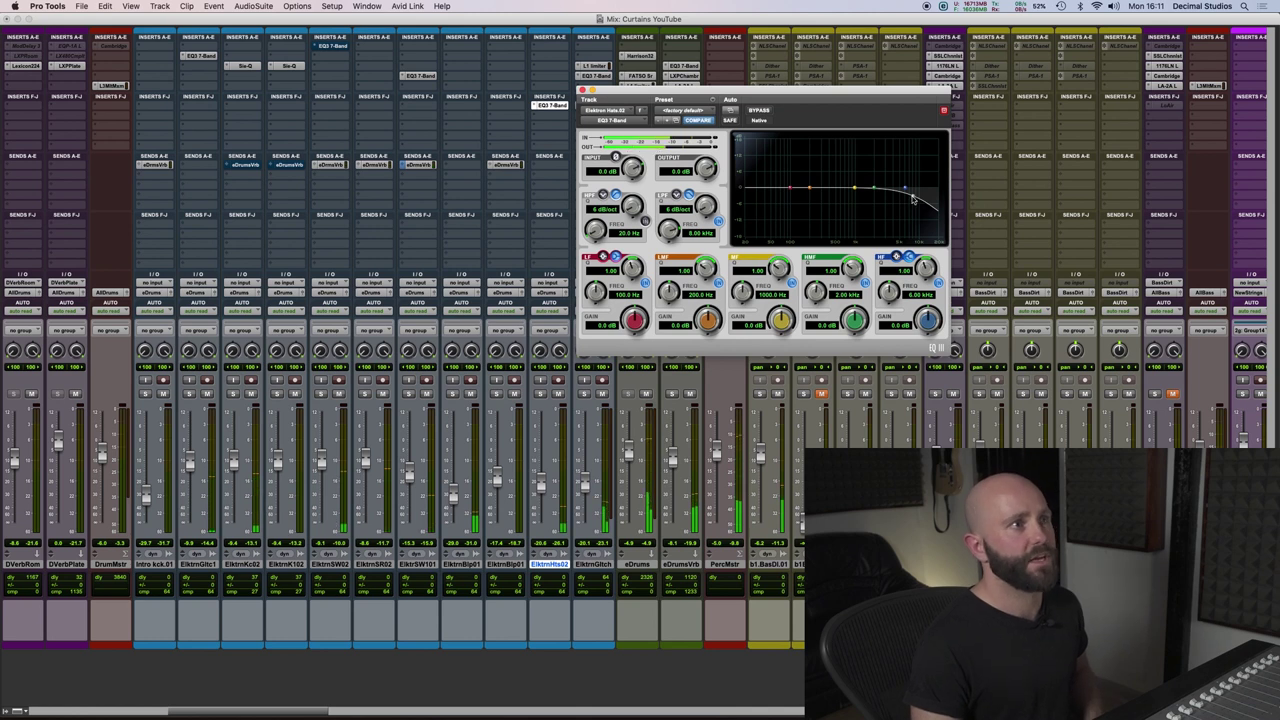
click(581, 90)
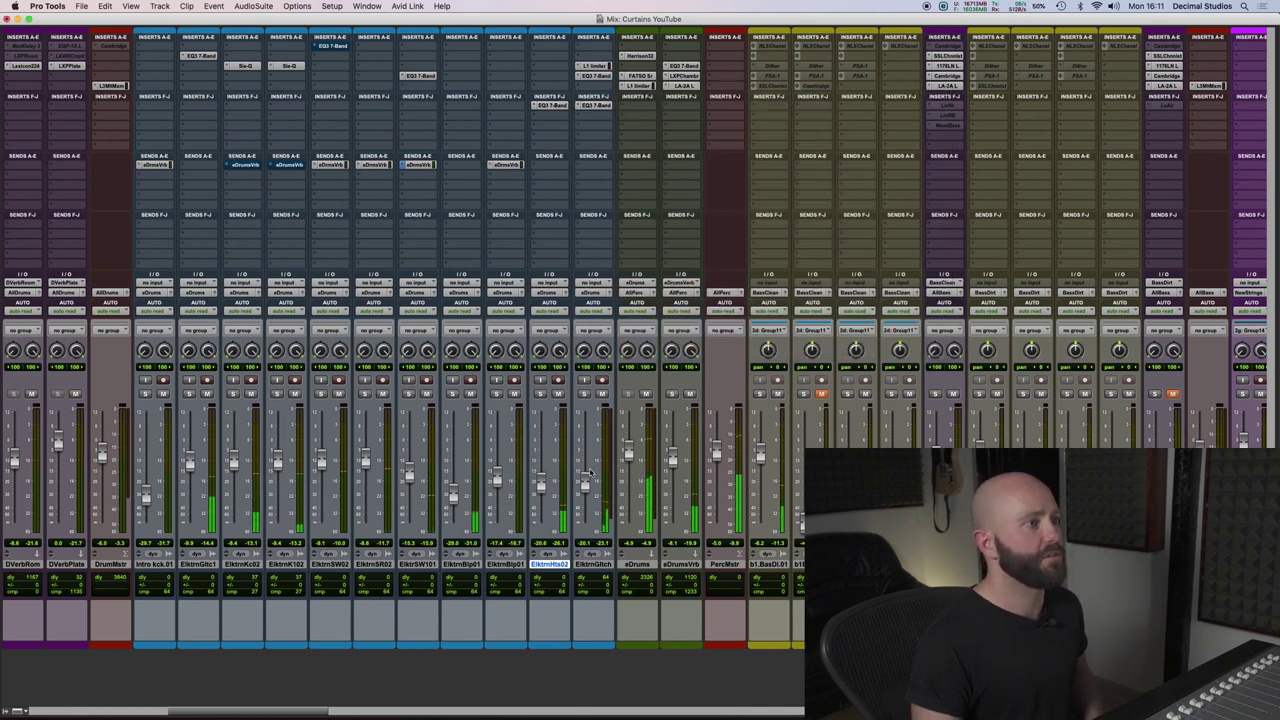
Solo the ElektronGlitch track during playback and show its L1 limiter beside the electronic drum channels.
key(super+equal)
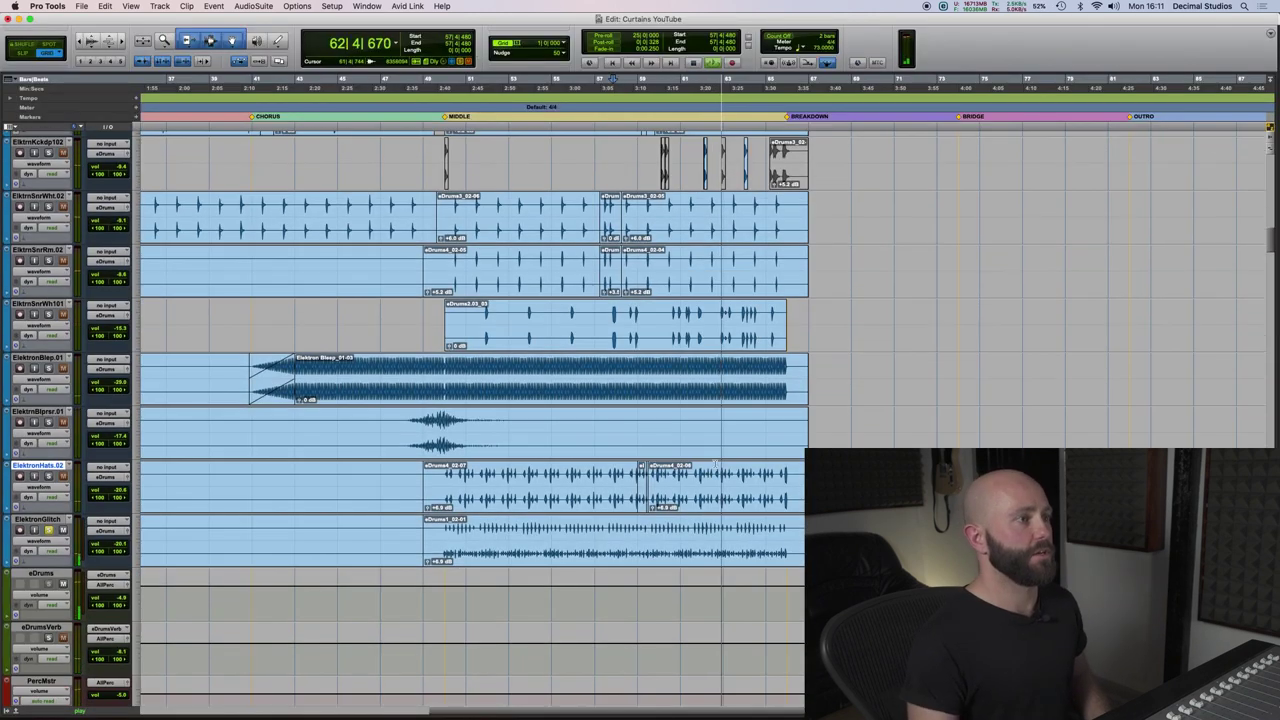
key(super+equal)
click(600, 67)
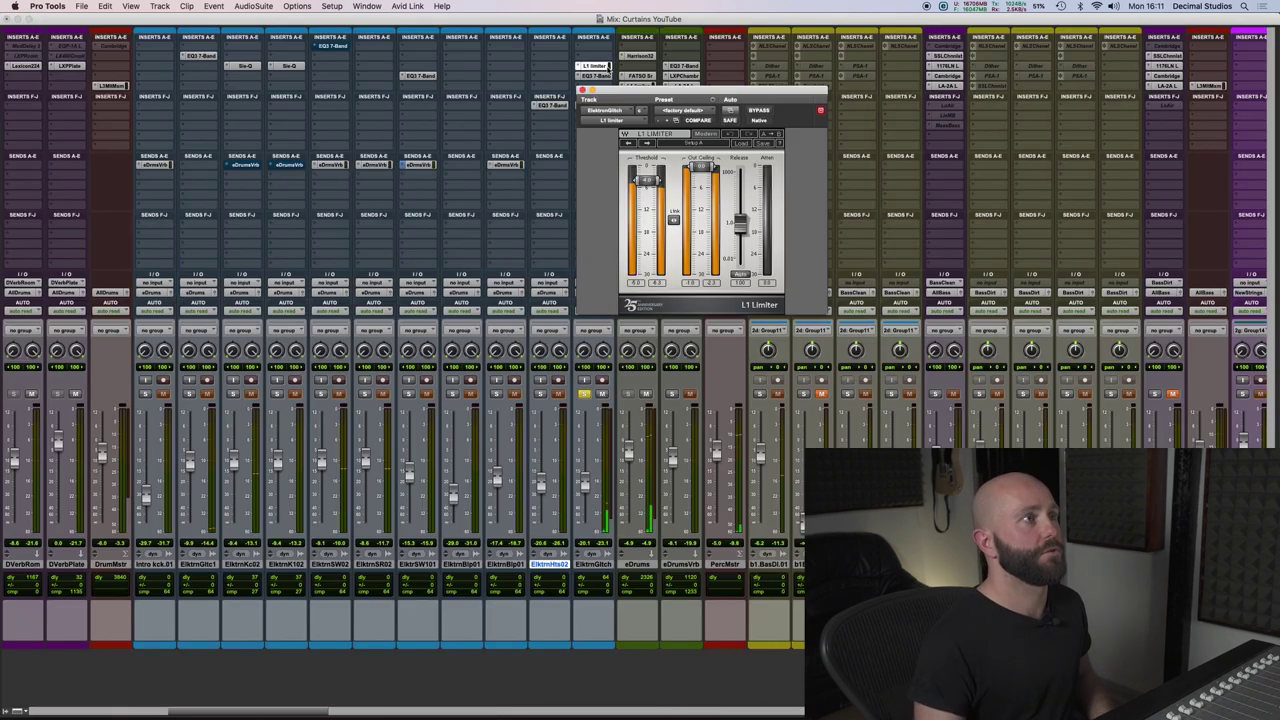
drag(686, 92, 808, 105)
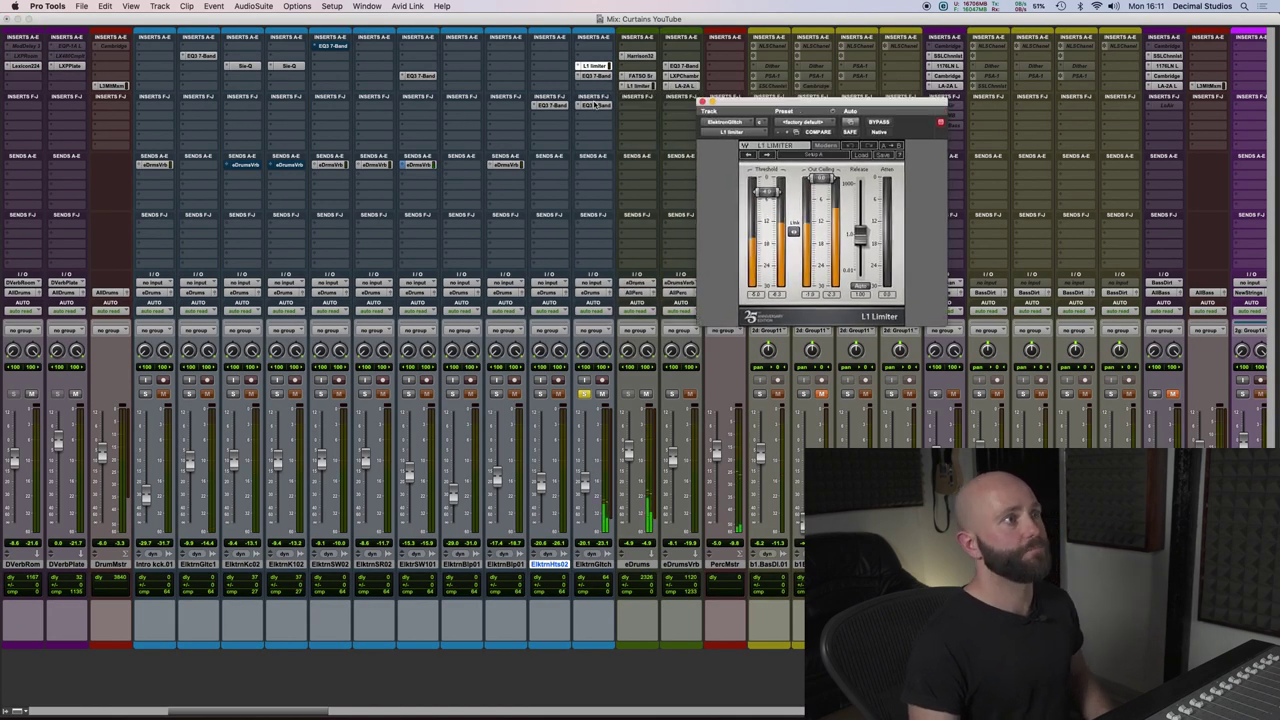
click(880, 128)
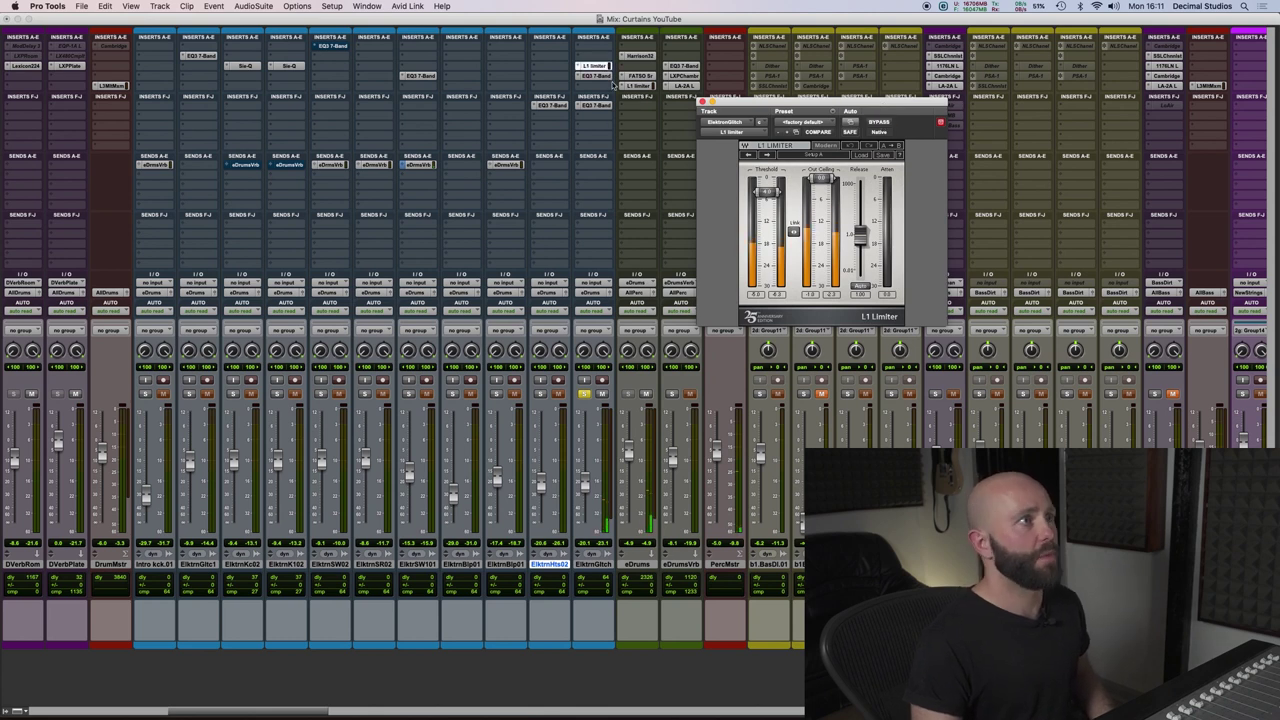
Inspect the high-pass and low-pass EQ3 7-Band plug-ins on the ElektronGlitch track, and unsolo the track.
click(597, 75)
drag(820, 101, 790, 105)
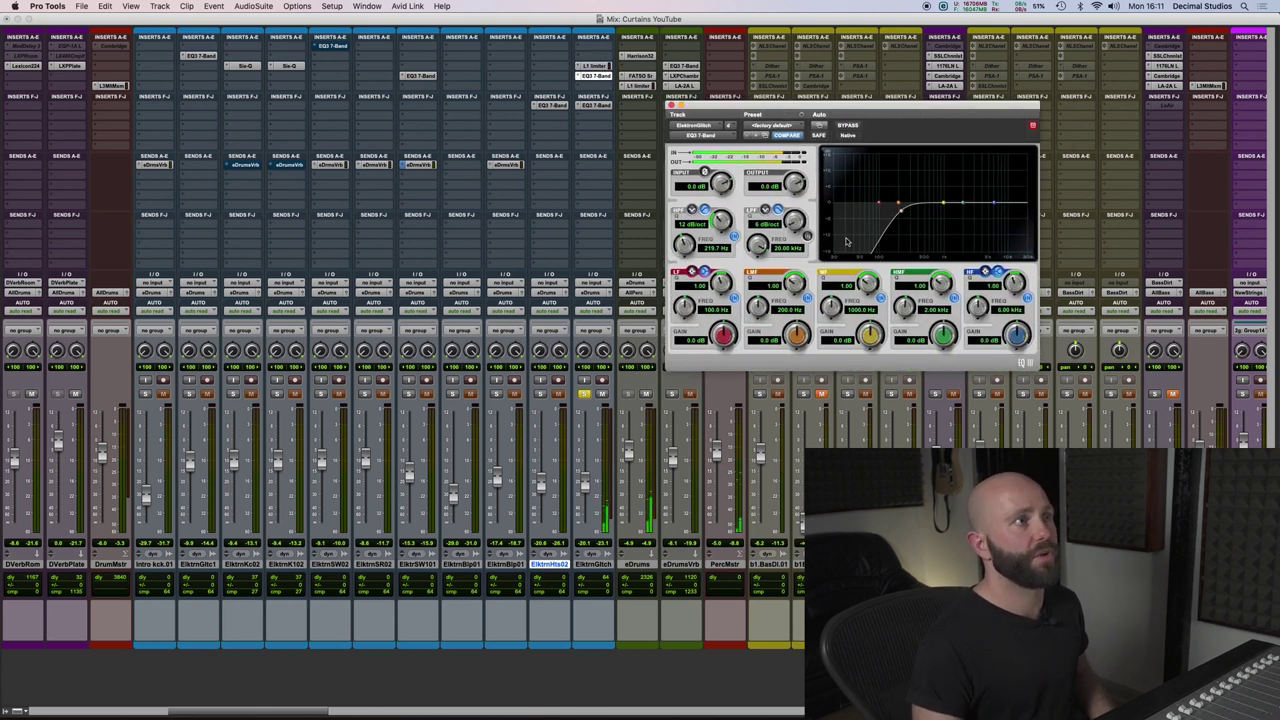
click(592, 113)
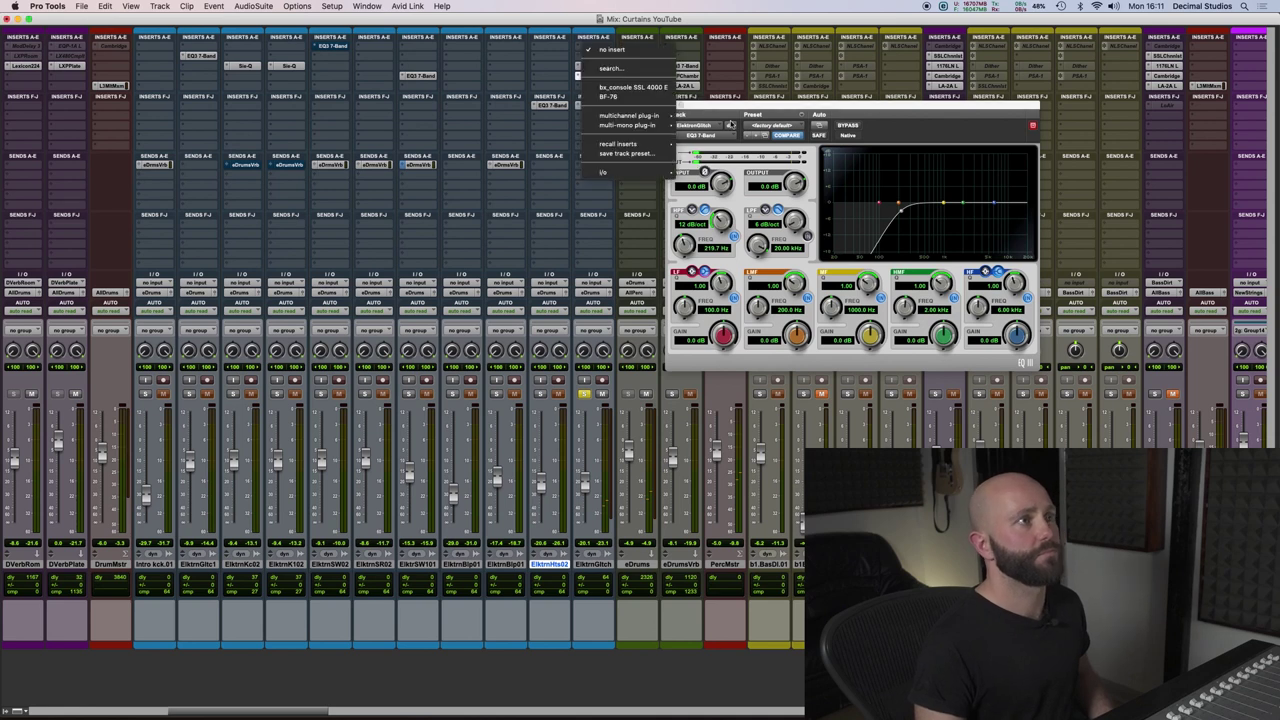
click(730, 124)
drag(832, 104, 804, 113)
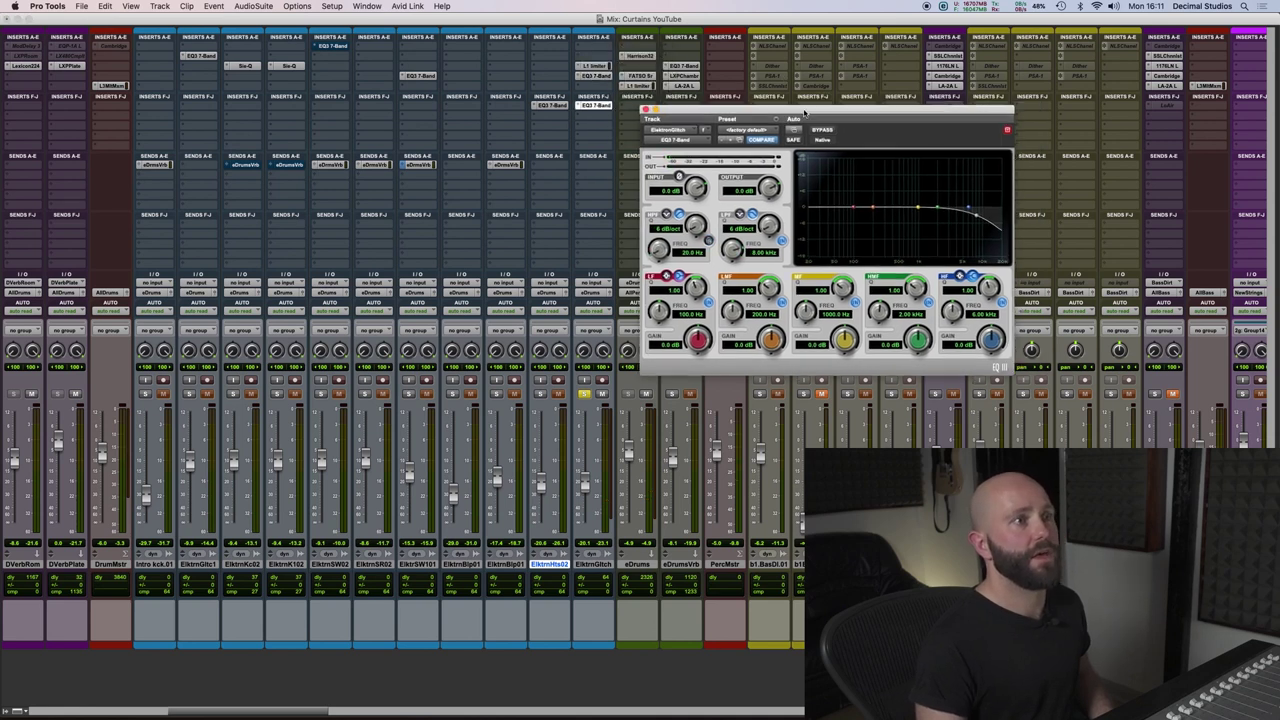
click(645, 108)
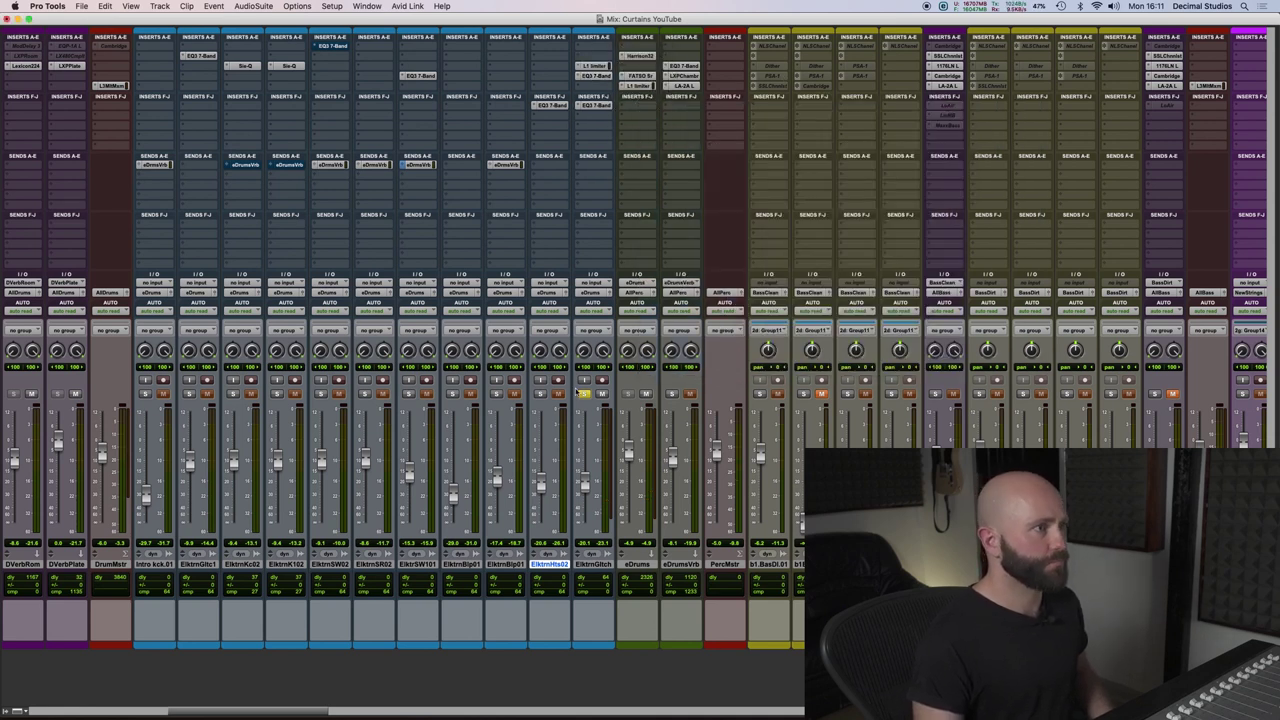
click(583, 393)
Show the FATSO Sr on the eDrums bus and play the electronic drums from bar 53 with its window clear of the timeline.
key(super+equal)
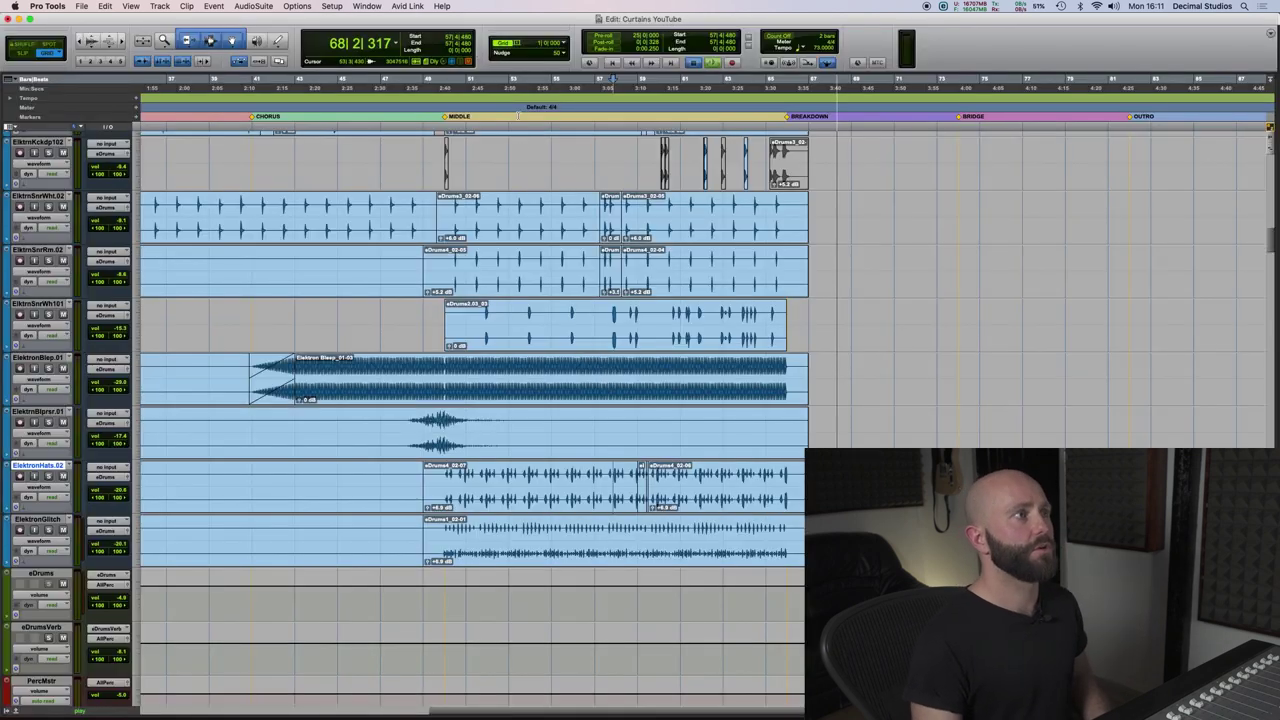
key(super+equal)
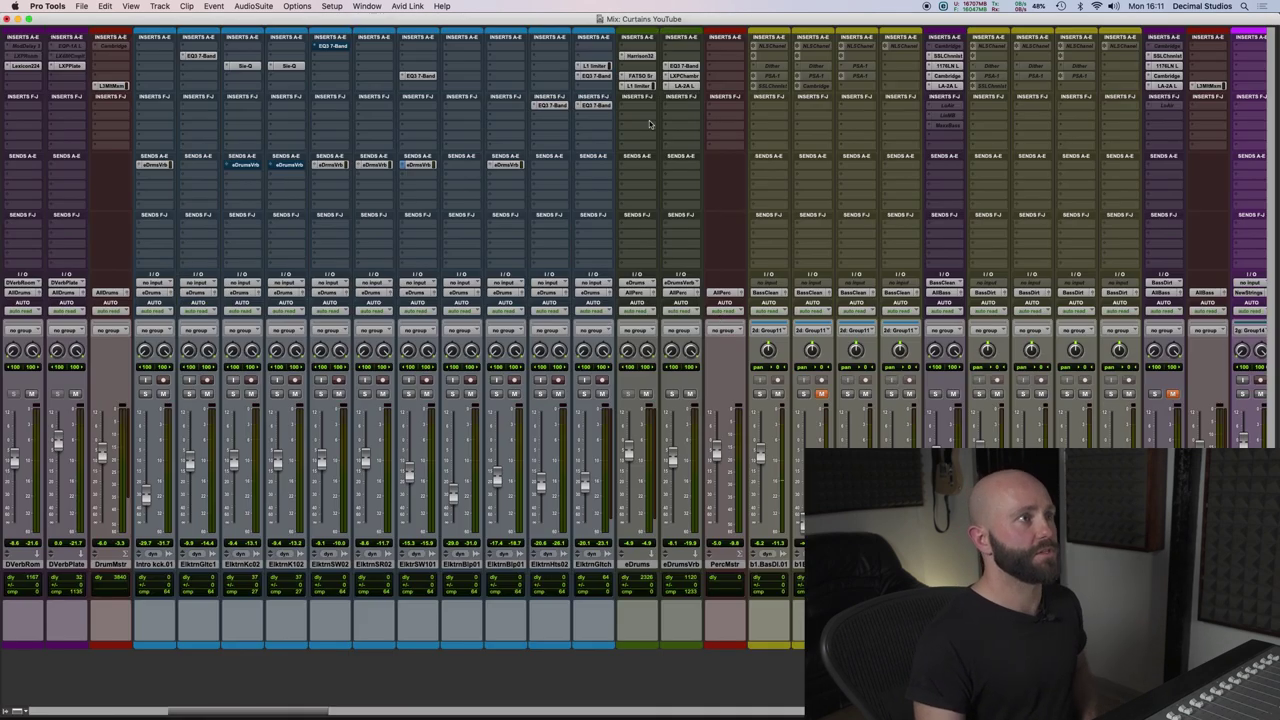
click(646, 58)
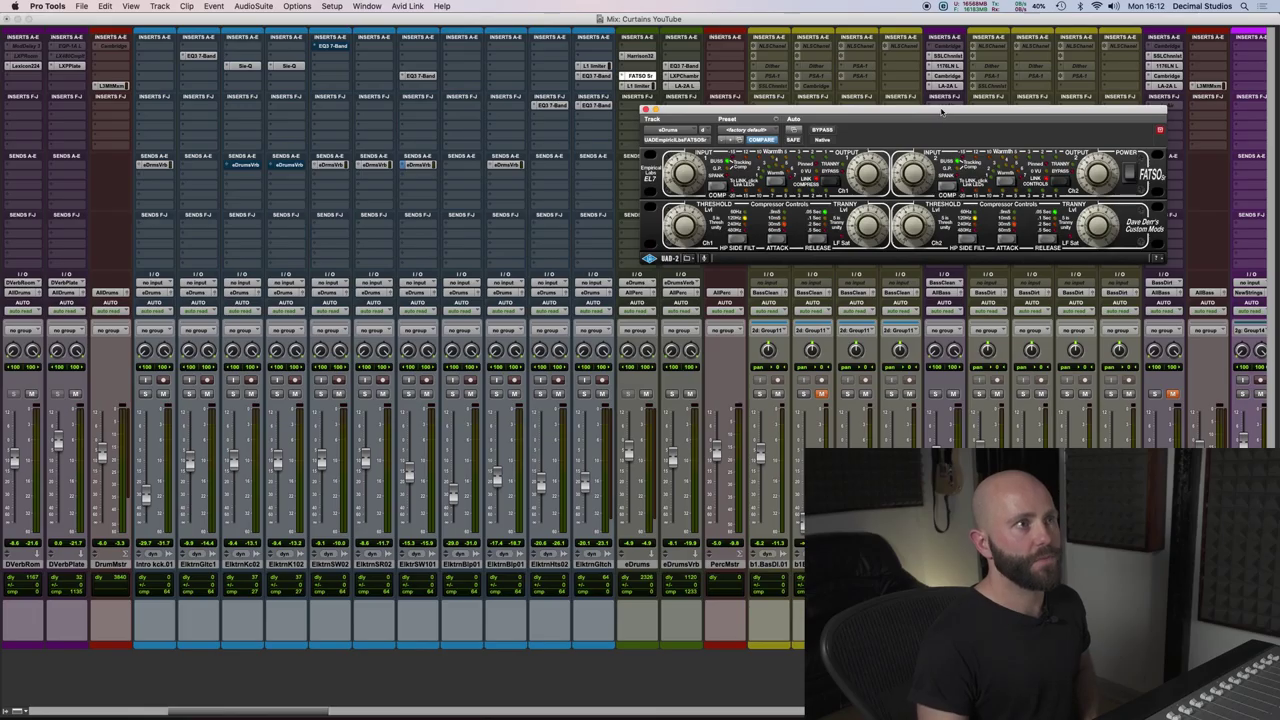
drag(941, 111, 633, 120)
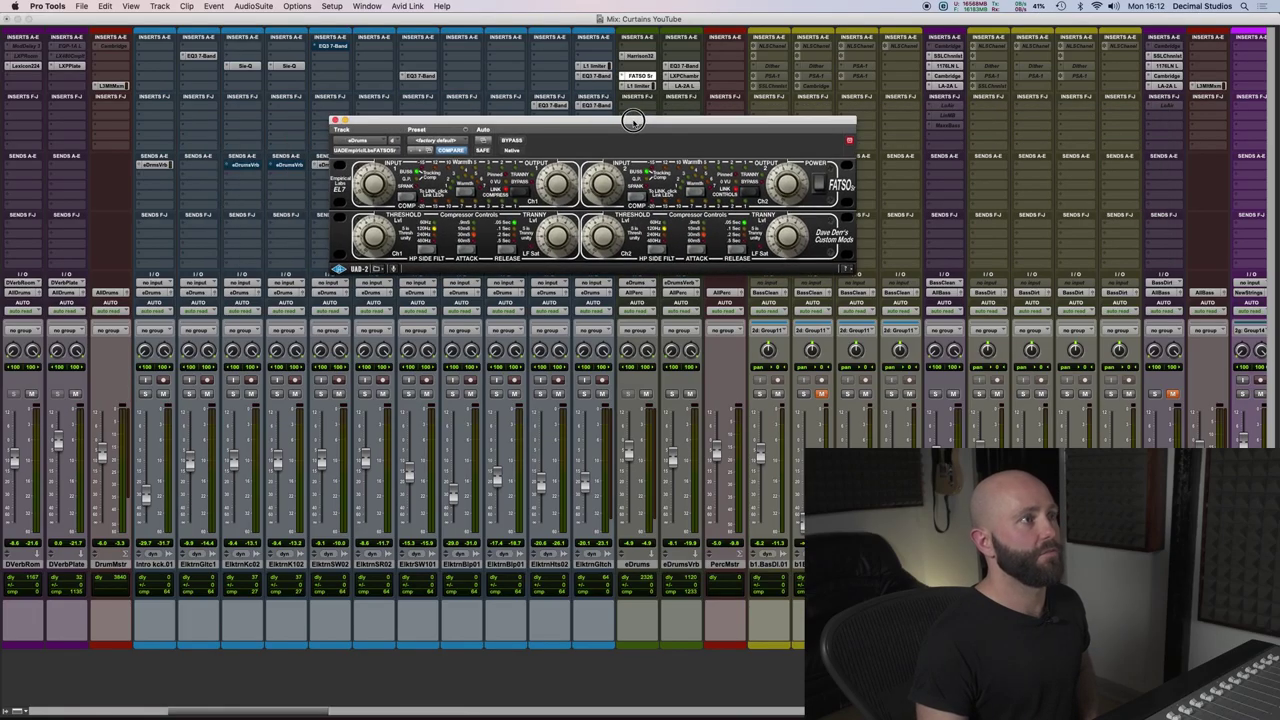
key(super+equal)
key(space)
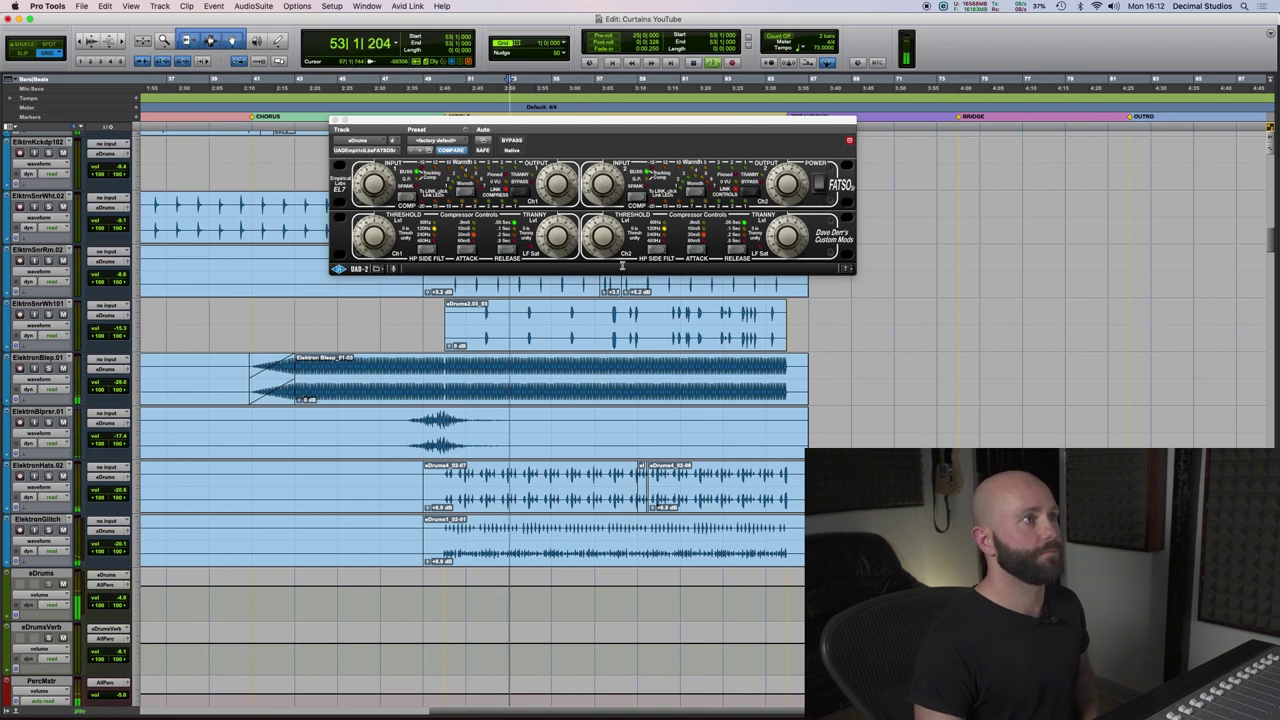
drag(620, 125, 677, 148)
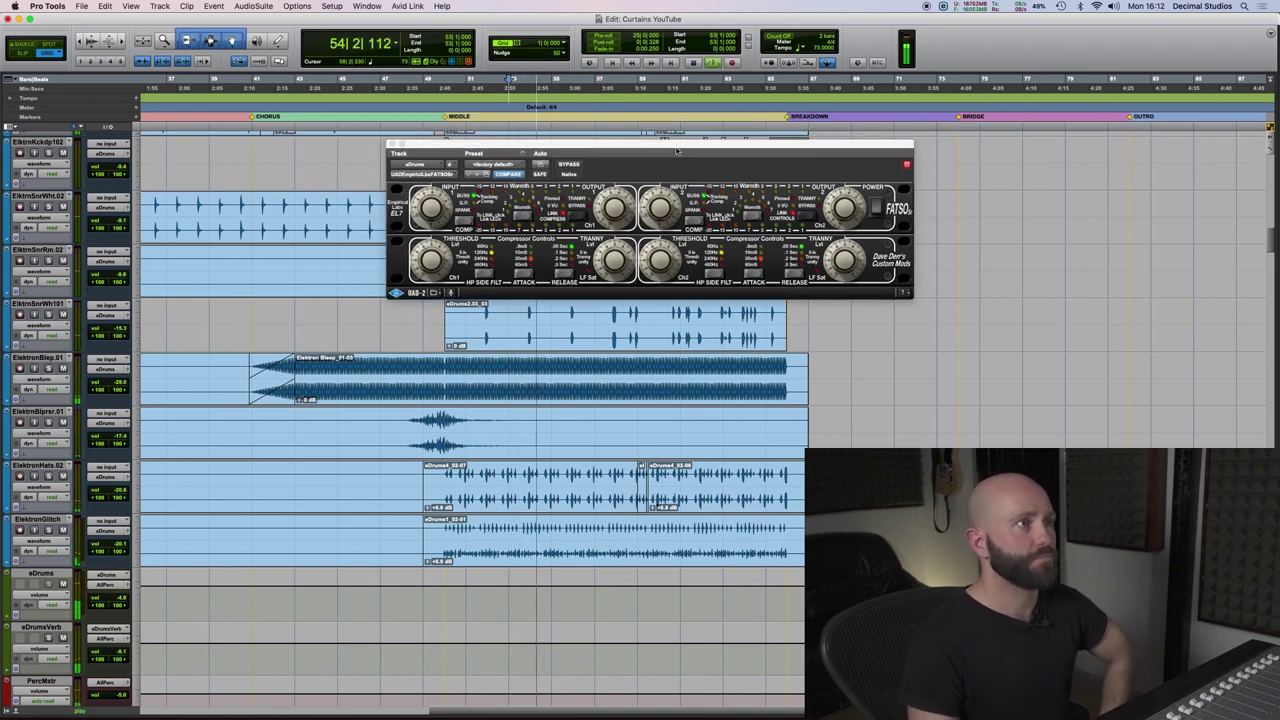
Reposition and dismiss the FATSO Sr window on the eDrums bus, and inspect the bus's L1 limiter in the mixer.
drag(676, 148, 677, 157)
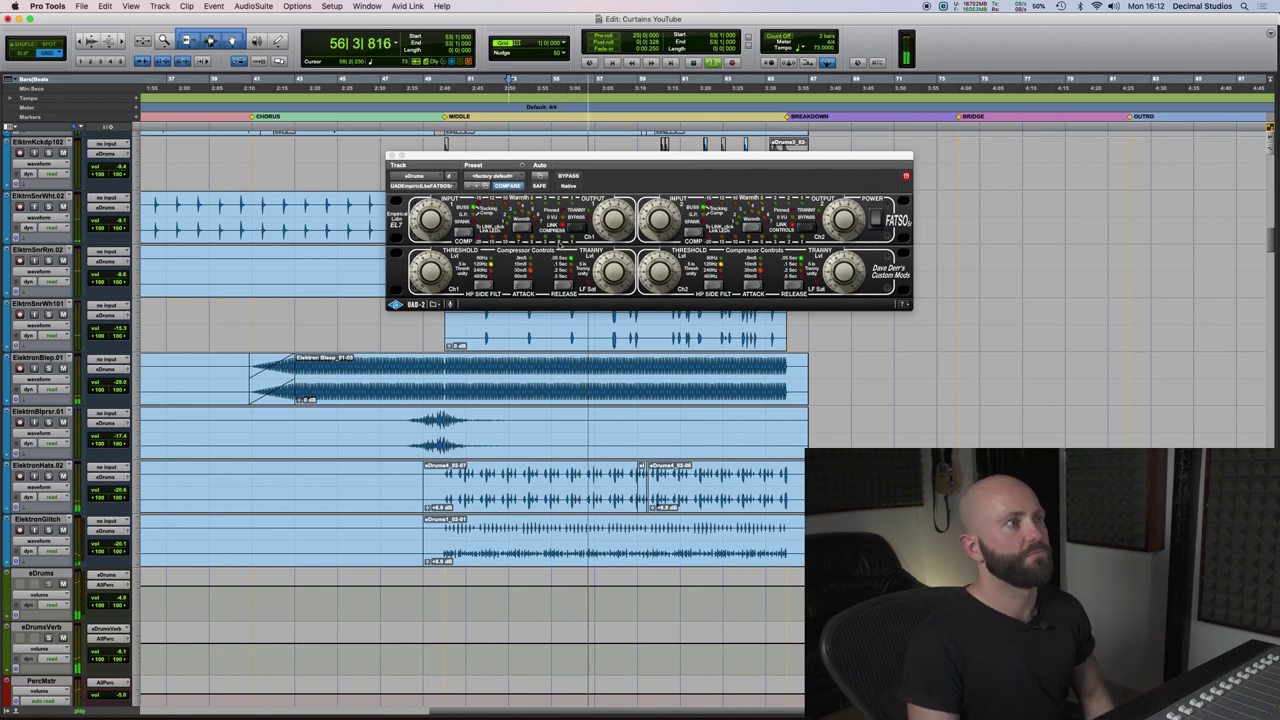
drag(639, 158, 666, 158)
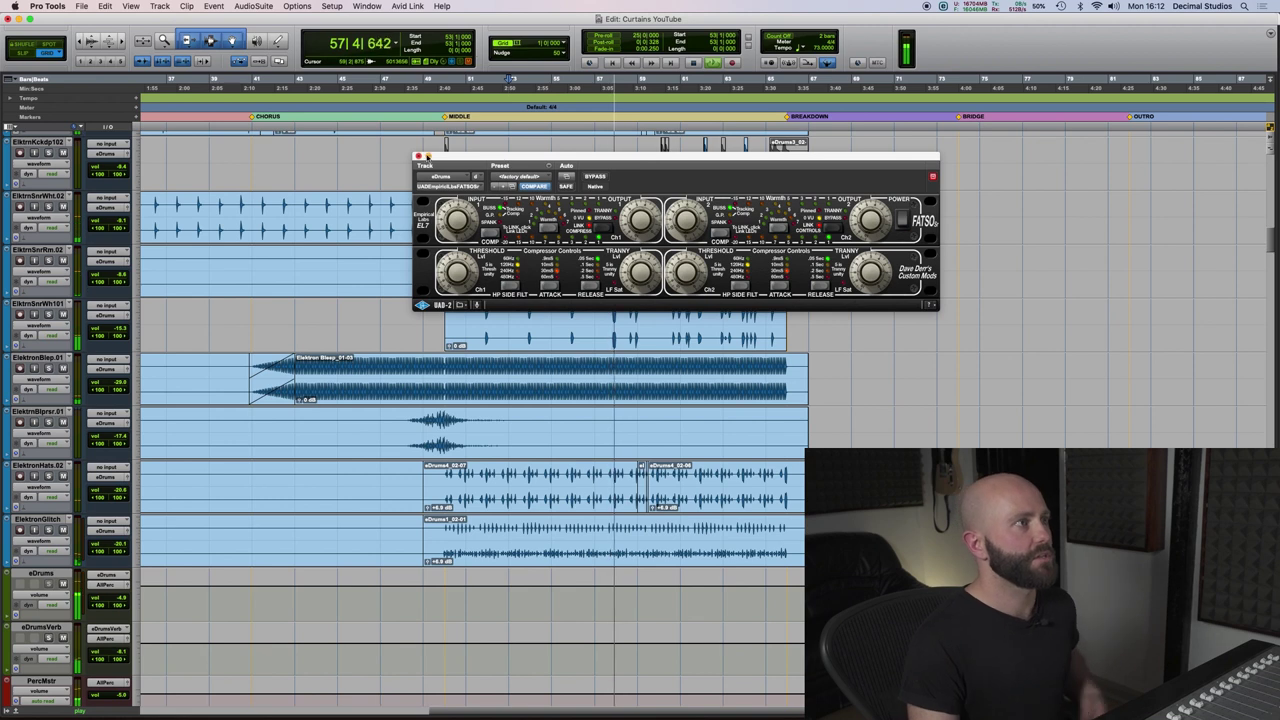
click(419, 157)
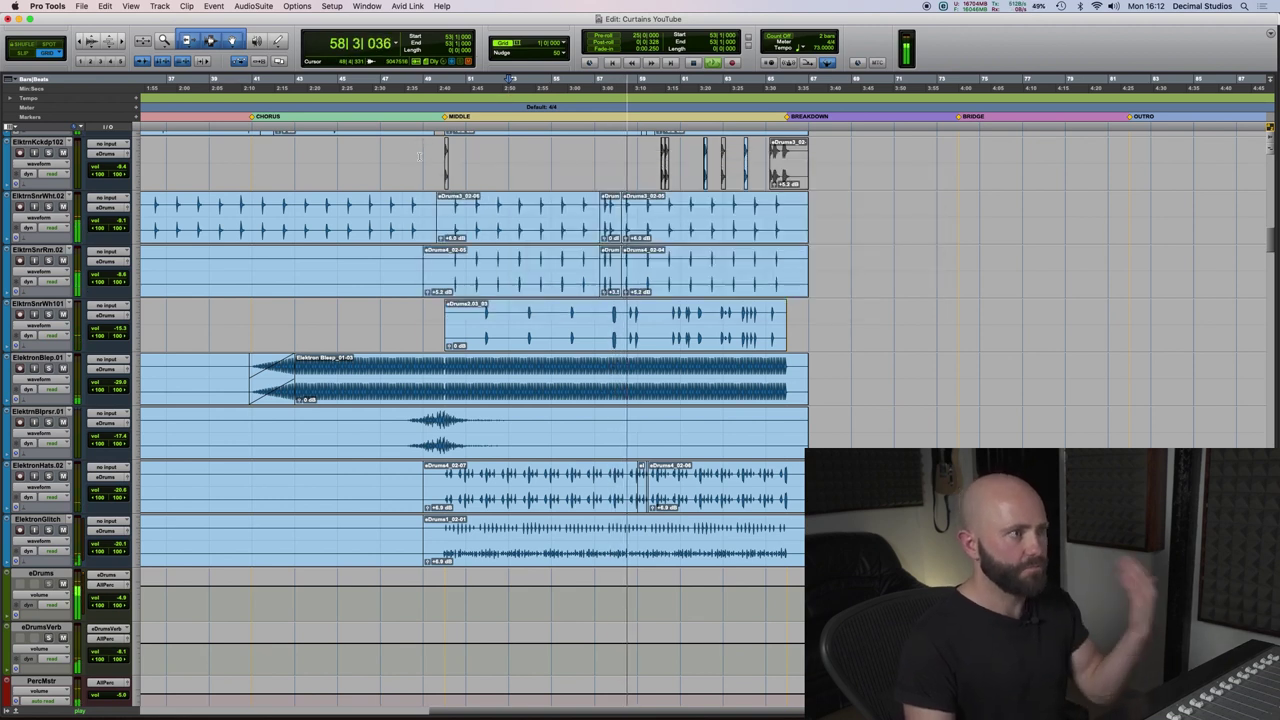
key(super+equal)
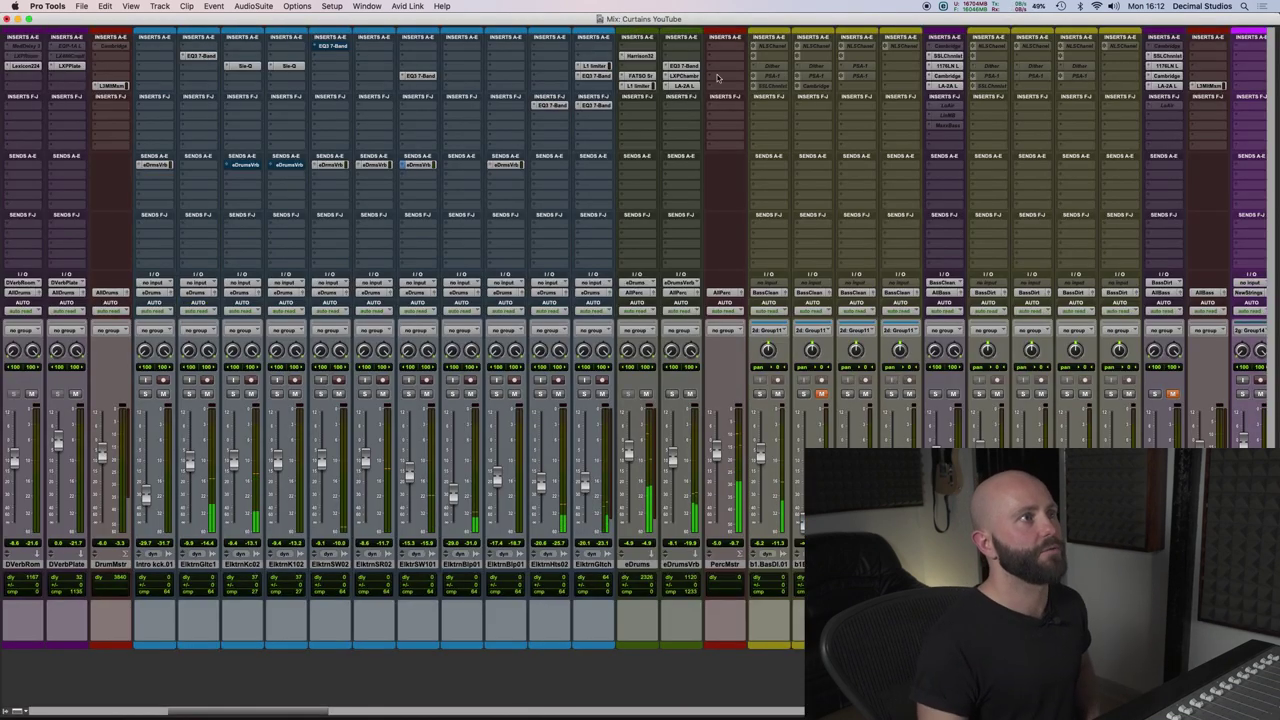
click(637, 85)
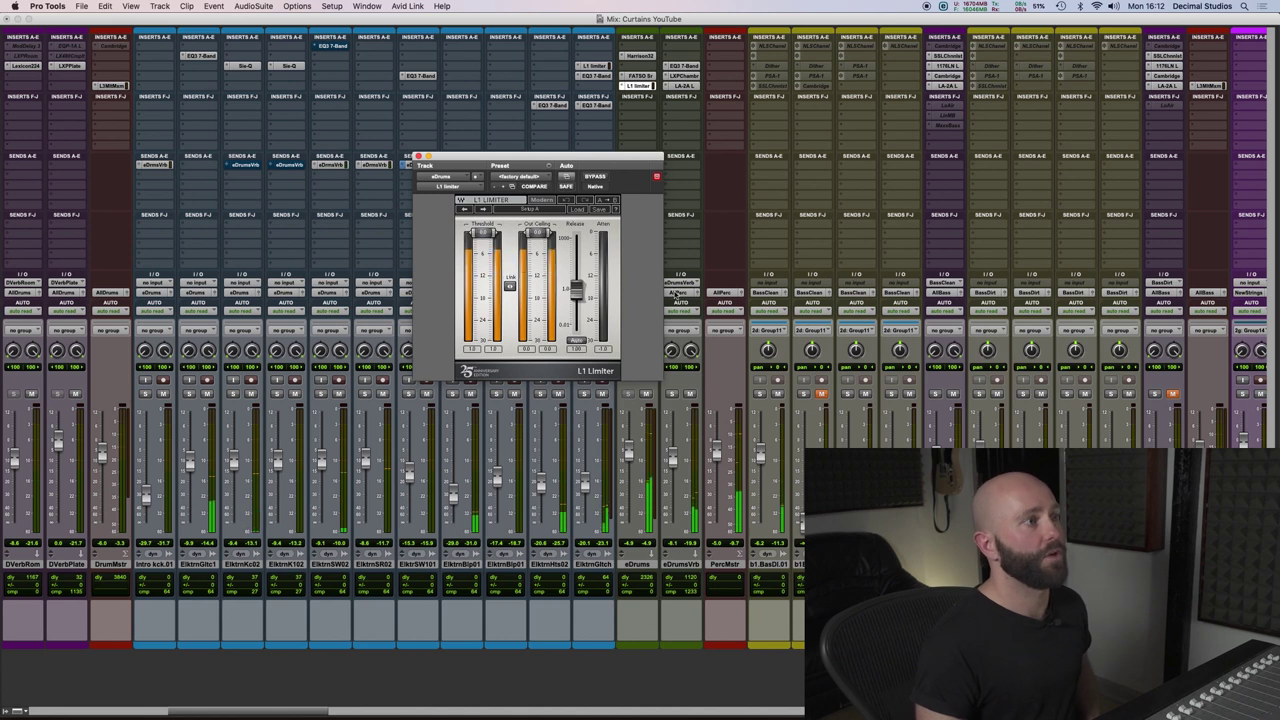
key(super+w)
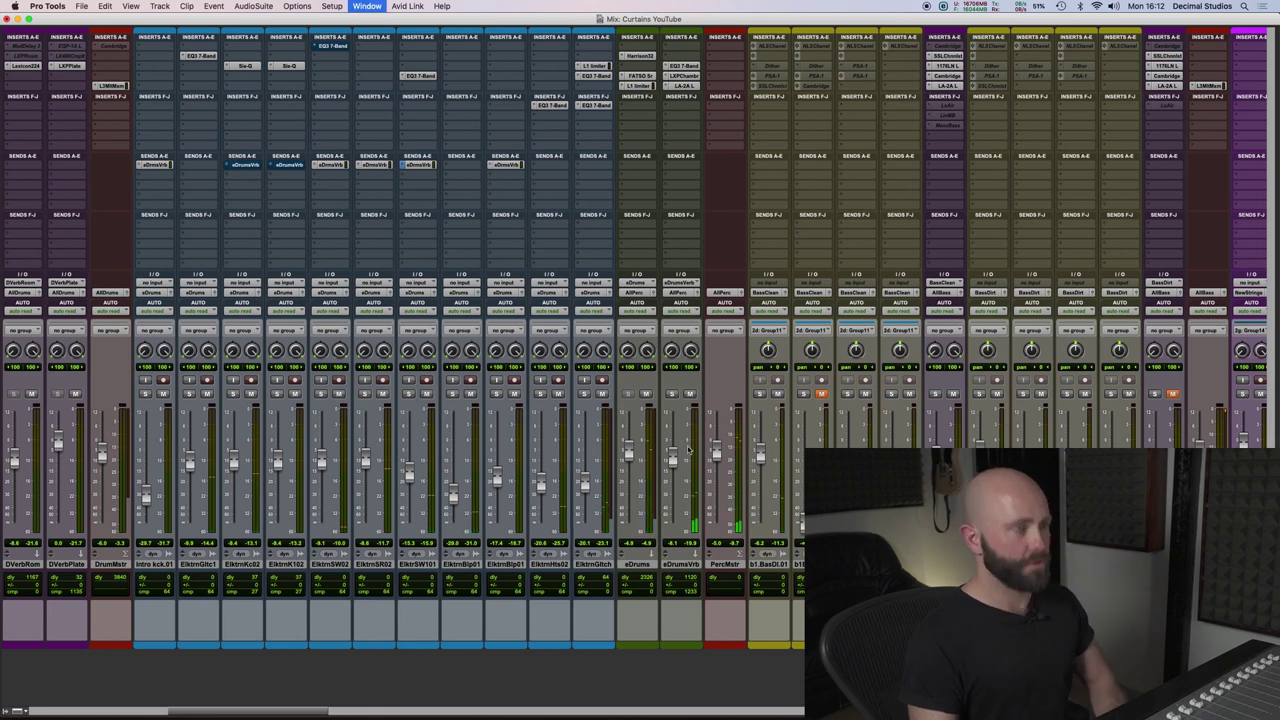
Place the playback cursor on the ElektronGlitch track early in the MIDDLE section, and return to the mixer.
key(super+equal)
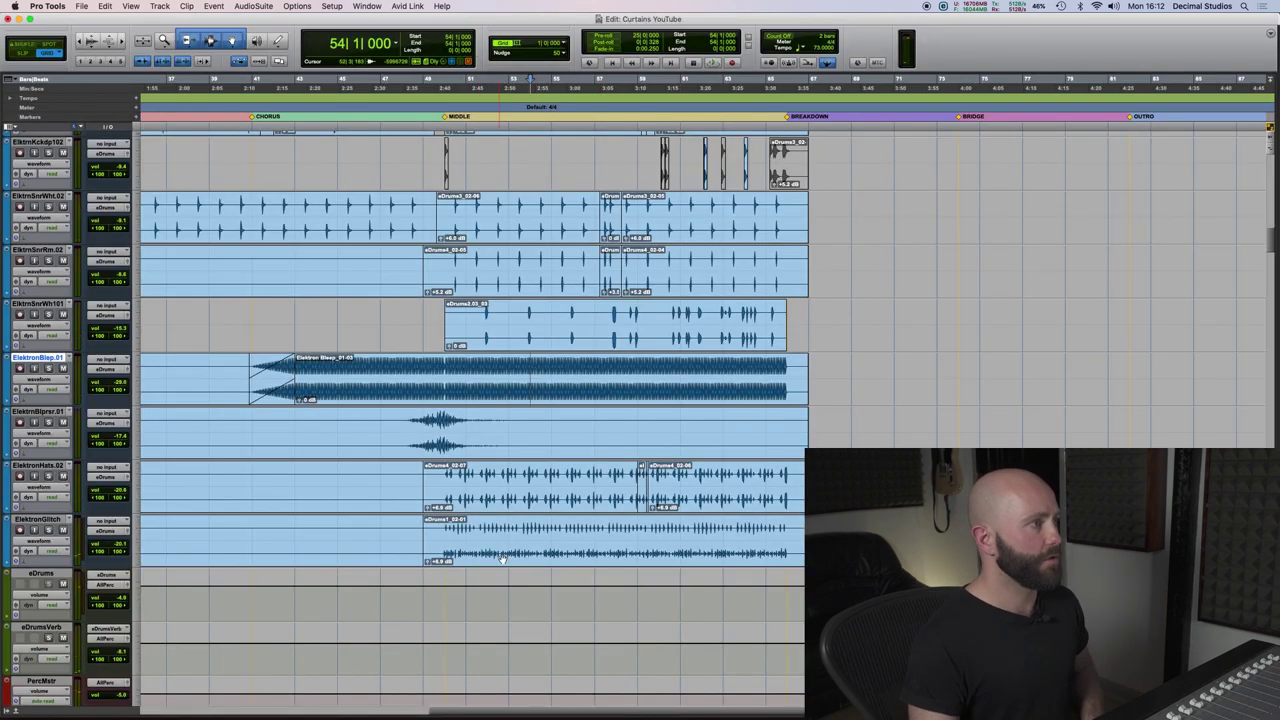
click(499, 535)
key(super+equal)
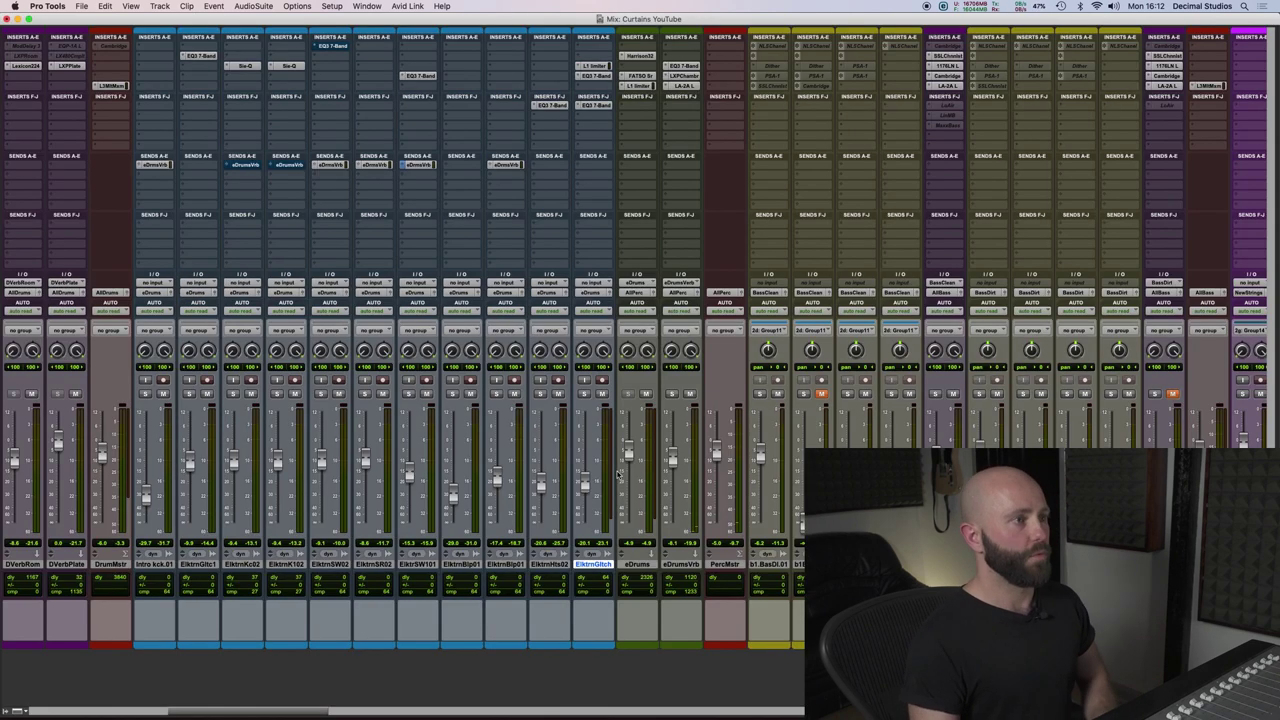
Inspect the EQ3 7-Band, LXP Native Chamber and Teletronix LA-2A plug-ins in turn on the eDrumsVerb return.
click(689, 64)
drag(699, 167, 511, 154)
click(683, 75)
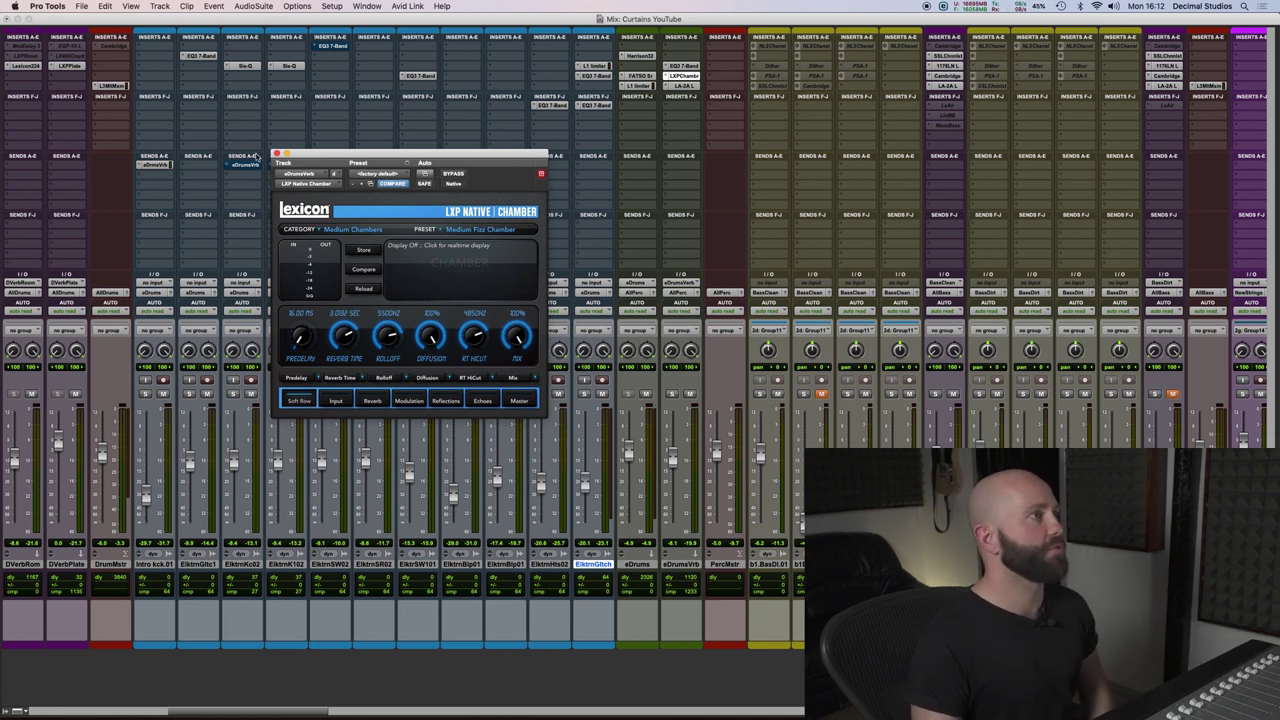
click(683, 76)
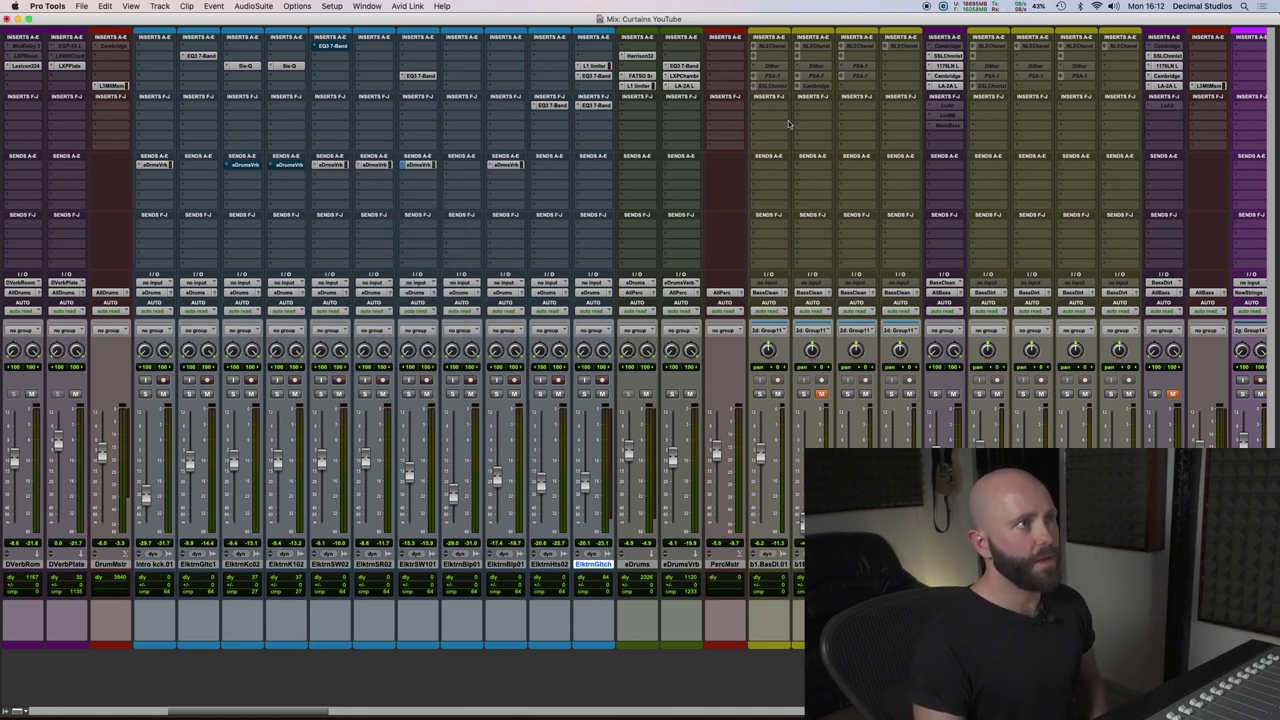
click(684, 85)
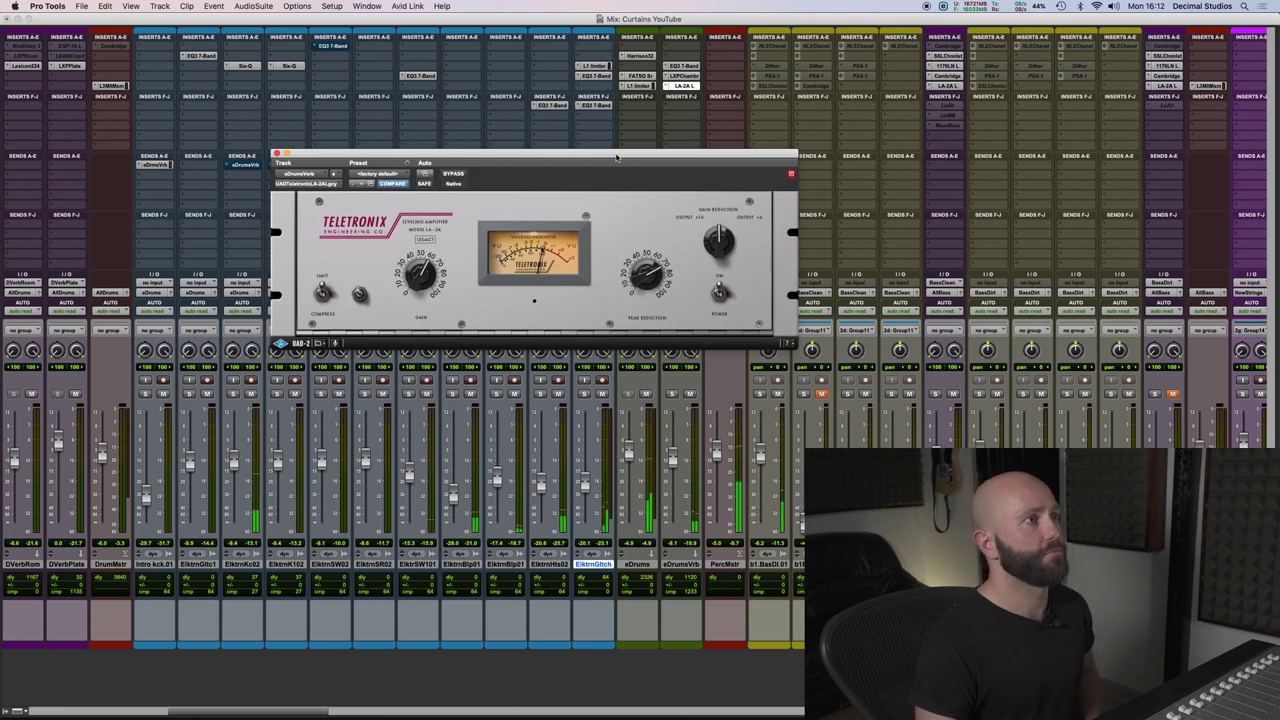
drag(616, 157, 697, 157)
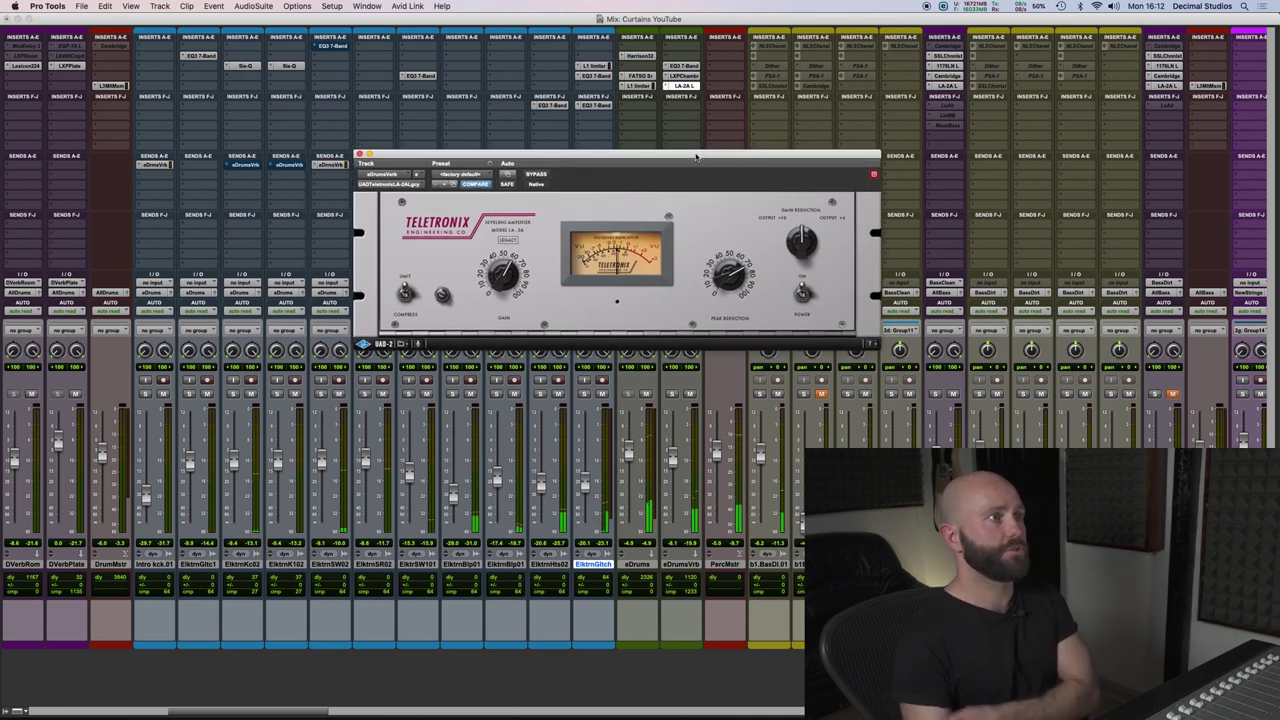